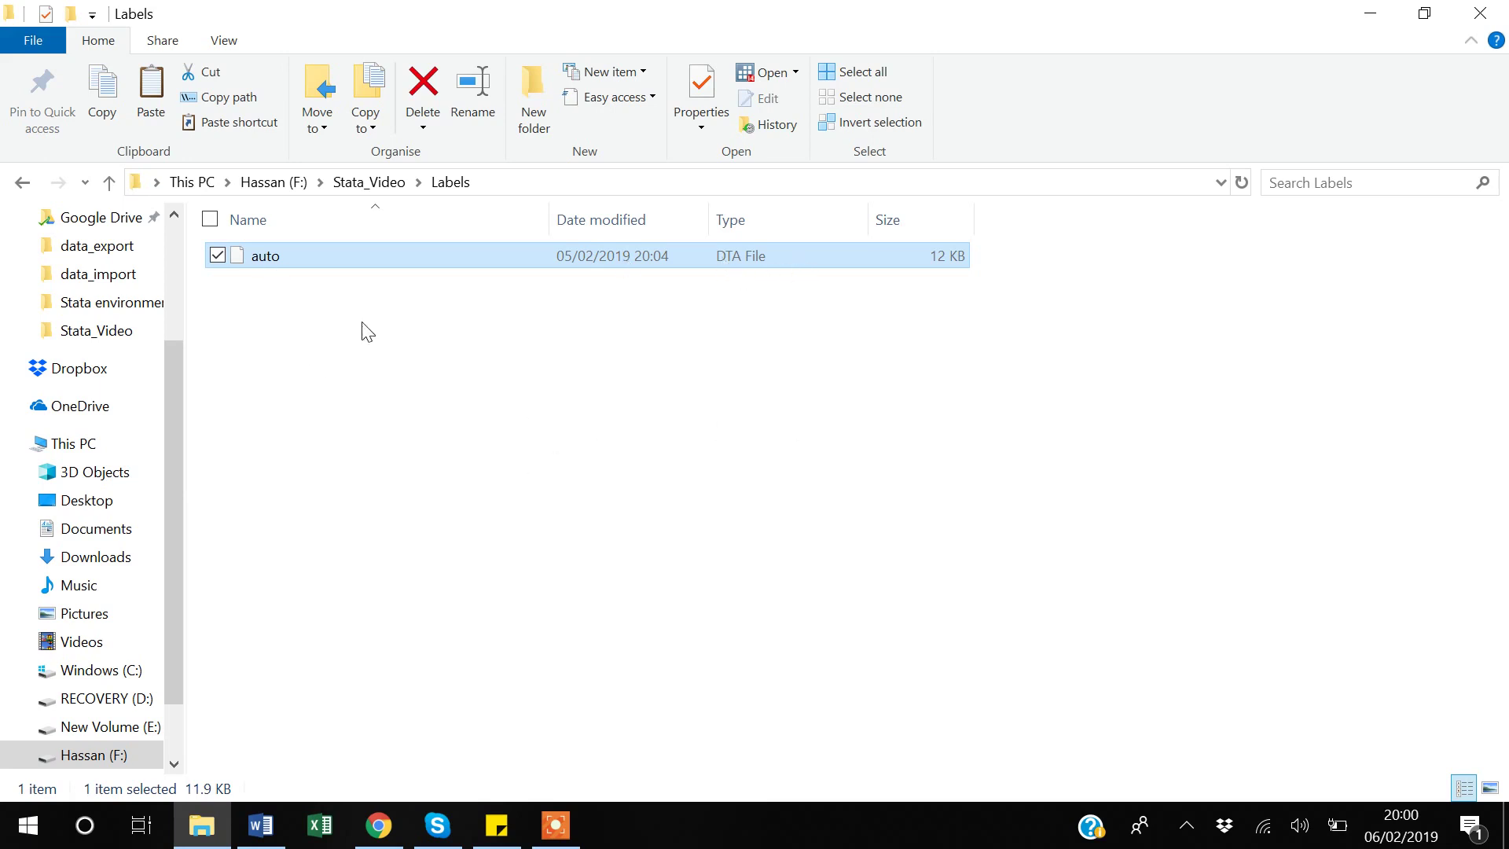
- Open auto.dta from the Labels folder in Stata
{"action": "double_click", "coordinate": [267, 258]}
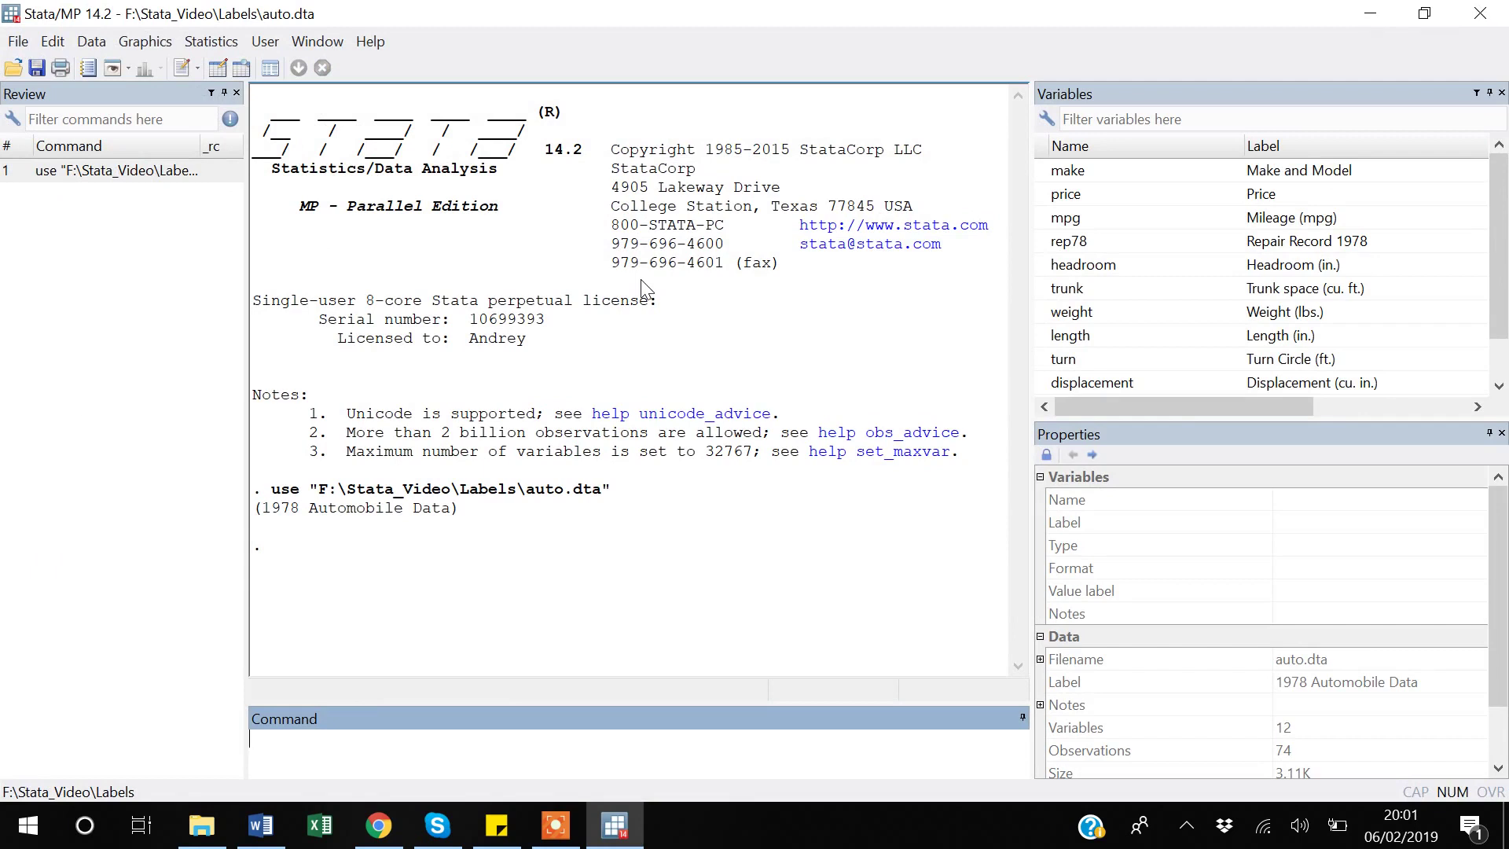
- Start a new do-file headed by the comment '* Do file related to labelling in Stata *'
{"action": "left_click", "coordinate": [182, 68]}
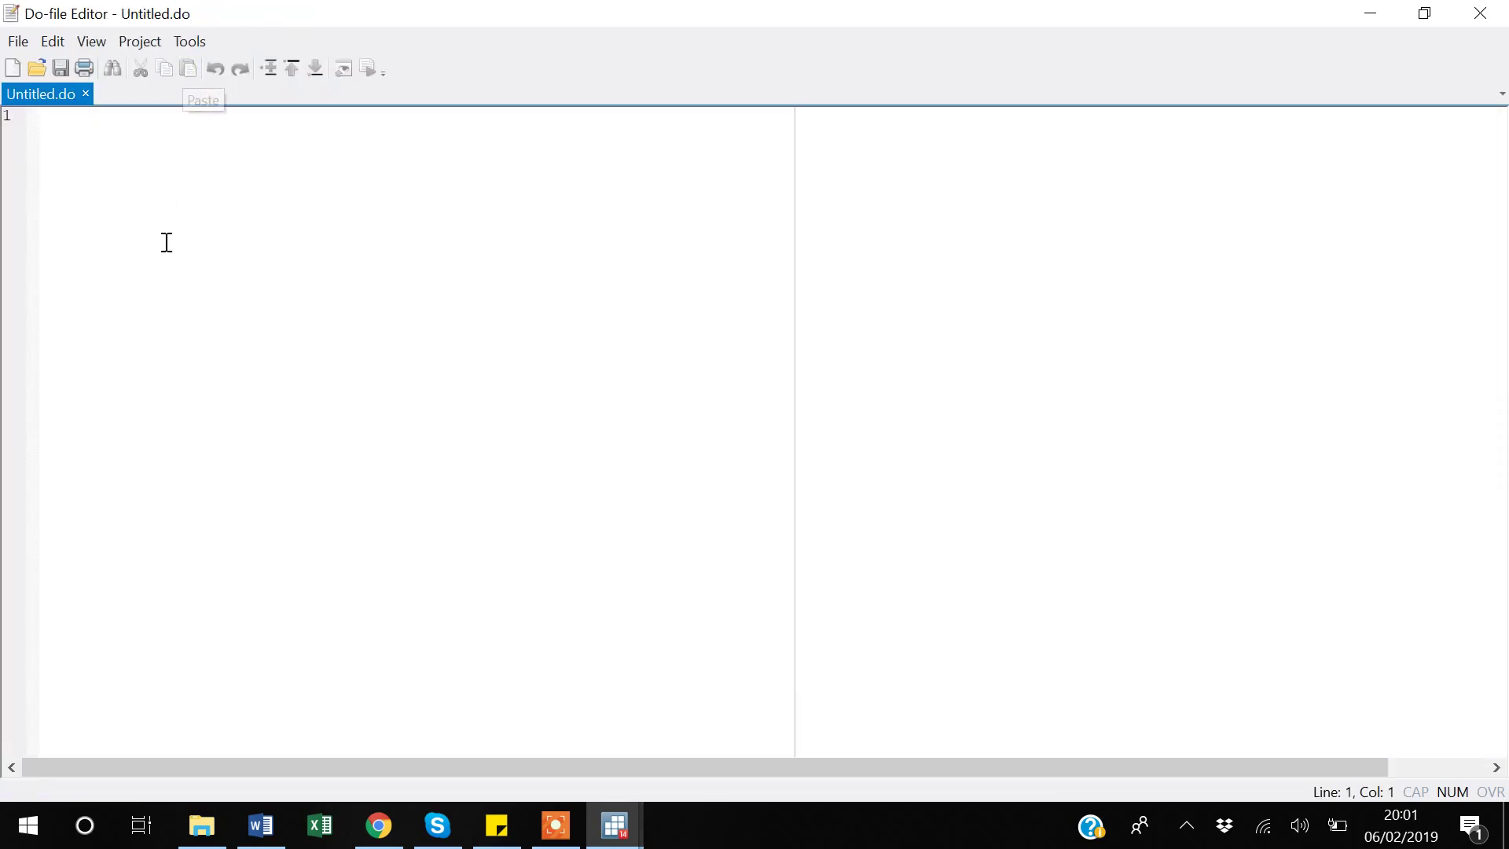
{"action": "type", "text": "* "}
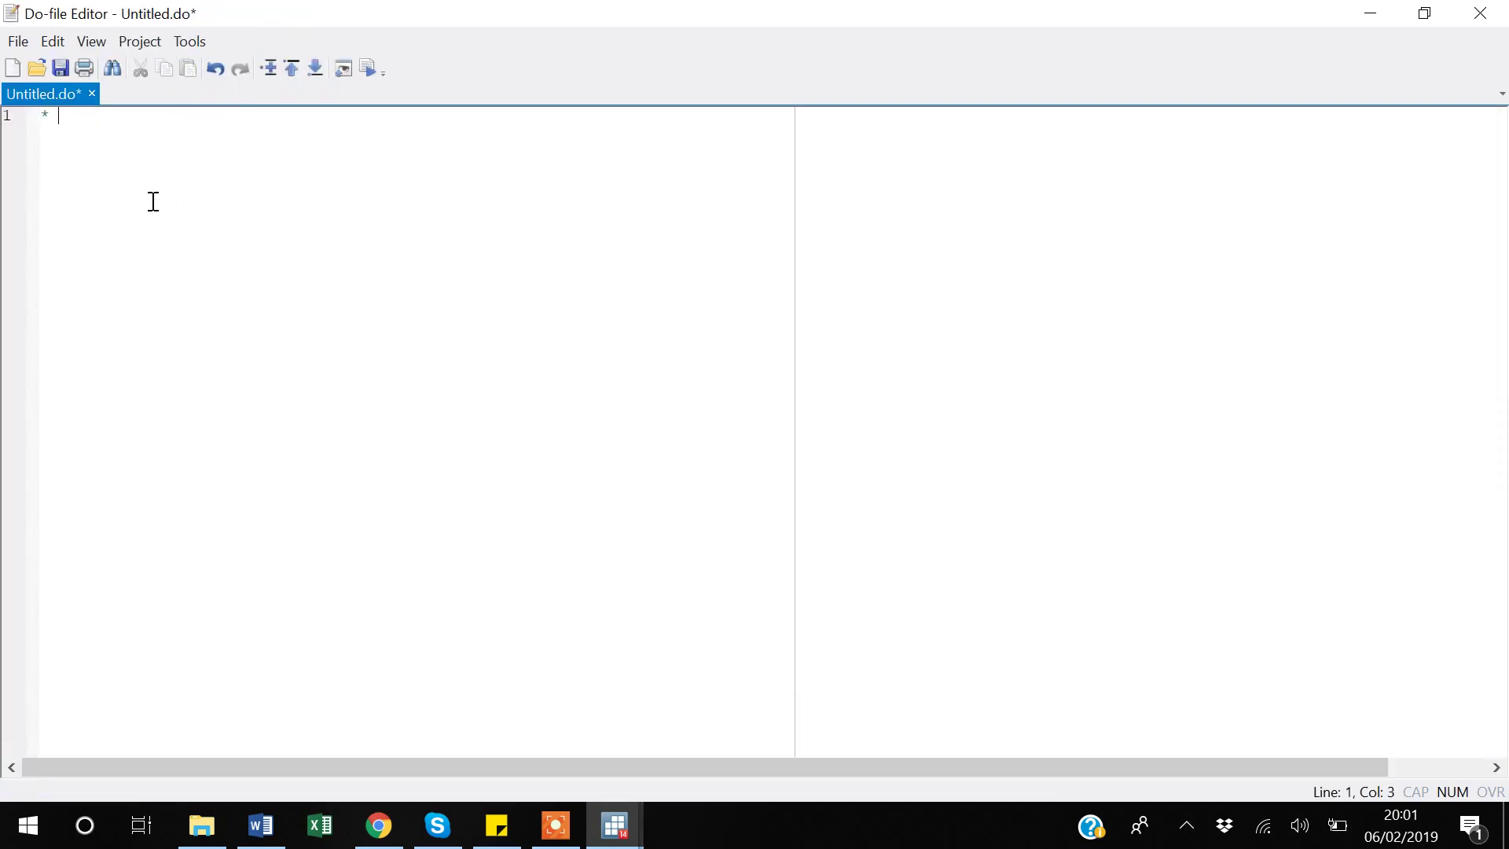
{"action": "type", "text": "Do file related "}
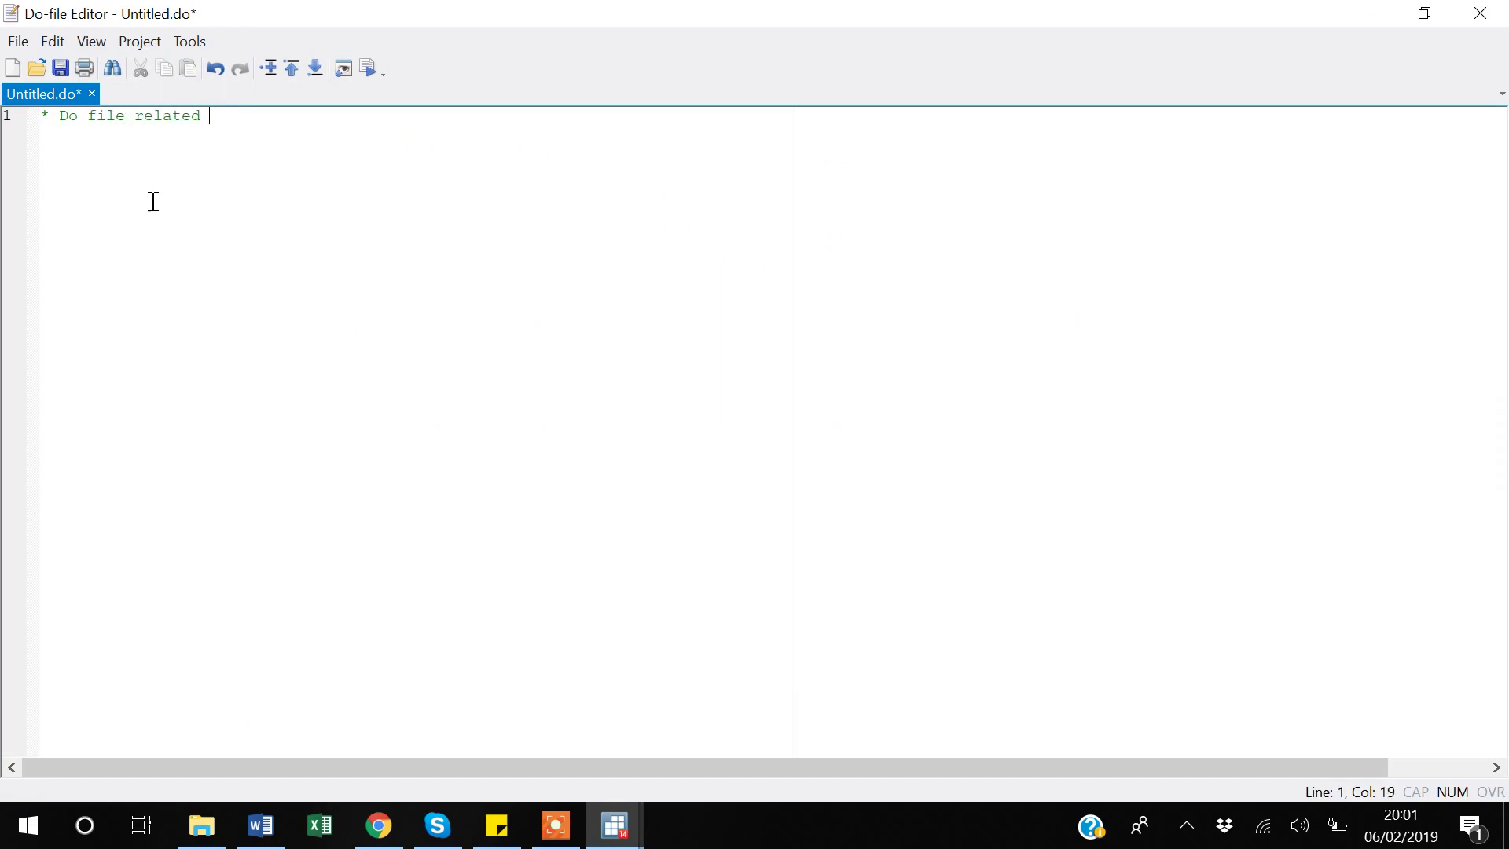
{"action": "type", "text": "to labelling in Stata"}
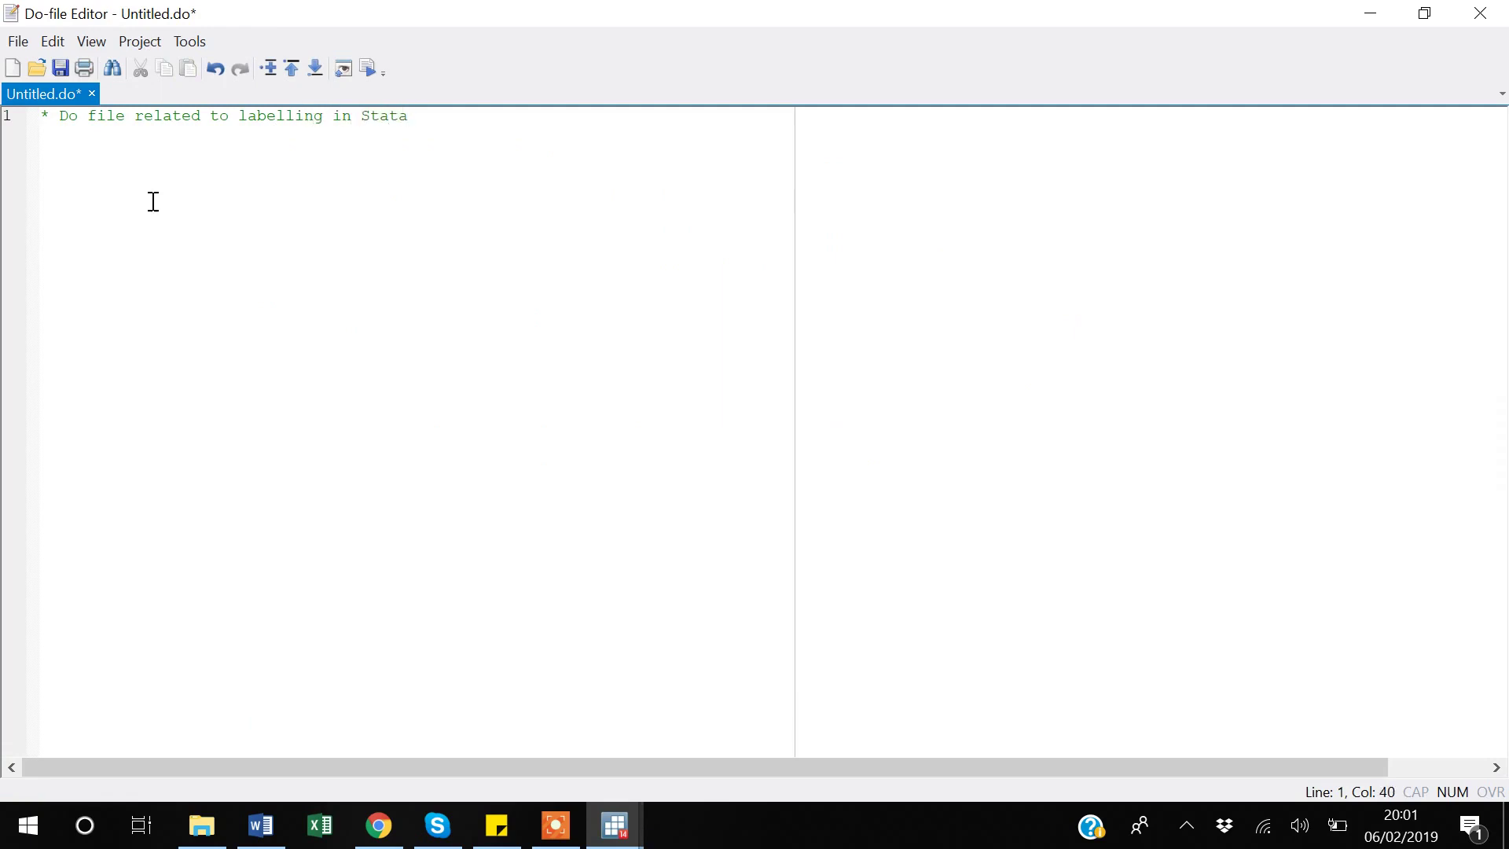
{"action": "type", "text": " *"}
{"action": "key", "text": "Return"}
{"action": "key", "text": "Return"}
- Save the do-file as 'Labels do' in Stata_Video > Labels and return to Stata
{"action": "left_click", "coordinate": [61, 68]}
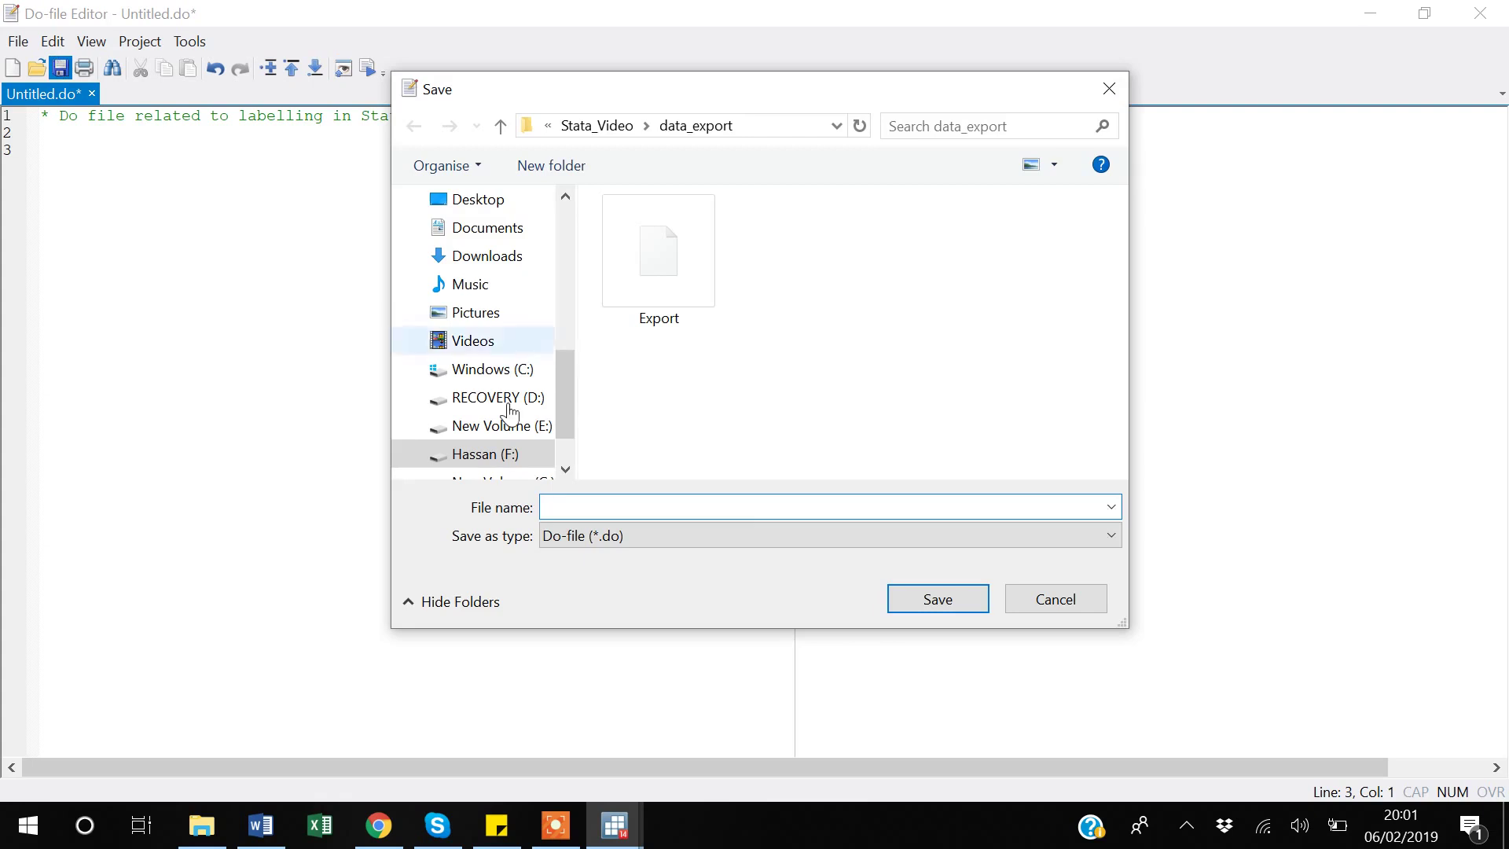
{"action": "left_click", "coordinate": [588, 128]}
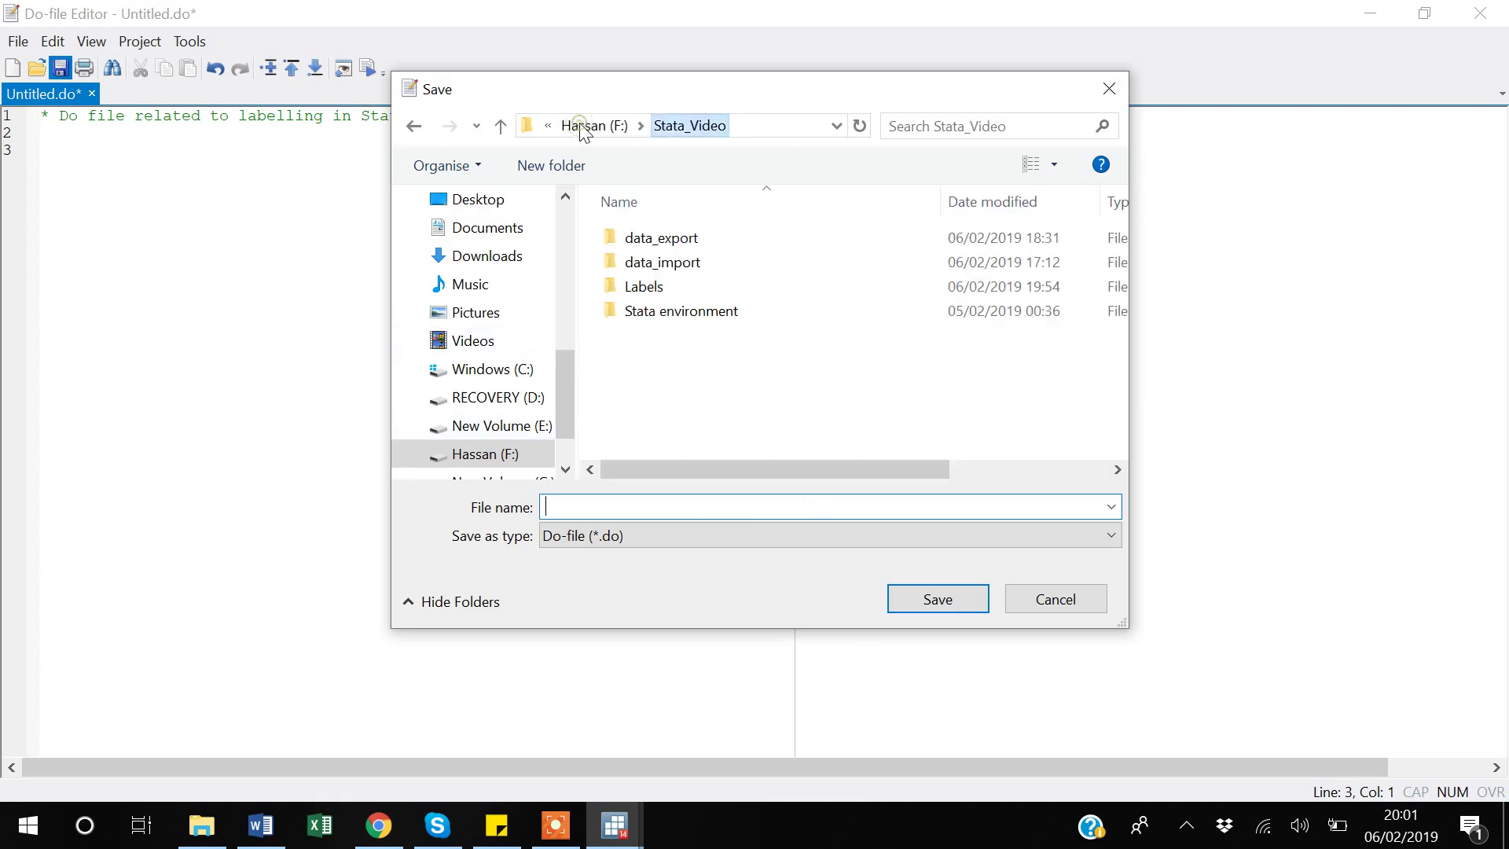
{"action": "double_click", "coordinate": [659, 288]}
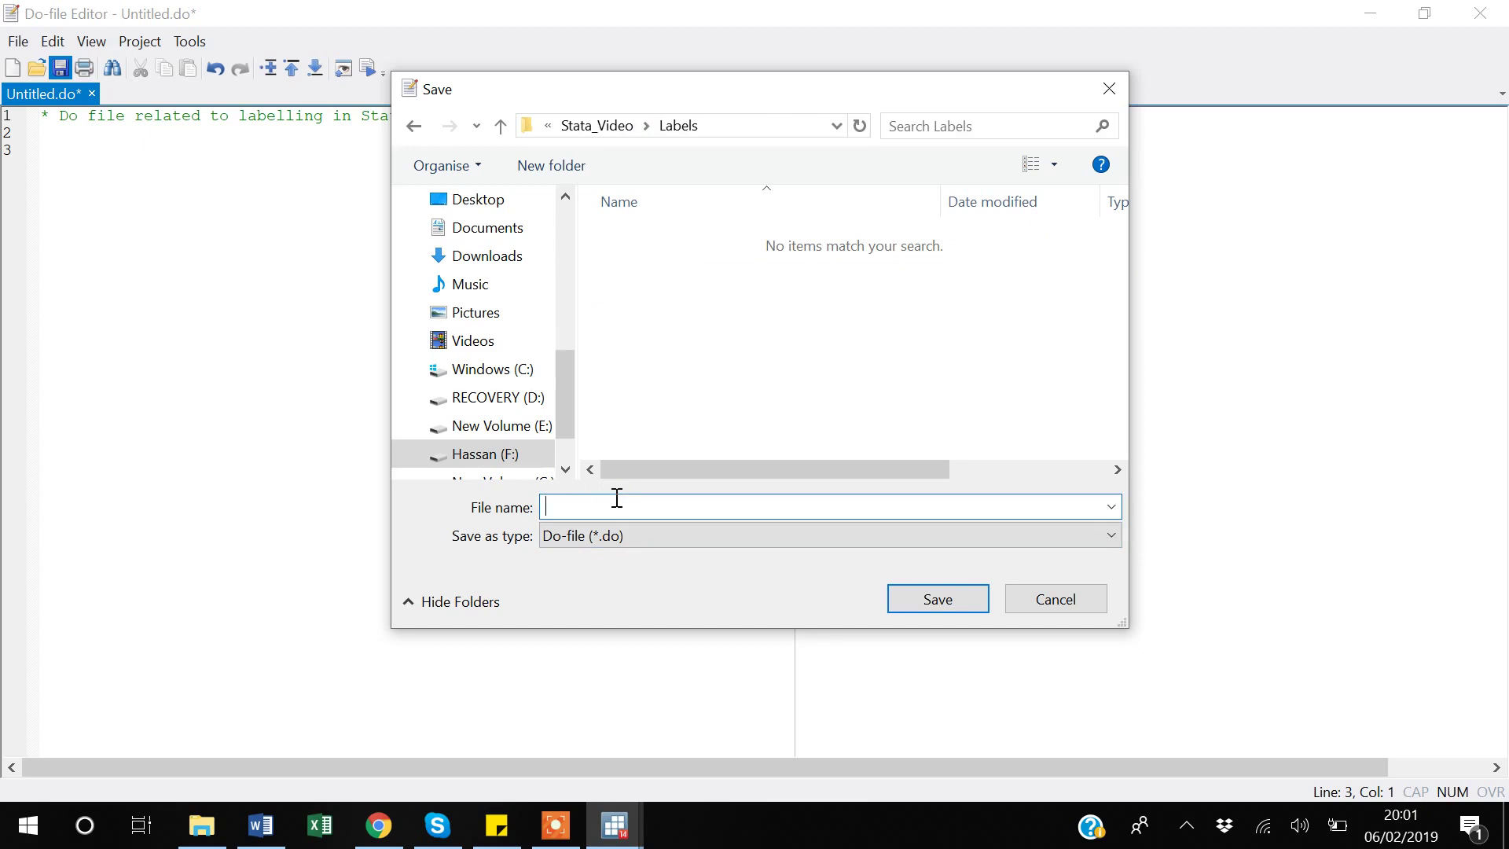
{"action": "type", "text": "Labels do"}
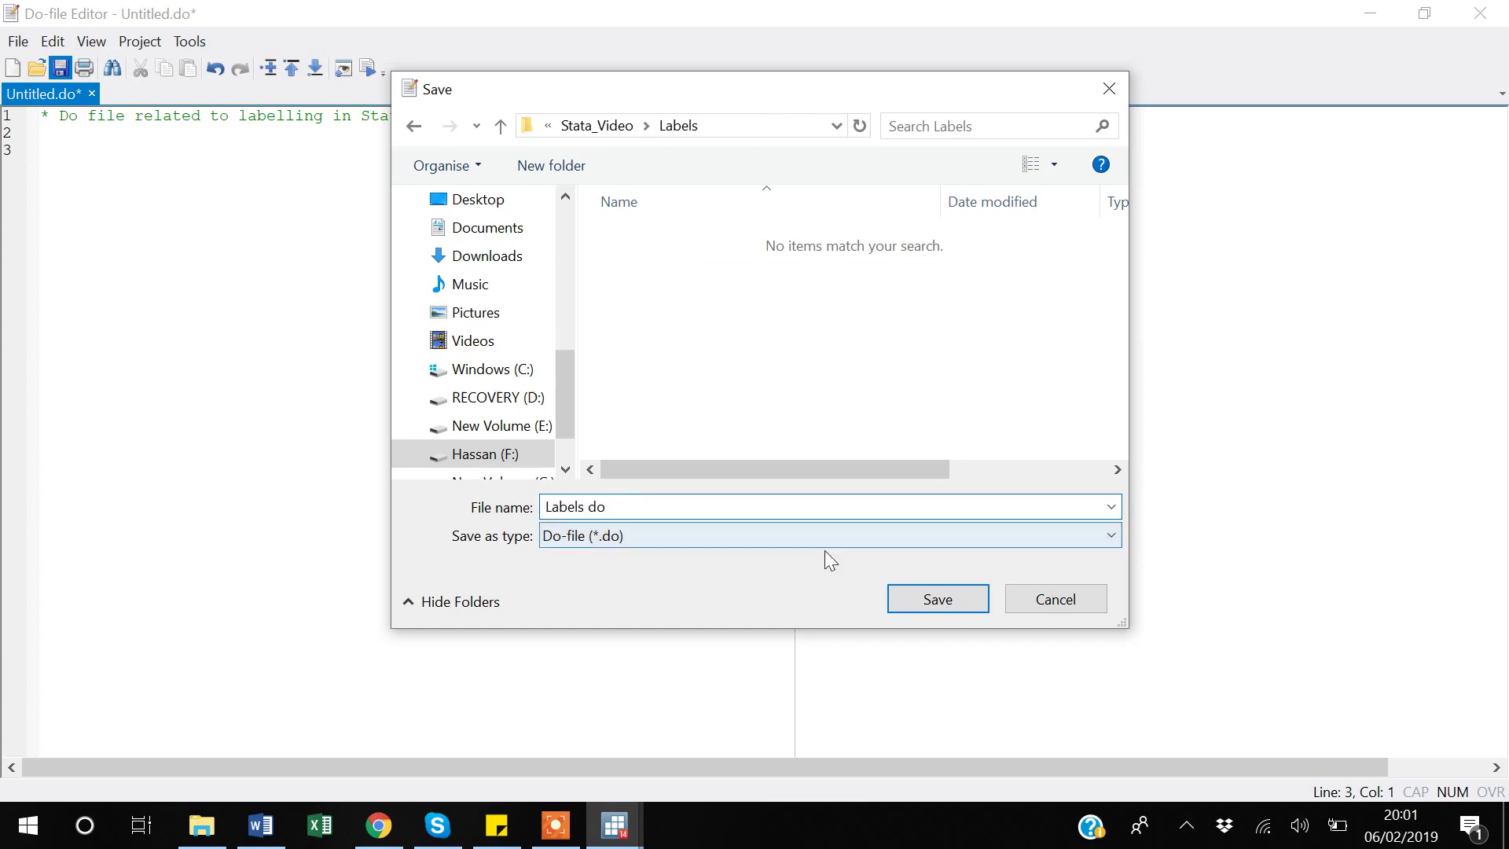
{"action": "left_click", "coordinate": [945, 601]}
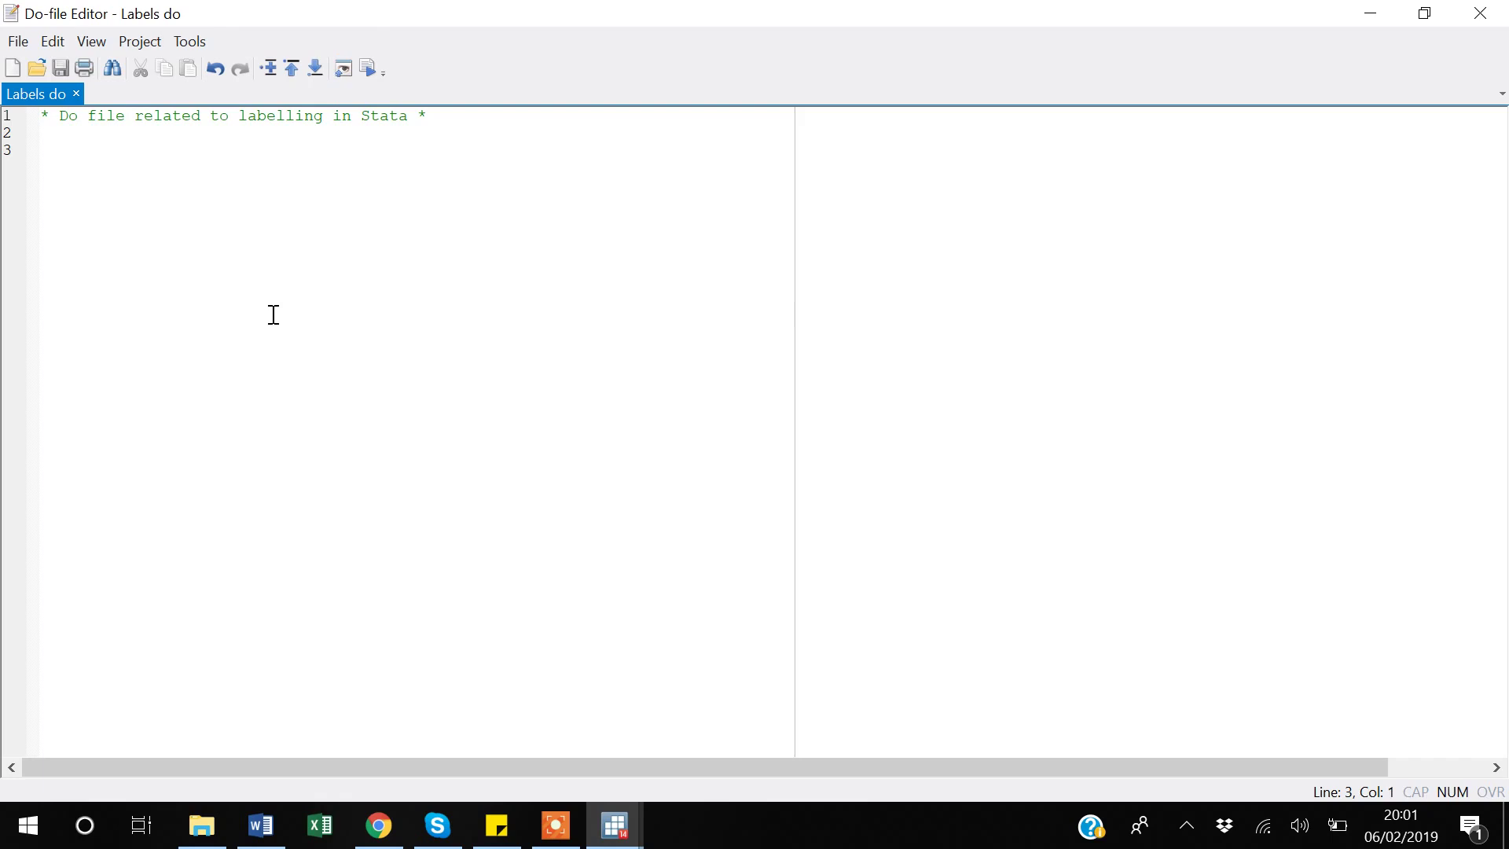
{"action": "key", "text": "alt+Tab"}
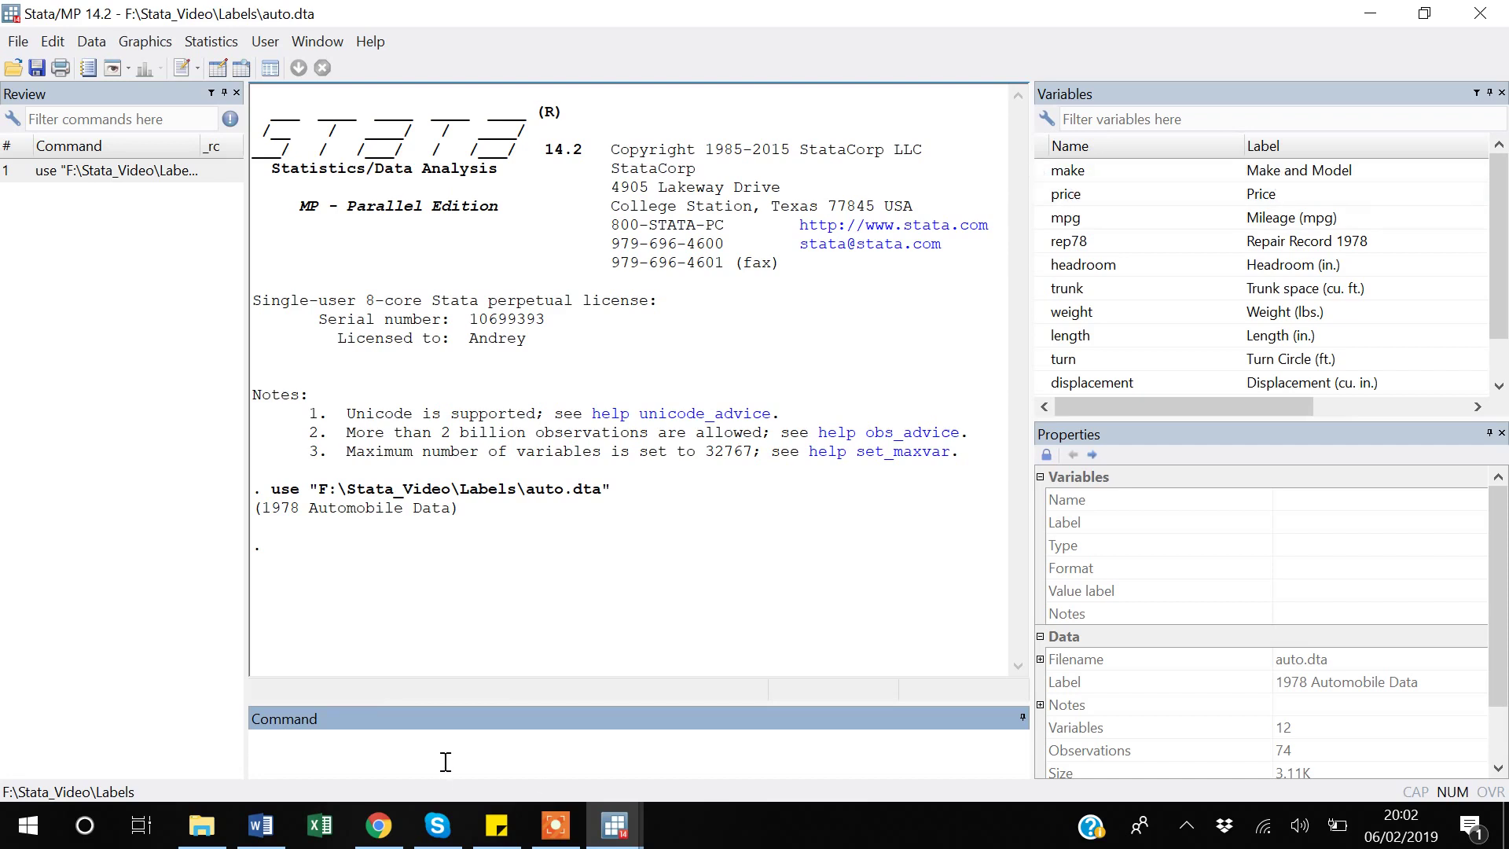
- Read the help page for rename in the Viewer, then close it
{"action": "type", "text": "help rename"}
{"action": "key", "text": "Return"}
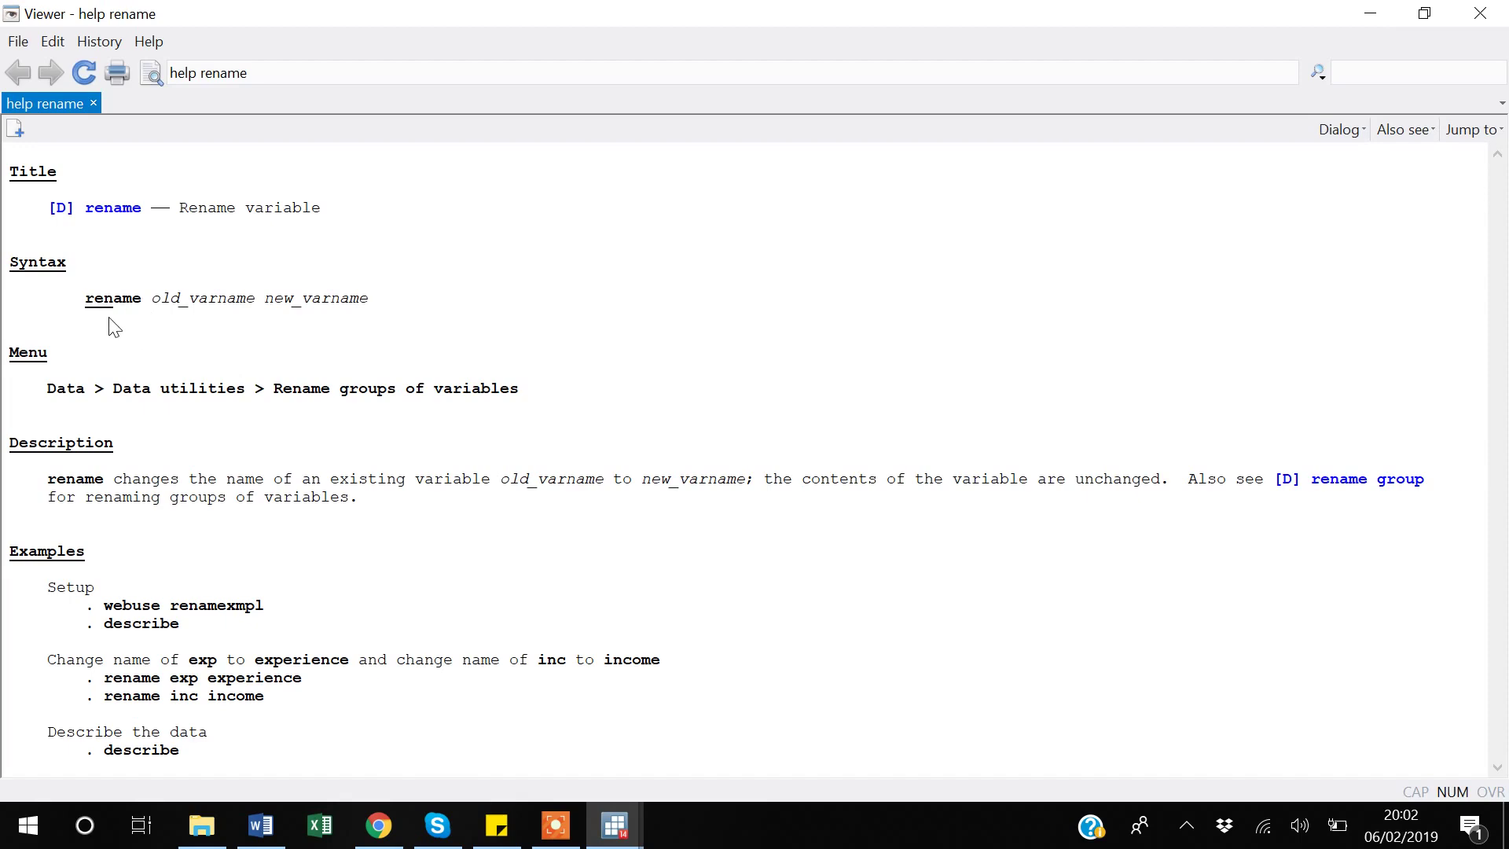
{"action": "left_click", "coordinate": [1478, 15]}
{"action": "type", "text": "r"}
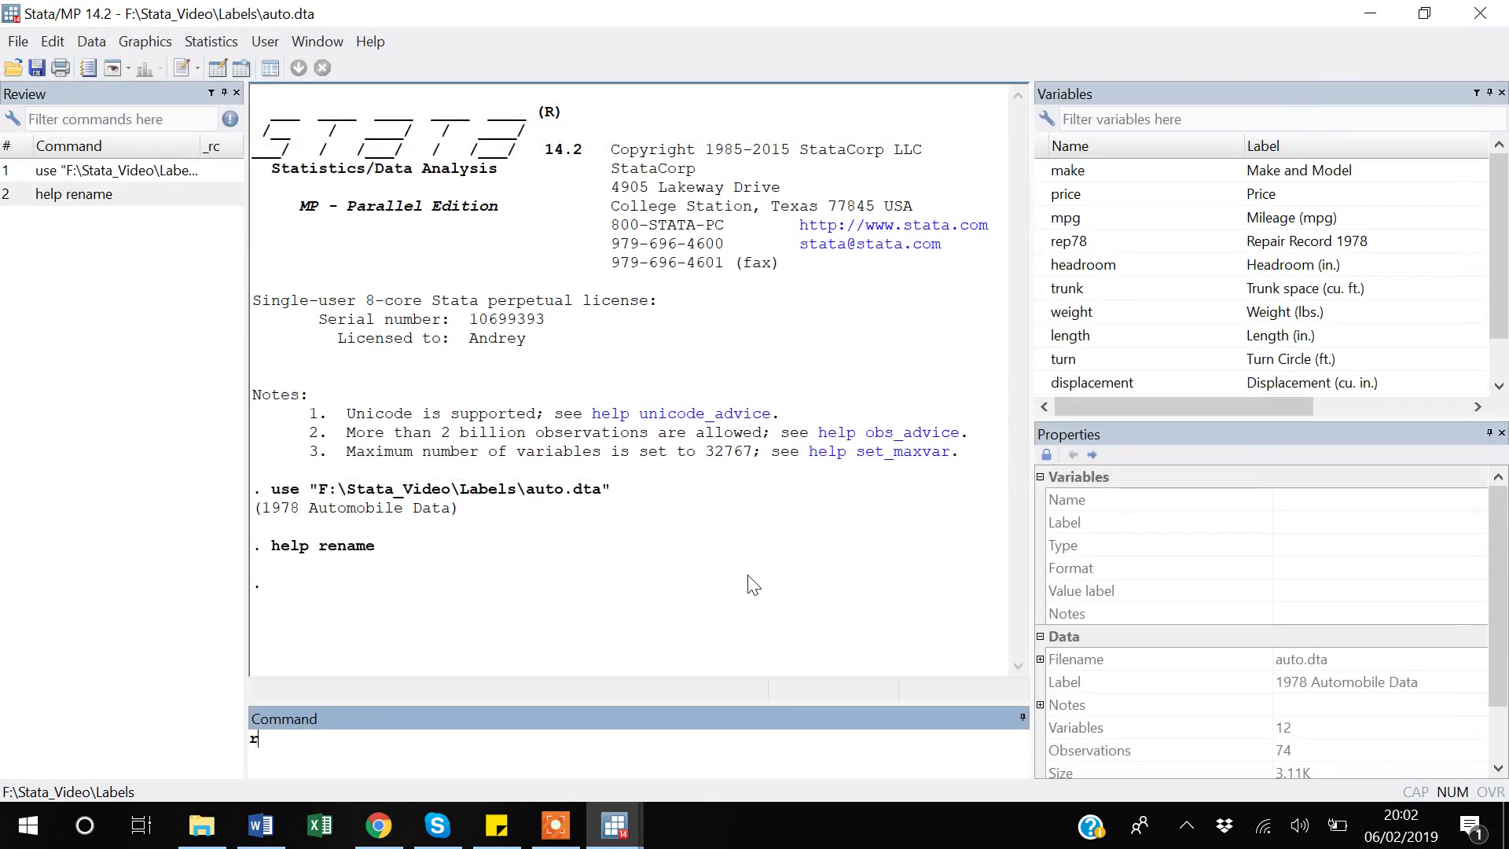
{"action": "type", "text": "en"}
- Rename the make variable to car_make with ren make car_make
{"action": "left_click", "coordinate": [1039, 171]}
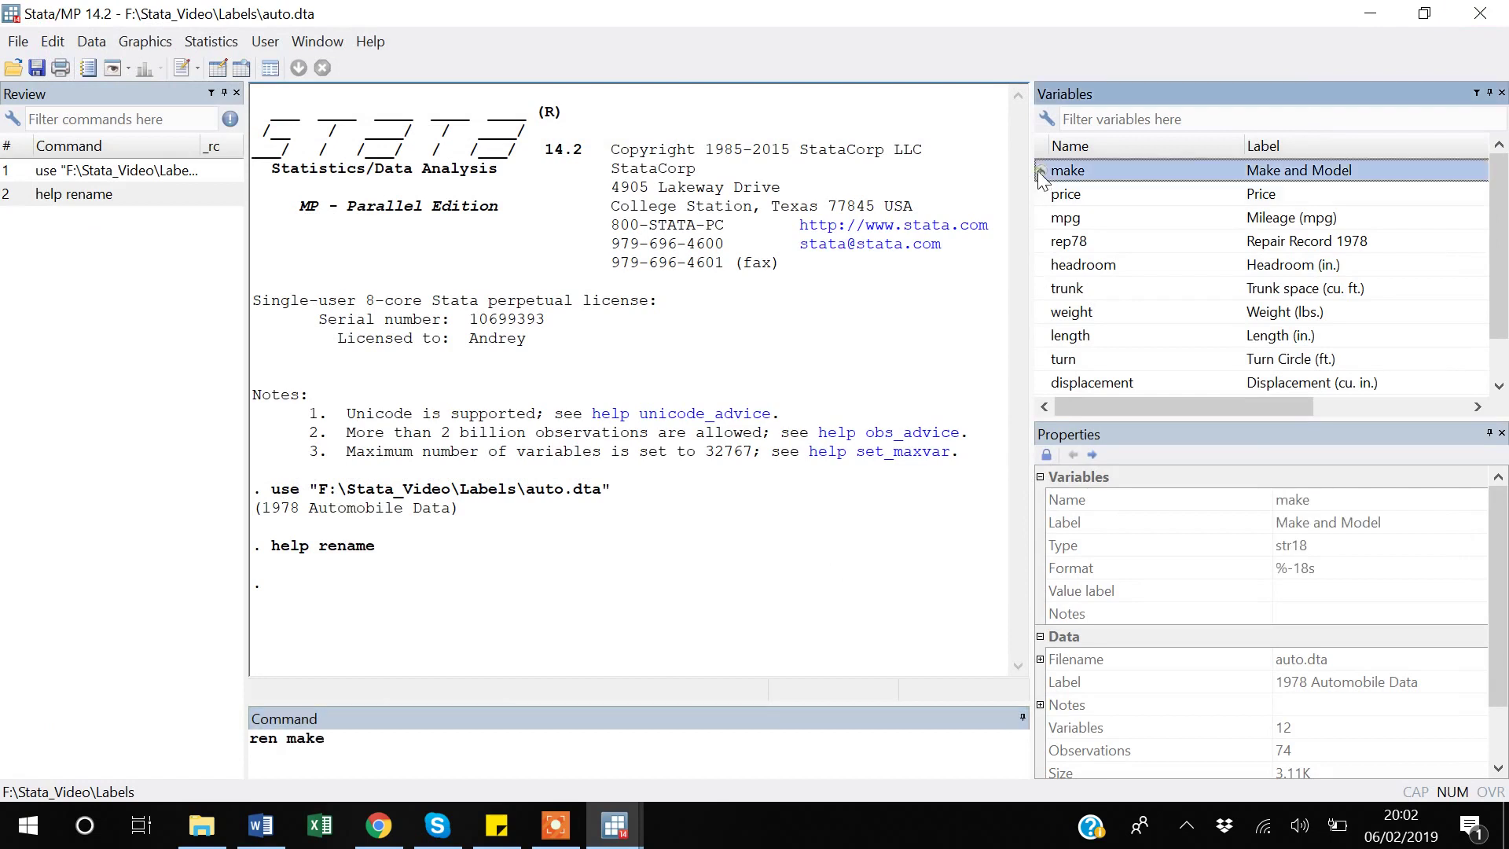
{"action": "left_click", "coordinate": [368, 742]}
{"action": "type", "text": "ma"}
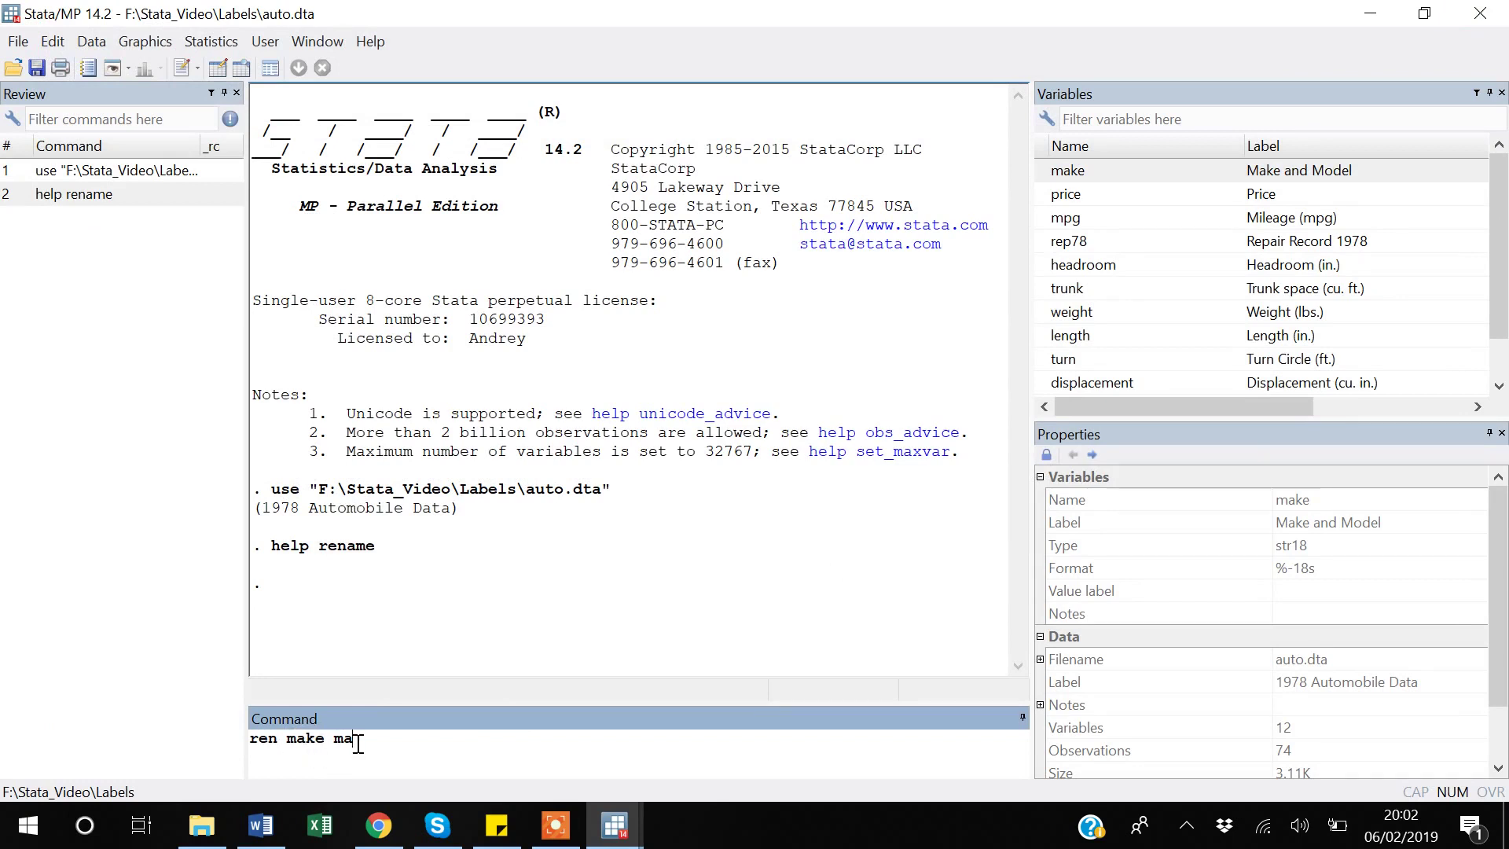
{"action": "type", "text": "ke"}
{"action": "key", "text": "BackSpace"}
{"action": "key", "text": "BackSpace"}
{"action": "key", "text": "BackSpace"}
{"action": "key", "text": "BackSpace"}
{"action": "type", "text": "car_make"}
{"action": "key", "text": "Return"}
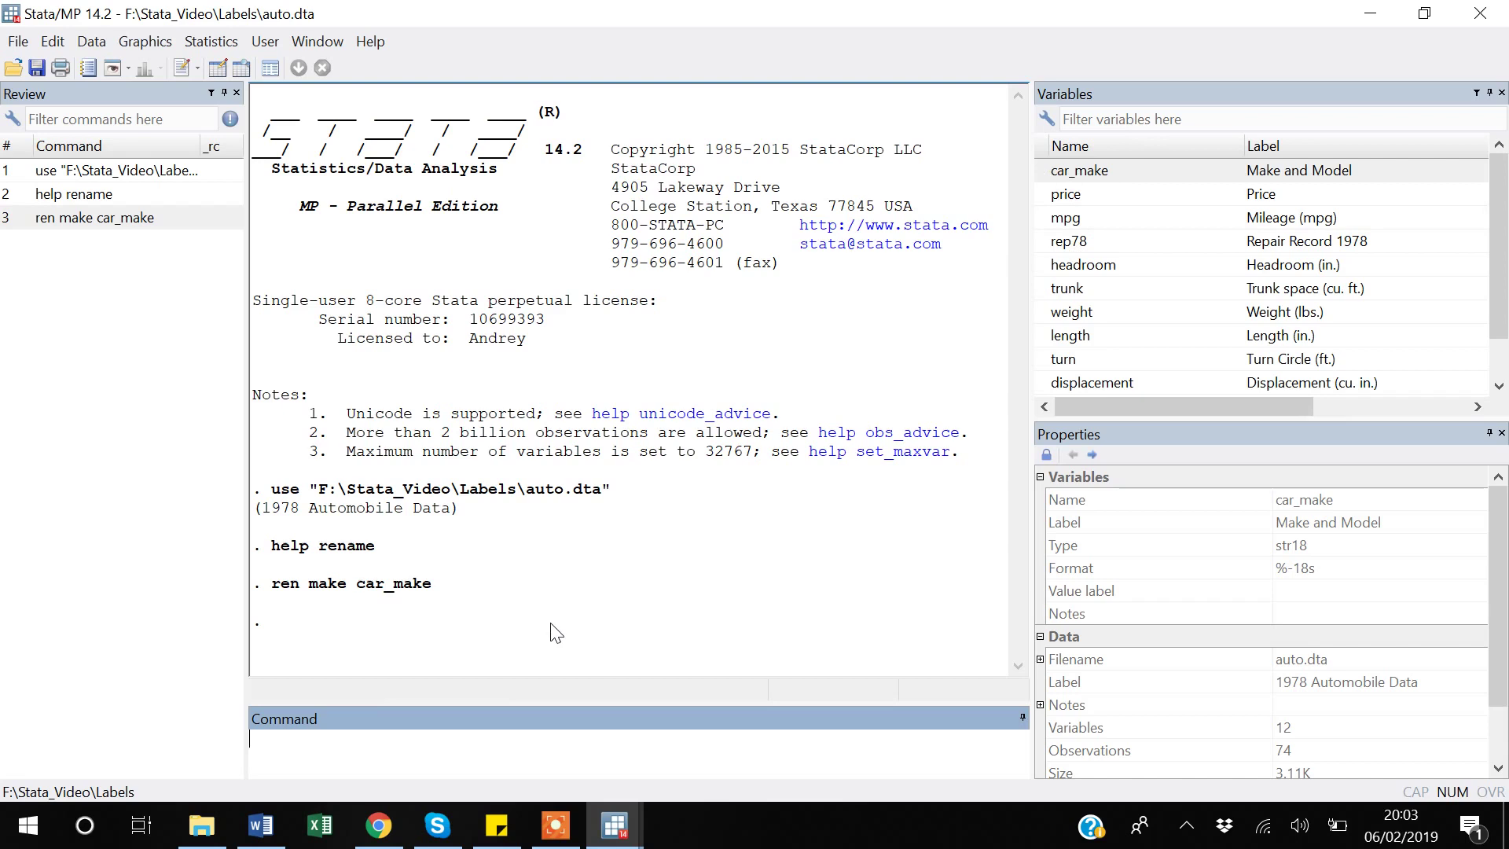
- Recall the rename command and select it in the Review history
{"action": "left_click", "coordinate": [487, 732]}
{"action": "key", "text": "Page_Up"}
{"action": "left_click", "coordinate": [79, 226]}
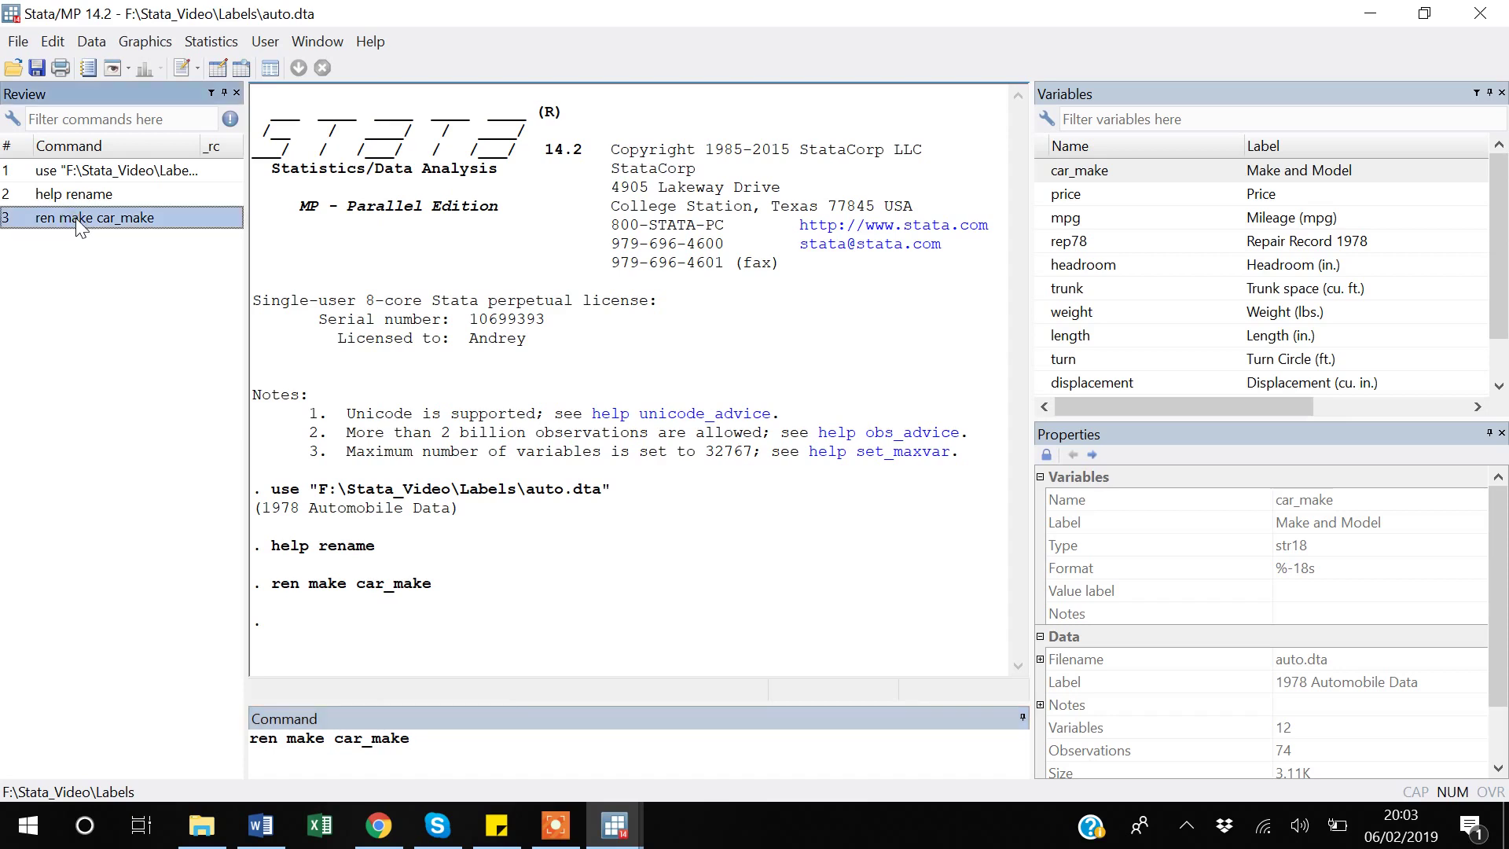
- Paste the rename command into the Labels do-file, leaving an empty line above it
{"action": "key", "text": "ctrl+9"}
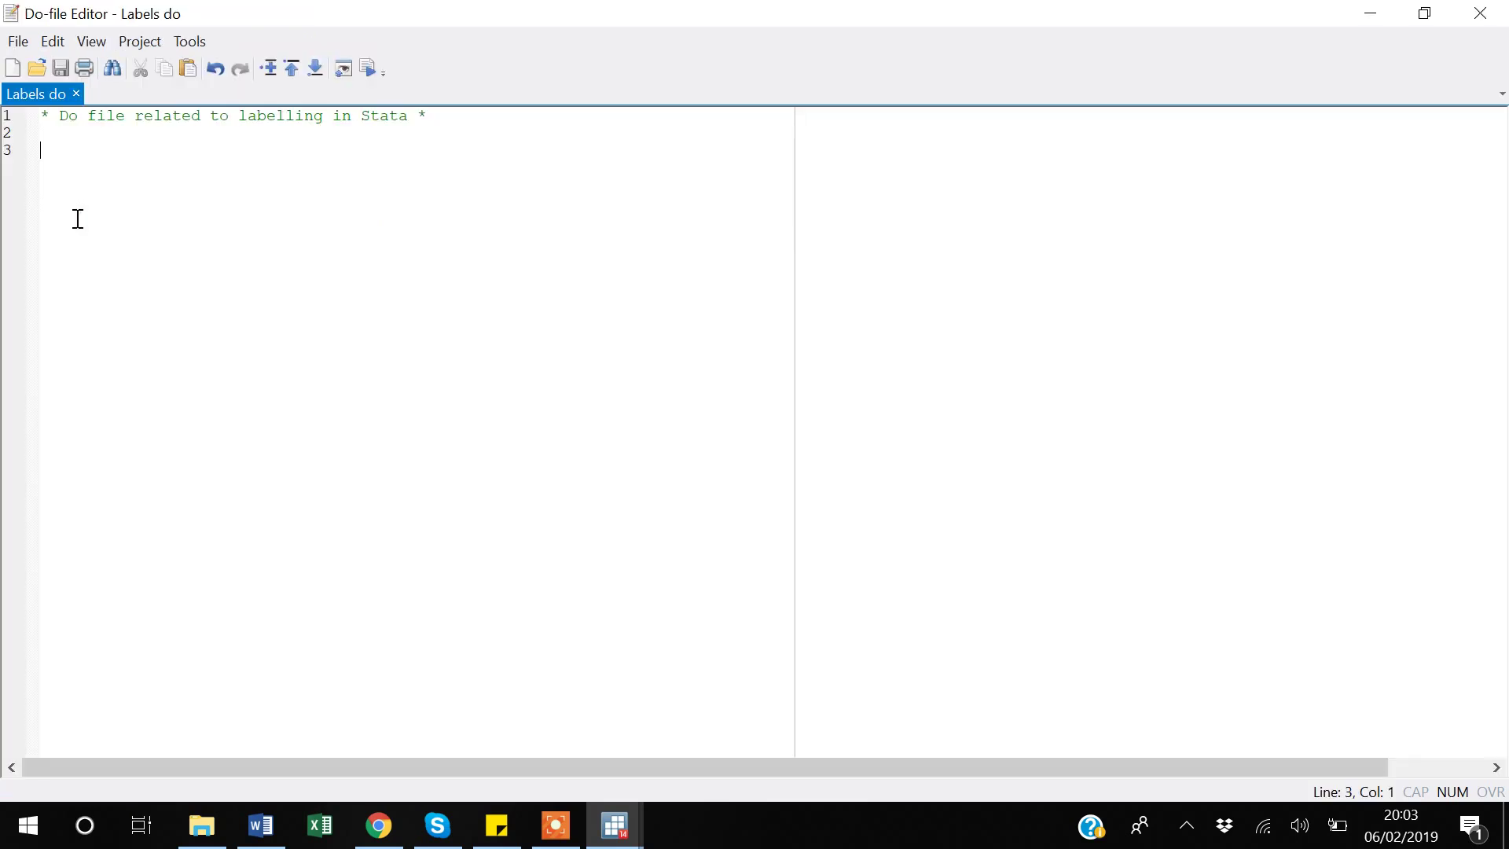
{"action": "key", "text": "Return"}
{"action": "key", "text": "Return"}
{"action": "type", "text": "ren make car_make"}
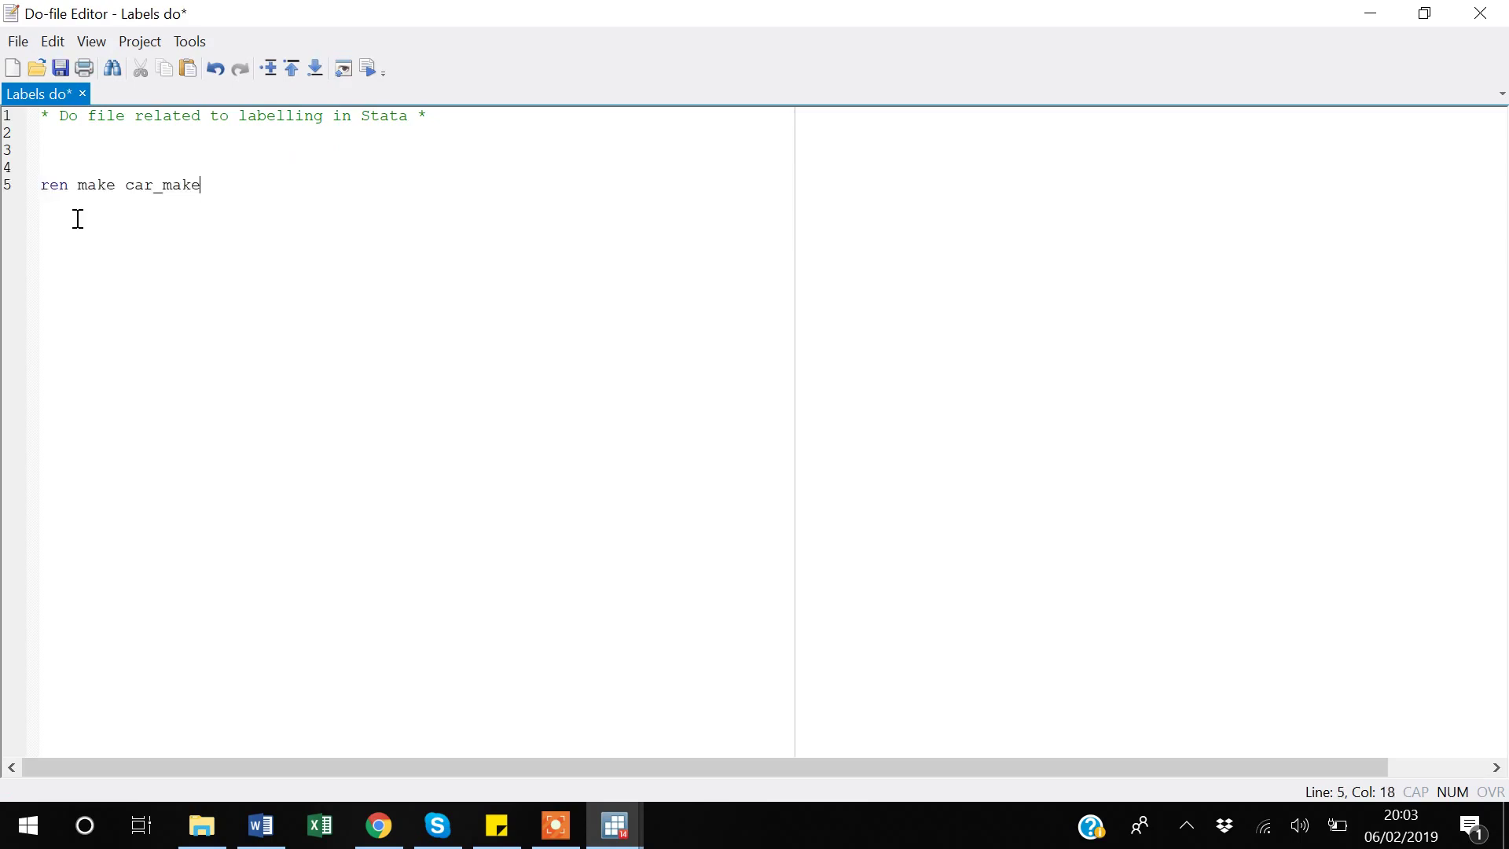
{"action": "key", "text": "Up"}
{"action": "key", "text": "Up"}
{"action": "key", "text": "Return"}
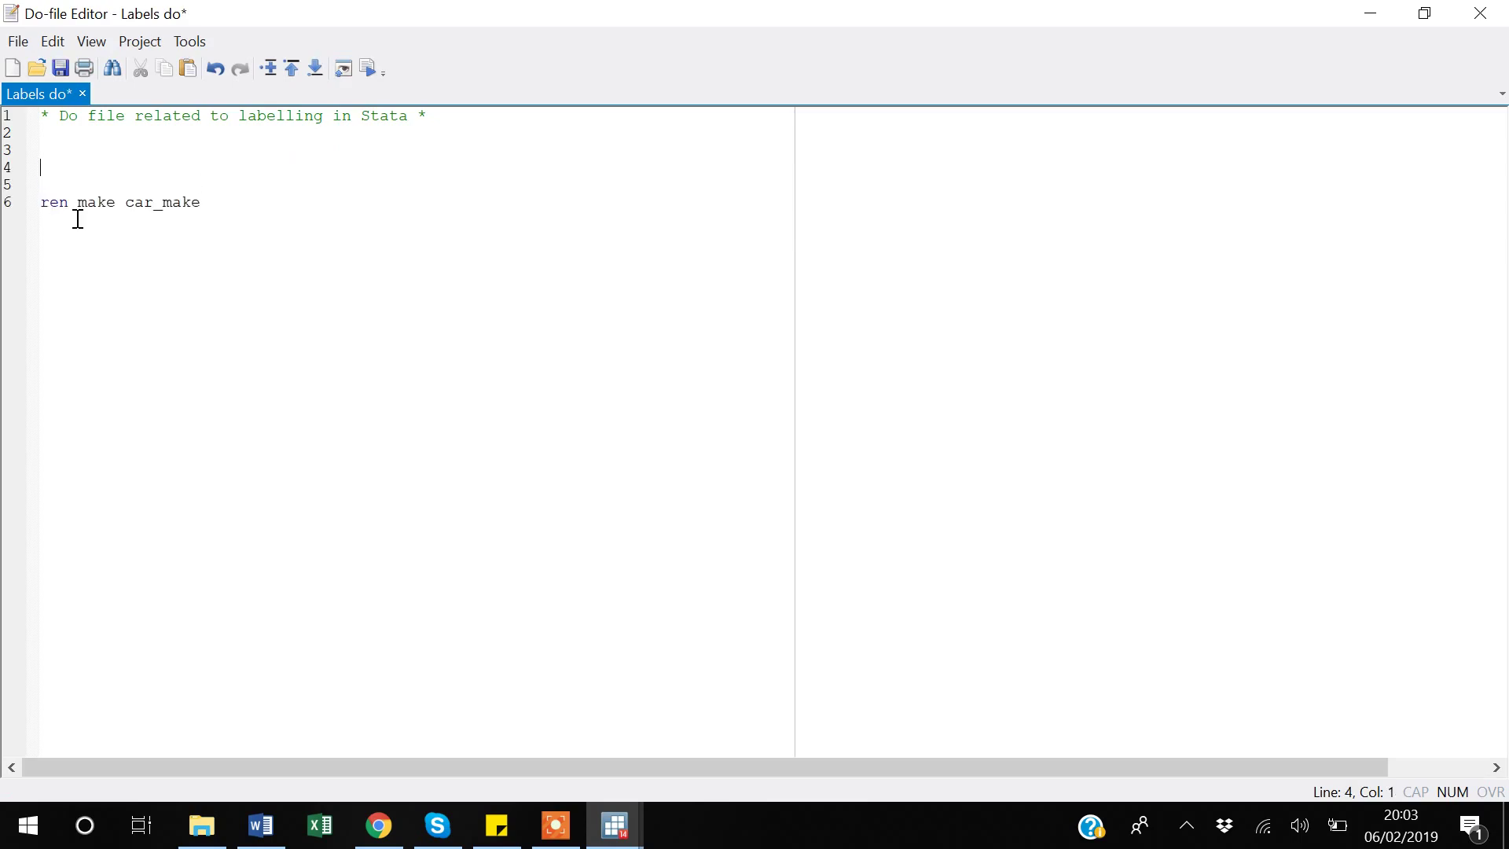
- Copy the use auto.dta line from the results into the do-file and append ', clear'
{"action": "key", "text": "alt+Tab"}
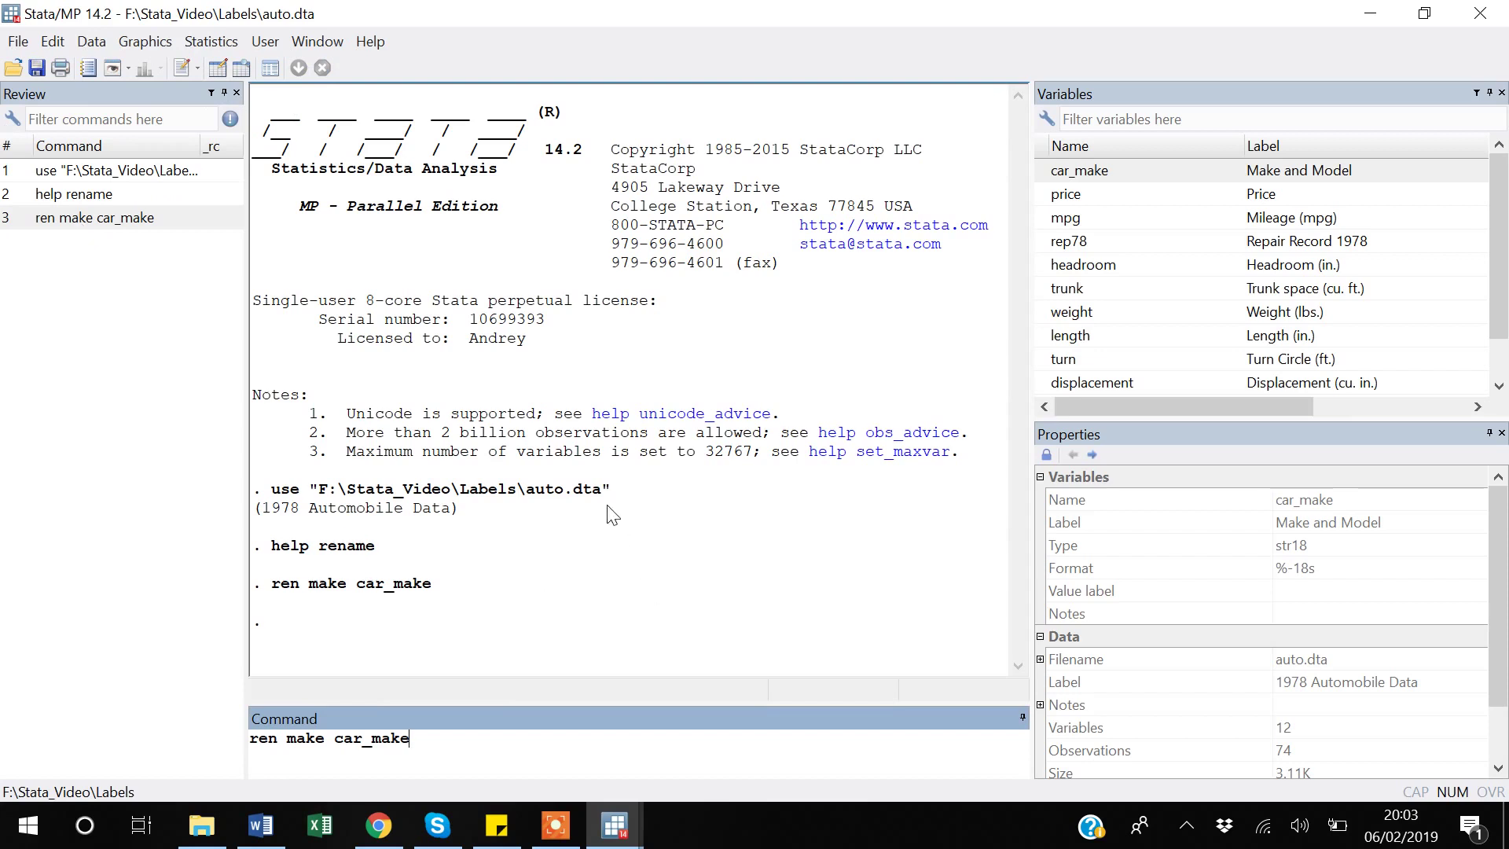
{"action": "left_click_drag", "start_coordinate": [620, 503], "coordinate": [275, 497]}
{"action": "key", "text": "ctrl+c"}
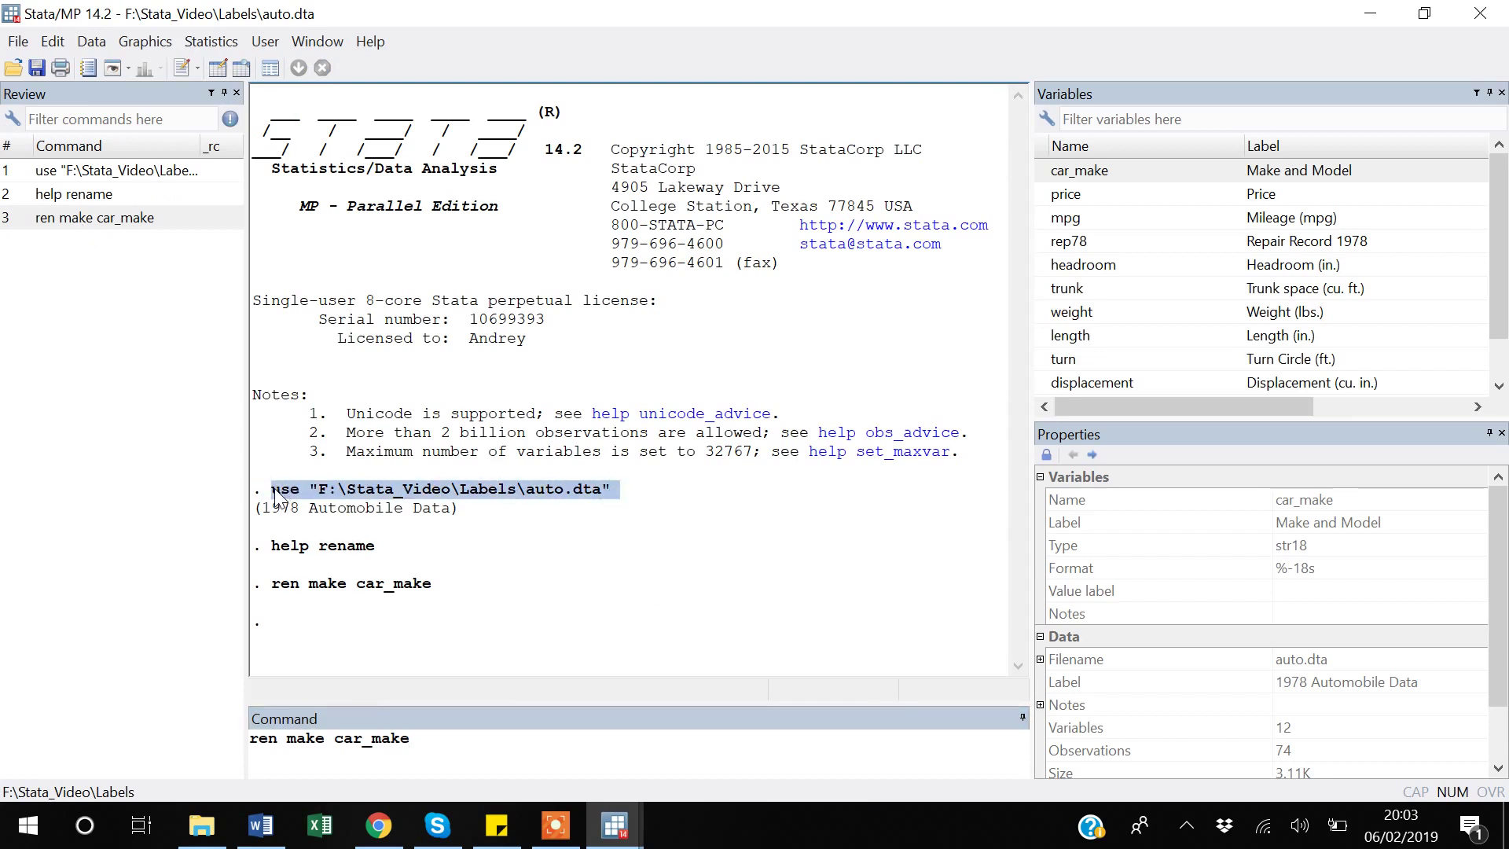
{"action": "key", "text": "alt+Tab"}
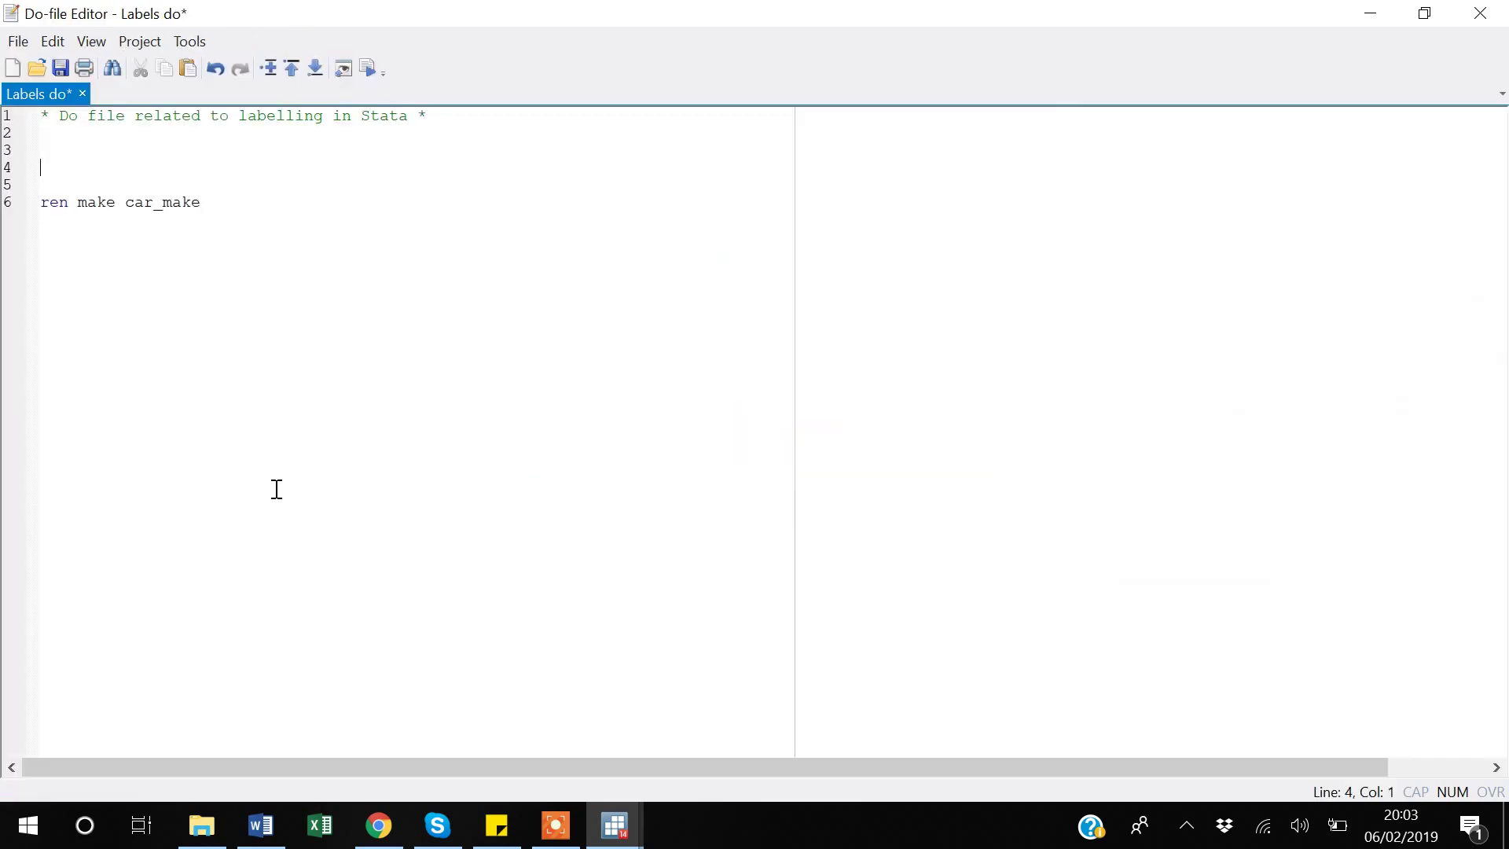
{"action": "key", "text": "ctrl+v"}
{"action": "type", "text": ", "}
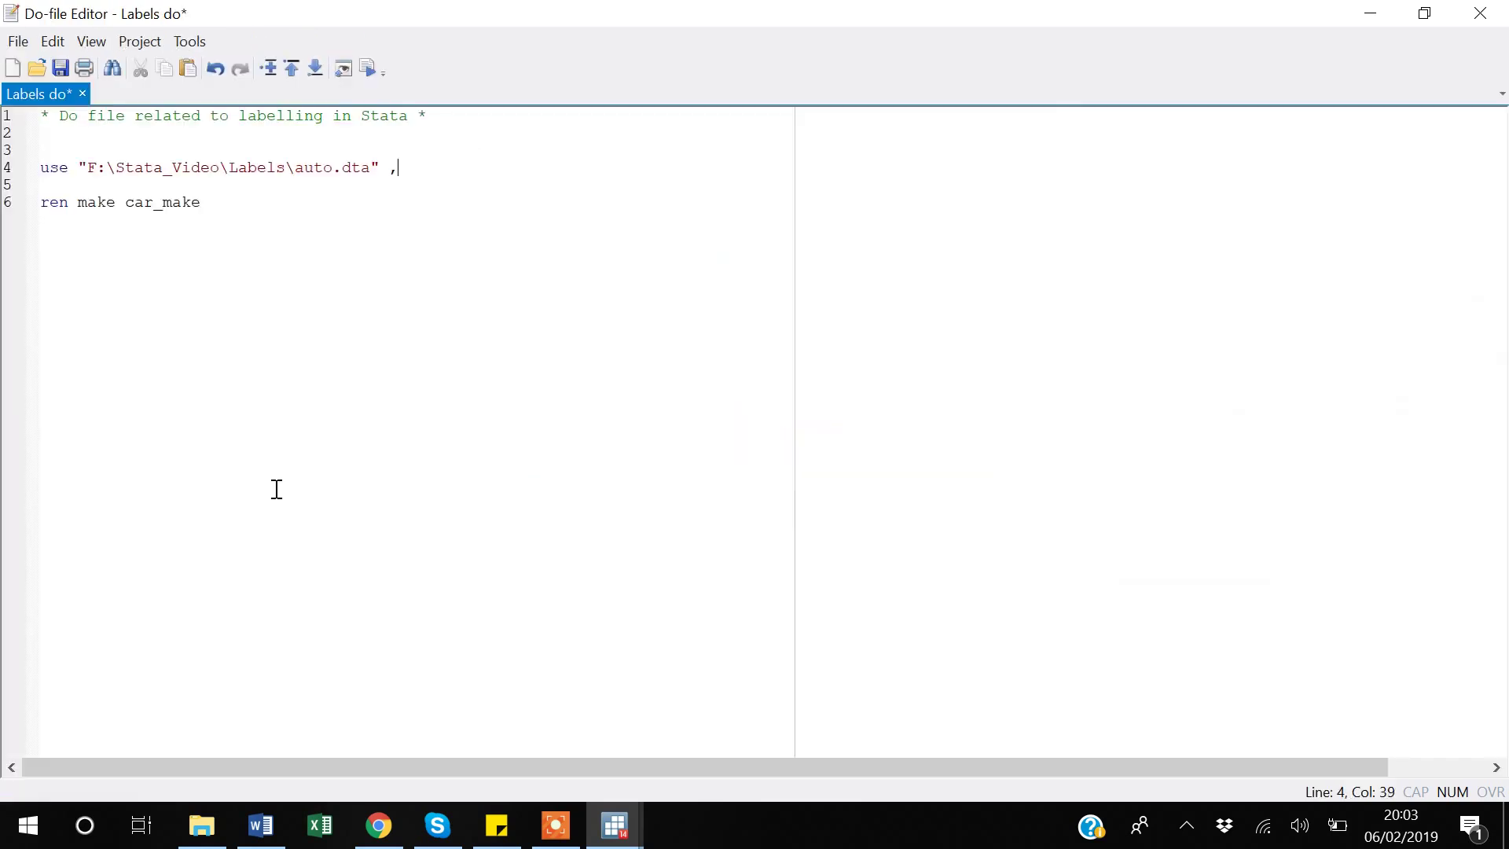
{"action": "type", "text": "clear"}
{"action": "key", "text": "Up"}
{"action": "key", "text": "Up"}
{"action": "key", "text": "End"}
- Change ren to rename on line 6 and save the do-file
{"action": "left_click", "coordinate": [230, 206]}
{"action": "key", "text": "Return"}
{"action": "key", "text": "Return"}
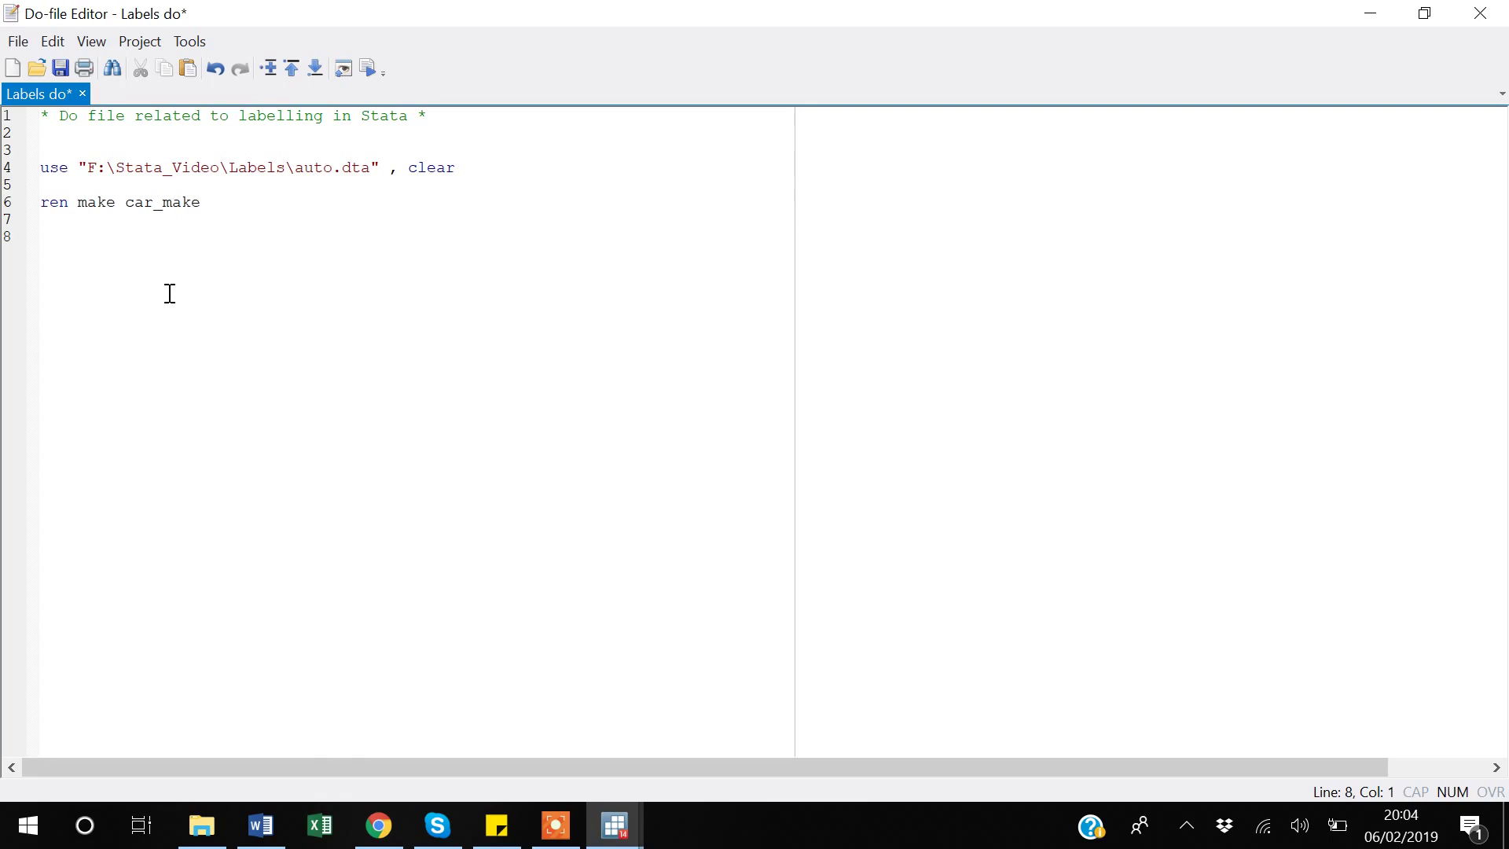
{"action": "left_click", "coordinate": [68, 208]}
{"action": "type", "text": "ame"}
{"action": "left_click", "coordinate": [70, 238]}
{"action": "key", "text": "ctrl+s"}
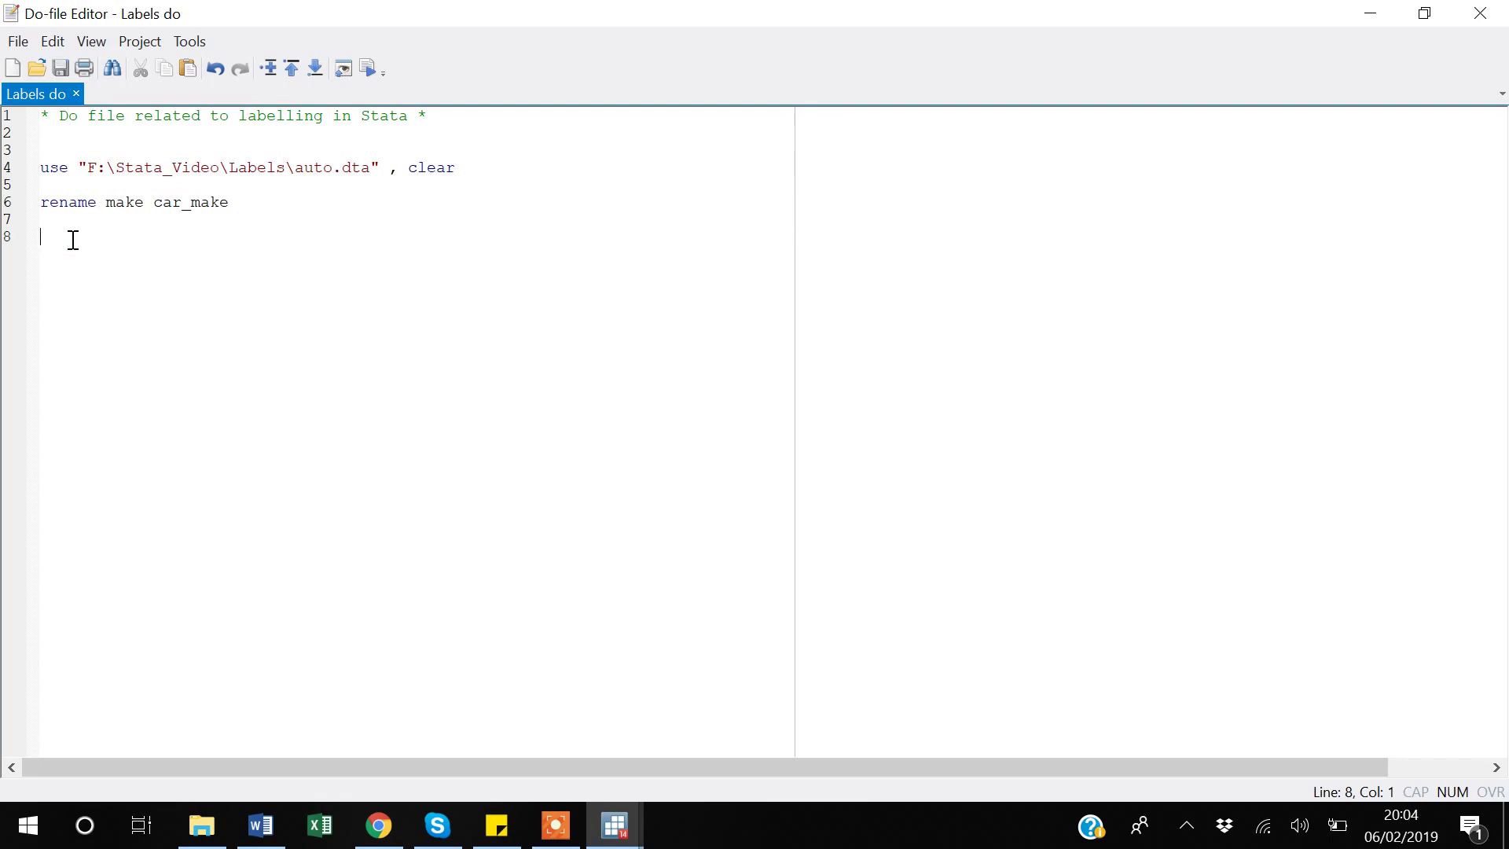
{"action": "key", "text": "alt+Tab"}
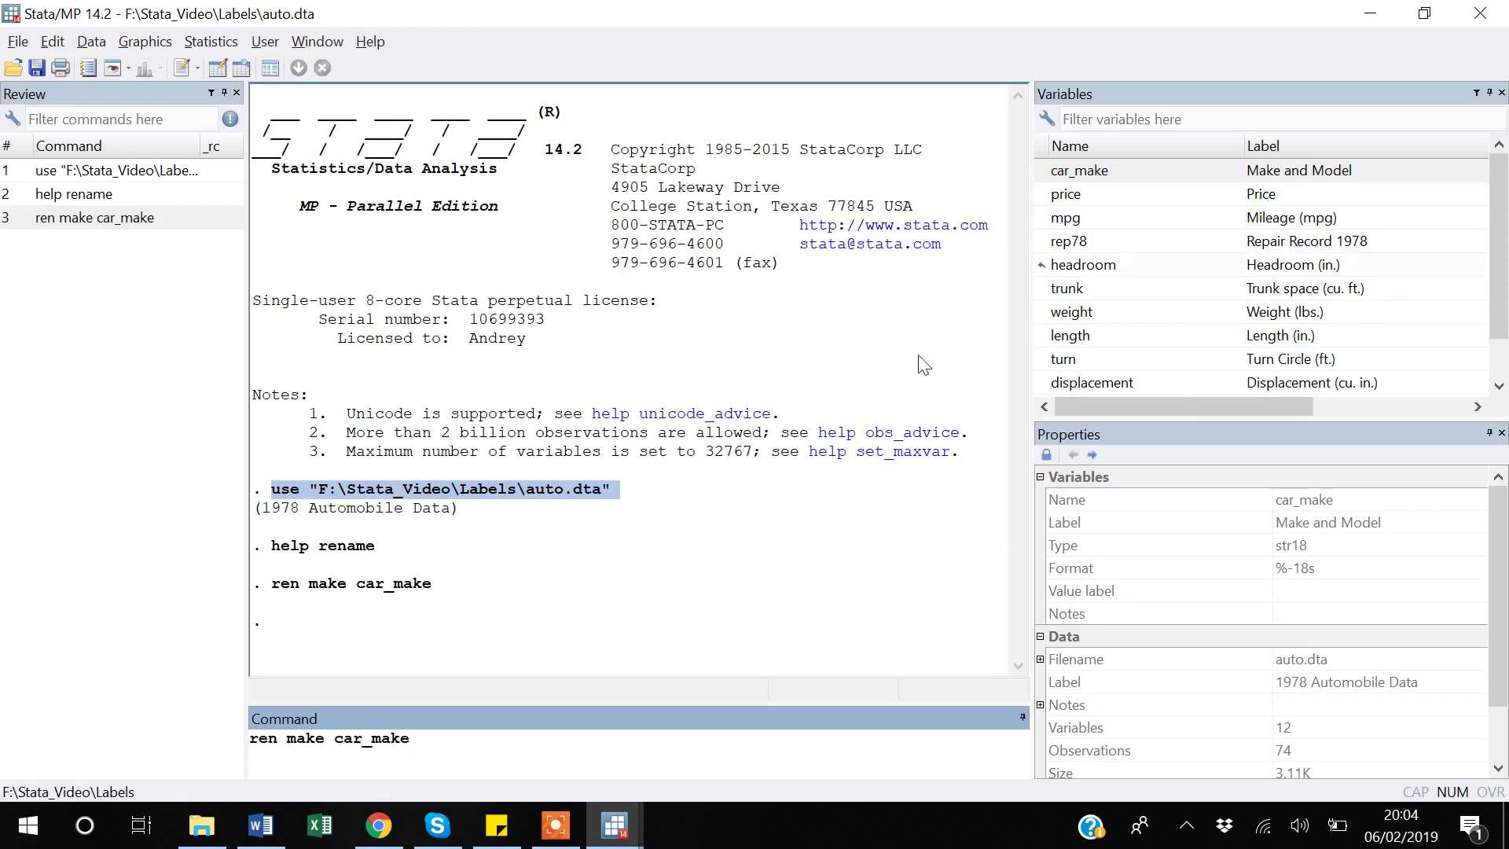
- Run label var price "Car Price" and recall the command from the Review pane
{"action": "key", "text": "ctrl+a"}
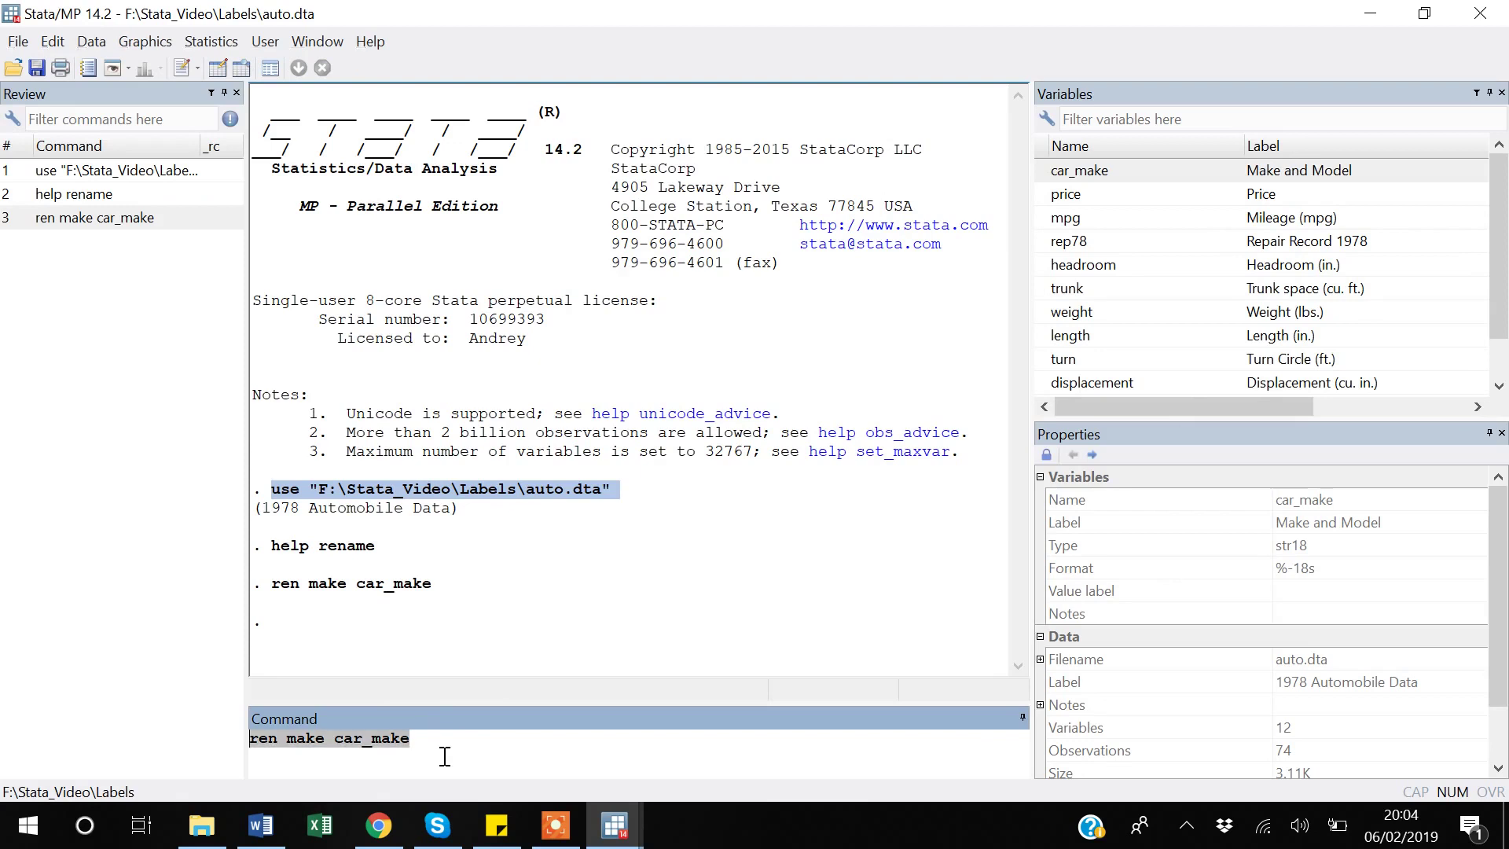
{"action": "key", "text": "BackSpace"}
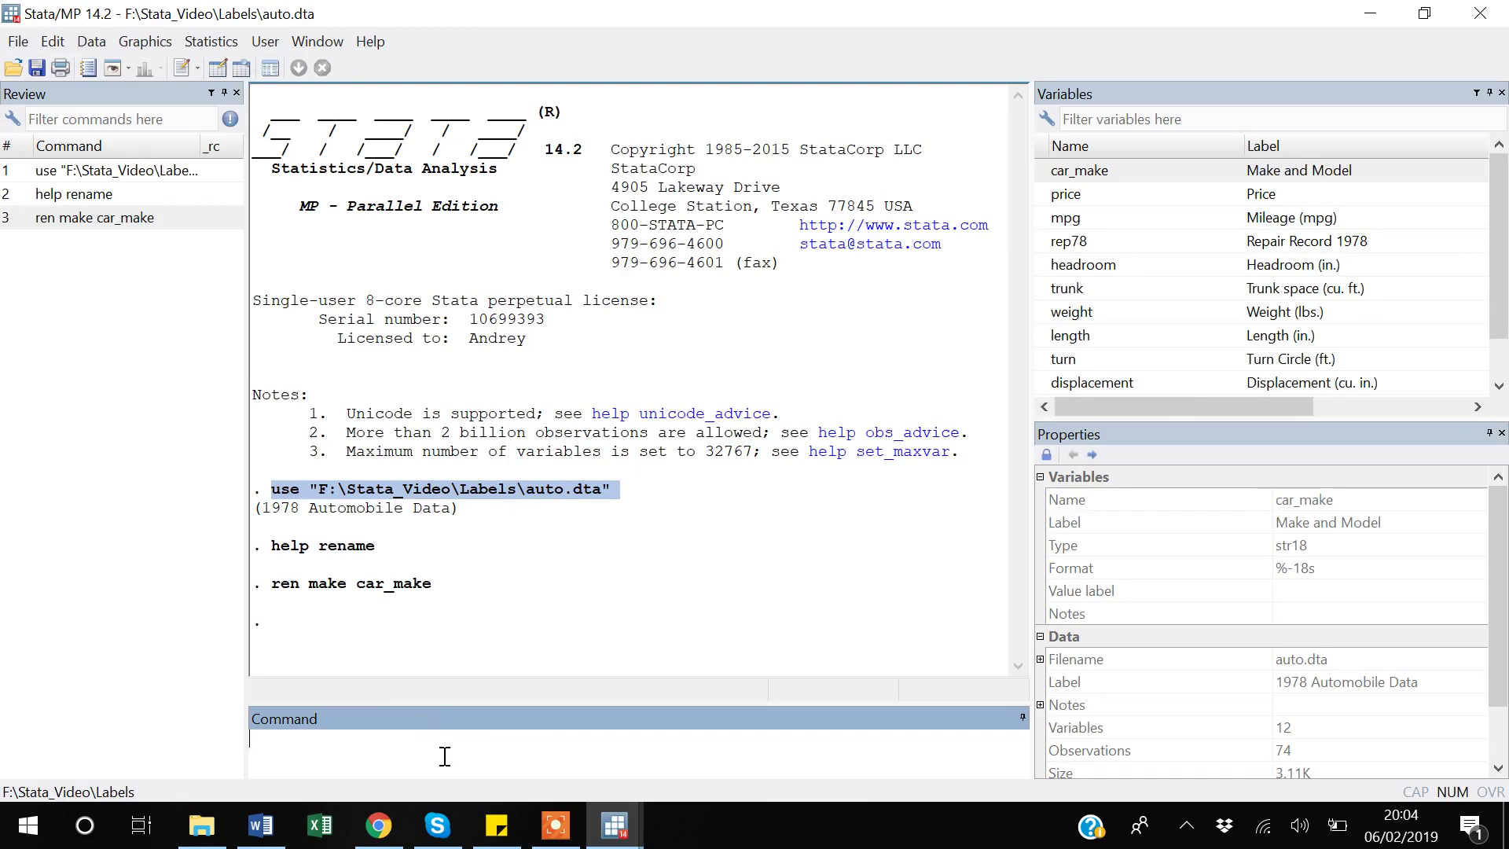
{"action": "type", "text": "label var"}
{"action": "mouse_move", "coordinate": [1044, 198]}
{"action": "left_click", "coordinate": [1042, 194]}
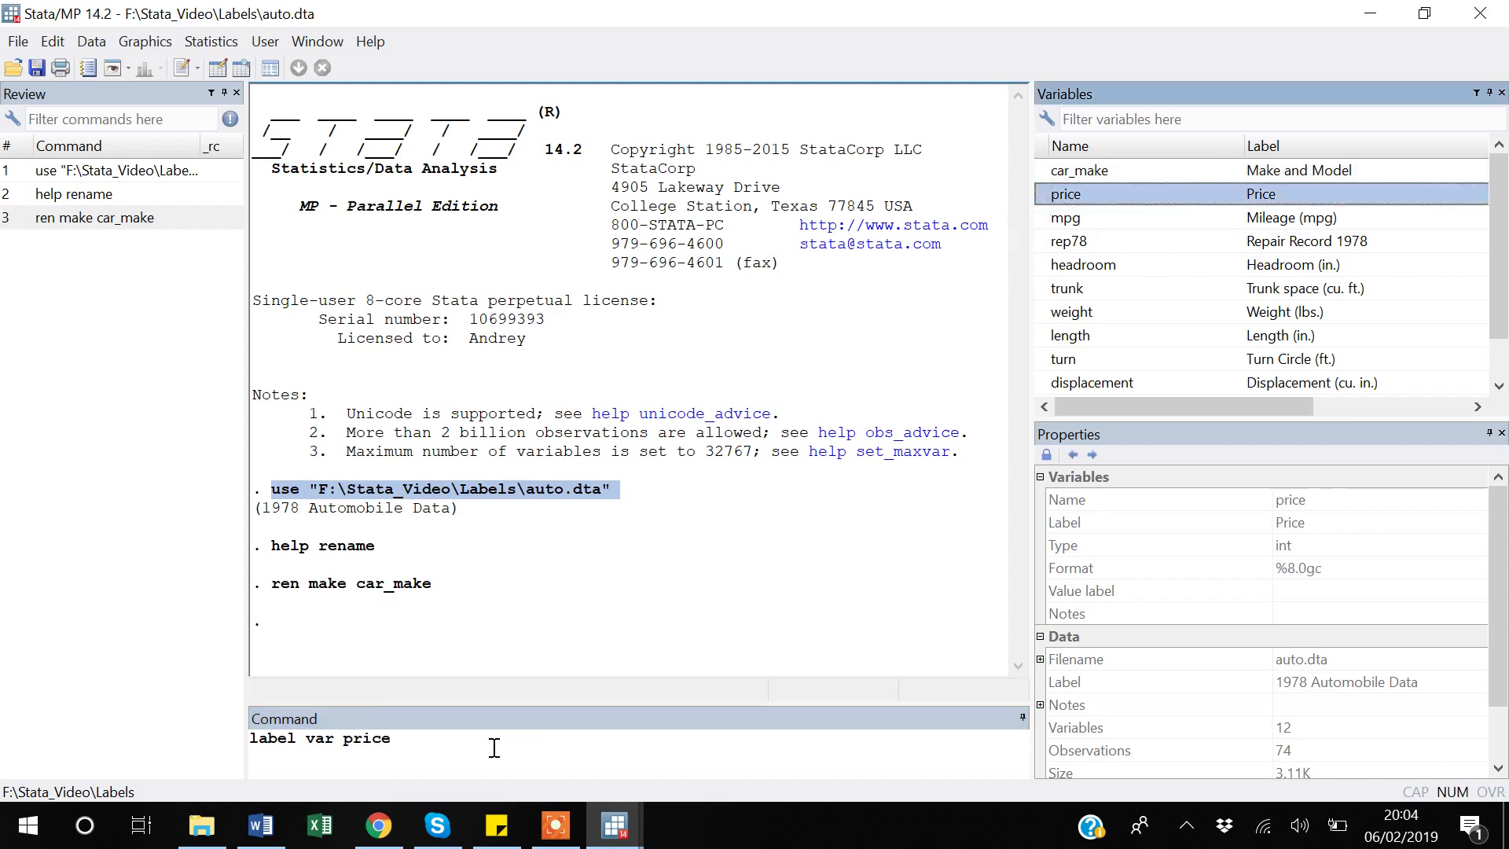
{"action": "left_click", "coordinate": [439, 747]}
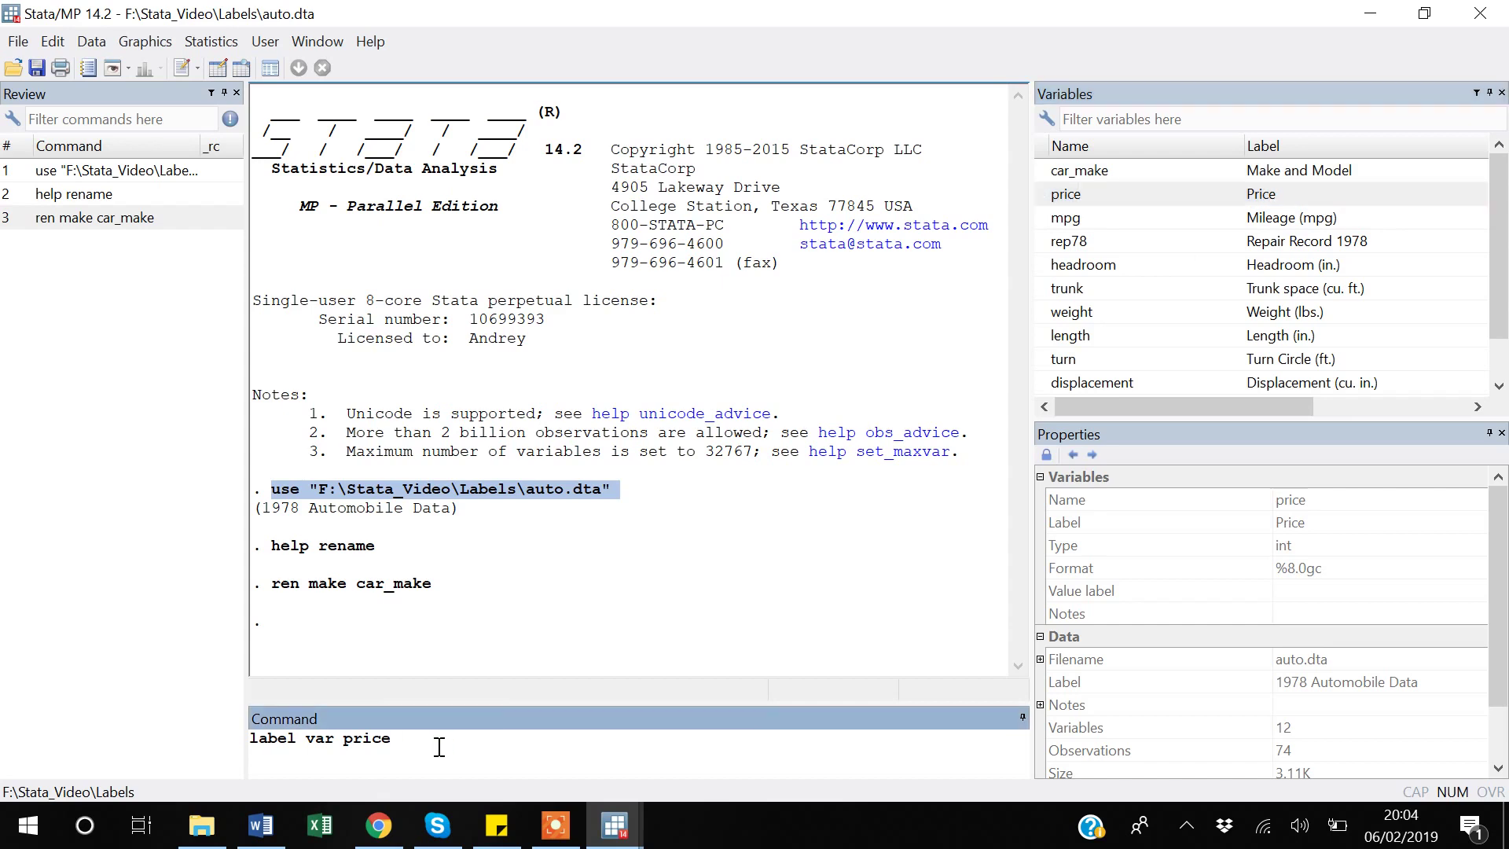
{"action": "type", "text": "\"\""}
{"action": "type", "text": "Car"}
{"action": "type", "text": " Price"}
{"action": "key", "text": "Return"}
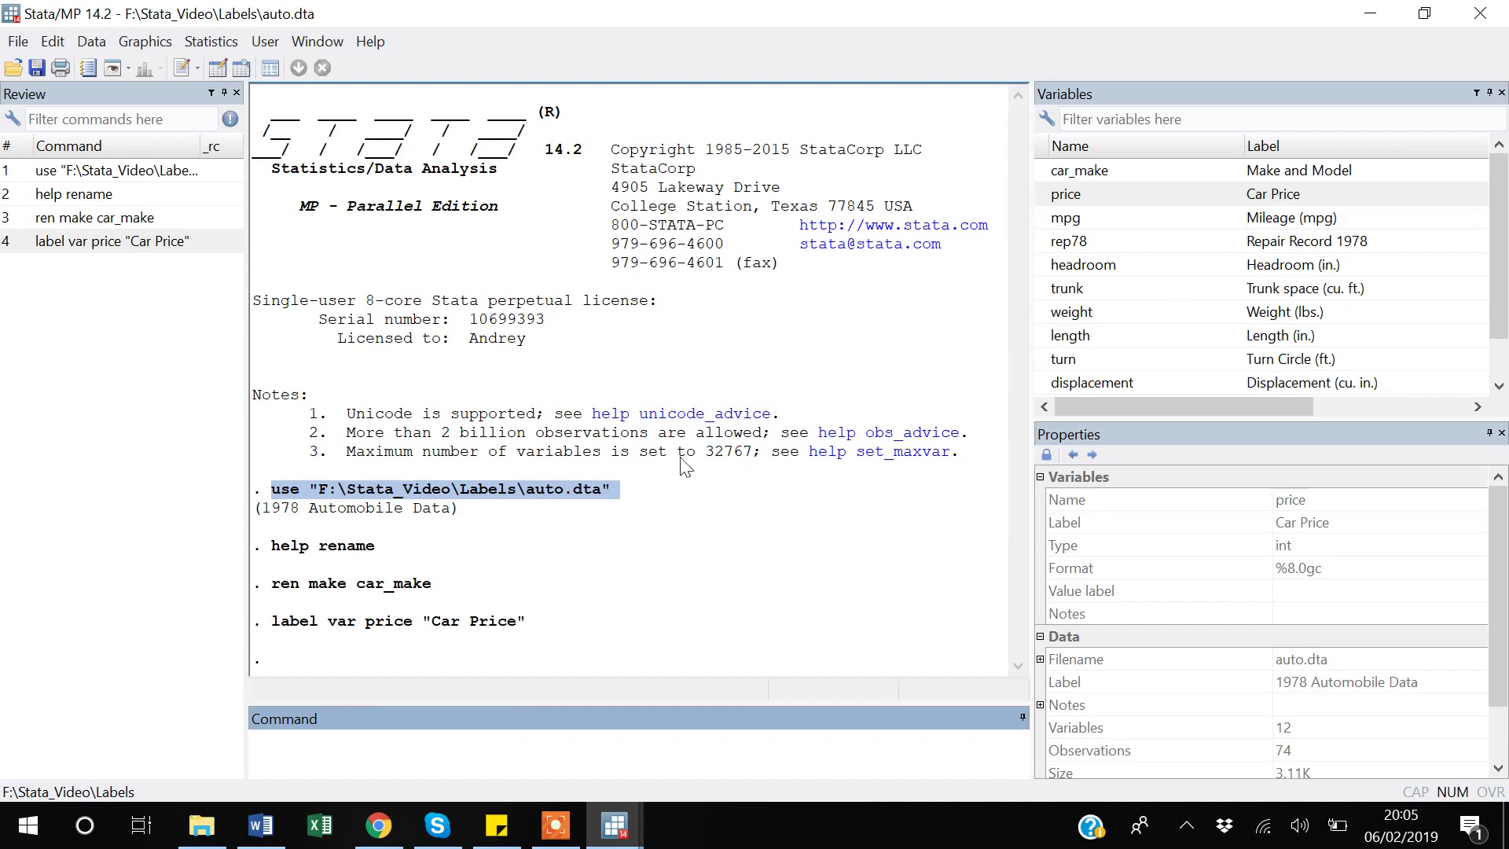
{"action": "left_click", "coordinate": [96, 244]}
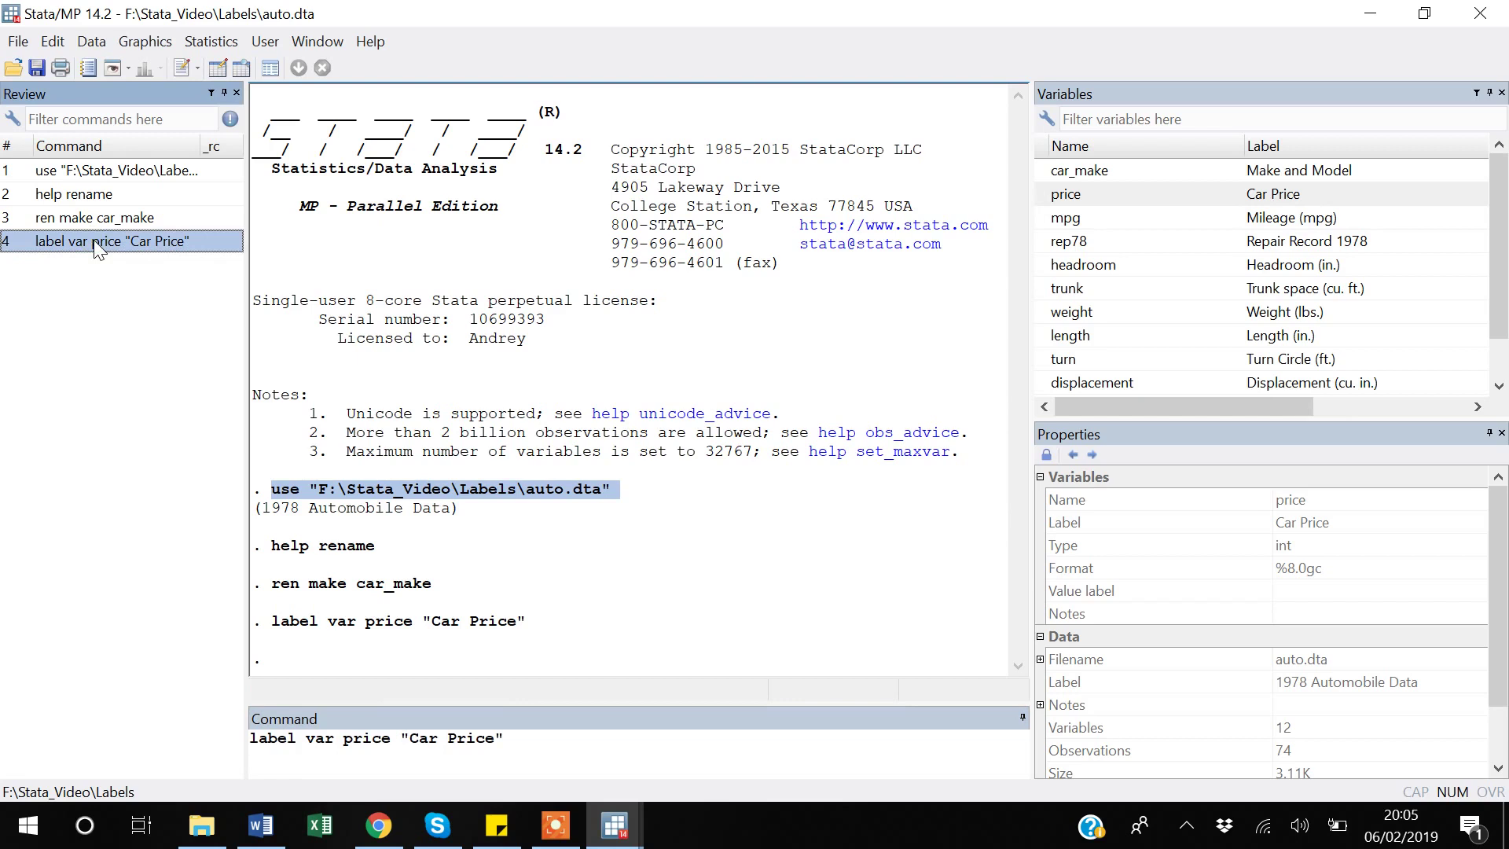
- Paste the Car Price labelling command into line 8 of Labels do and save
{"action": "key", "text": "alt+Tab"}
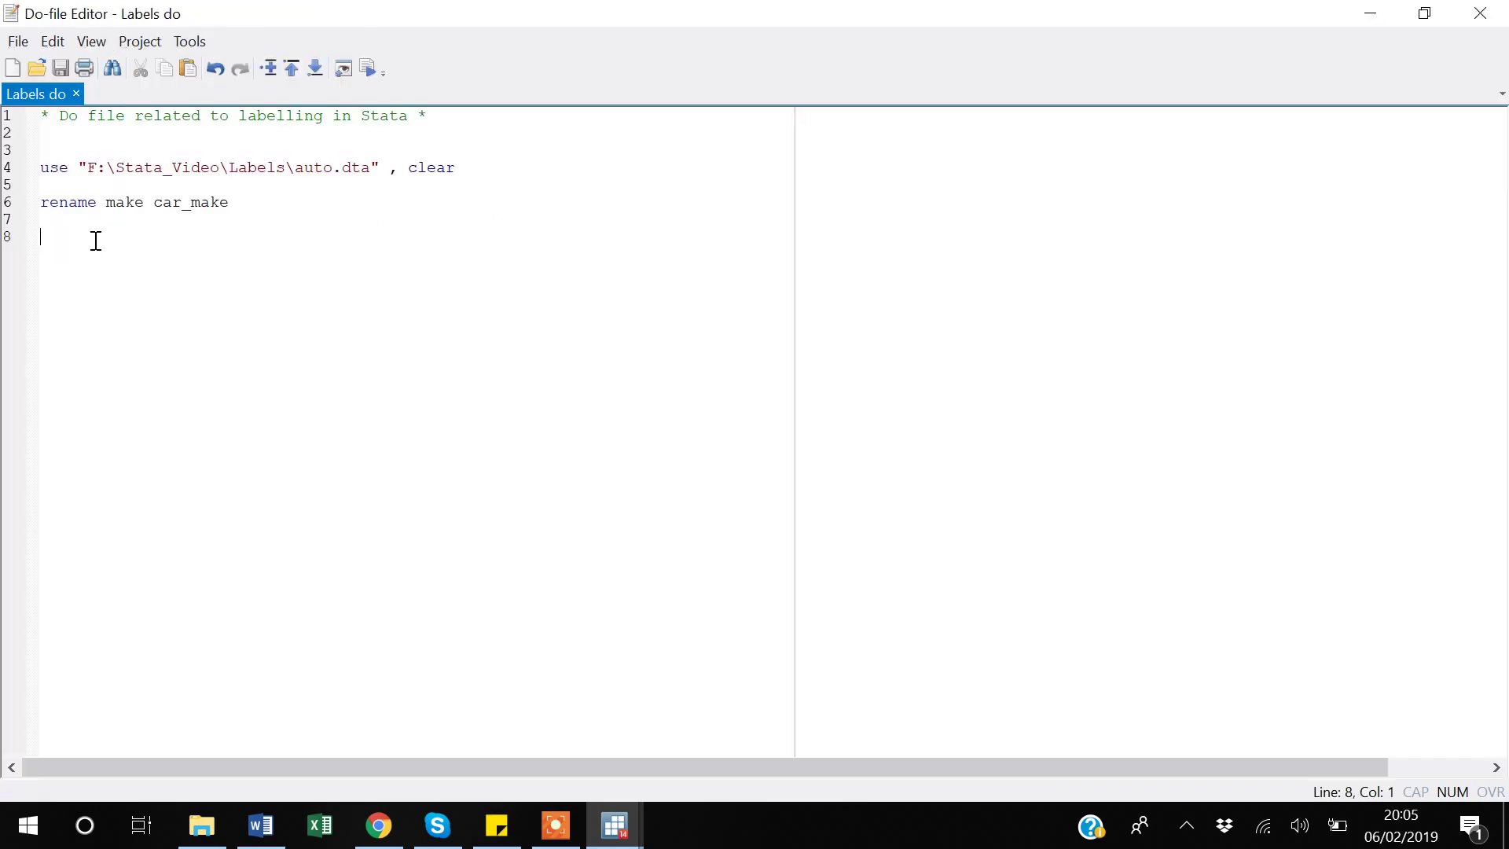
{"action": "type", "text": "label var price \"Car Price\""}
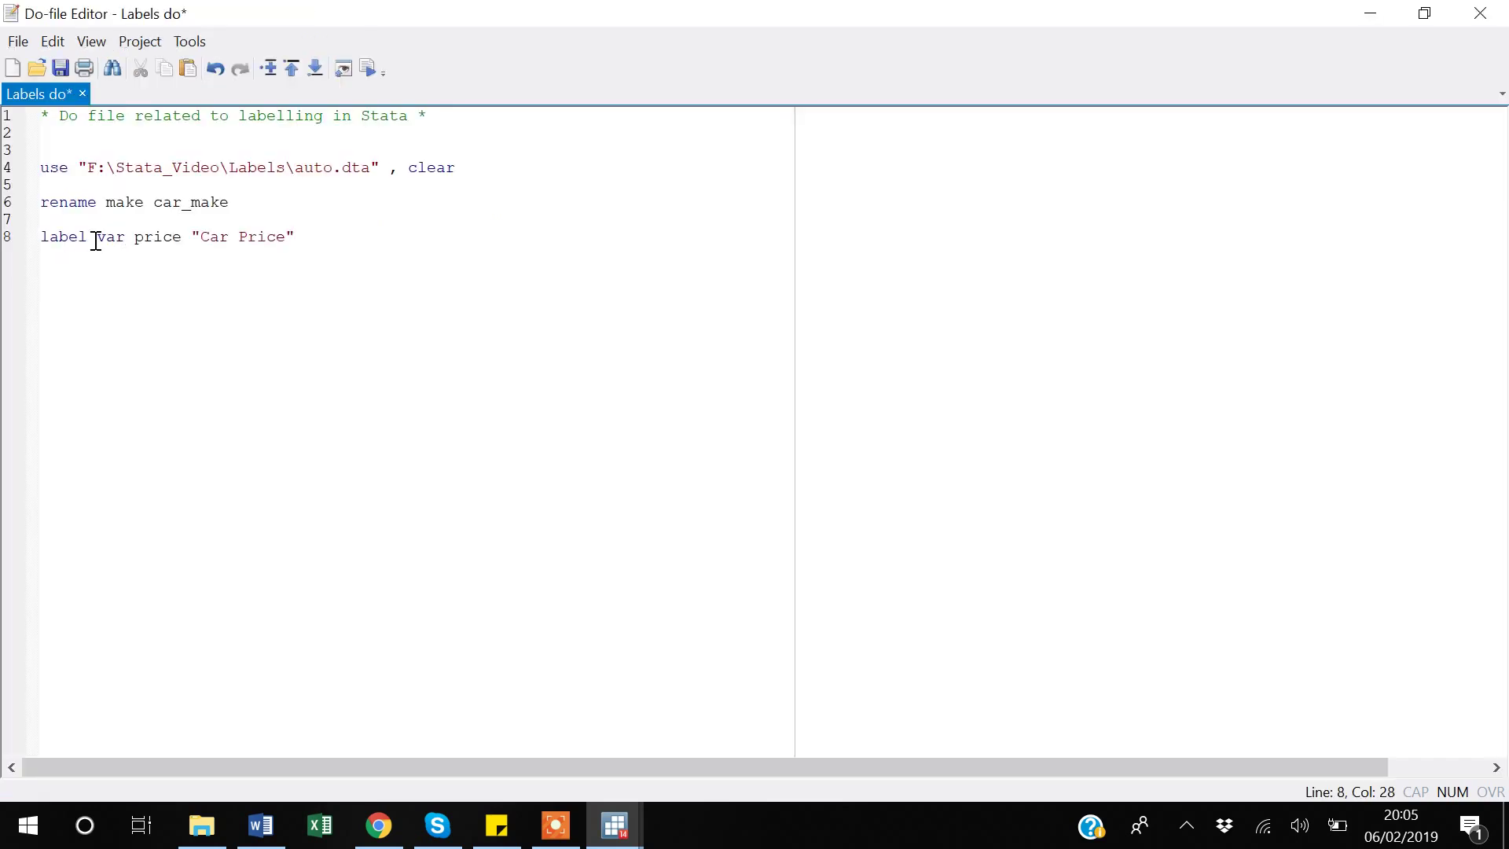
{"action": "key", "text": "Return"}
{"action": "key", "text": "Return"}
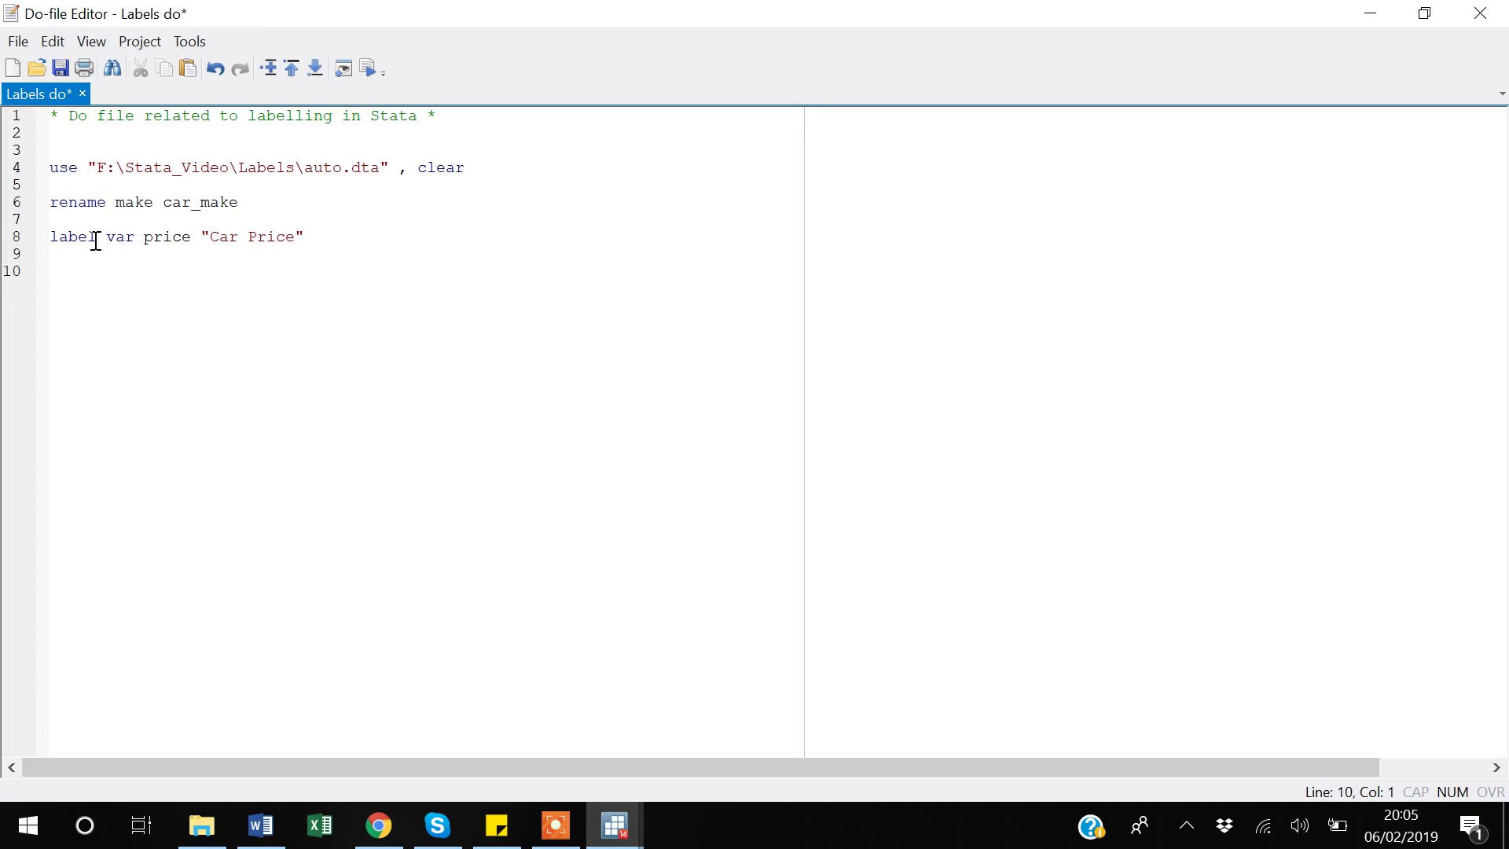
{"action": "key", "text": "ctrl+s"}
{"action": "key", "text": "alt+Tab"}
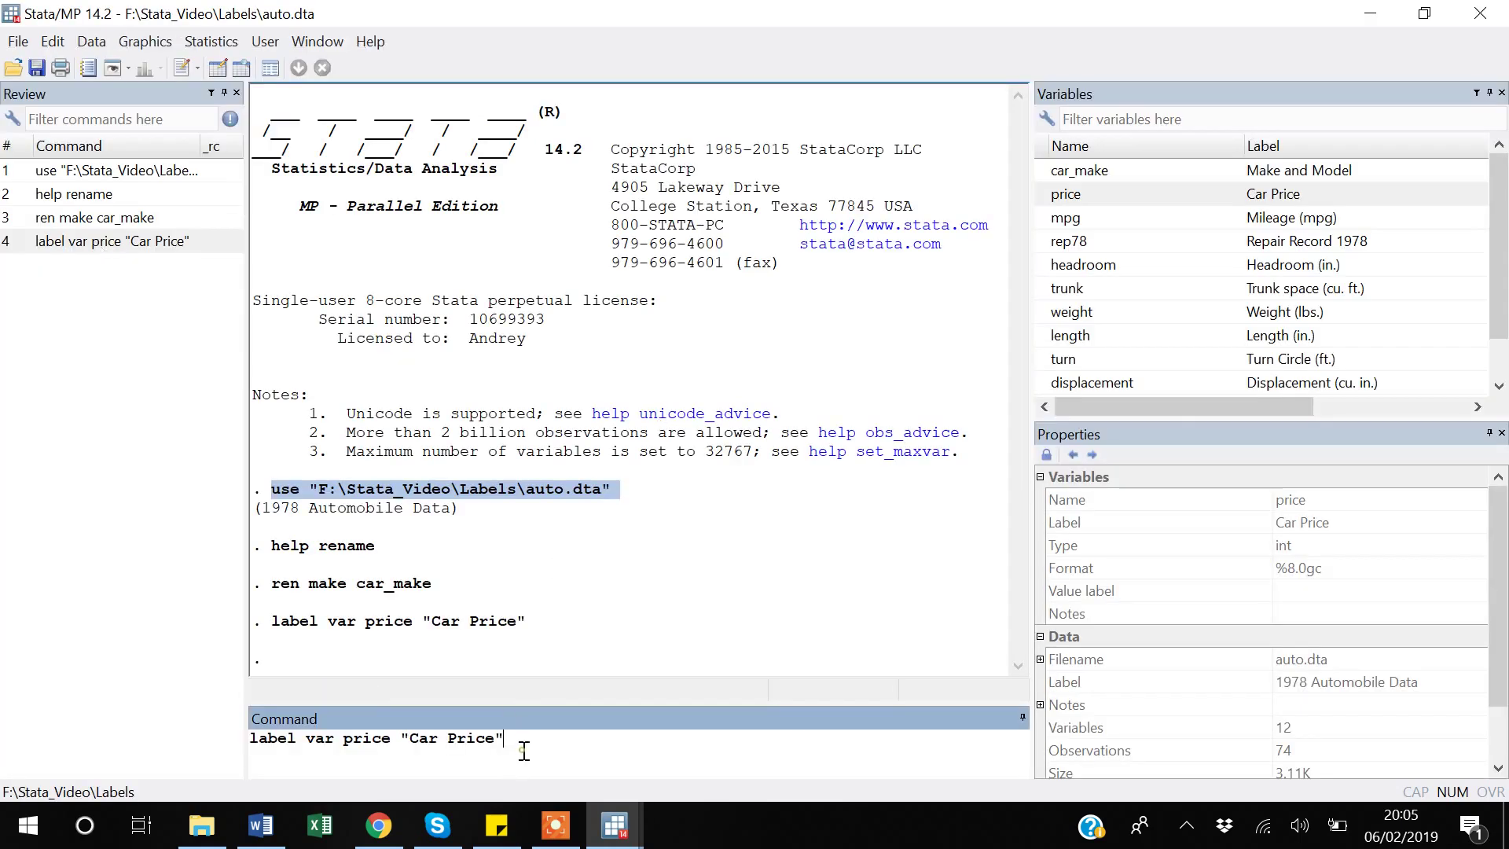
- Clear the Command box and run help label
{"action": "key", "text": "ctrl+a"}
{"action": "key", "text": "BackSpace"}
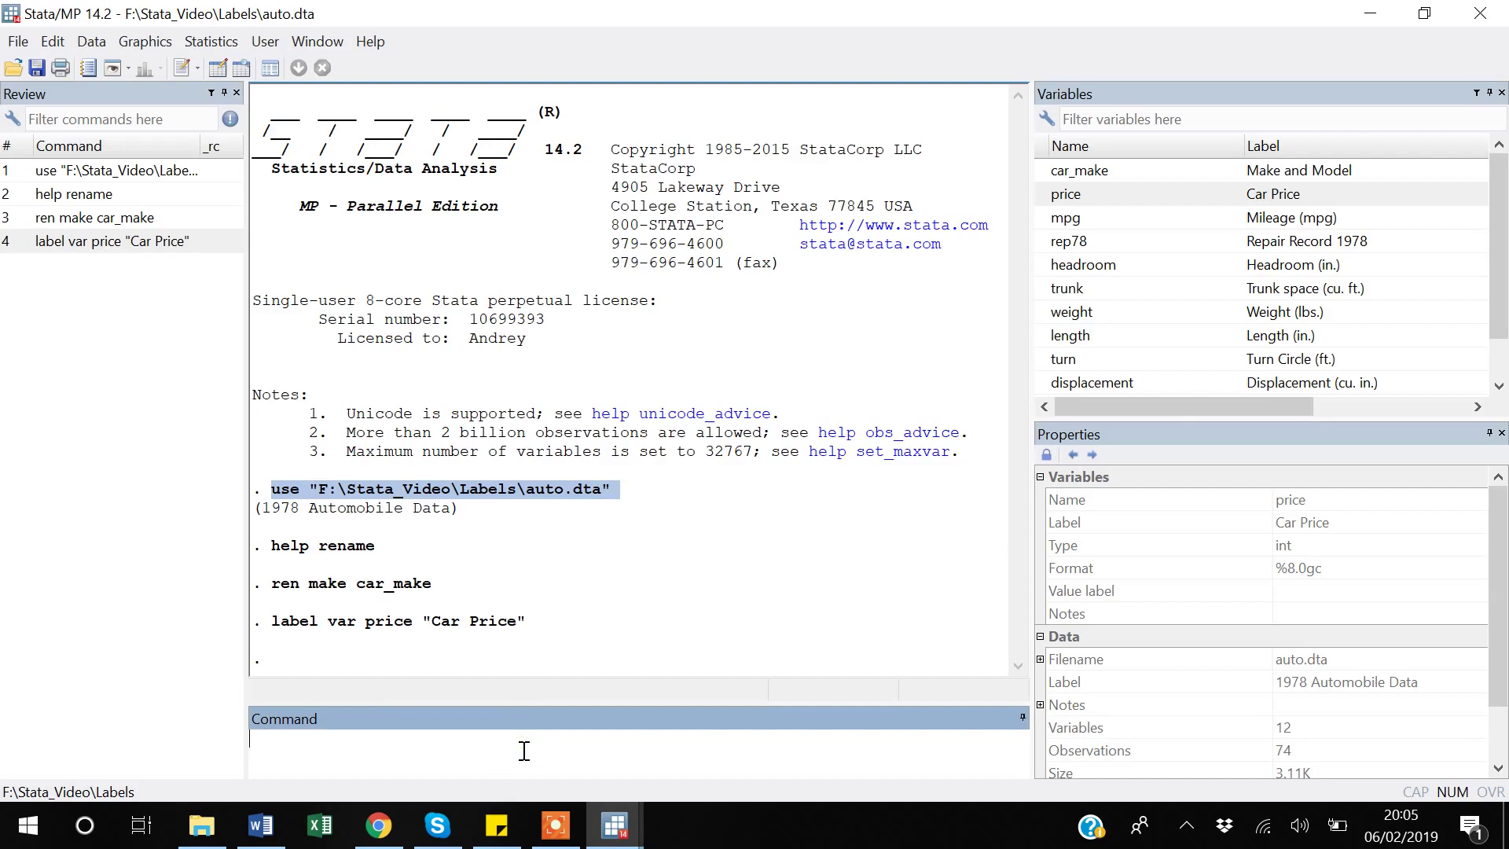
{"action": "type", "text": "help label"}
{"action": "key", "text": "Return"}
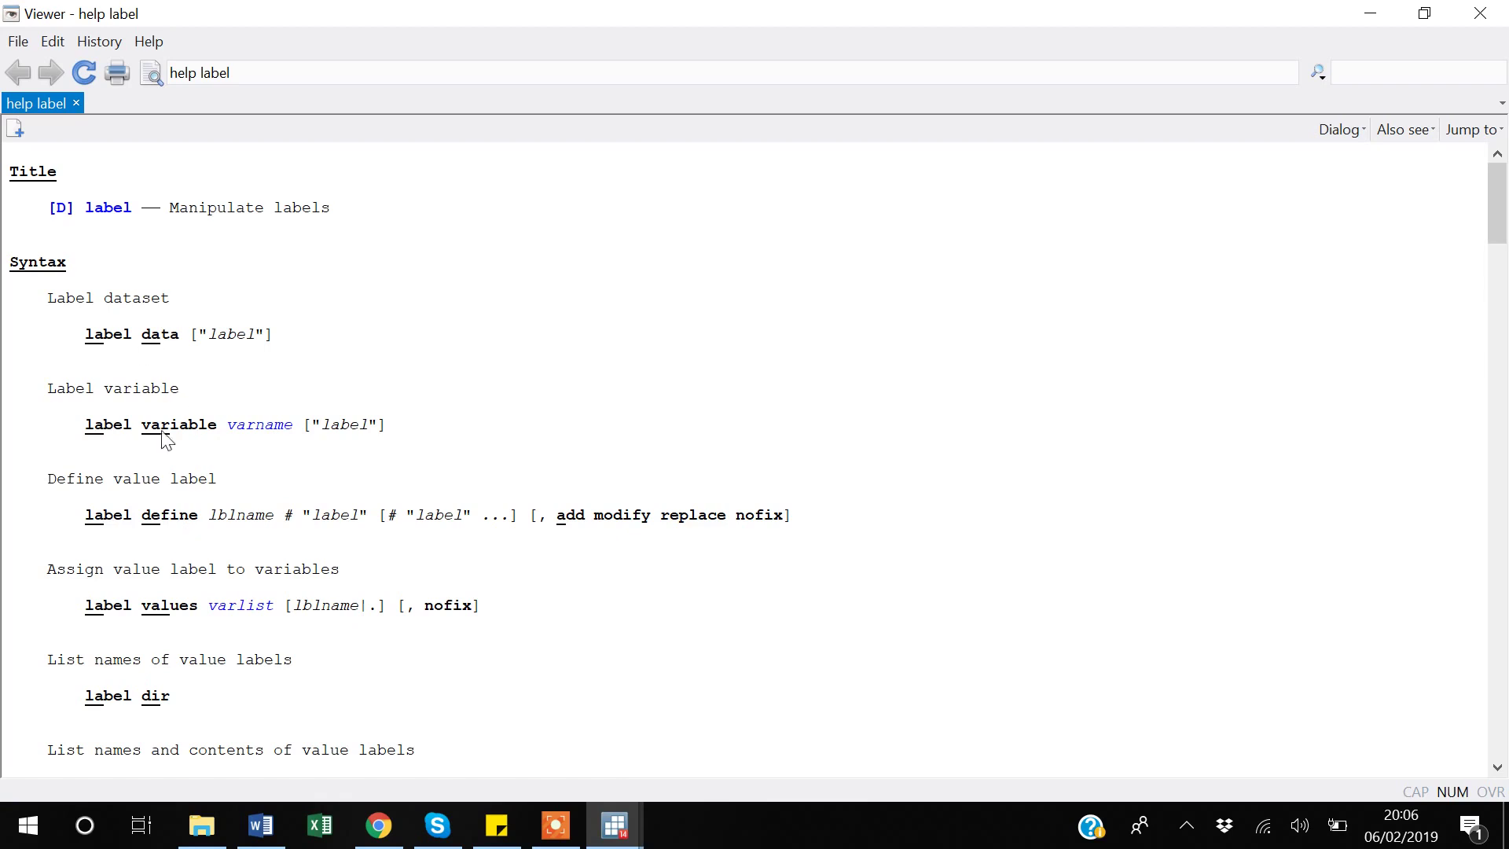
- Close the help label Viewer and return to the Labels do editor
{"action": "left_click", "coordinate": [1493, 14]}
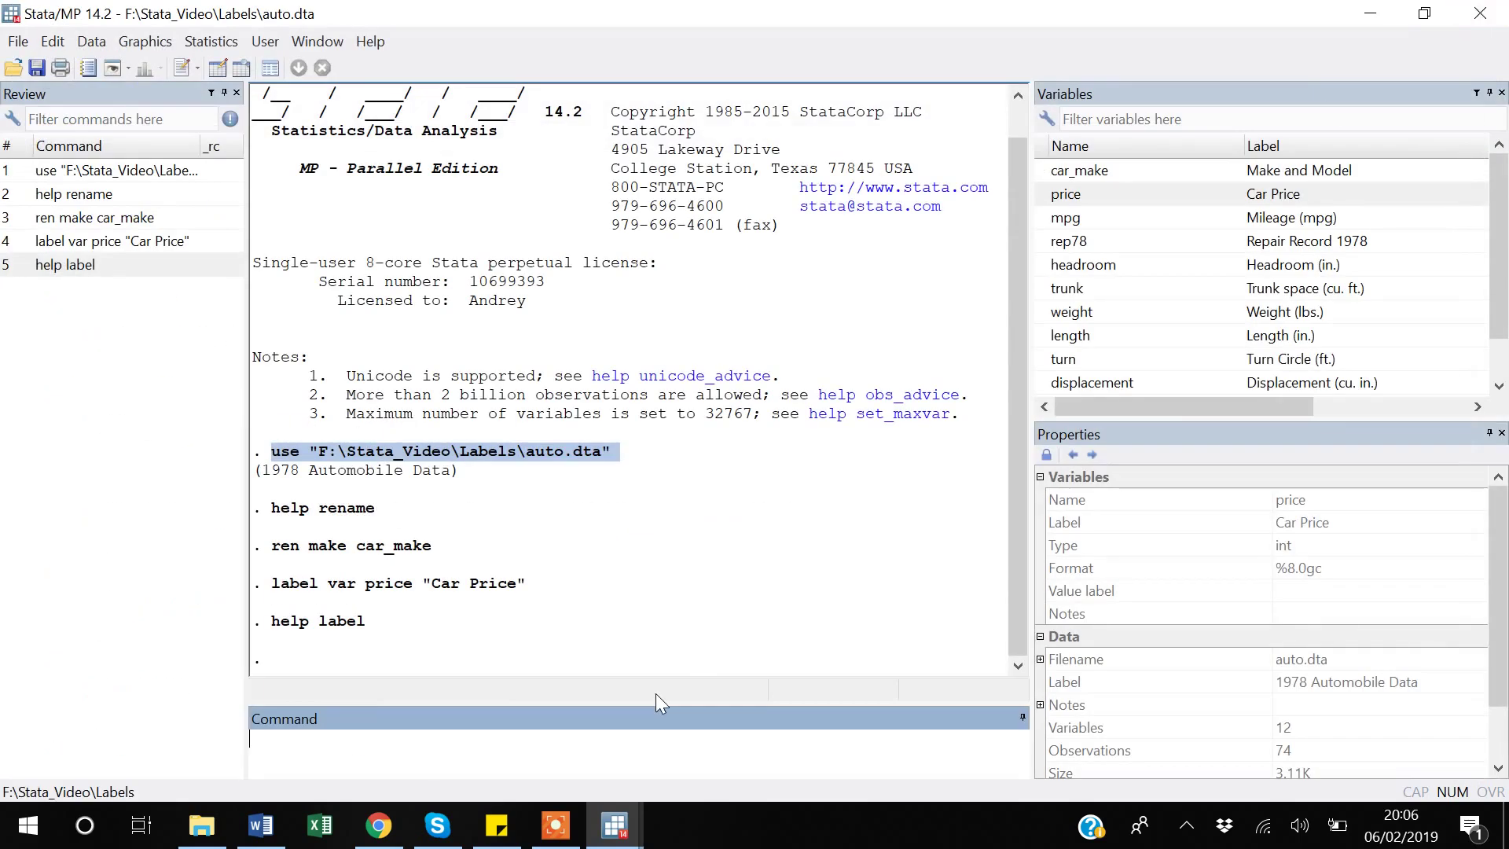
{"action": "key", "text": "alt+Tab"}
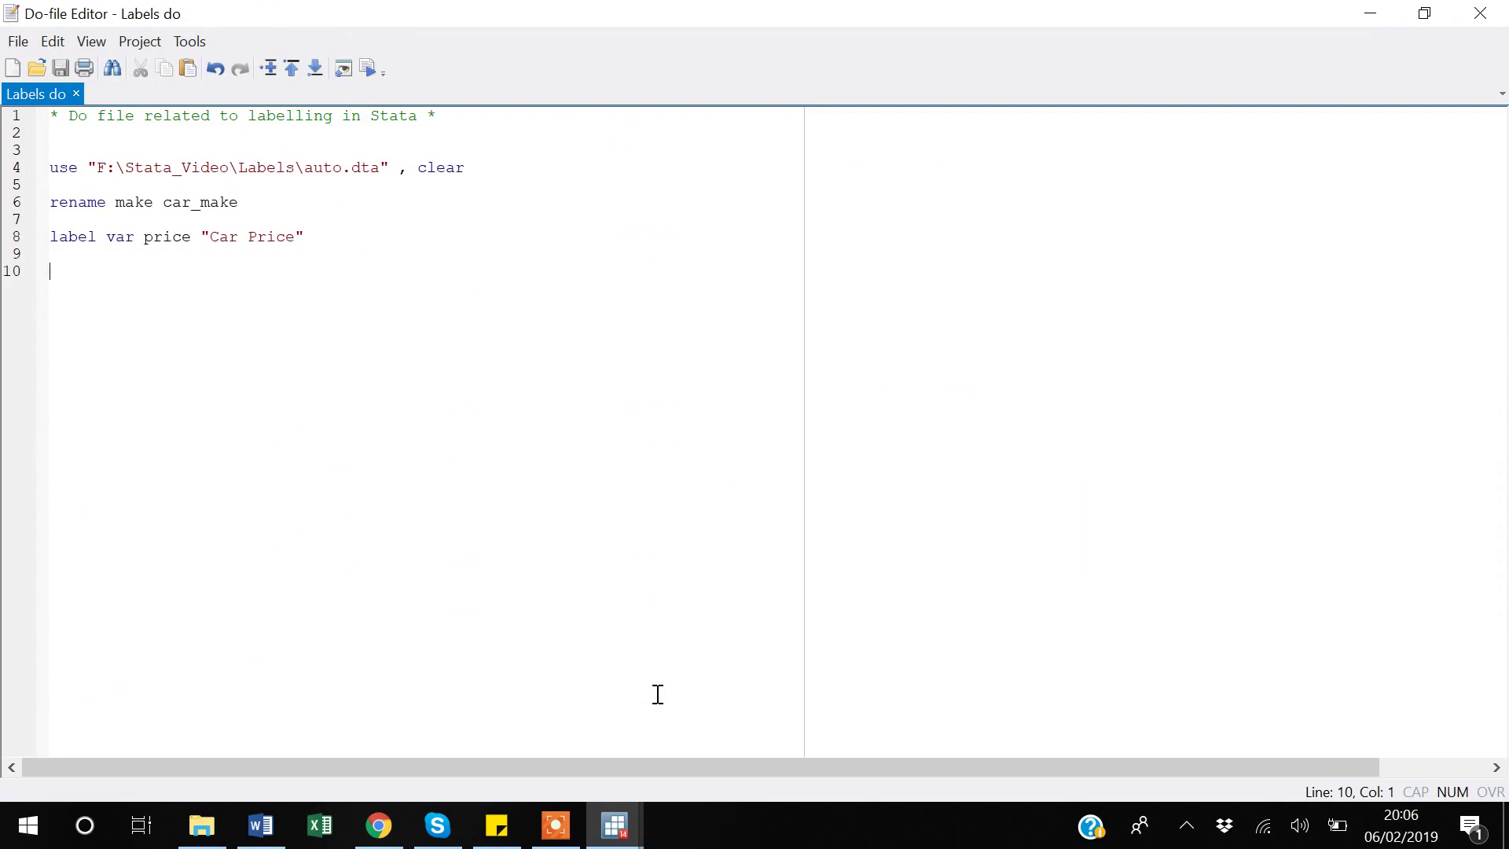
- Add the comment '* Use of If command in STATA' on line 11 and save Labels do
{"action": "key", "text": "Return"}
{"action": "type", "text": "*"}
{"action": "type", "text": "Use of I"}
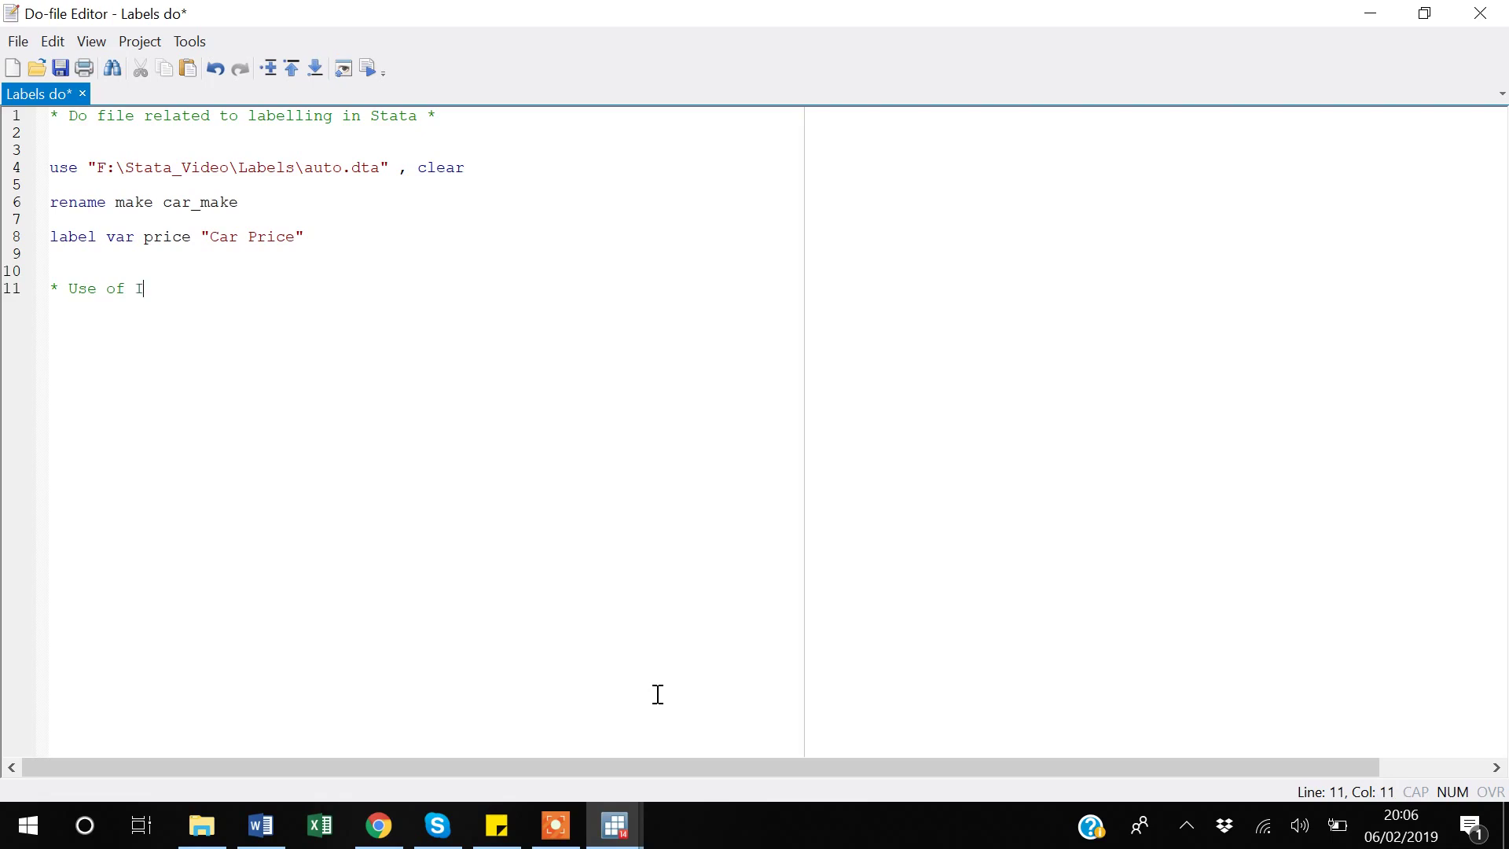
{"action": "type", "text": "f command in STATA"}
{"action": "key", "text": "Return"}
{"action": "key", "text": "Return"}
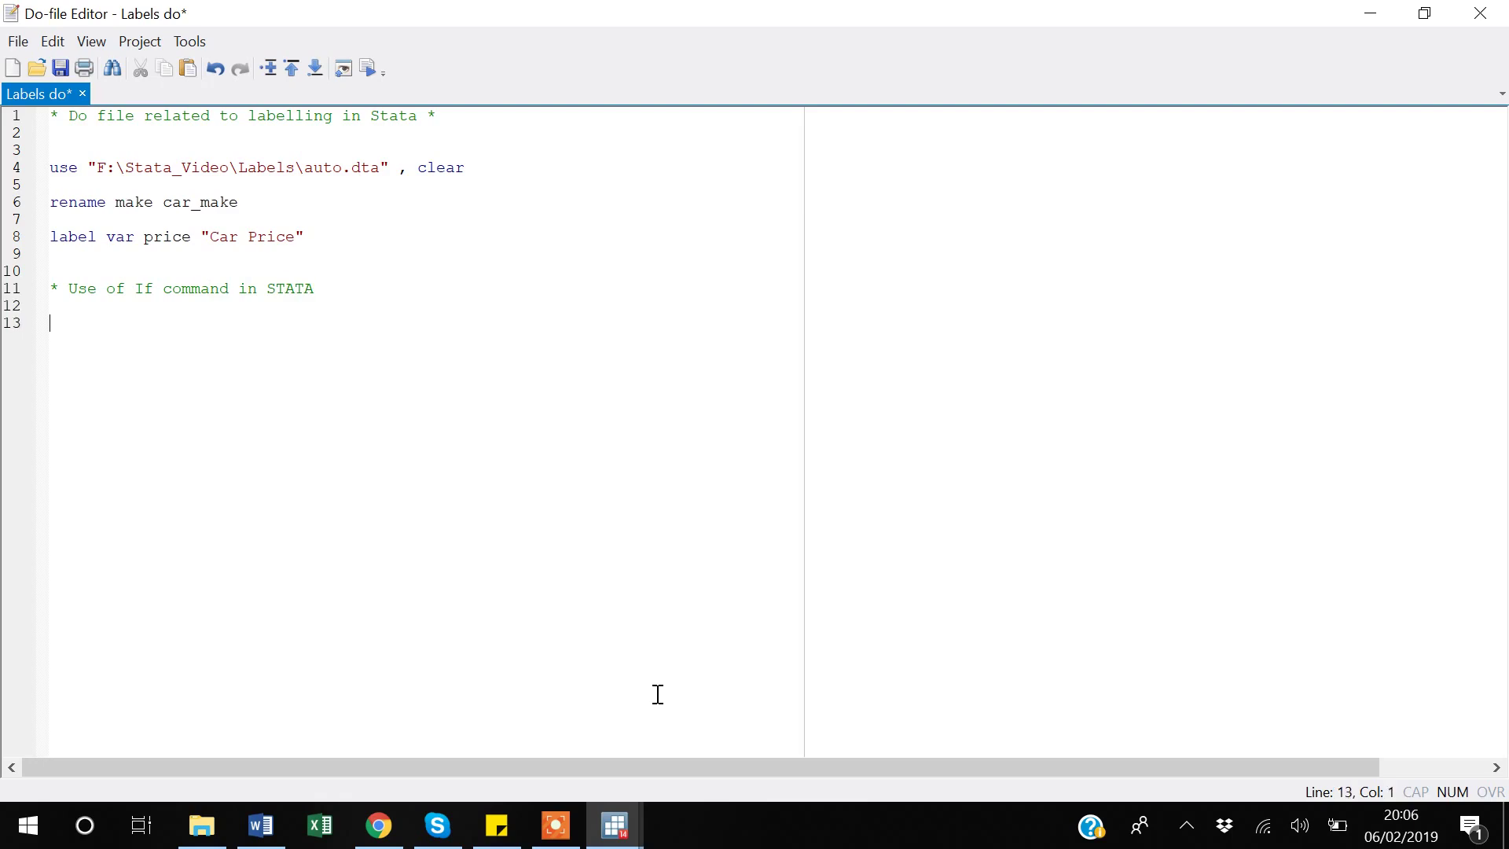
{"action": "key", "text": "ctrl+s"}
{"action": "key", "text": "alt+Tab"}
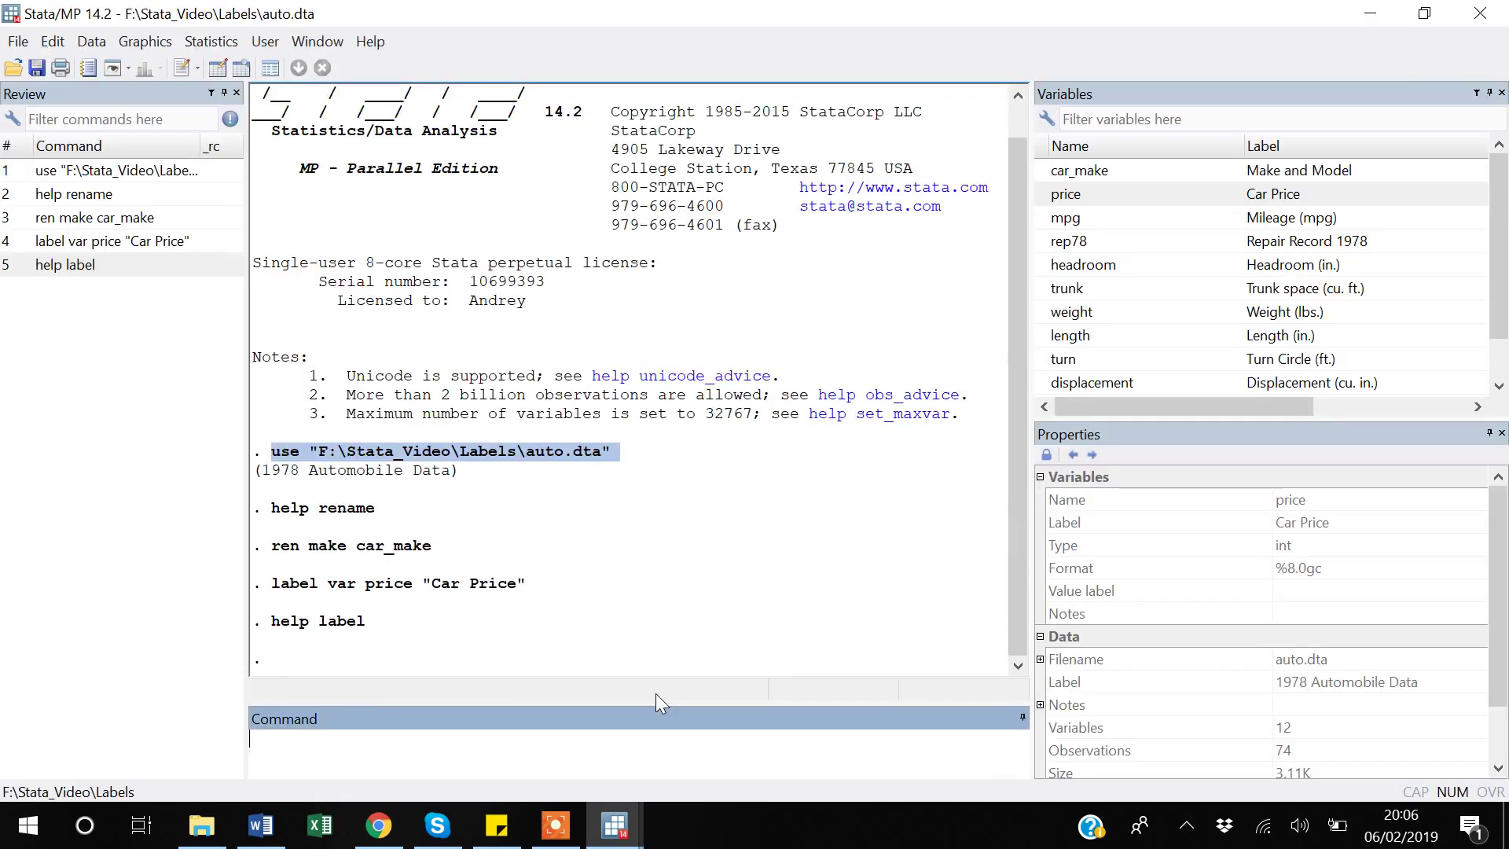
{"action": "type", "text": "br"}
{"action": "key", "text": "Return"}
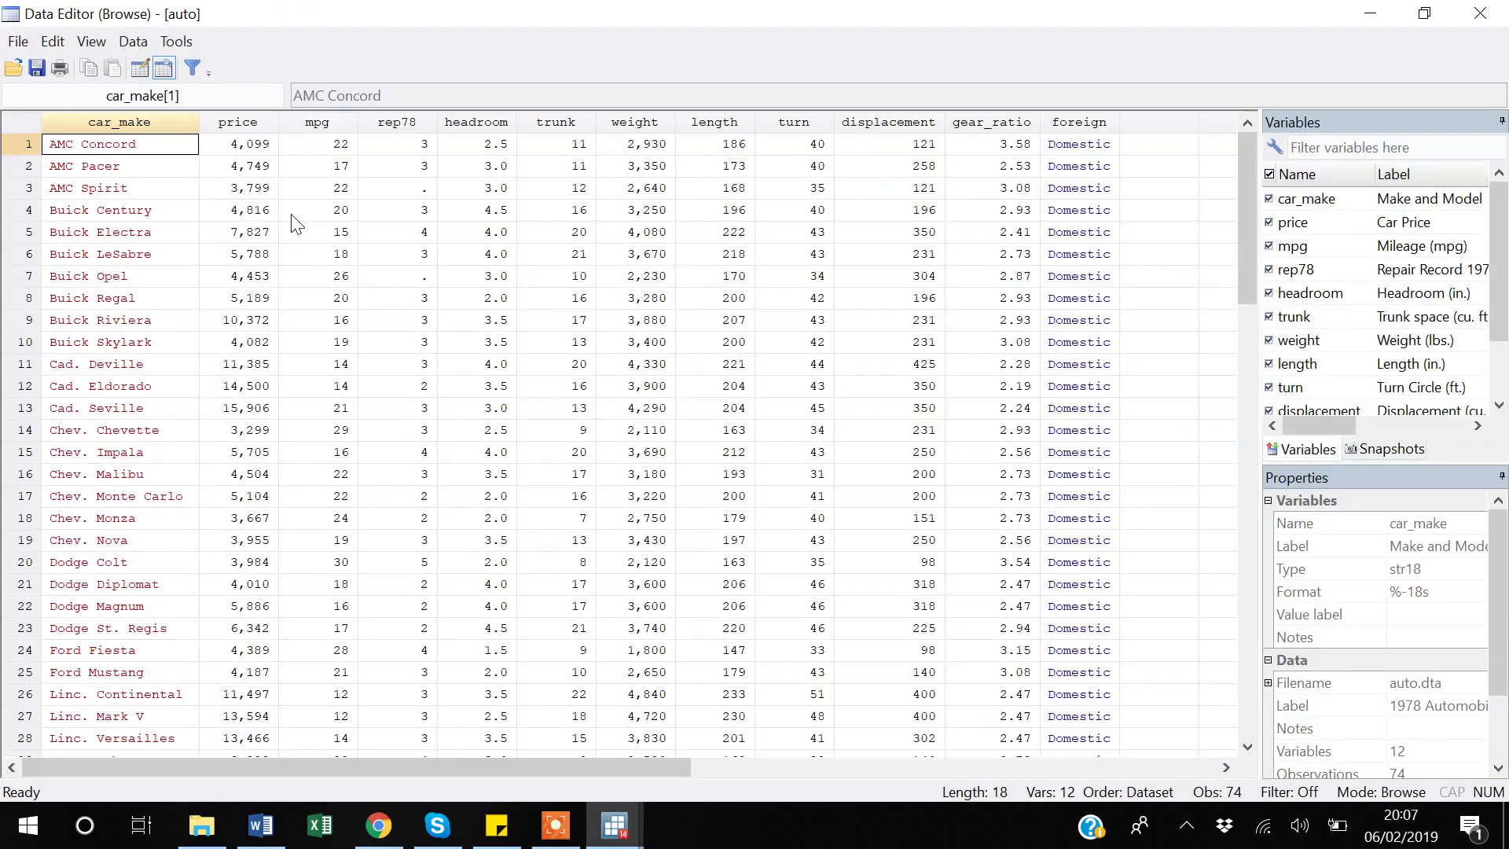
{"action": "scroll", "coordinate": [297, 224], "scroll_direction": "down", "scroll_amount": 20}
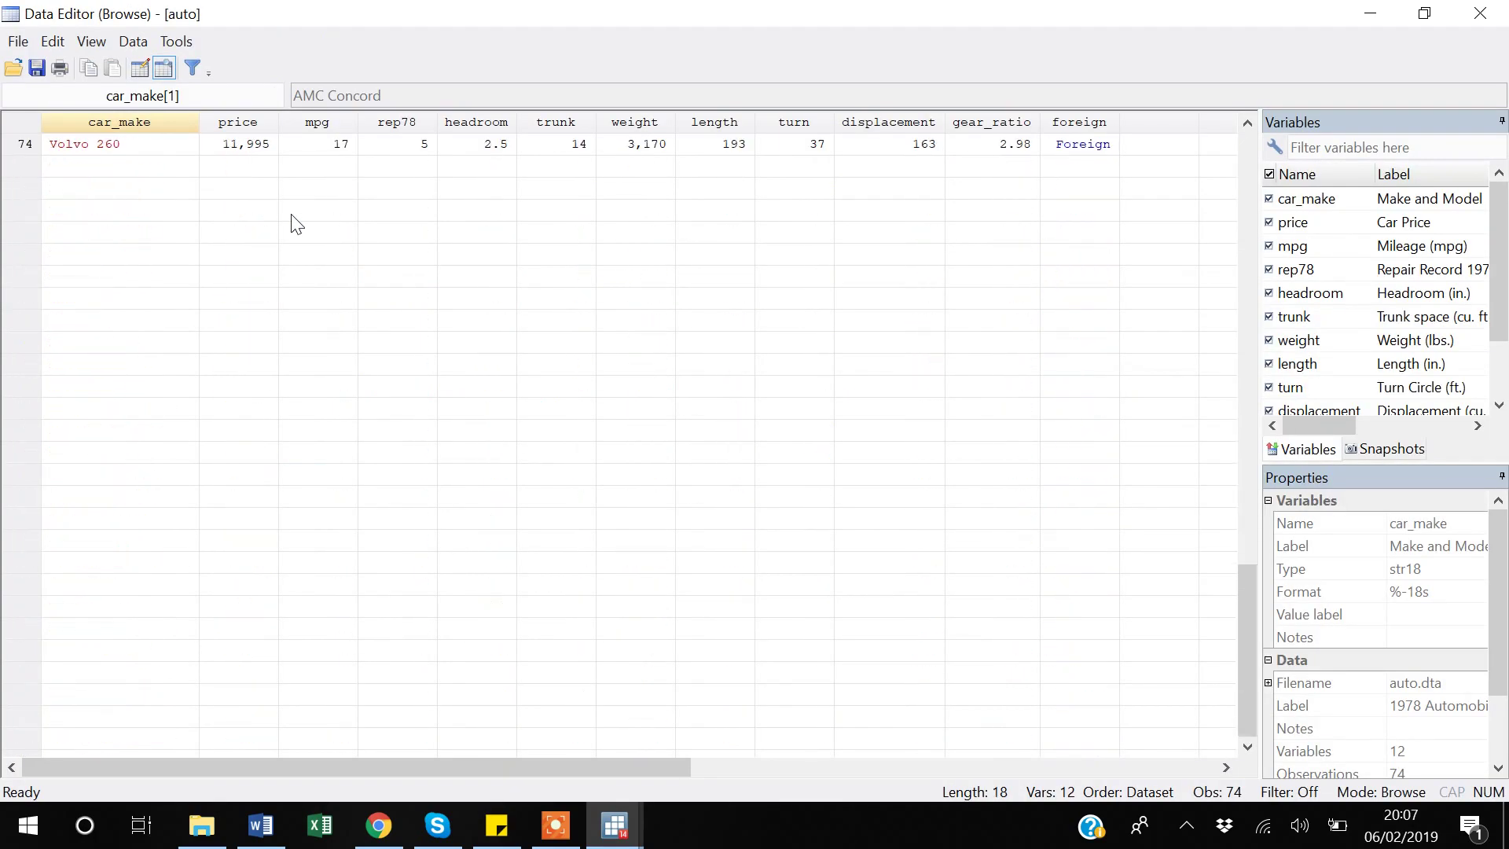
{"action": "scroll", "coordinate": [297, 224], "scroll_direction": "up", "scroll_amount": 5}
{"action": "scroll", "coordinate": [297, 224], "scroll_direction": "up", "scroll_amount": 20}
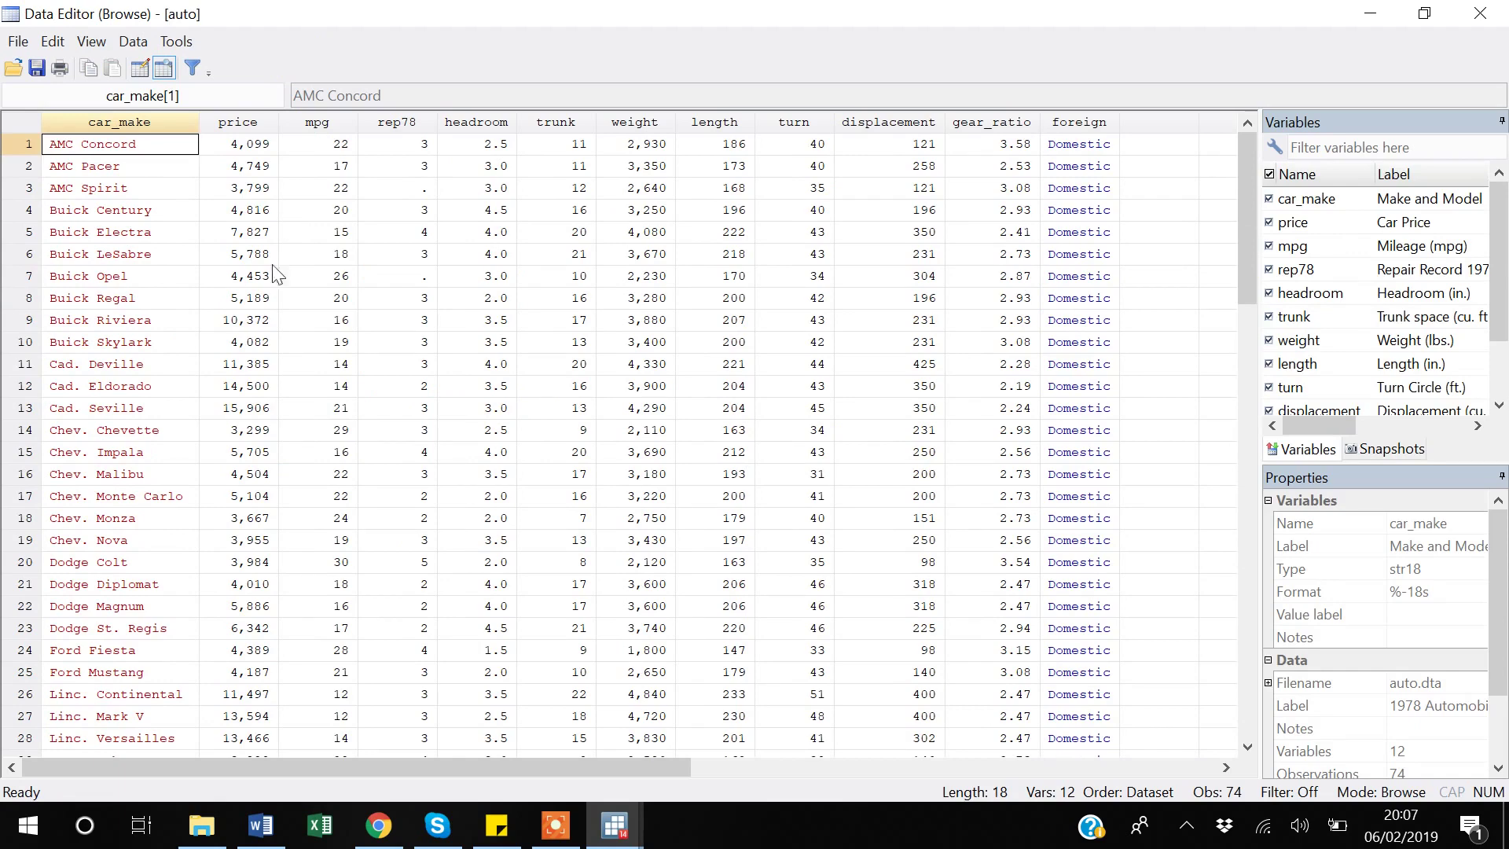
{"action": "scroll", "coordinate": [250, 601], "scroll_direction": "down", "scroll_amount": 2}
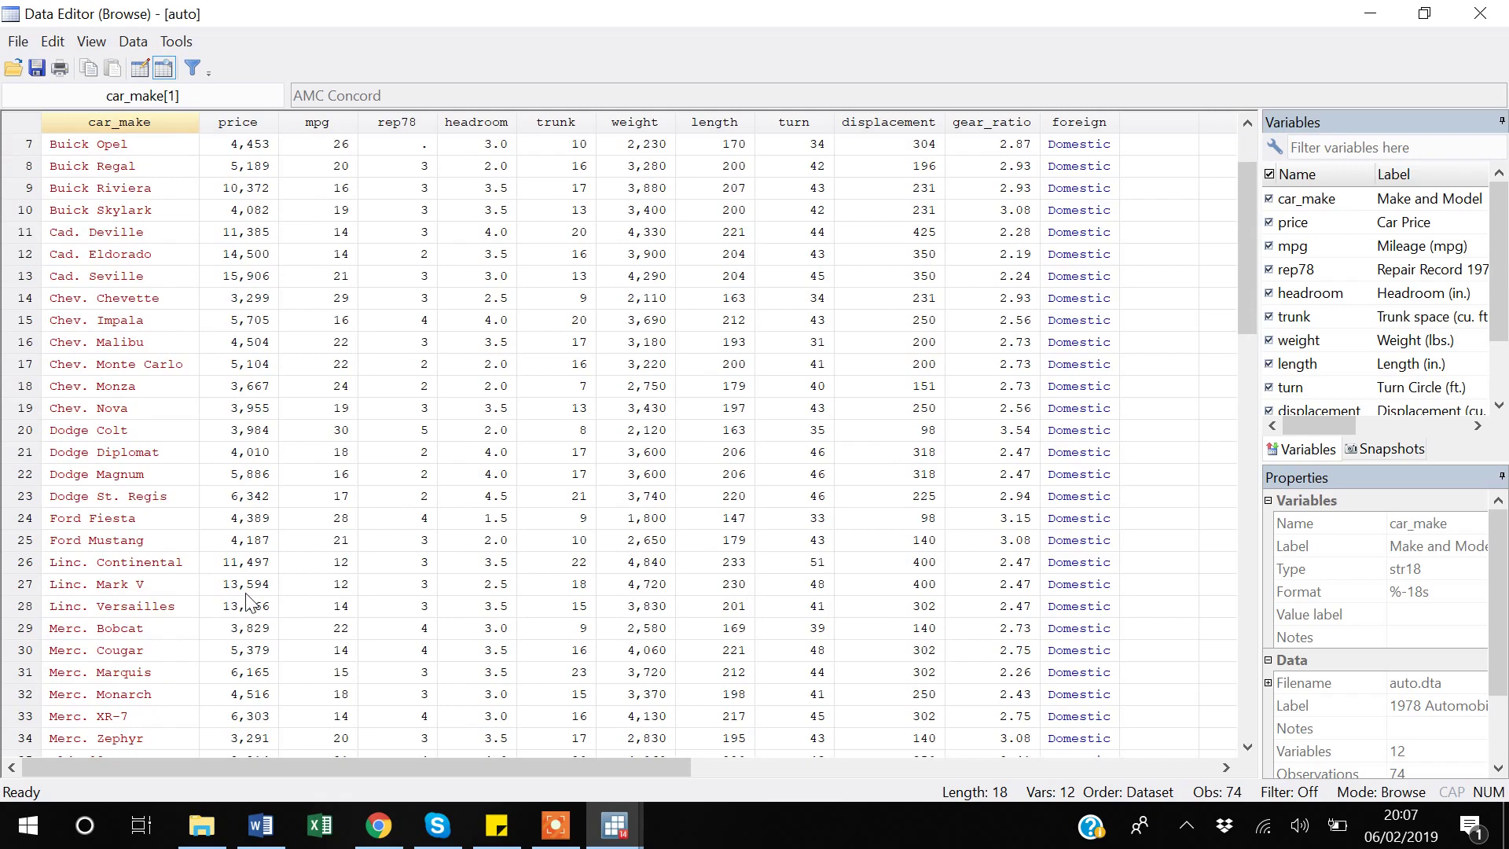
{"action": "left_click", "coordinate": [1481, 15]}
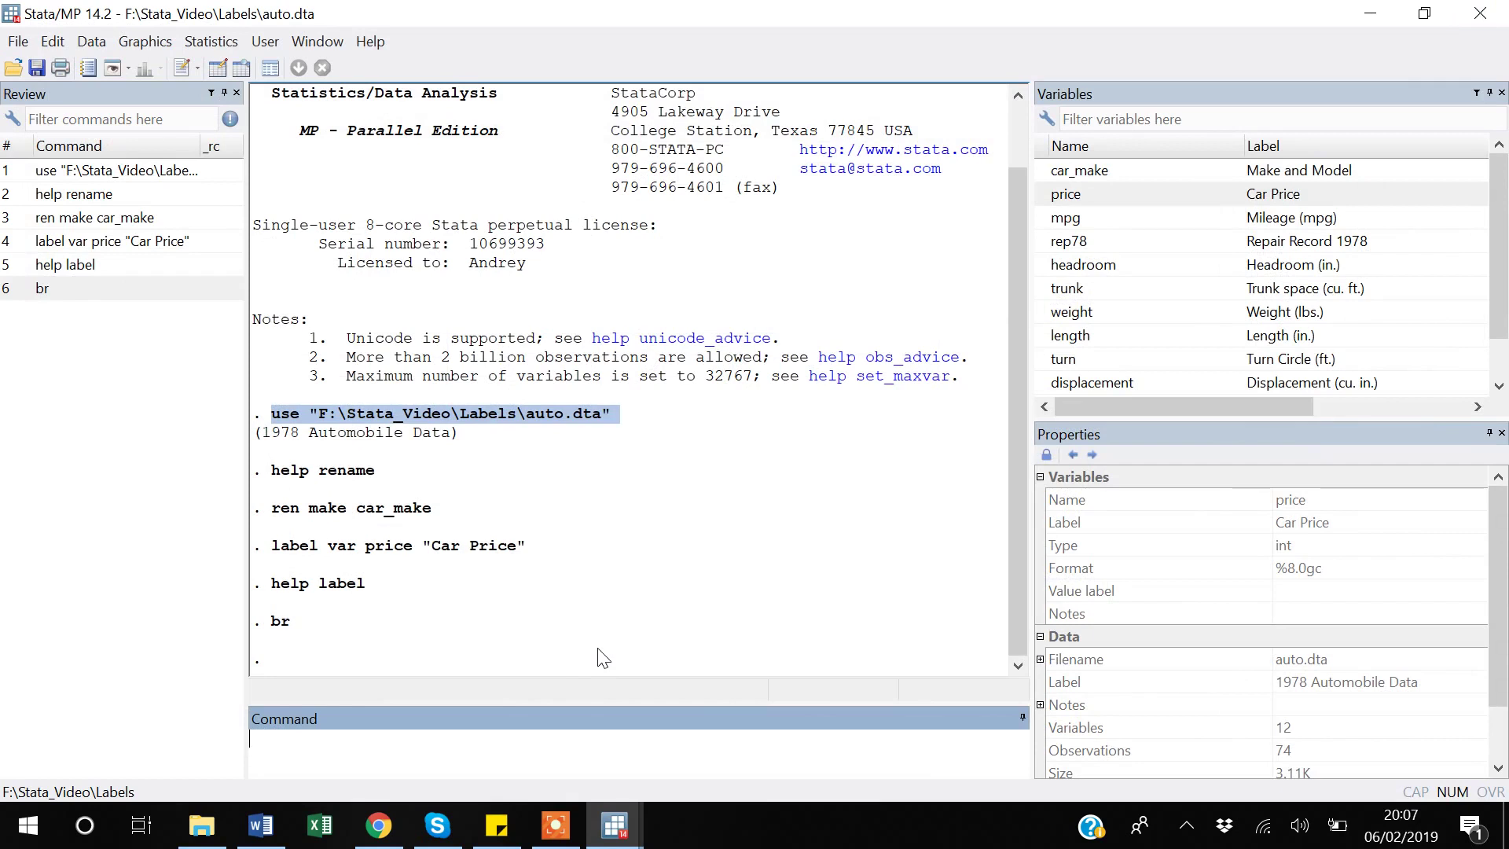
- Generate price_cat as all missing with gen price_cat=. and inspect it in the Variables pane
{"action": "type", "text": "gen"}
{"action": "scroll", "coordinate": [1148, 309], "scroll_direction": "down", "scroll_amount": 1}
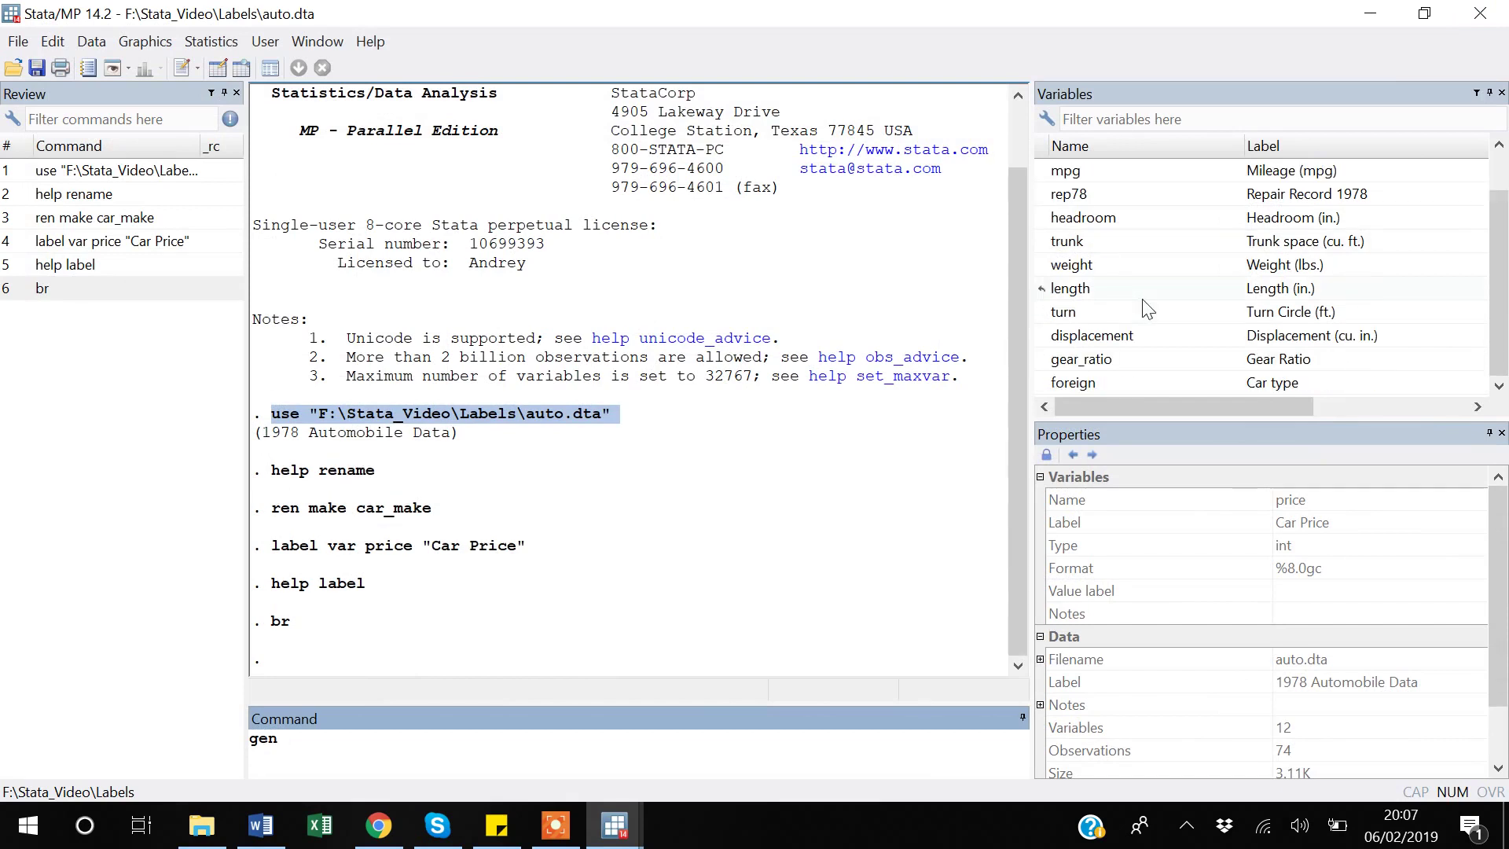
{"action": "type", "text": "price_cat=."}
{"action": "key", "text": "Return"}
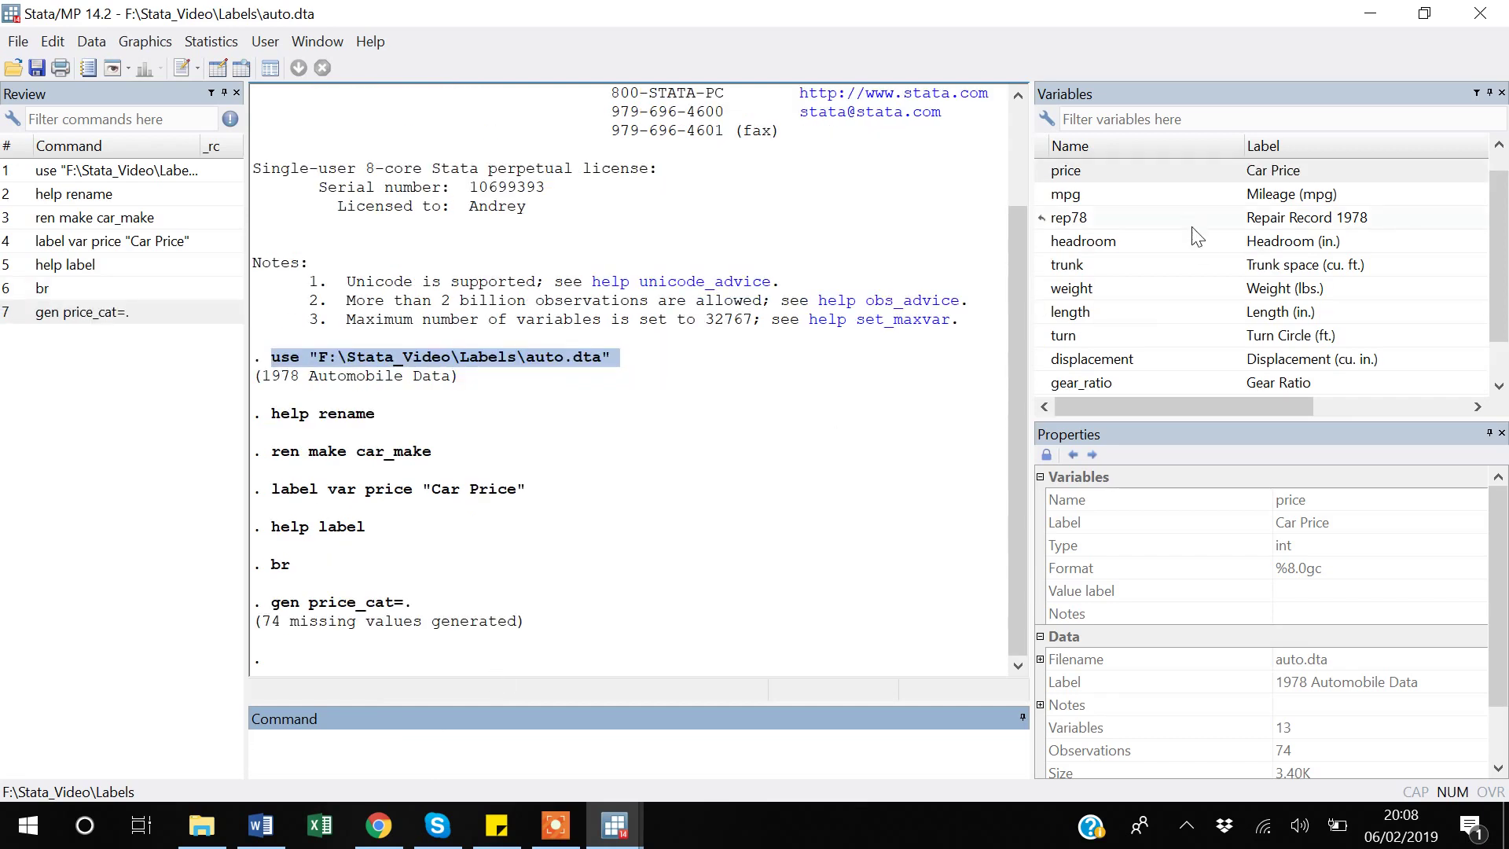
{"action": "scroll", "coordinate": [1191, 228], "scroll_direction": "down", "scroll_amount": 1}
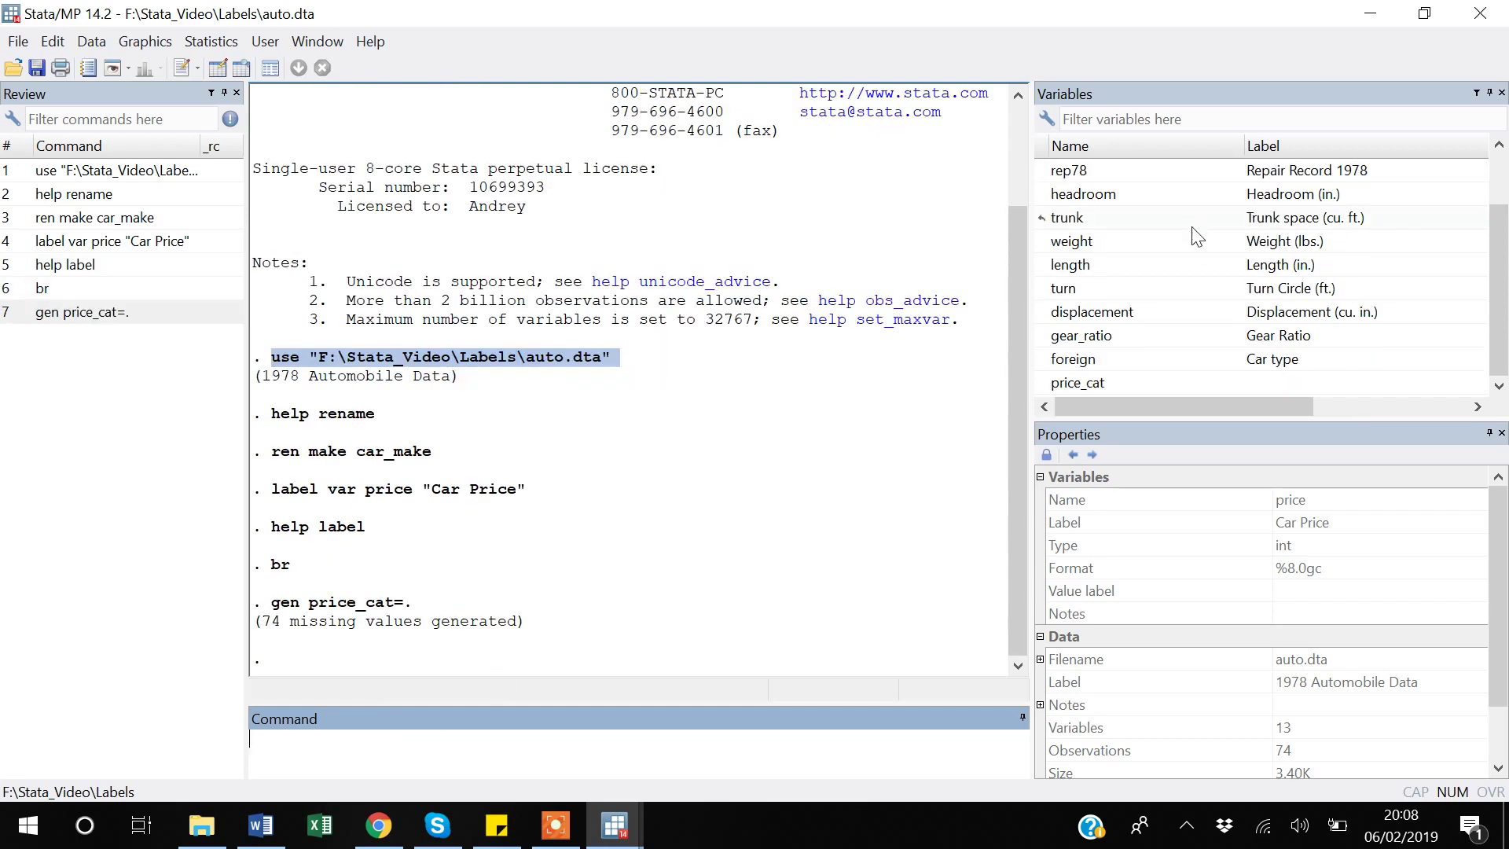
{"action": "left_click", "coordinate": [1096, 382]}
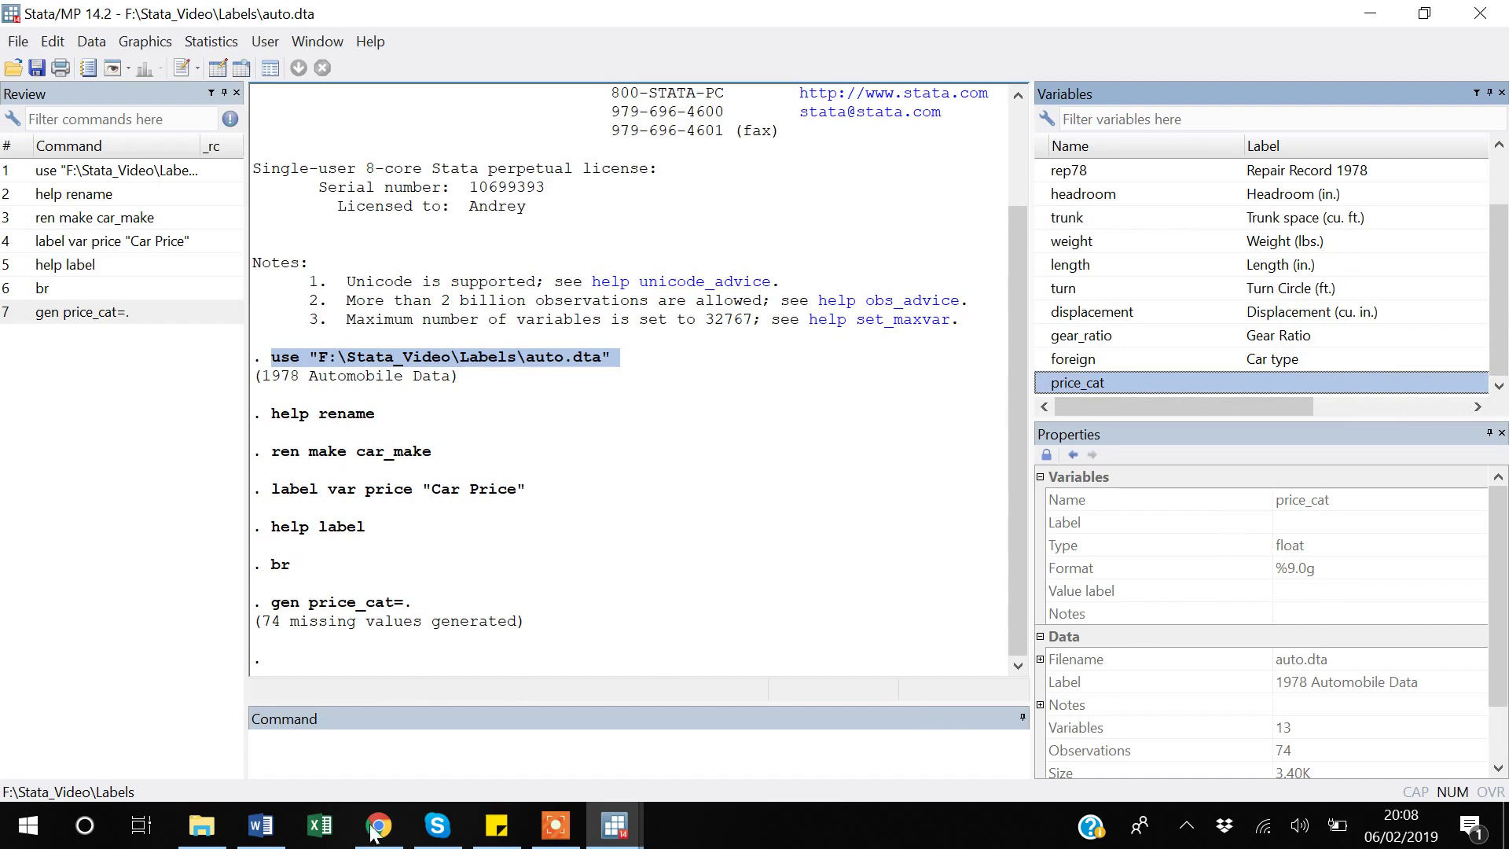
{"action": "left_click", "coordinate": [485, 748]}
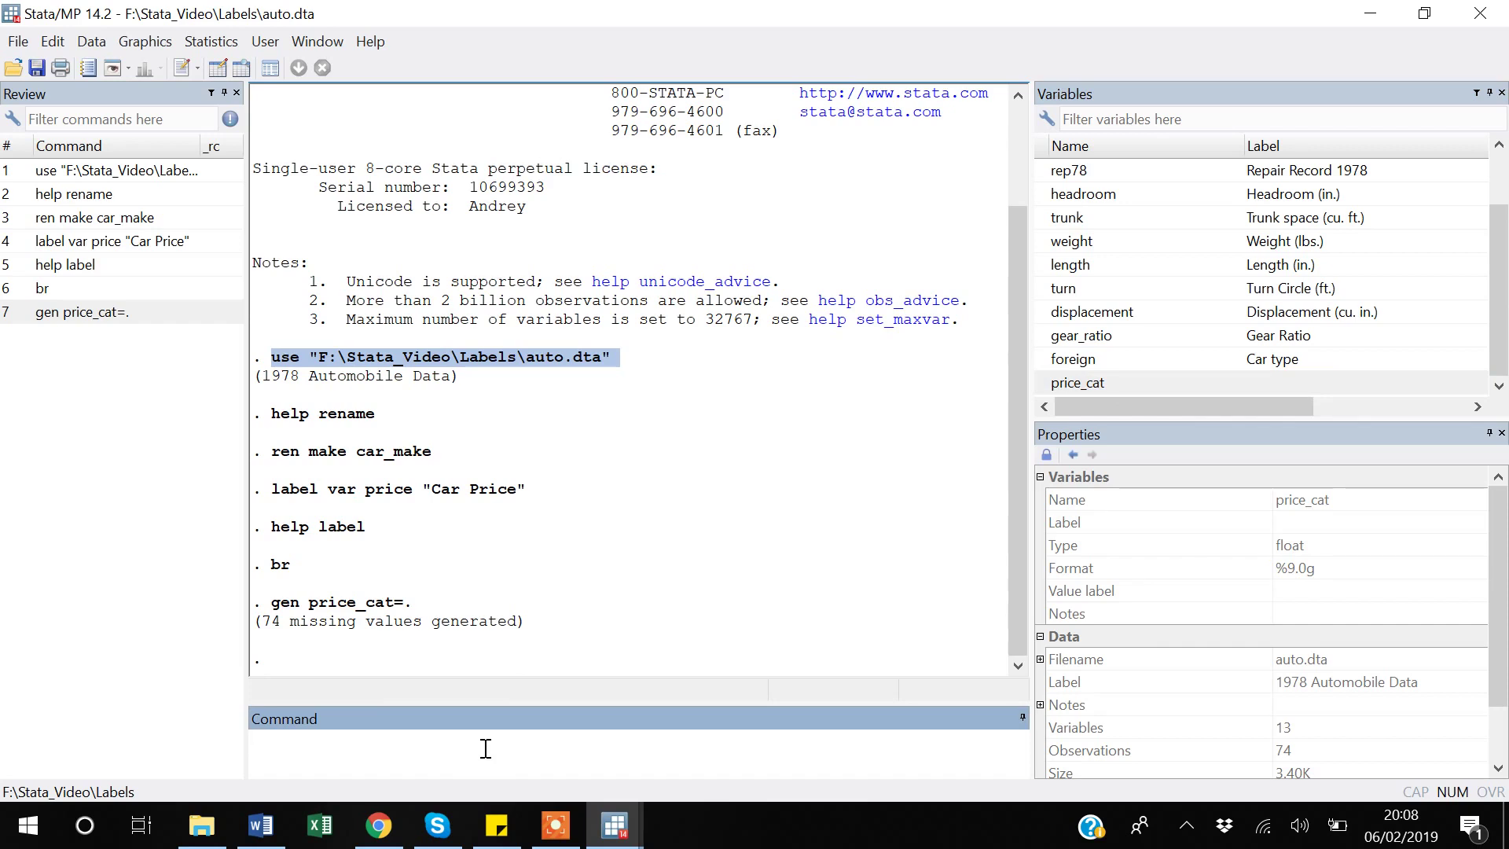
- Drop the price_cat variable from the auto dataset with drop price_cat
{"action": "type", "text": "drop"}
{"action": "left_click", "coordinate": [1041, 385]}
{"action": "left_click", "coordinate": [460, 749]}
{"action": "key", "text": "Return"}
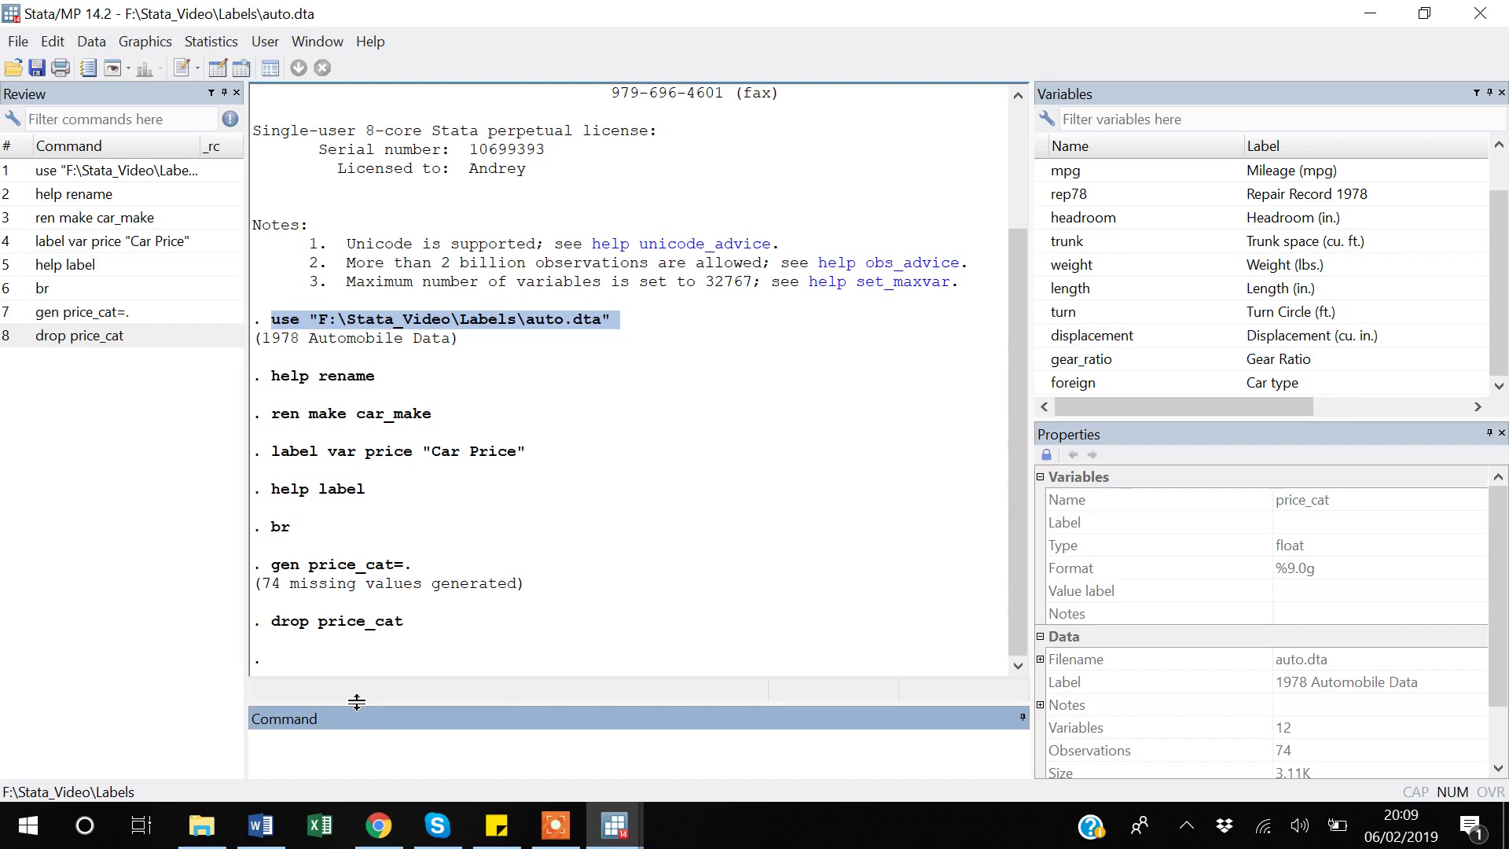
- Browse the dataset to confirm price_cat is gone
{"action": "key", "text": "Page_Up"}
{"action": "key", "text": "BackSpace"}
{"action": "key", "text": "BackSpace"}
{"action": "key", "text": "BackSpace"}
{"action": "key", "text": "BackSpace"}
{"action": "key", "text": "BackSpace"}
{"action": "key", "text": "BackSpace"}
{"action": "key", "text": "BackSpace"}
{"action": "key", "text": "BackSpace"}
{"action": "key", "text": "BackSpace"}
{"action": "key", "text": "BackSpace"}
{"action": "key", "text": "BackSpace"}
{"action": "key", "text": "BackSpace"}
{"action": "key", "text": "BackSpace"}
{"action": "key", "text": "BackSpace"}
{"action": "type", "text": "br"}
{"action": "key", "text": "Return"}
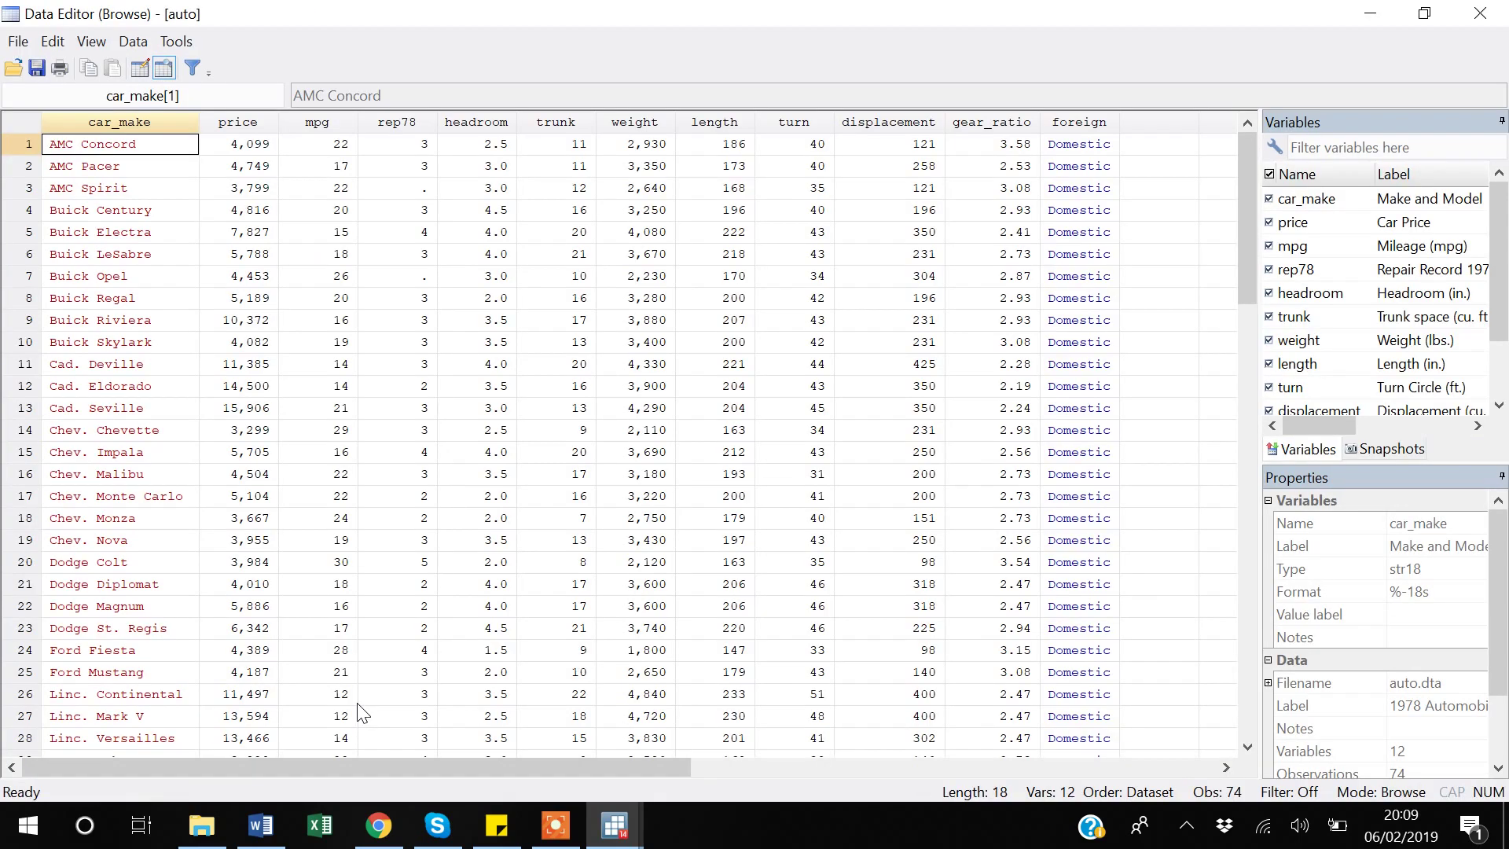
{"action": "key", "text": "Right"}
{"action": "key", "text": "Right"}
{"action": "key", "text": "Right"}
{"action": "key", "text": "Right"}
{"action": "key", "text": "Right"}
{"action": "key", "text": "Right"}
{"action": "key", "text": "Right"}
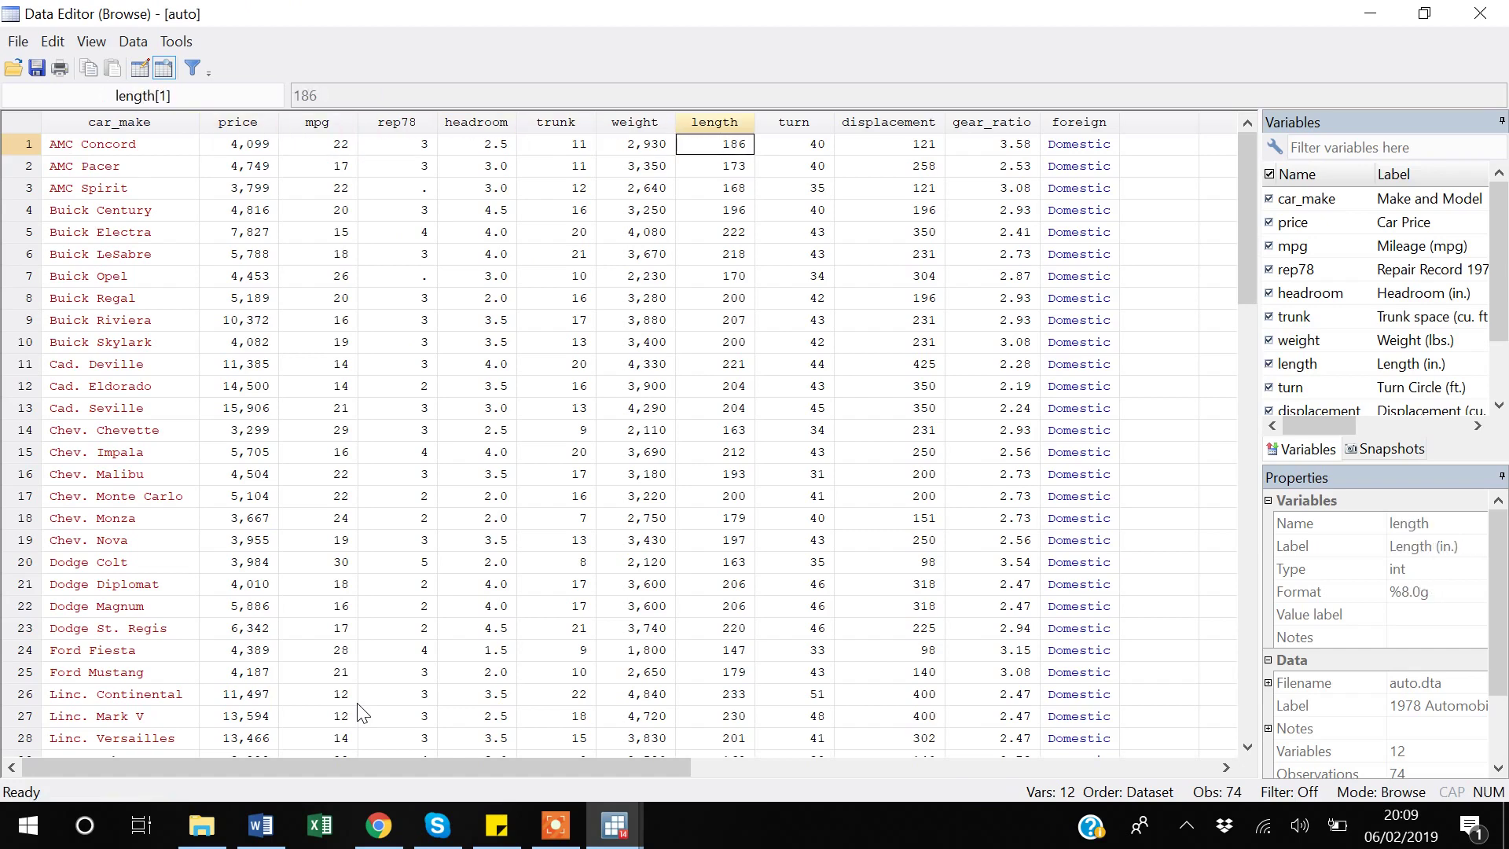
{"action": "key", "text": "alt+F4"}
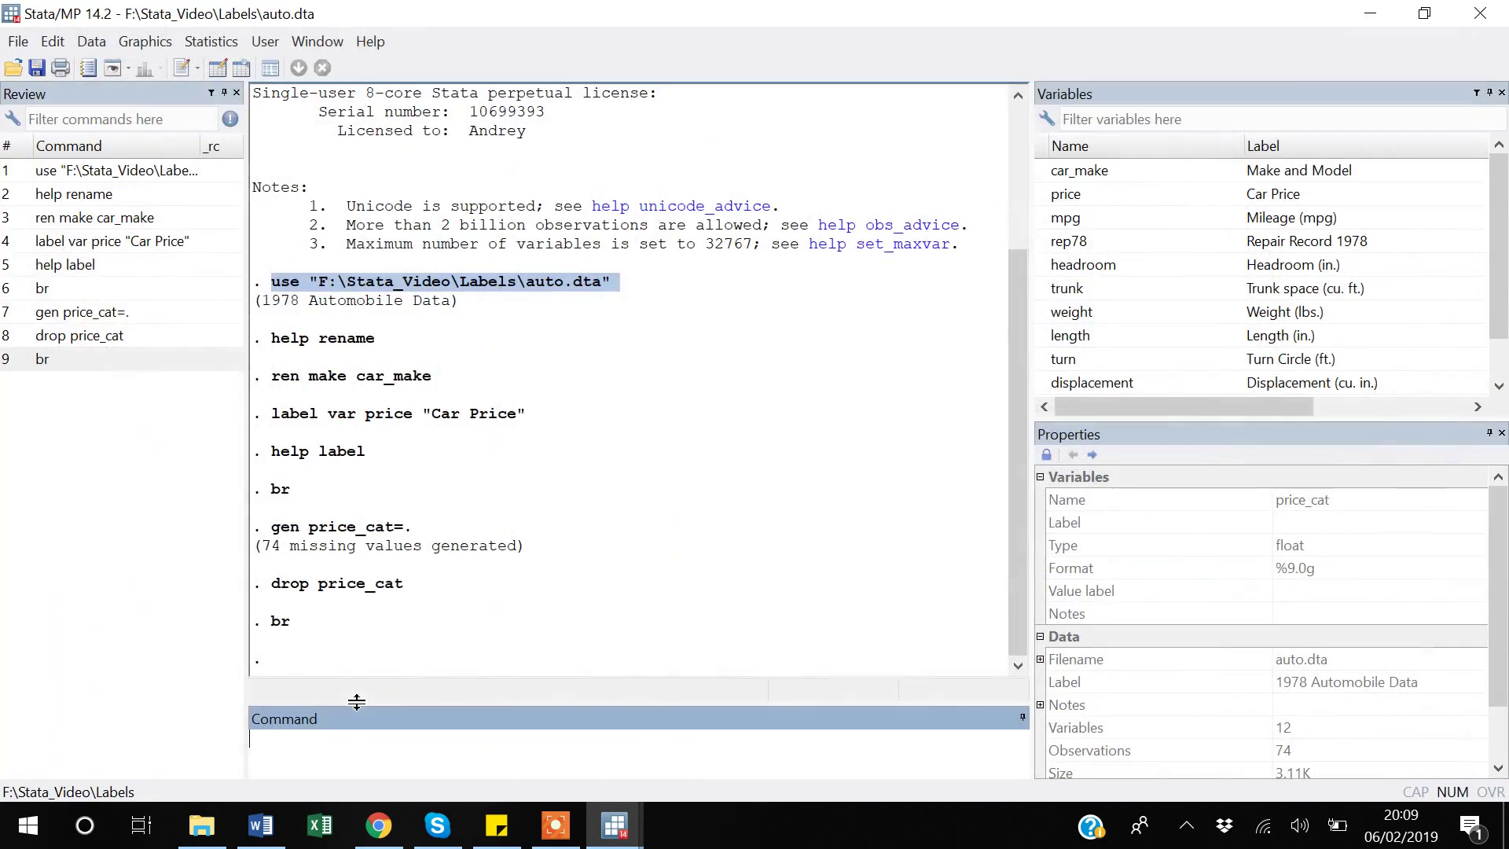
- Re-create the empty price_cat from the Review pane and browse its missing values
{"action": "left_click", "coordinate": [90, 318]}
{"action": "key", "text": "Return"}
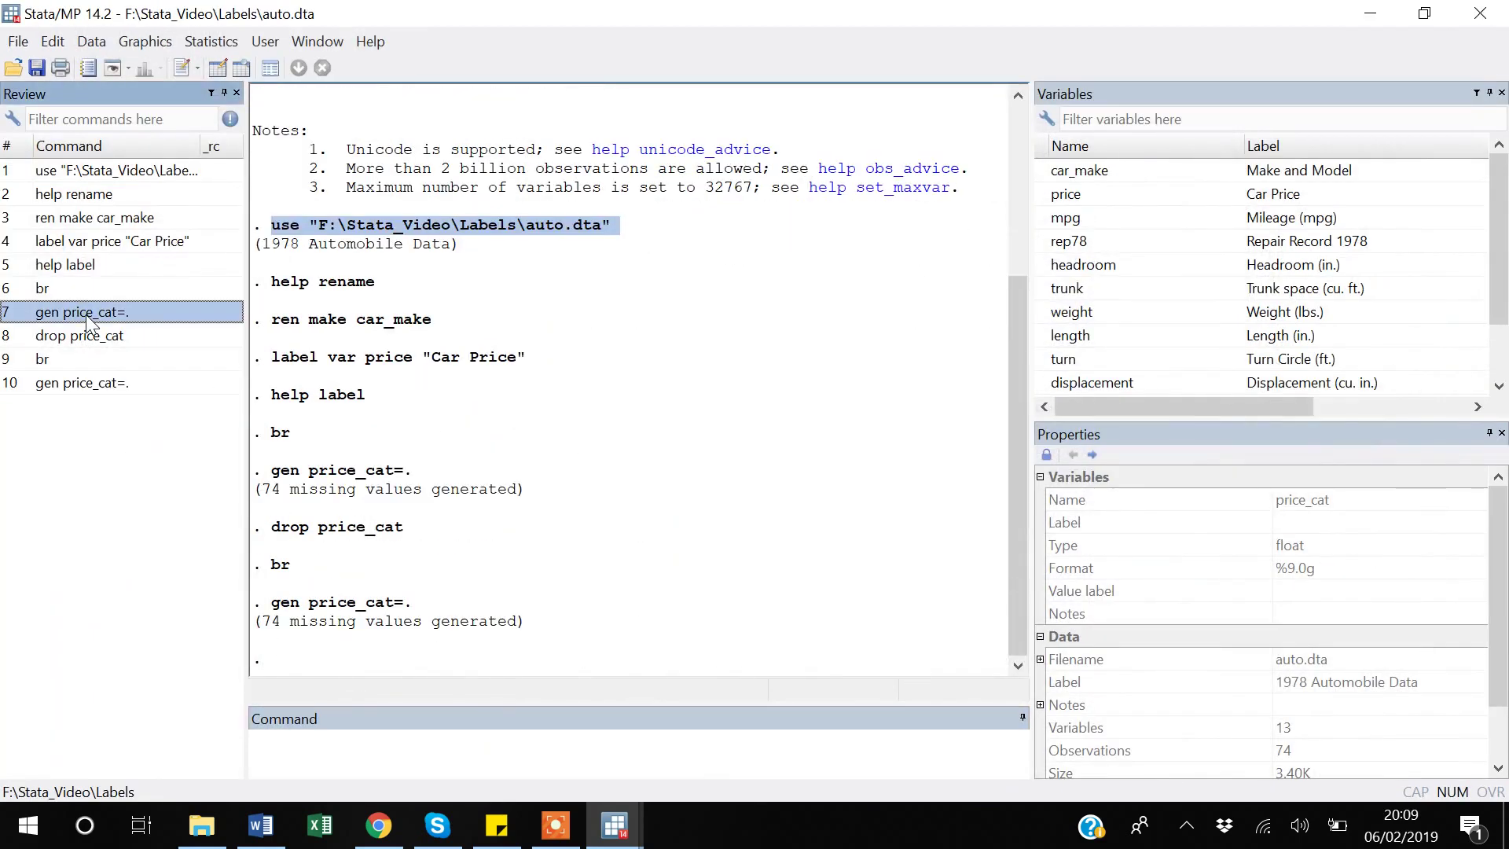
{"action": "type", "text": "br"}
{"action": "key", "text": "Return"}
{"action": "key", "text": "Right"}
{"action": "key", "text": "Right"}
{"action": "key", "text": "Right"}
{"action": "key", "text": "Right"}
{"action": "key", "text": "Right"}
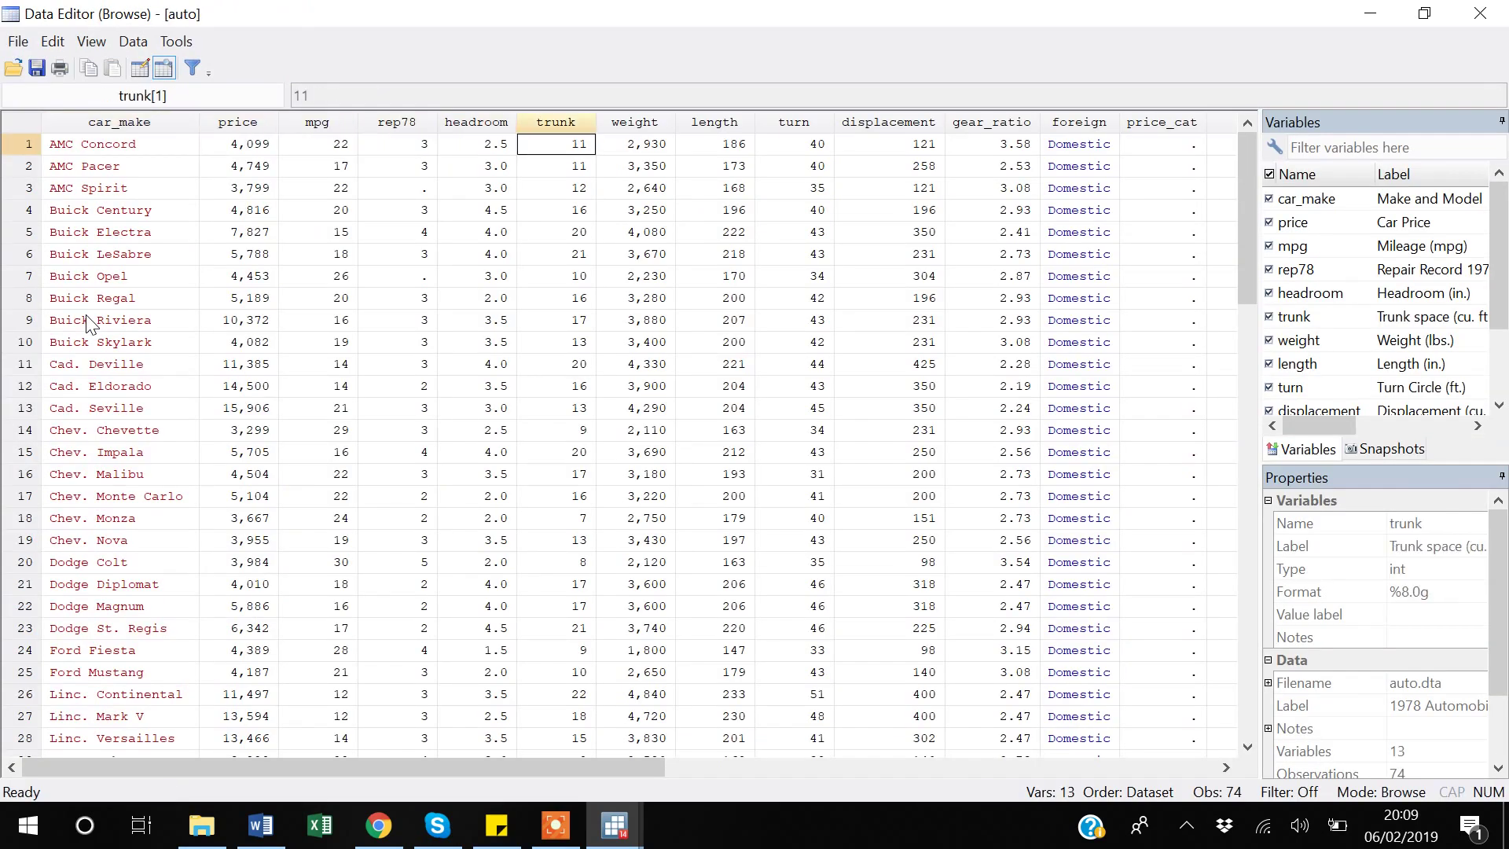
{"action": "key", "text": "Right"}
{"action": "key", "text": "Right"}
{"action": "key", "text": "Right"}
{"action": "key", "text": "Right"}
{"action": "key", "text": "Right"}
{"action": "key", "text": "Right"}
{"action": "key", "text": "Right"}
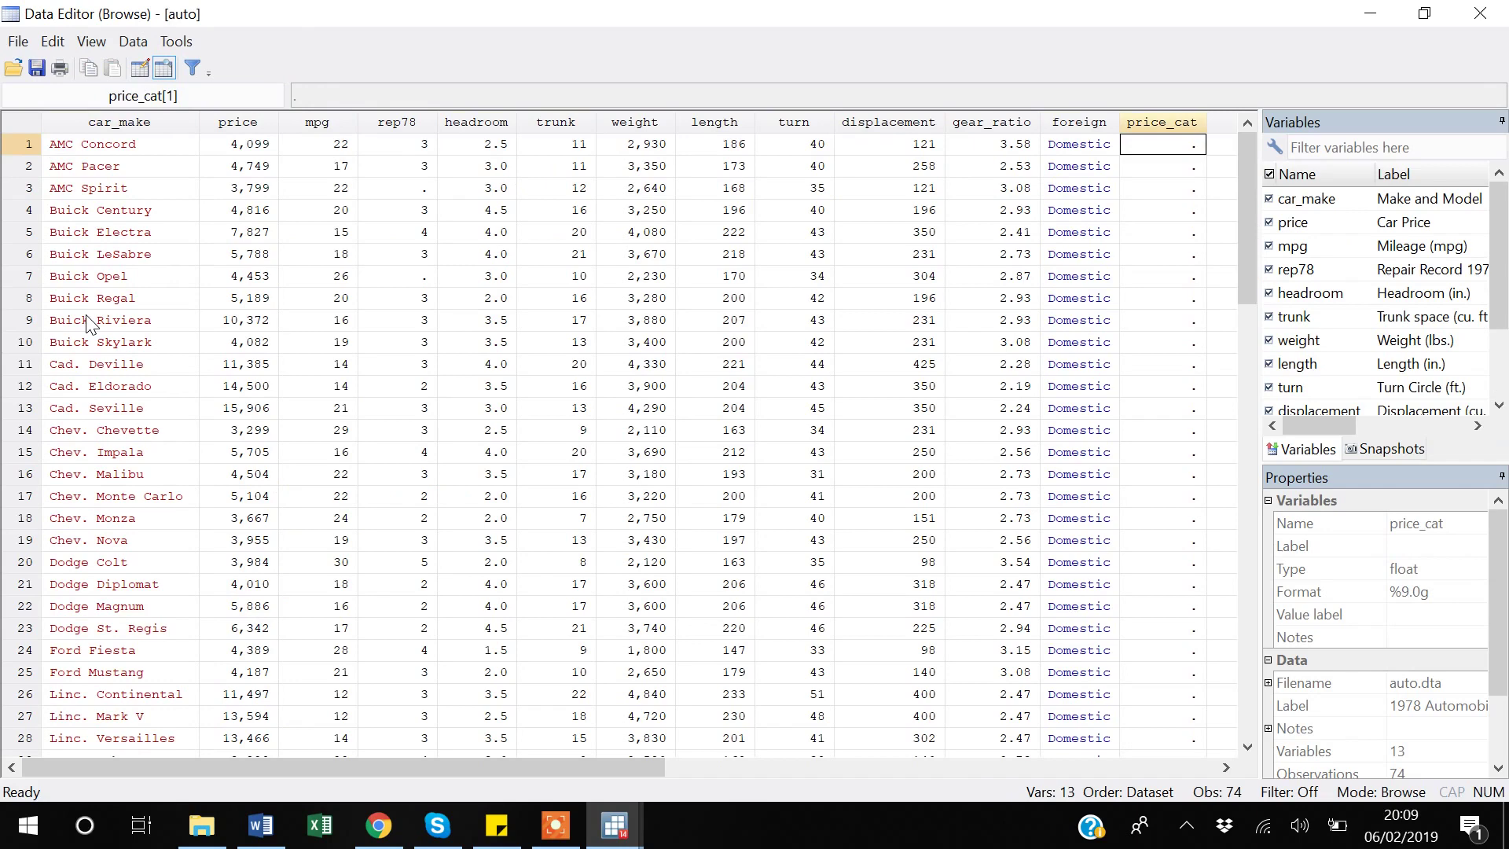
{"action": "key", "text": "Down"}
{"action": "key", "text": "Down"}
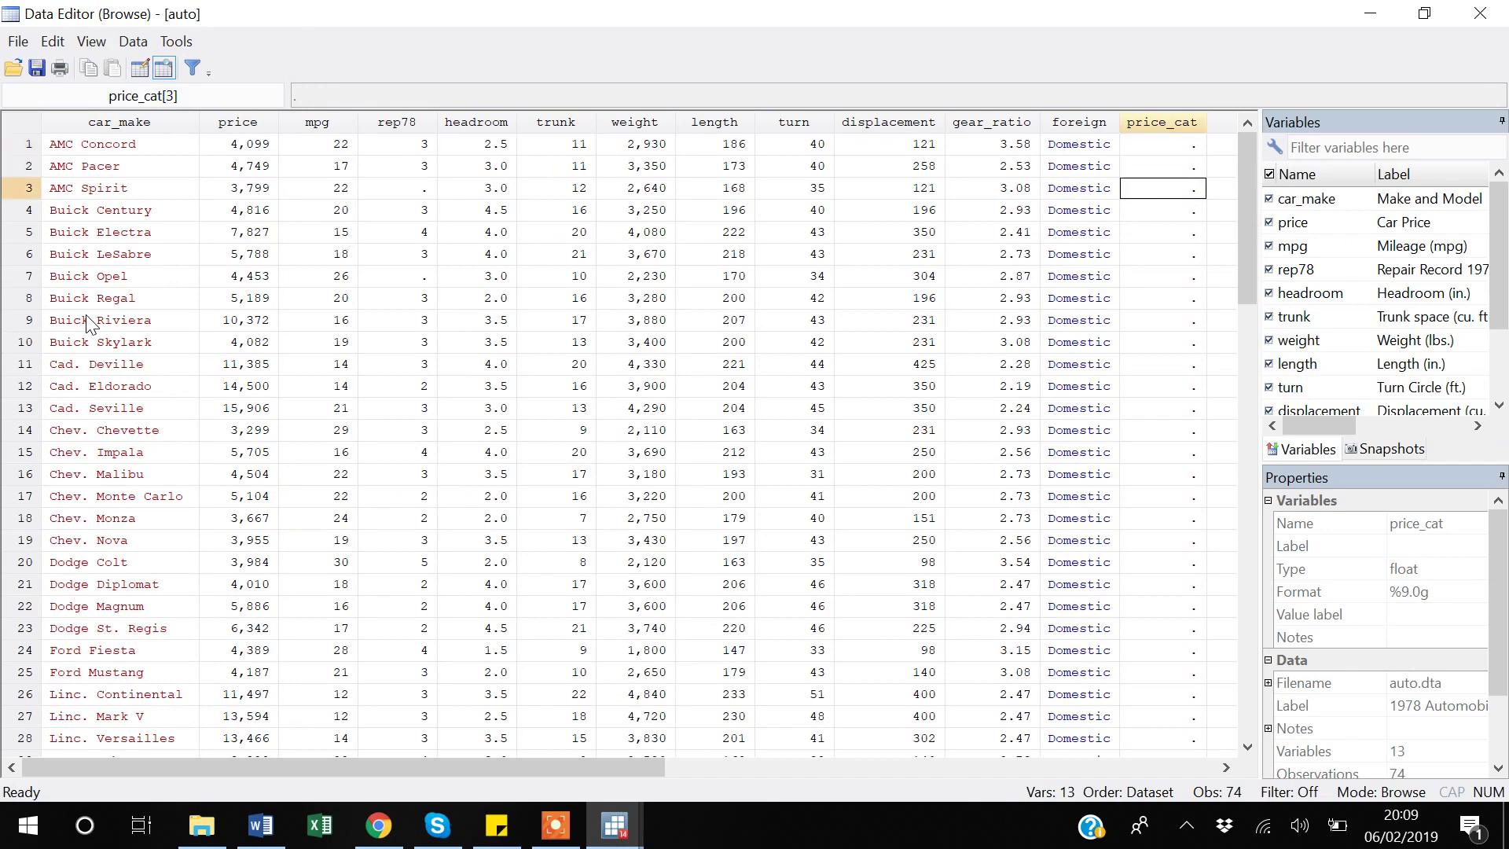
{"action": "key", "text": "ctrl+Down"}
{"action": "key", "text": "Up"}
{"action": "key", "text": "Up"}
{"action": "key", "text": "Up"}
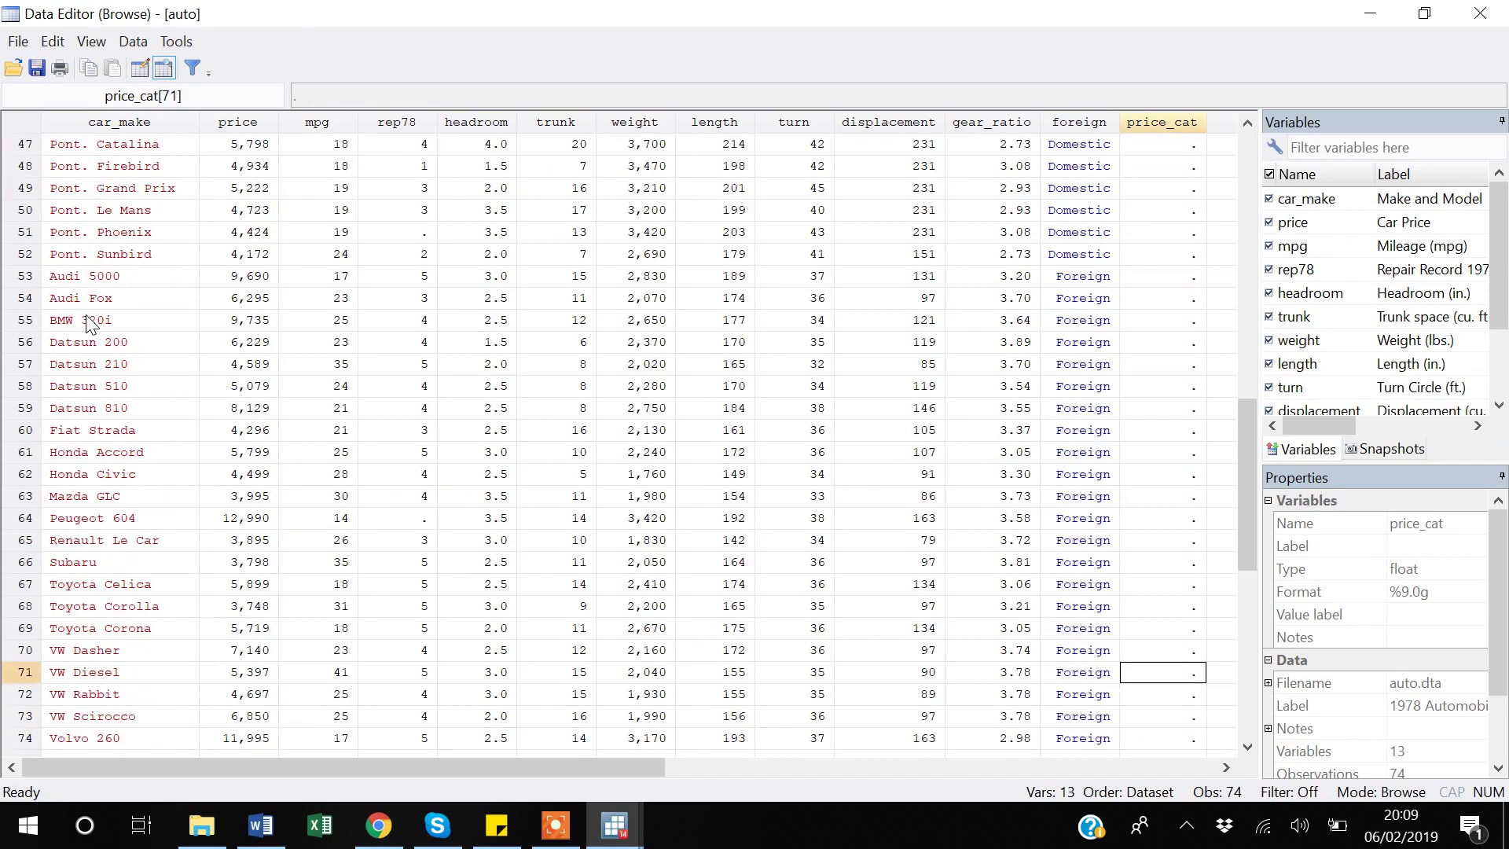
{"action": "key", "text": "ctrl+Up"}
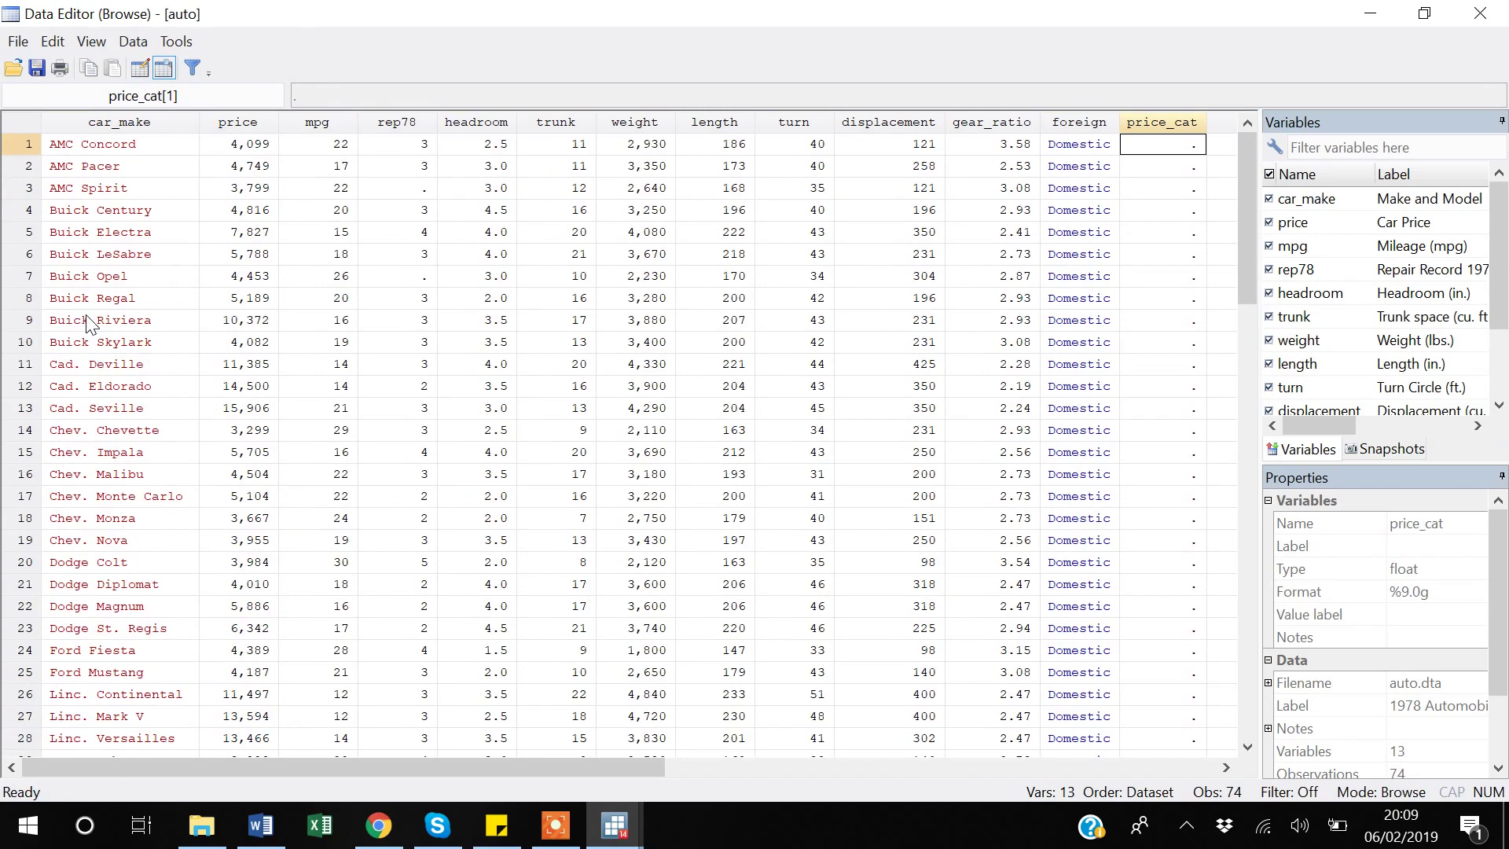
{"action": "left_click", "coordinate": [1500, 16]}
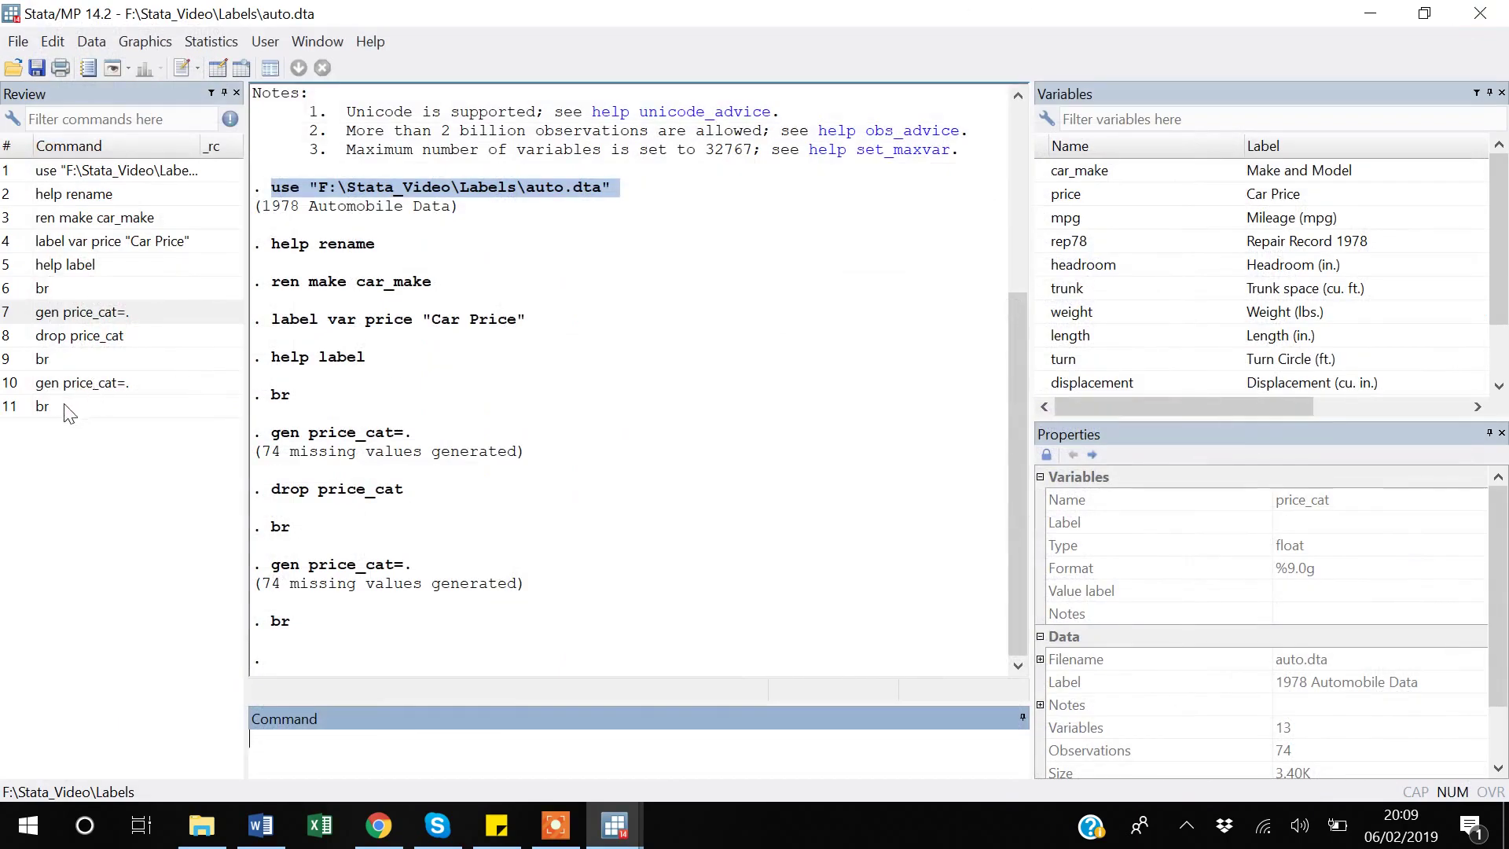
- Rerun drop price_cat from the Review pane to remove the variable again
{"action": "left_click", "coordinate": [93, 338]}
{"action": "double_click", "coordinate": [92, 332]}
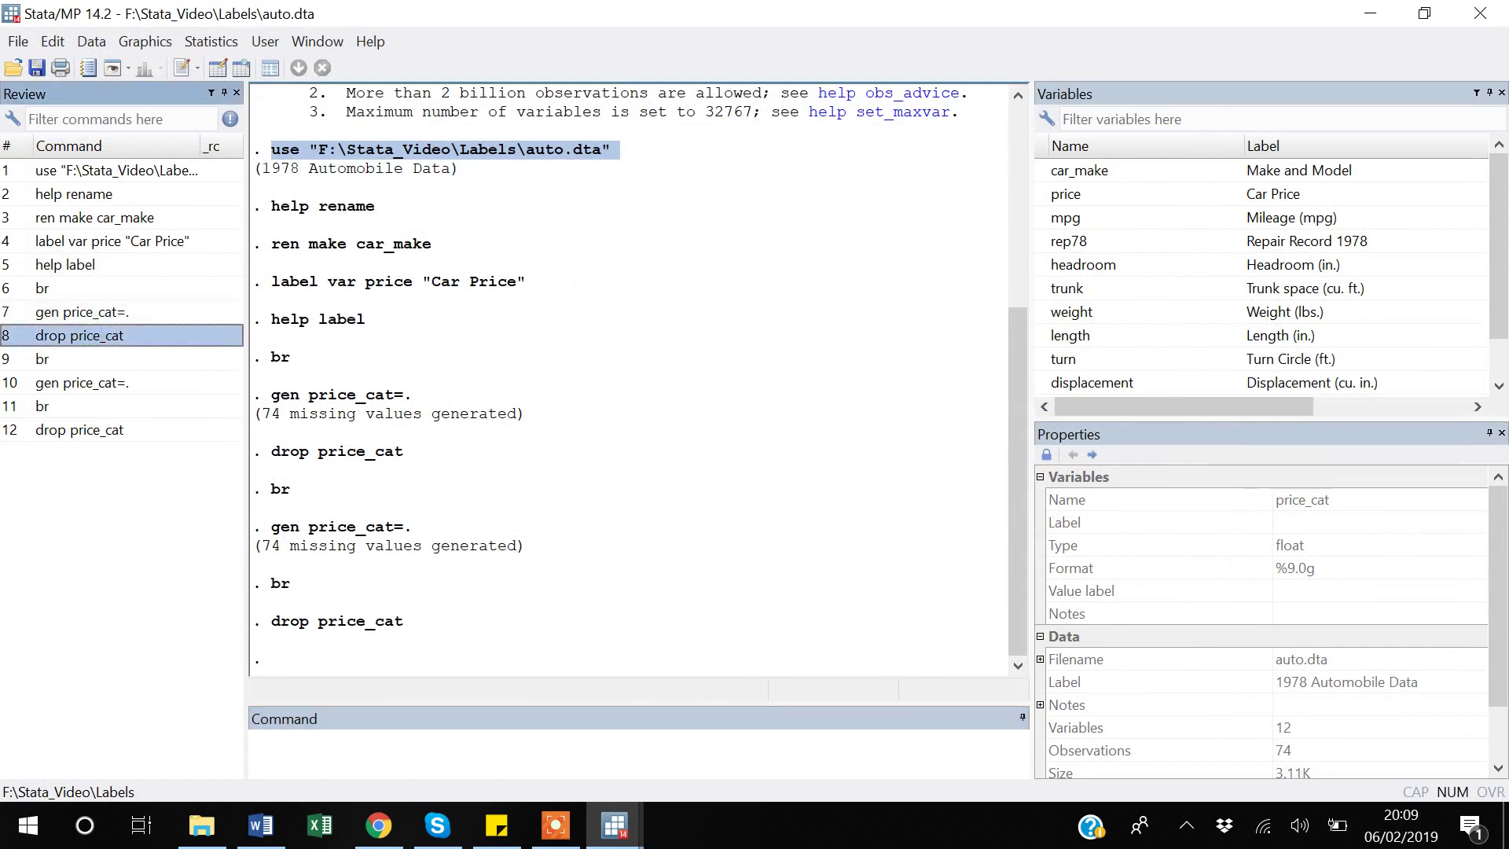
{"action": "left_click", "coordinate": [438, 767]}
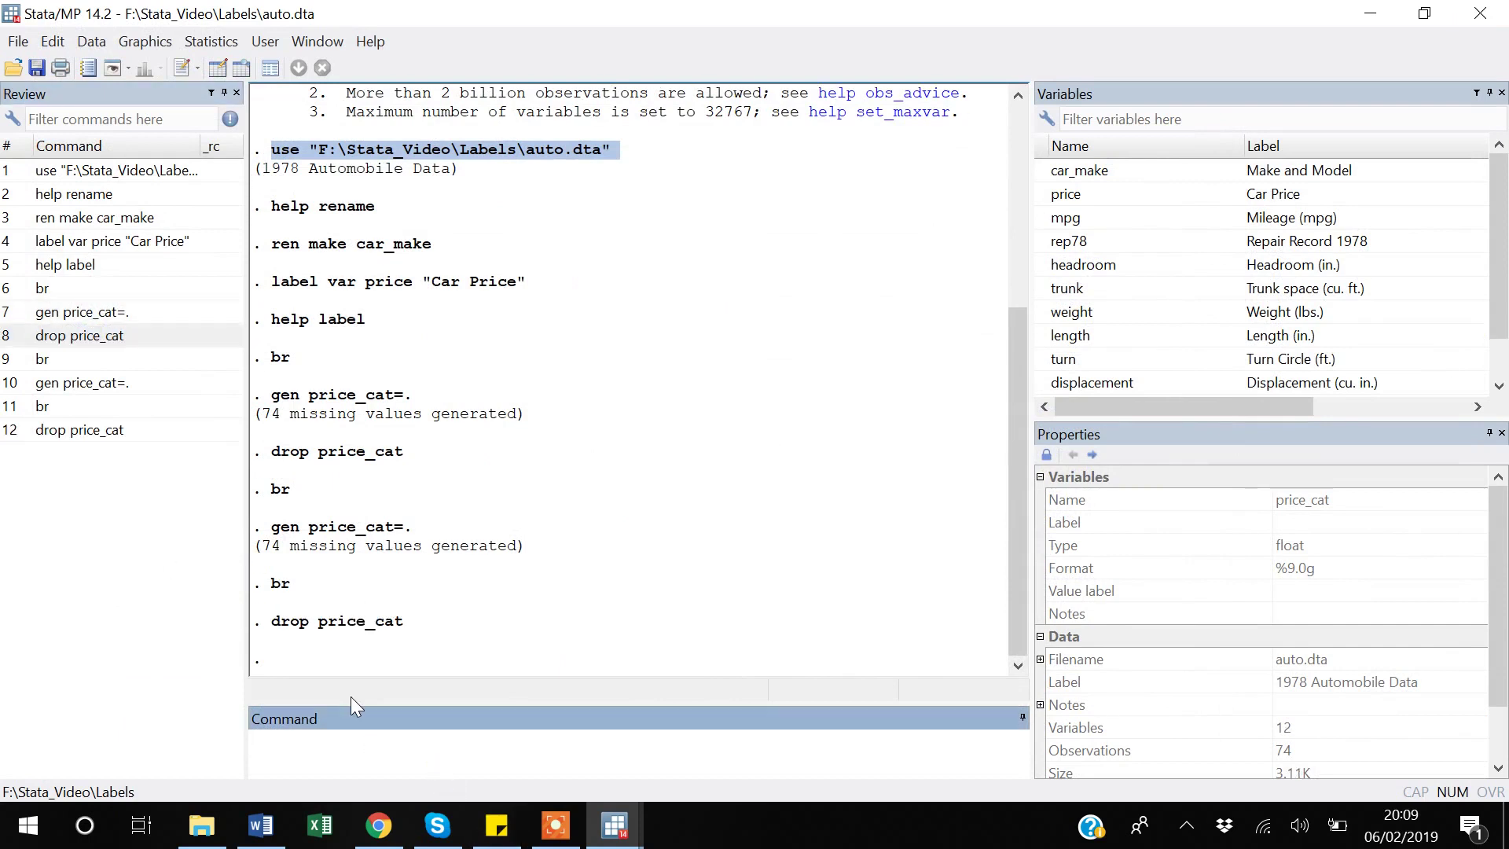
- Create price_cat as an empty string variable with gen and browse the new column
{"action": "type", "text": "gen"}
{"action": "type", "text": "price_cat=\""}
{"action": "key", "text": "Return"}
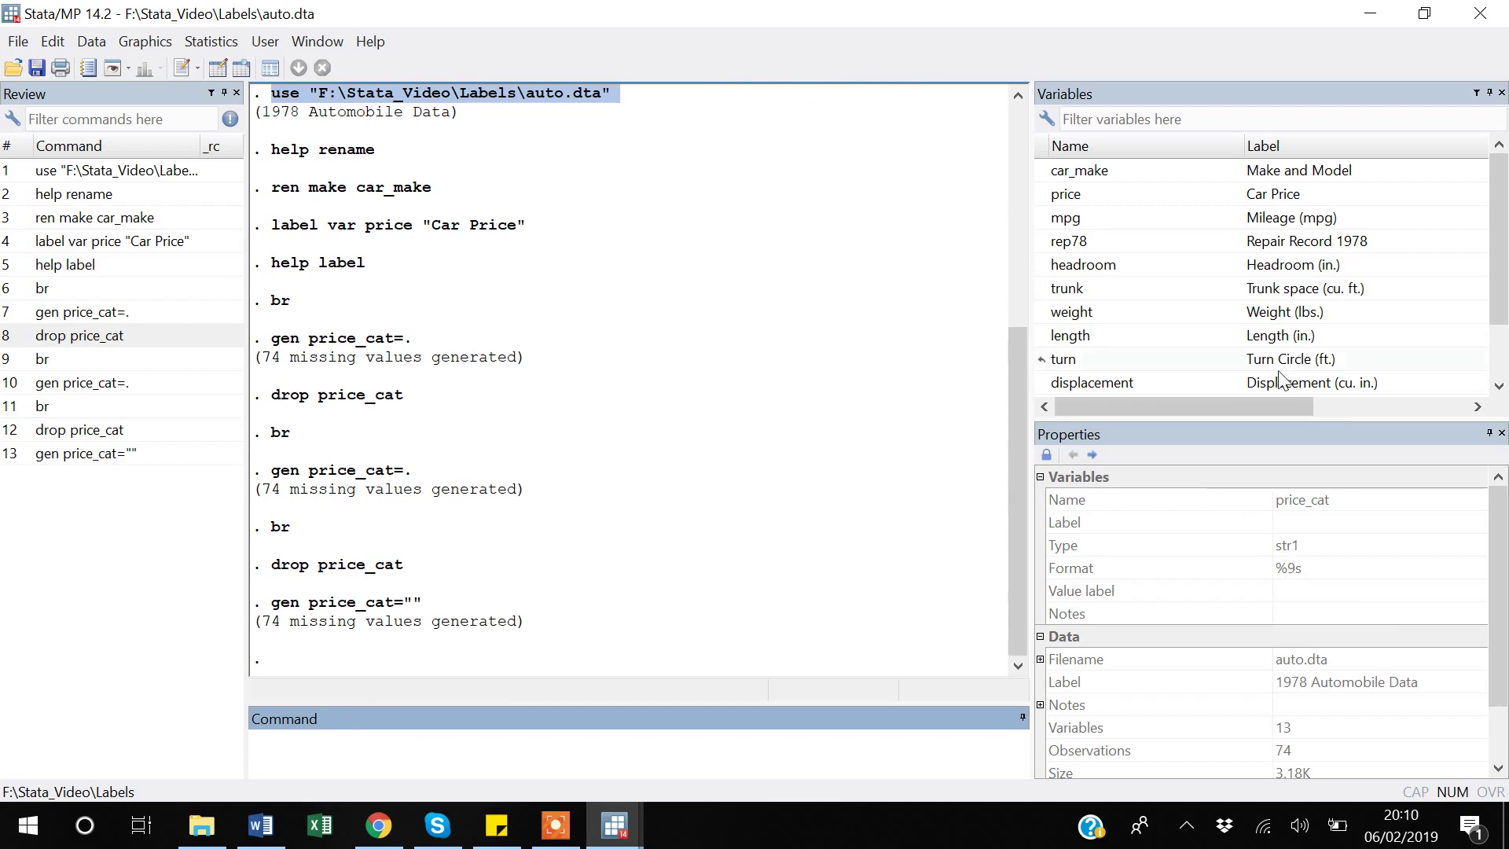
{"action": "scroll", "coordinate": [1281, 380], "scroll_direction": "down", "scroll_amount": 1}
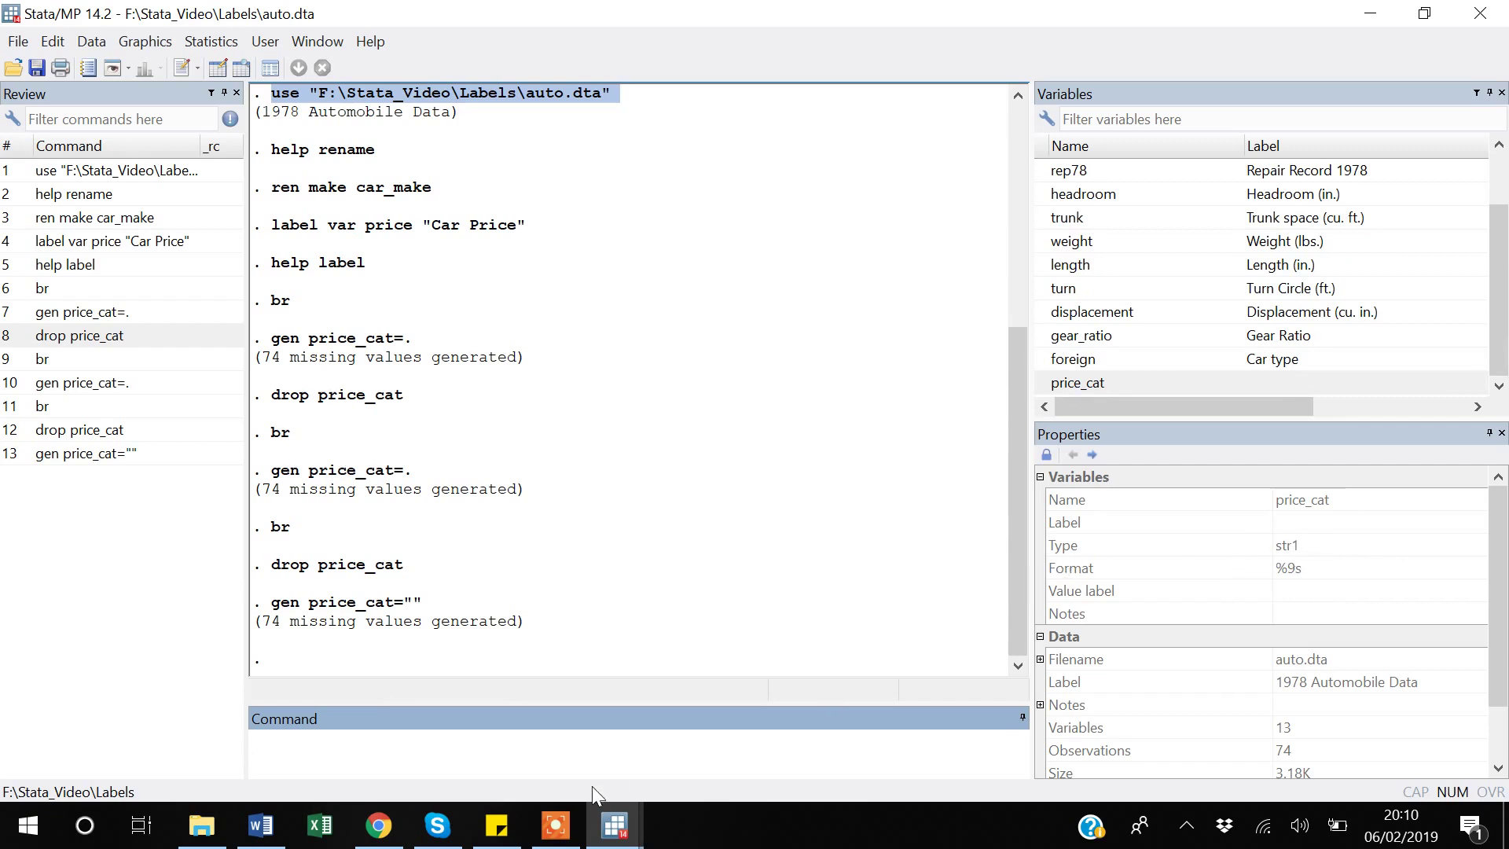
{"action": "type", "text": "br"}
{"action": "key", "text": "Return"}
{"action": "key", "text": "Right"}
{"action": "key", "text": "Right"}
{"action": "key", "text": "Right"}
{"action": "key", "text": "Right"}
{"action": "key", "text": "Right"}
{"action": "key", "text": "Right"}
{"action": "key", "text": "Right"}
{"action": "key", "text": "Right"}
{"action": "key", "text": "Right"}
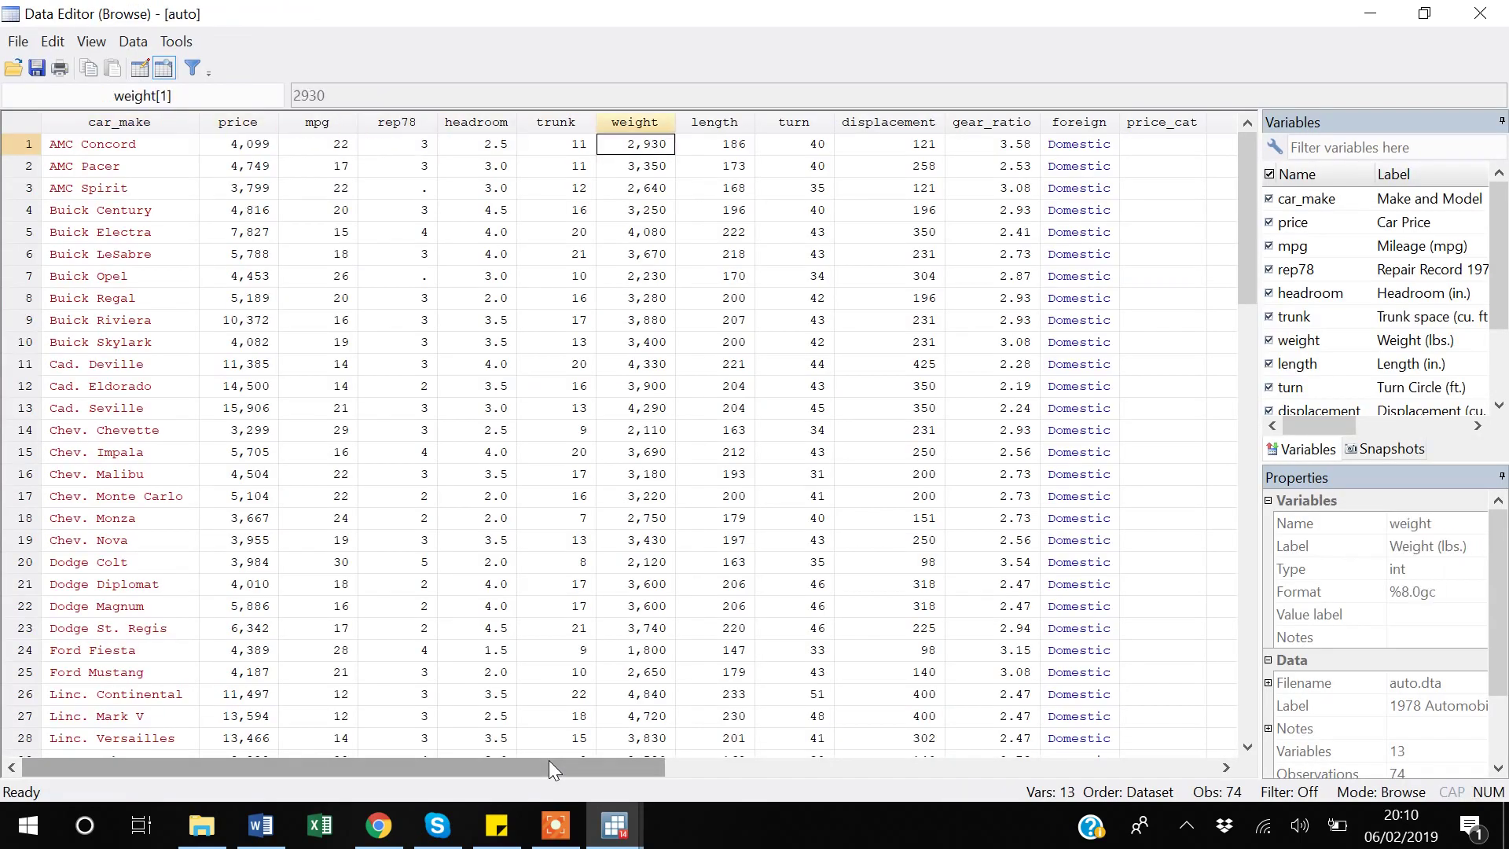
{"action": "key", "text": "Right"}
{"action": "key", "text": "Right"}
{"action": "key", "text": "Right"}
{"action": "key", "text": "Right"}
{"action": "key", "text": "Left"}
{"action": "key", "text": "Left"}
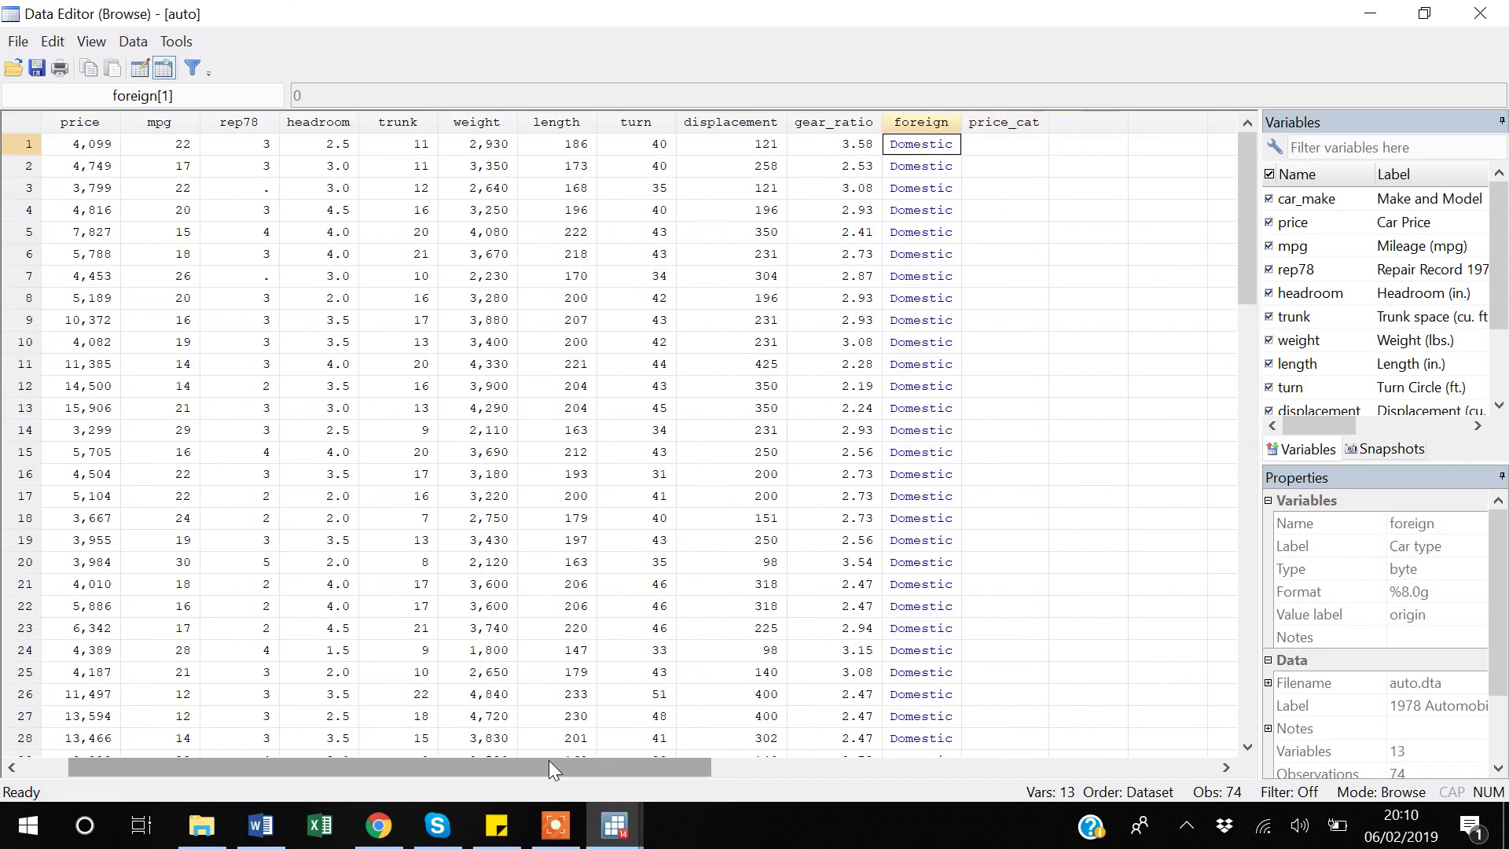
{"action": "key", "text": "Right"}
{"action": "key", "text": "alt+F4"}
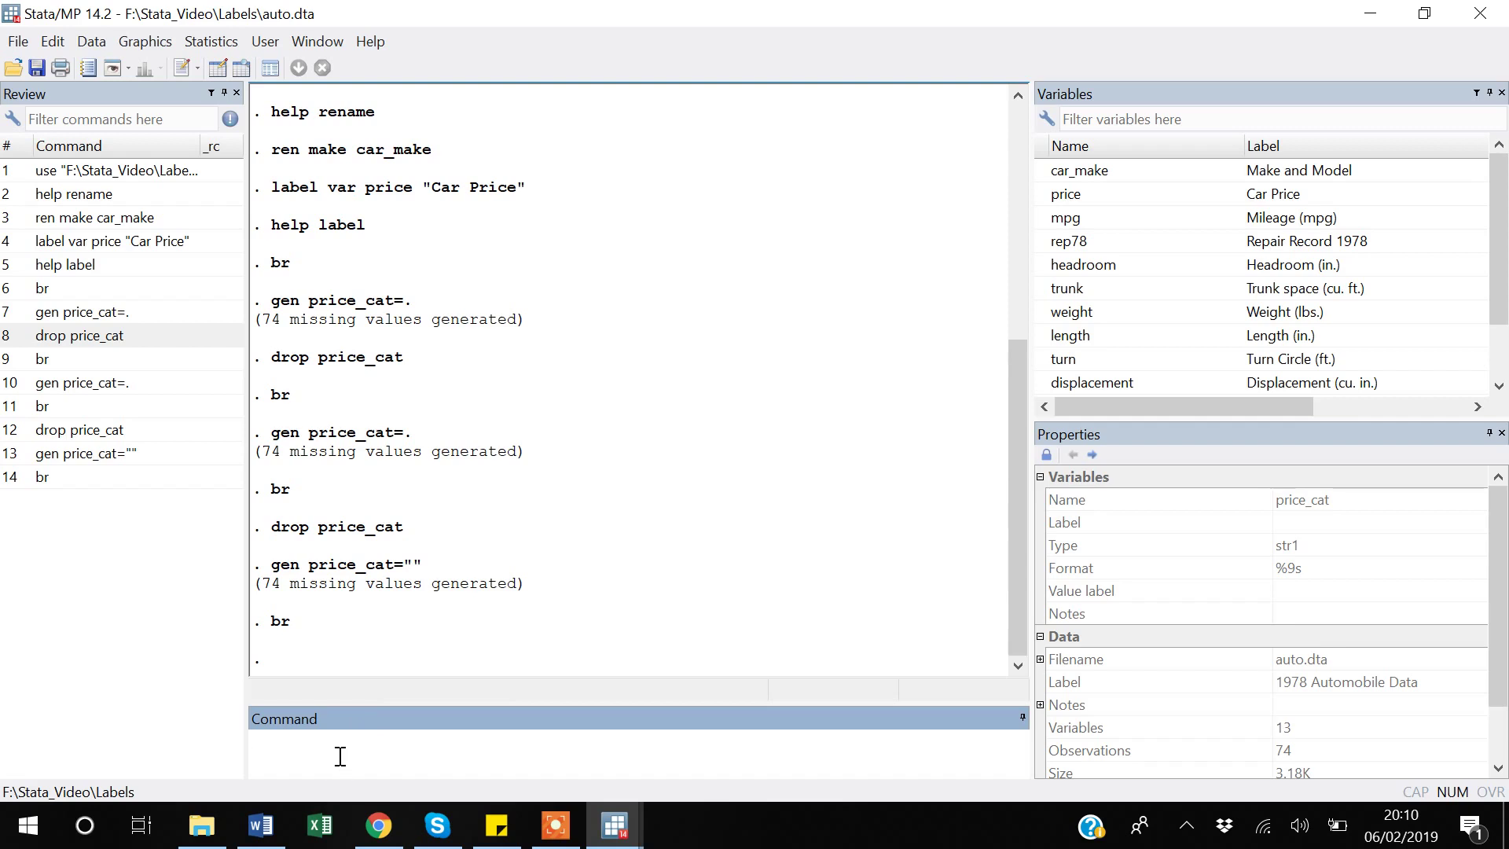
- Drop the string price_cat and recreate it as numeric with gen price_cat=
{"action": "type", "text": "drop price_cat"}
{"action": "key", "text": "Return"}
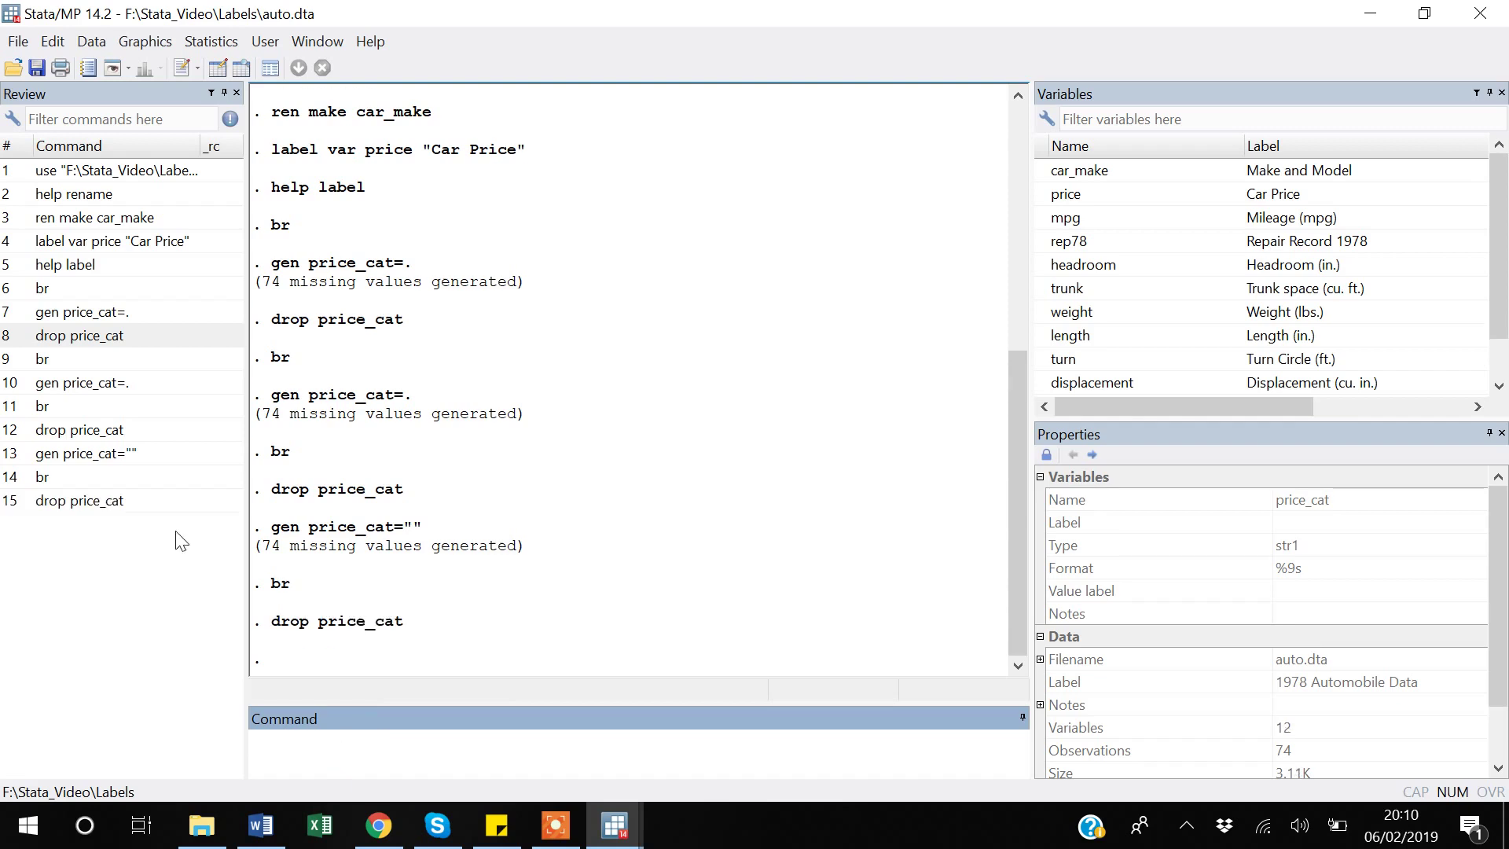
{"action": "left_click", "coordinate": [100, 383]}
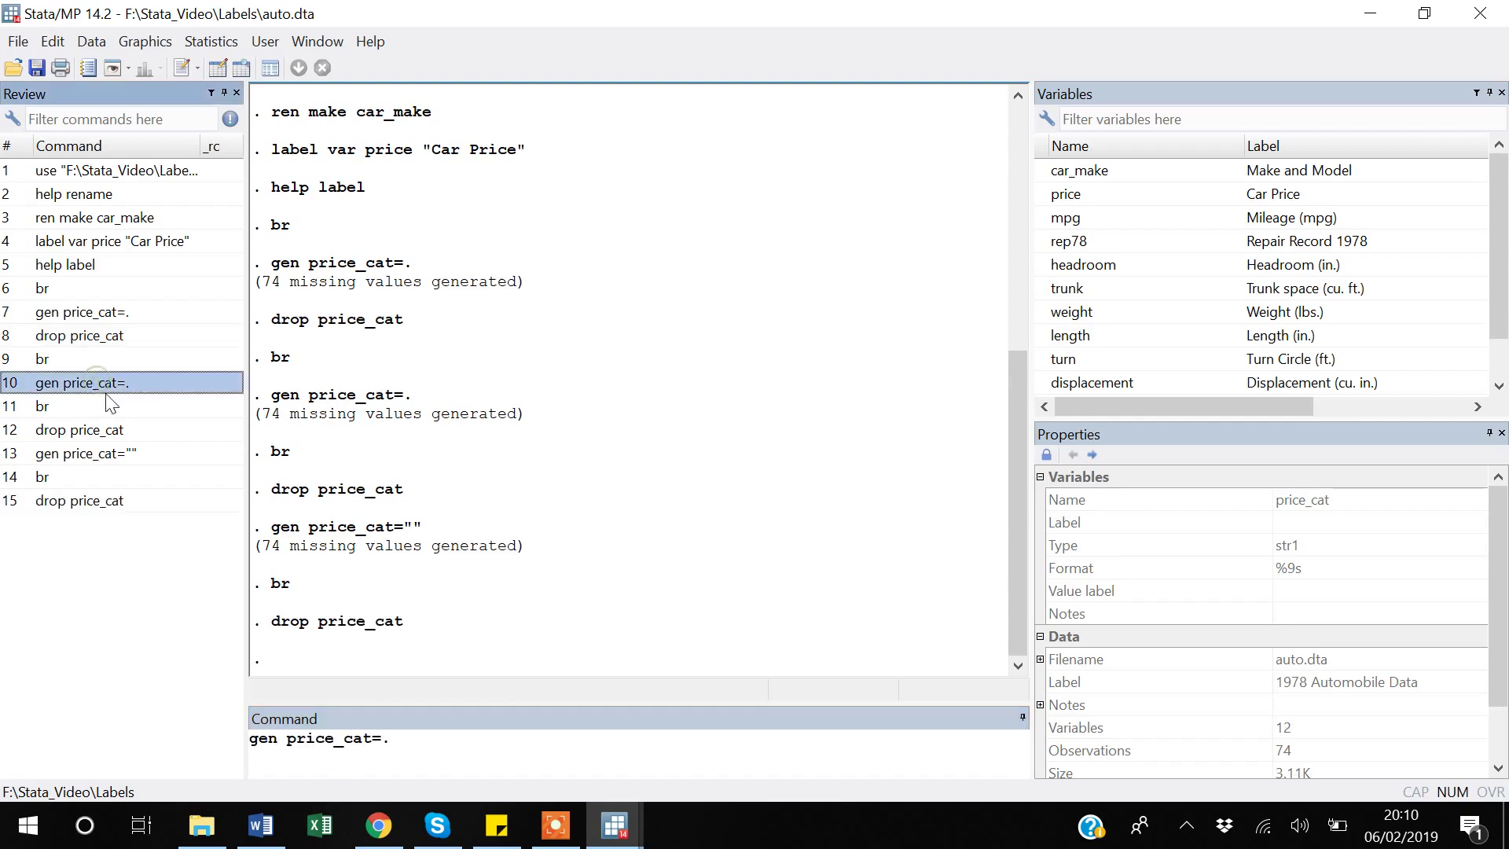
{"action": "left_click", "coordinate": [445, 747]}
{"action": "key", "text": "Return"}
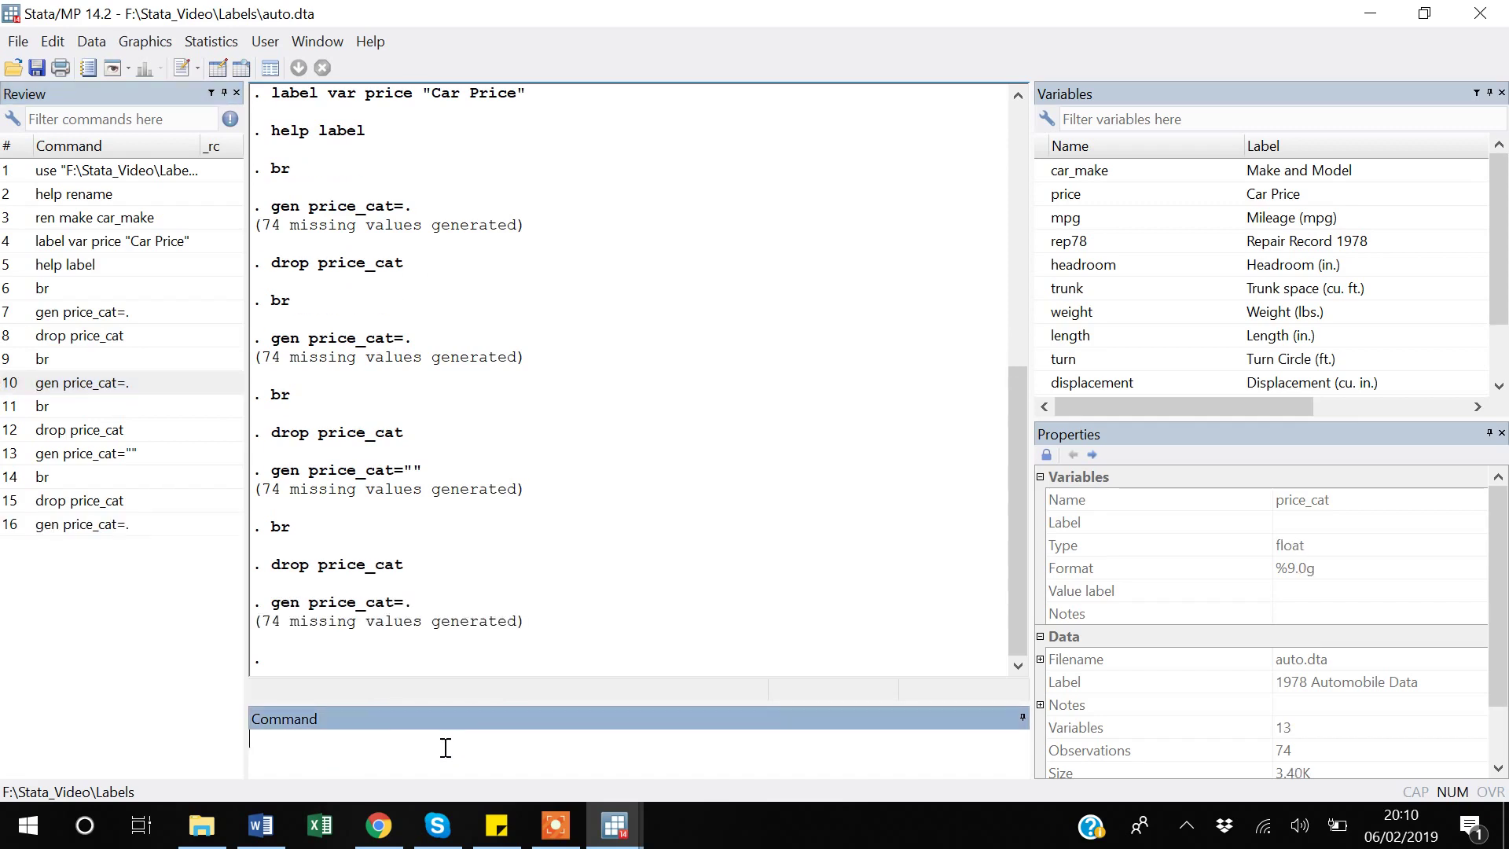
- Copy the gen price_cat=. command and switch to the Labels do do-file
{"action": "key", "text": "Page_Up"}
{"action": "key", "text": "ctrl+a"}
{"action": "key", "text": "ctrl+c"}
{"action": "key", "text": "Delete"}
{"action": "key", "text": "alt"}
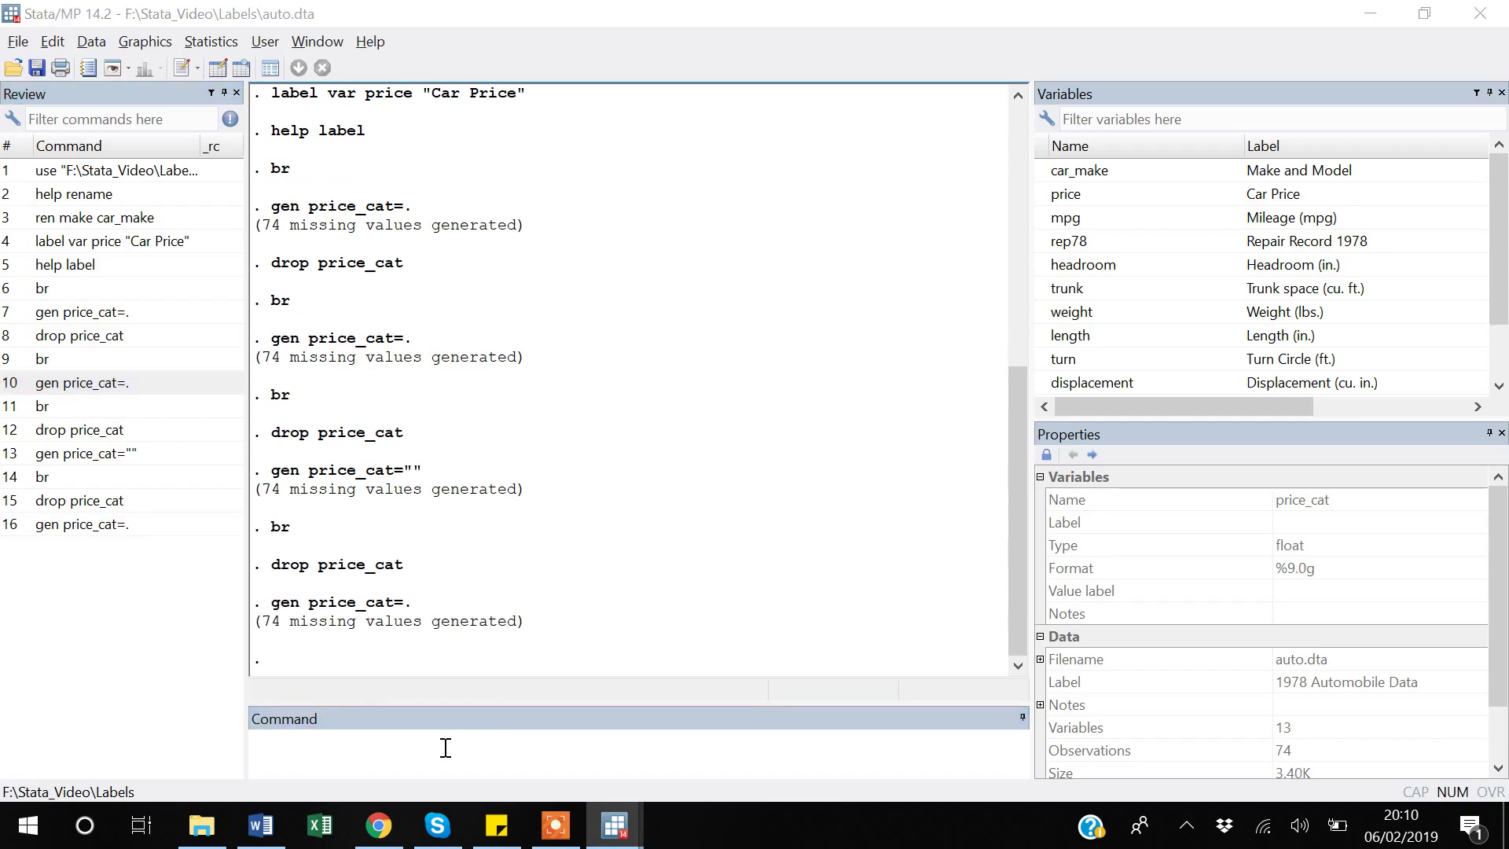
{"action": "key", "text": "alt+Tab"}
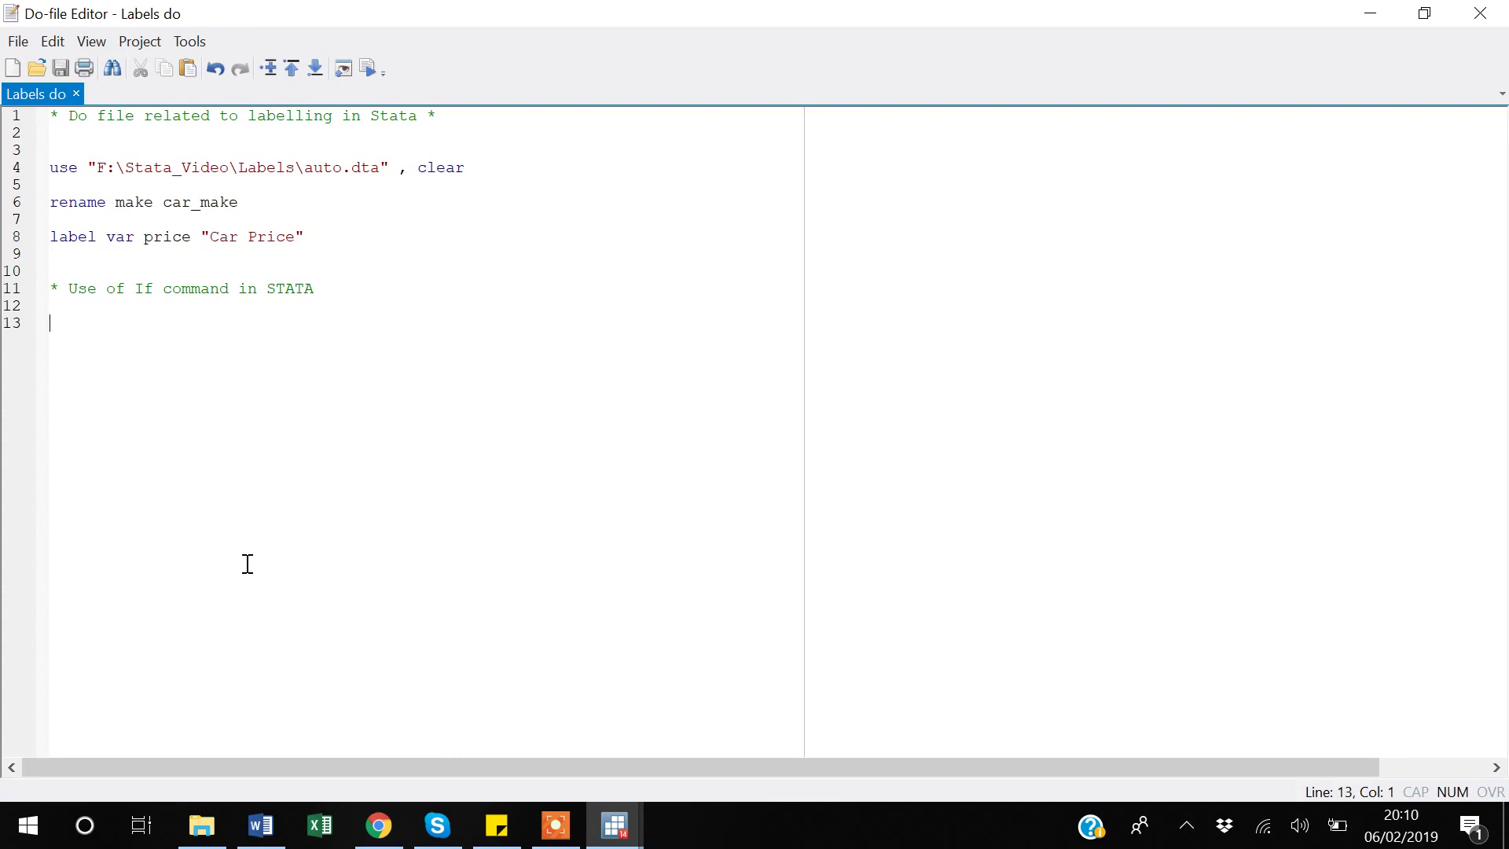
- Paste gen price_cat=. onto line 13 of Labels do and add two blank lines after it
{"action": "key", "text": "ctrl+v"}
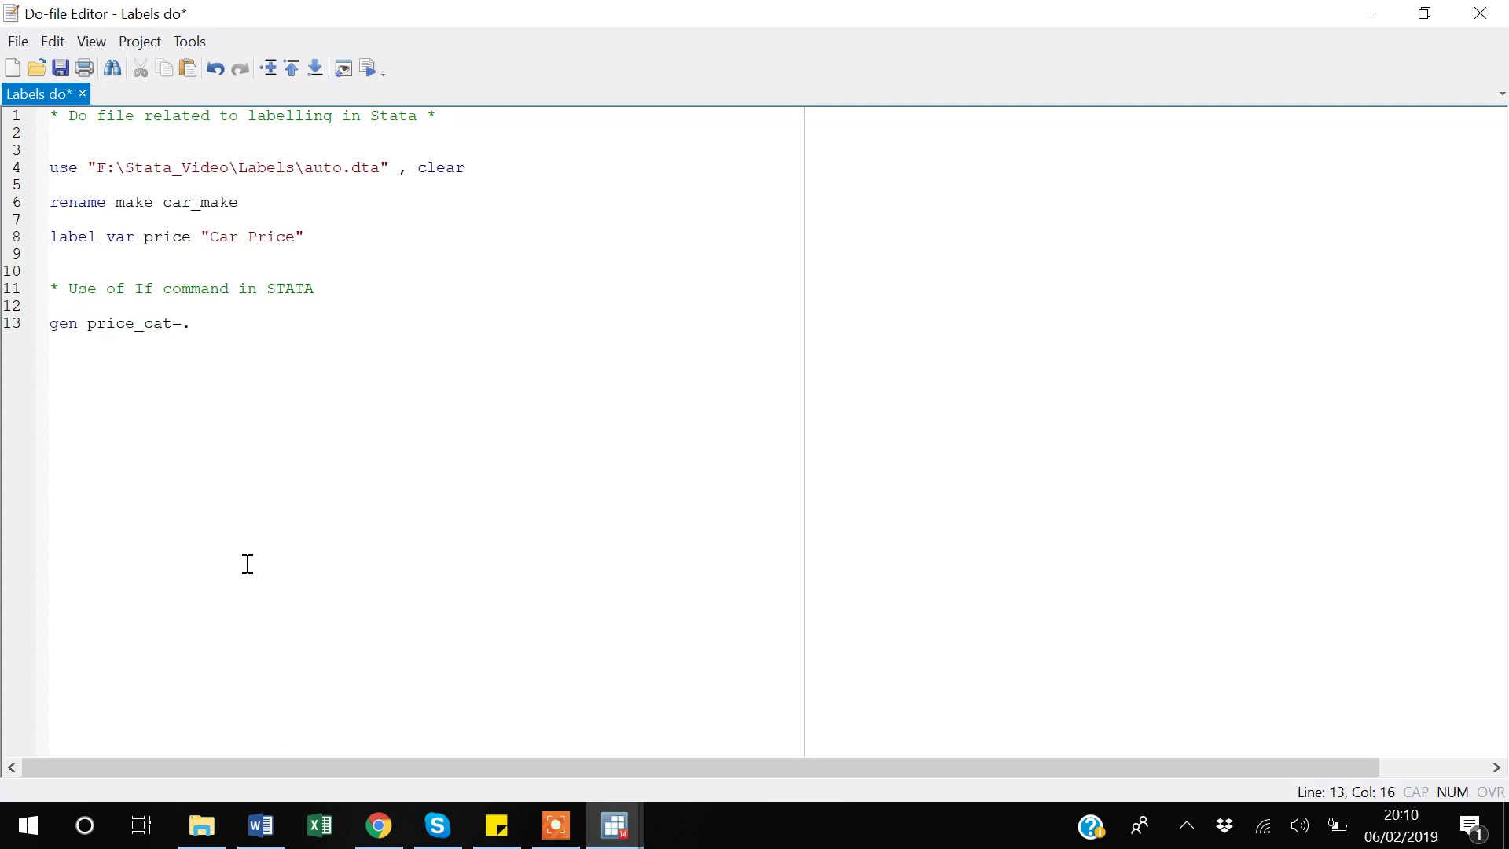
{"action": "key", "text": "Return"}
{"action": "key", "text": "alt+Tab"}
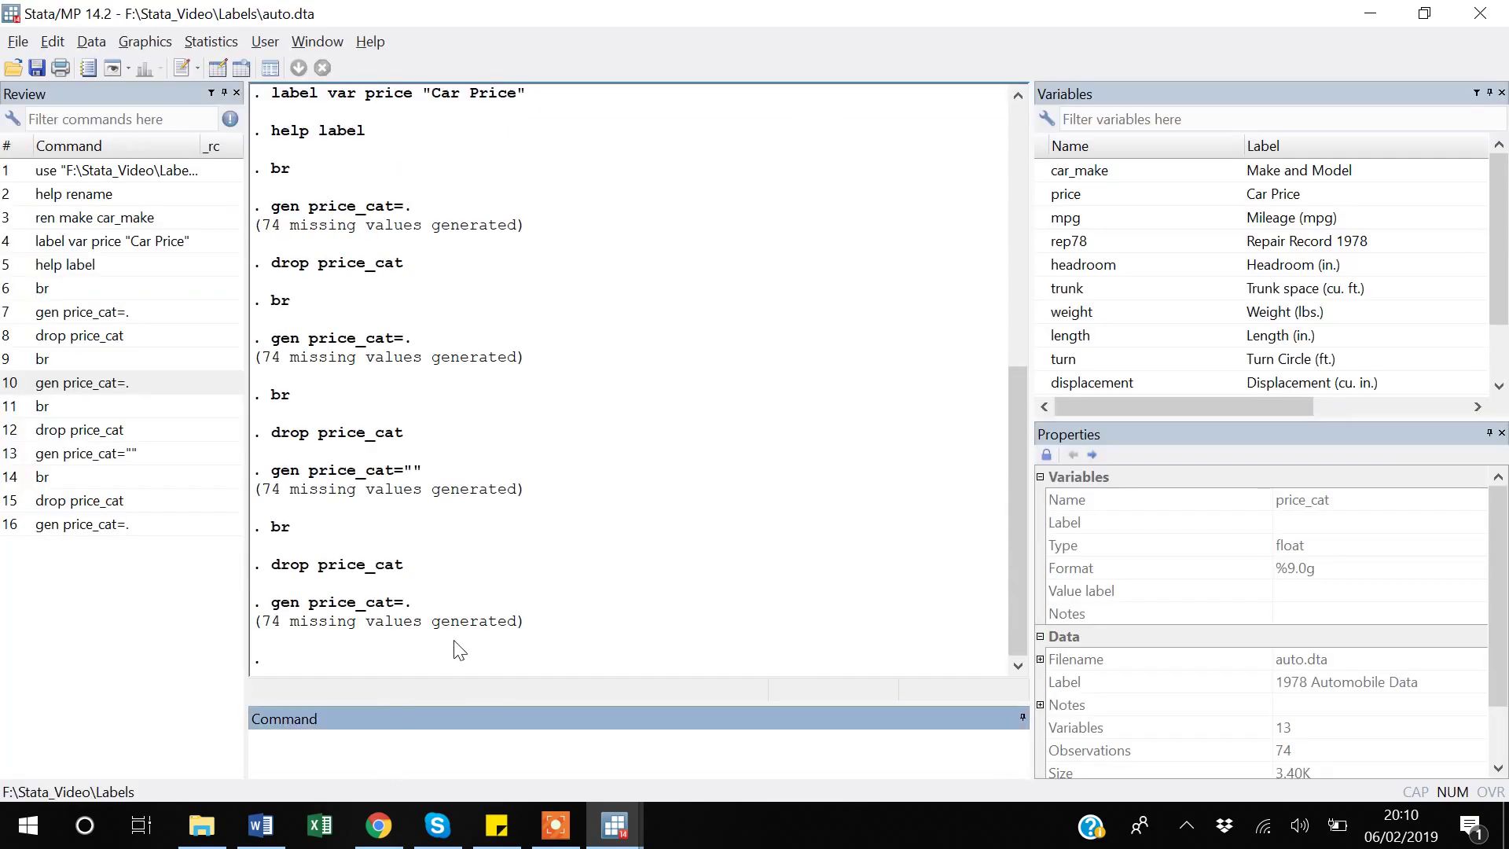
{"action": "key", "text": "alt+Tab"}
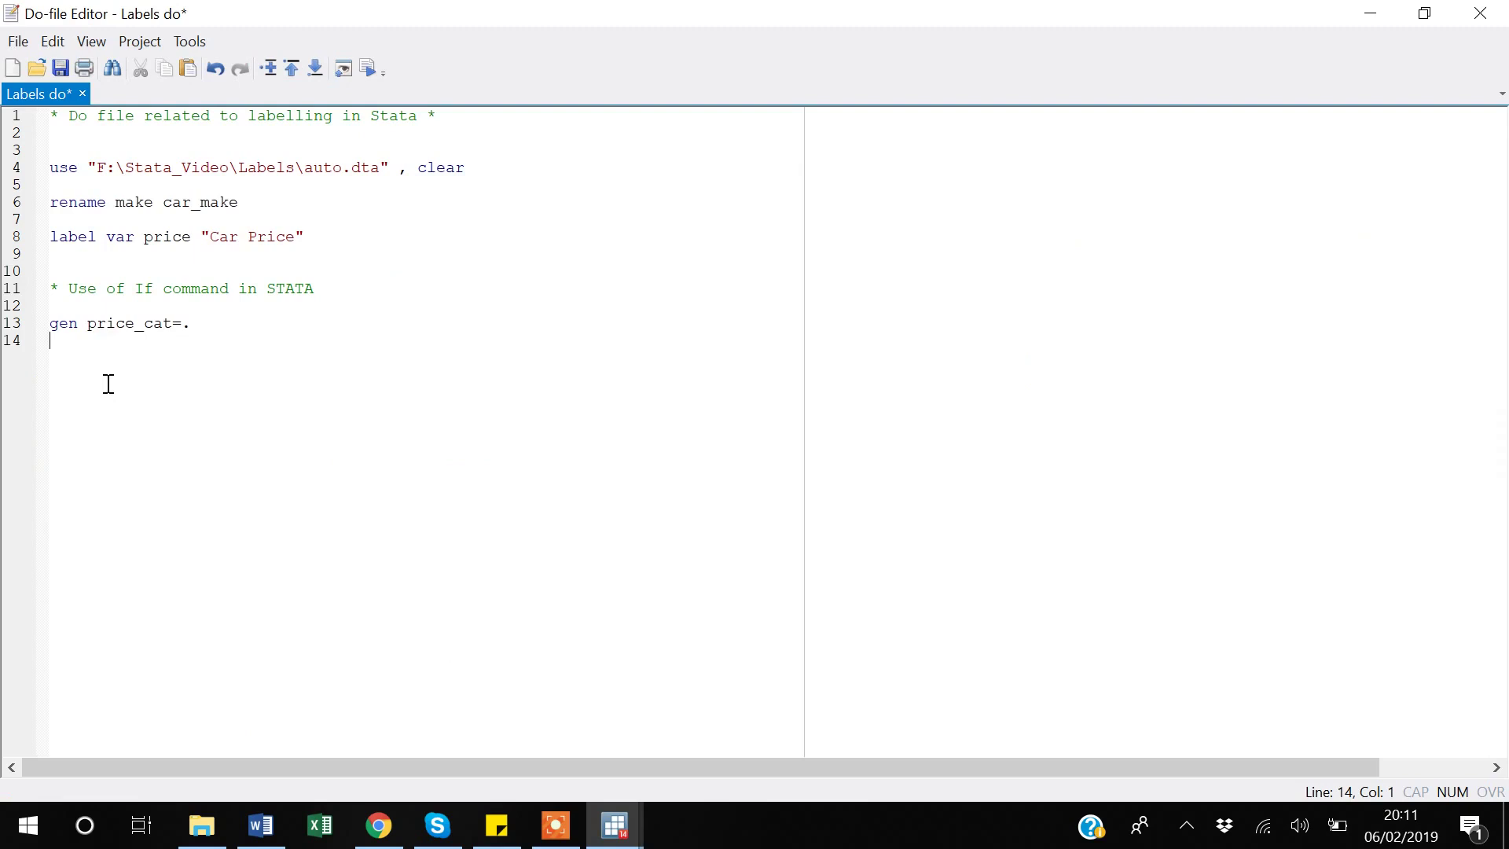
{"action": "key", "text": "Return"}
- Write replace price_cat=1 if price<=5000 on line 15 of the do-file
{"action": "type", "text": "if"}
{"action": "key", "text": "BackSpace"}
{"action": "key", "text": "BackSpace"}
{"action": "type", "text": "replace"}
{"action": "left_click_drag", "start_coordinate": [173, 323], "coordinate": [88, 330]}
{"action": "key", "text": "ctrl+c"}
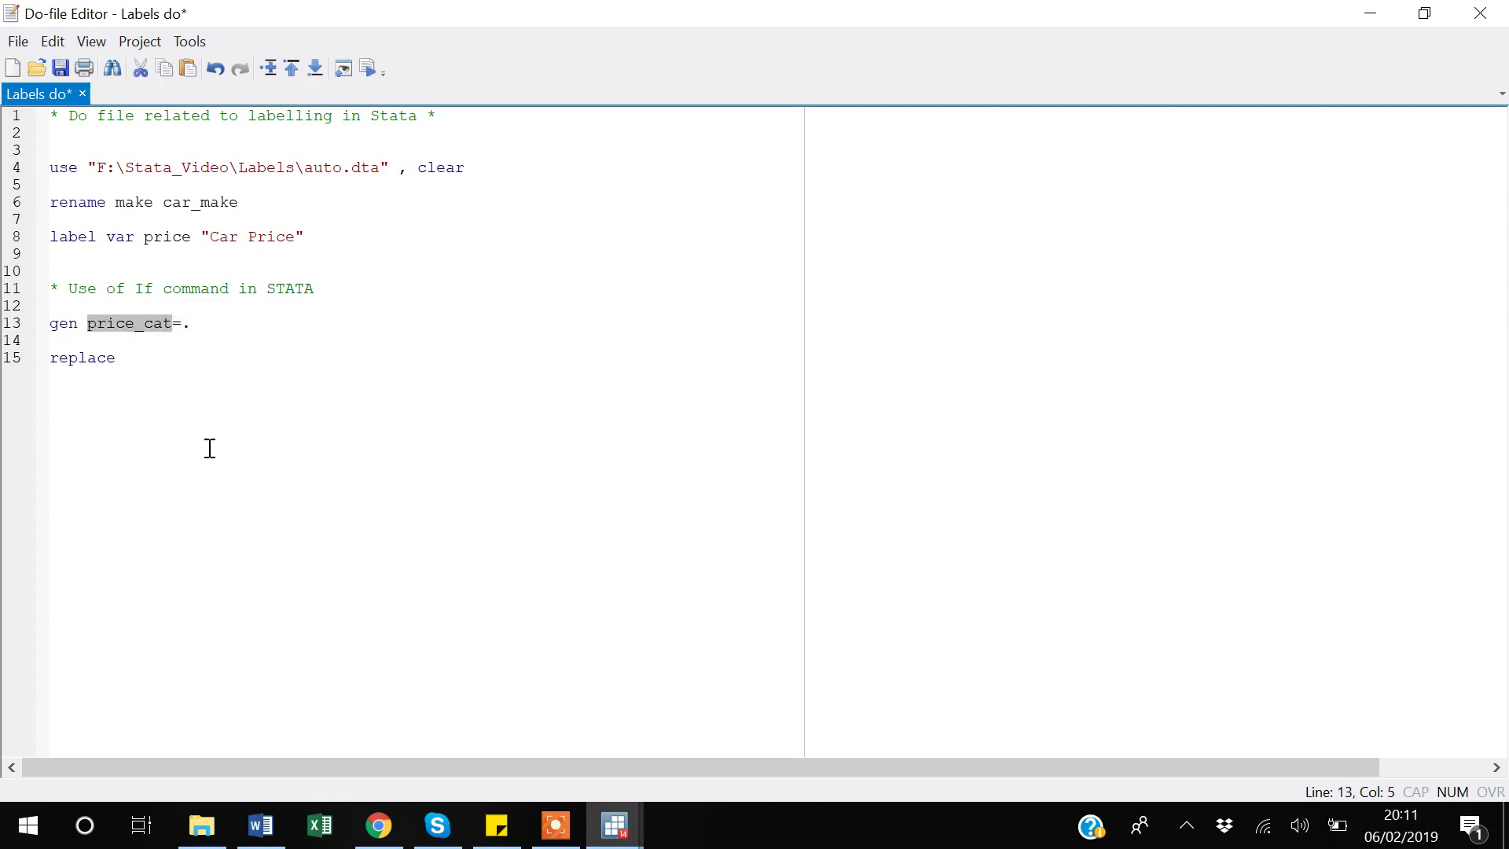
{"action": "left_click", "coordinate": [142, 358]}
{"action": "key", "text": "ctrl+v"}
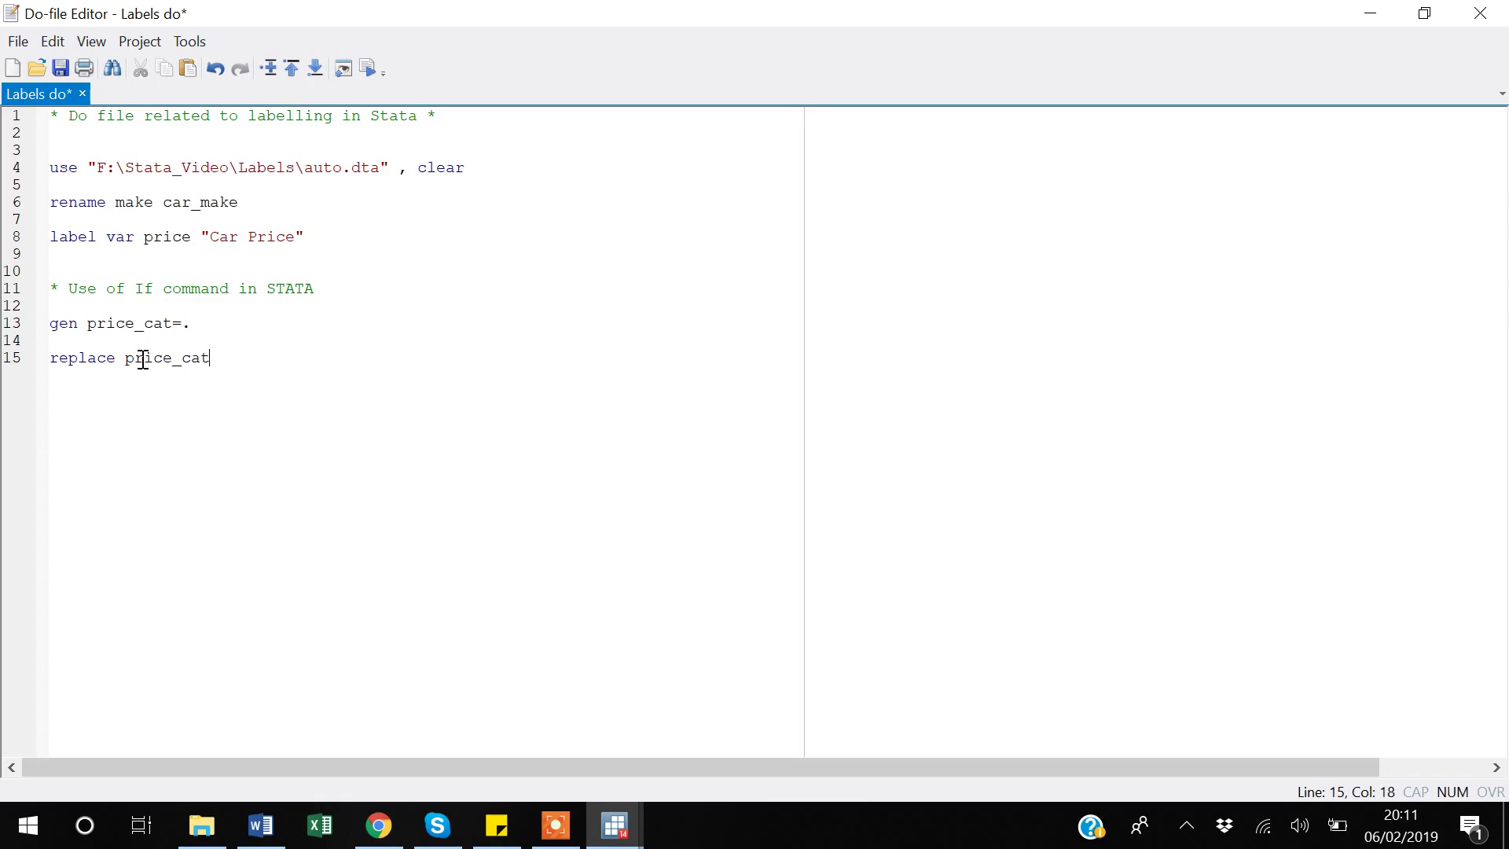
{"action": "type", "text": "=1 if"}
{"action": "key", "text": "alt+Tab"}
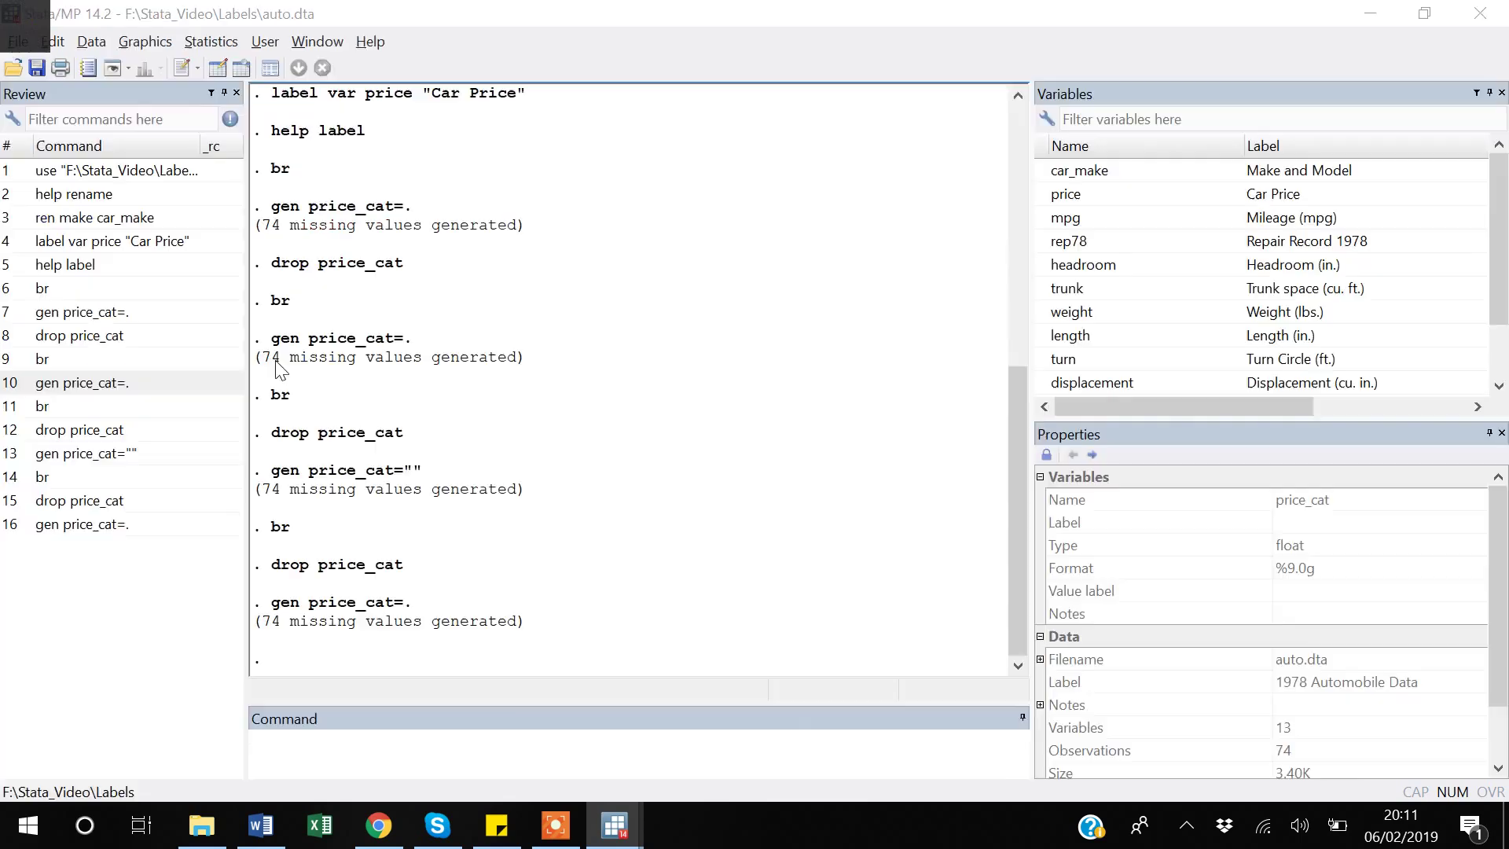
{"action": "key", "text": "alt+Tab"}
{"action": "type", "text": "price"}
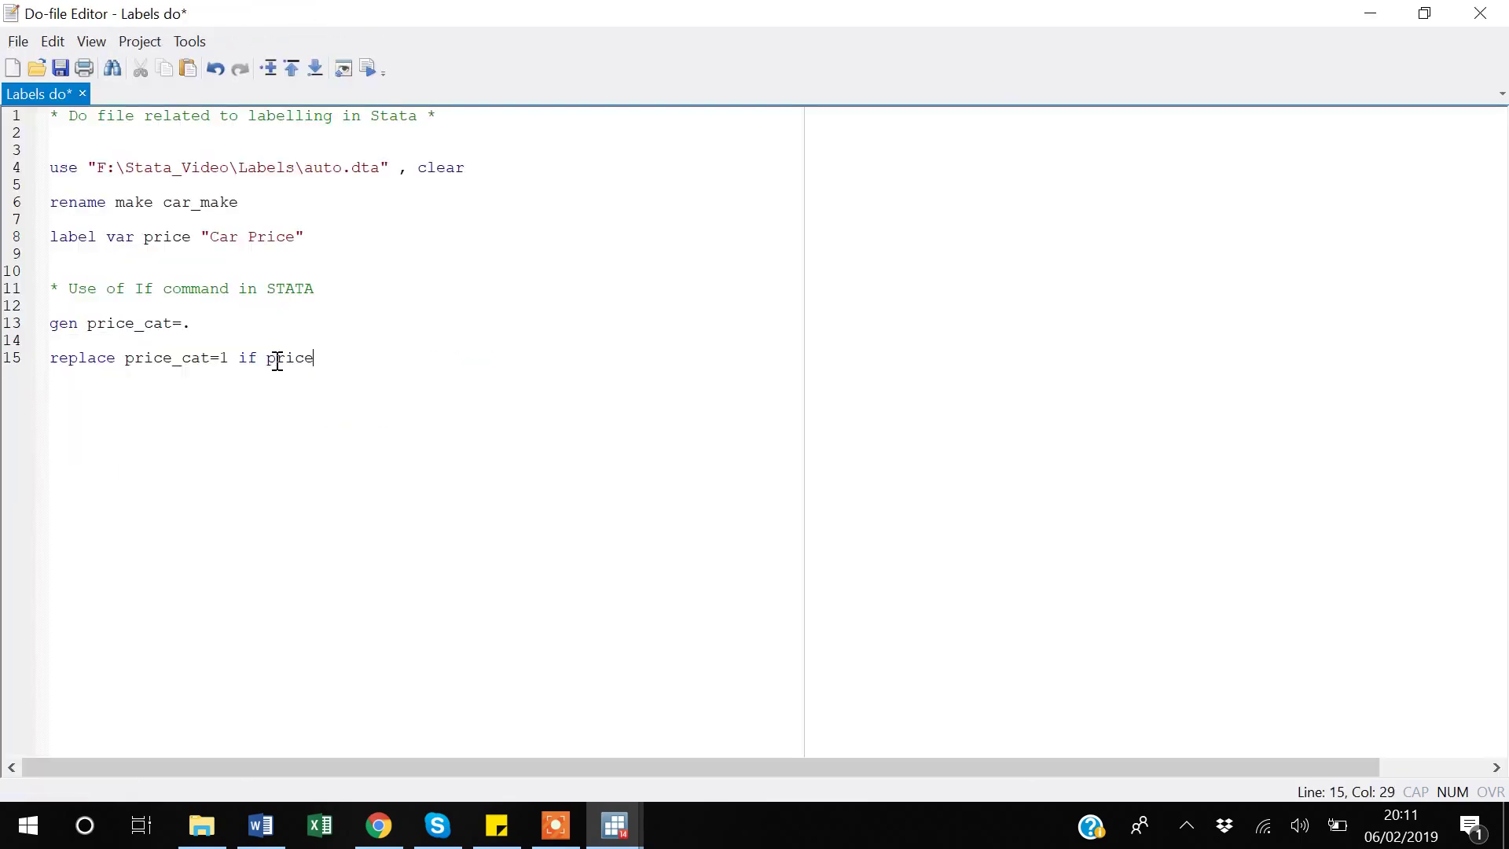
{"action": "type", "text": "<=5000"}
{"action": "key", "text": "Return"}
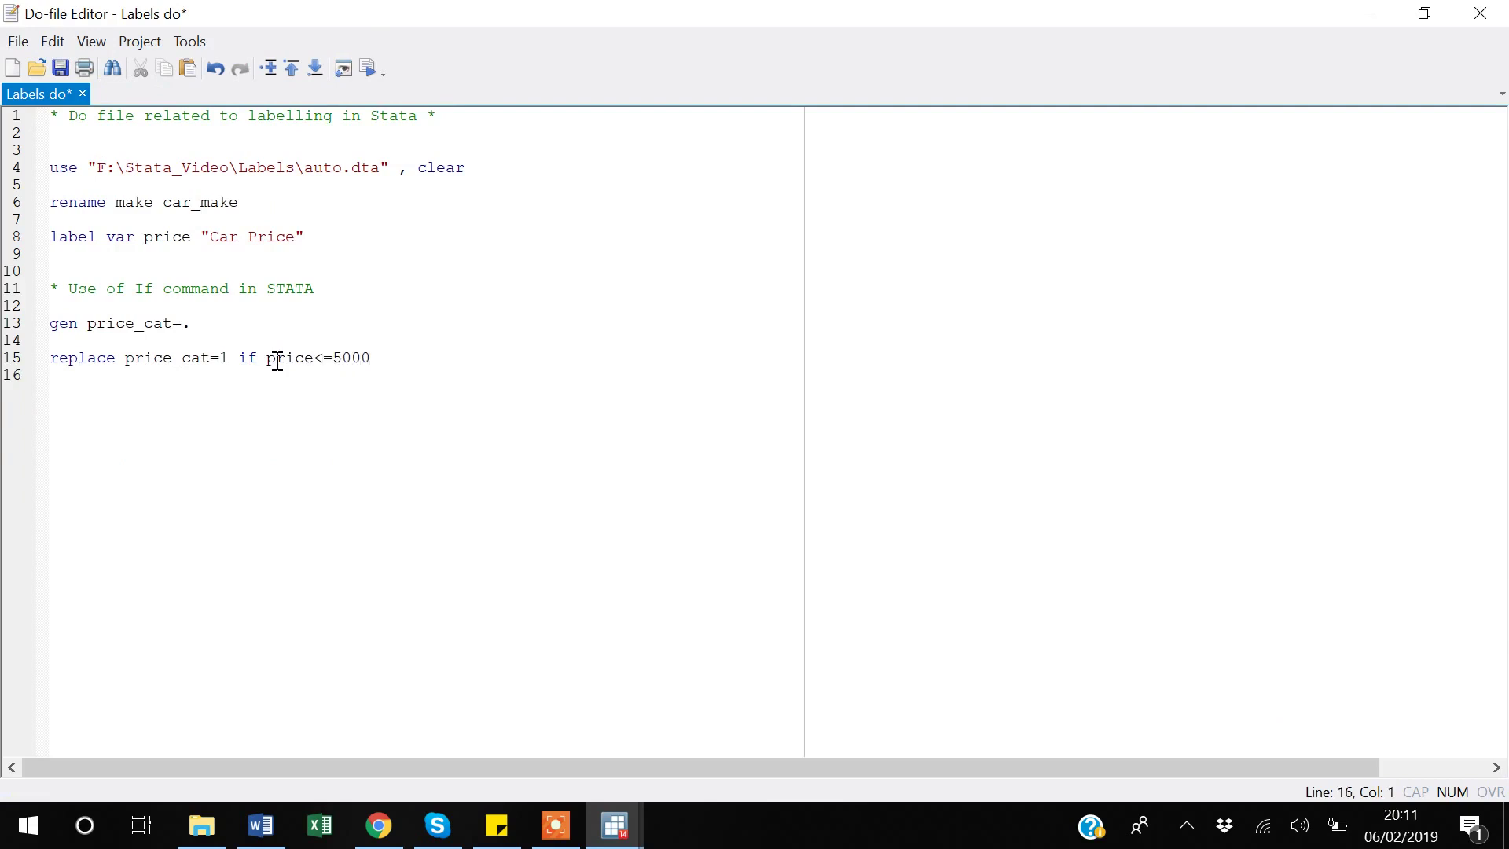
- Save Labels do and run the replace line, giving 37 real changes
{"action": "key", "text": "shift+Up"}
{"action": "key", "text": "shift+Up"}
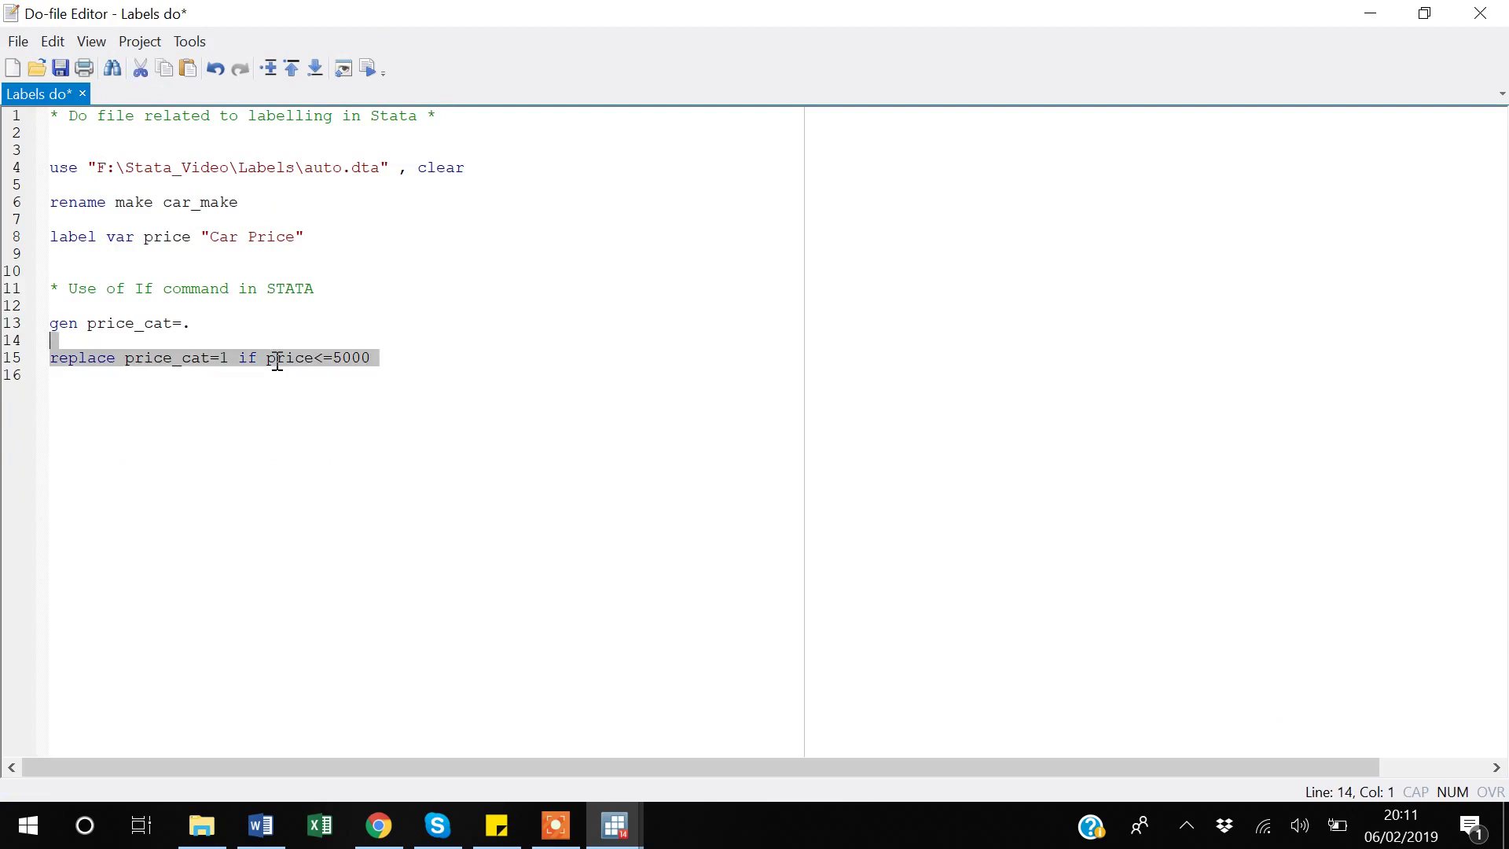
{"action": "key", "text": "ctrl+s"}
{"action": "key", "text": "shift+Down"}
{"action": "key", "text": "shift+End"}
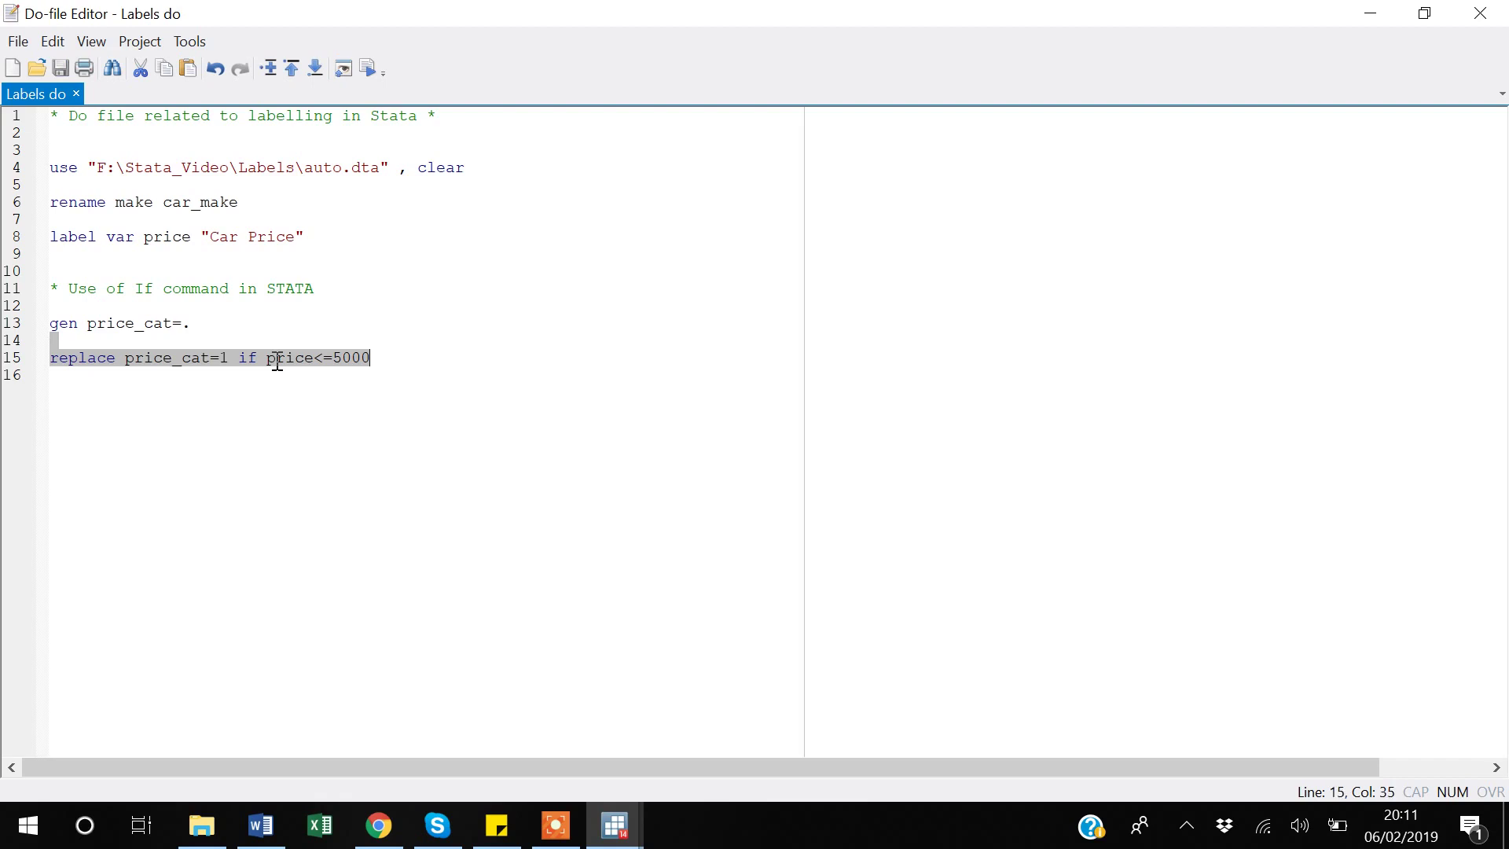
{"action": "key", "text": "ctrl+d"}
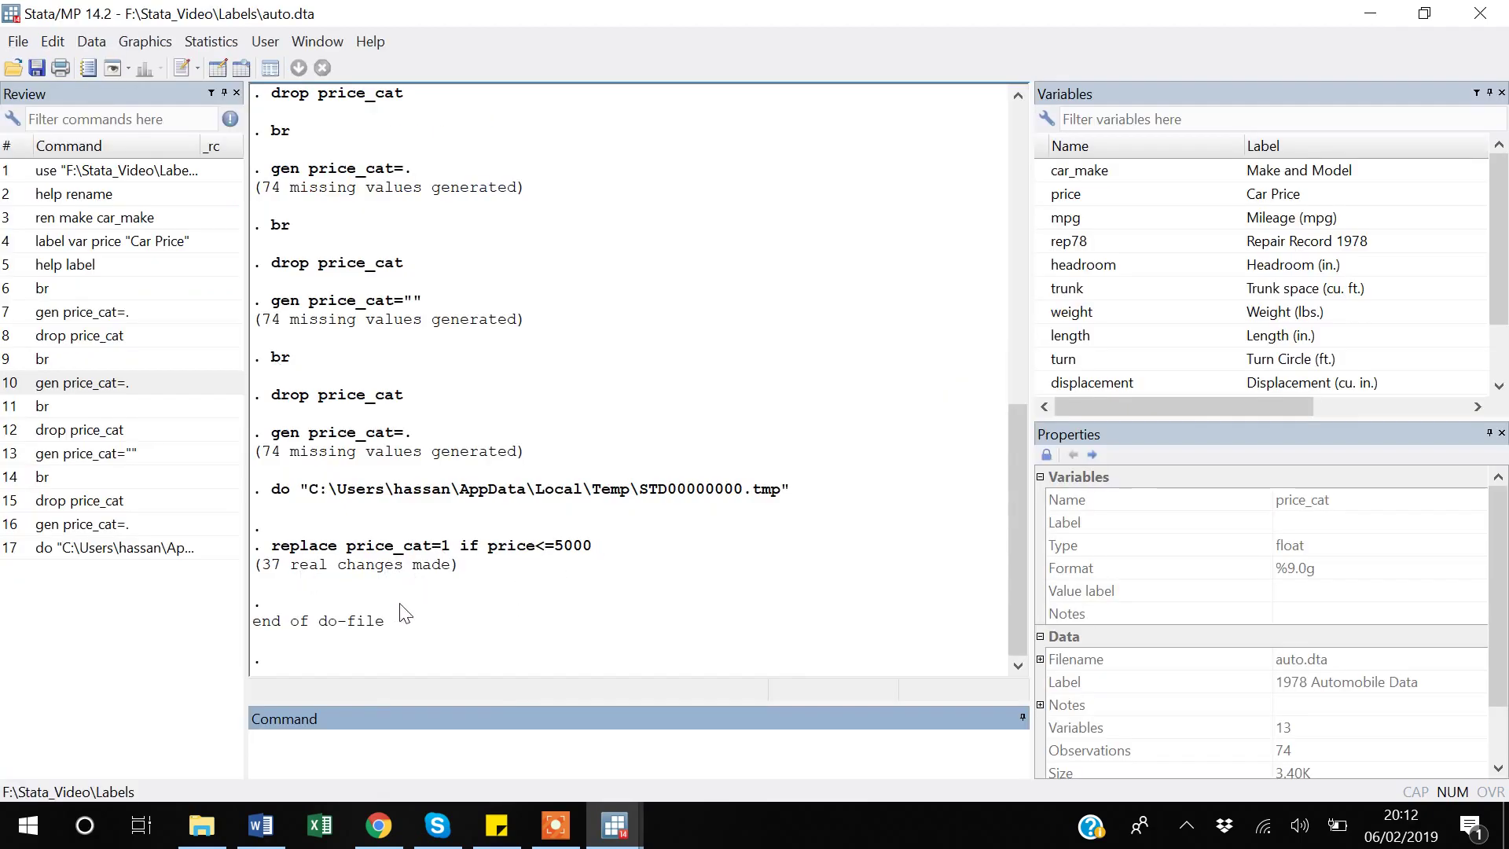
- Browse the data comparing price with price_cat row by row, then close the browser
{"action": "type", "text": "br"}
{"action": "key", "text": "Return"}
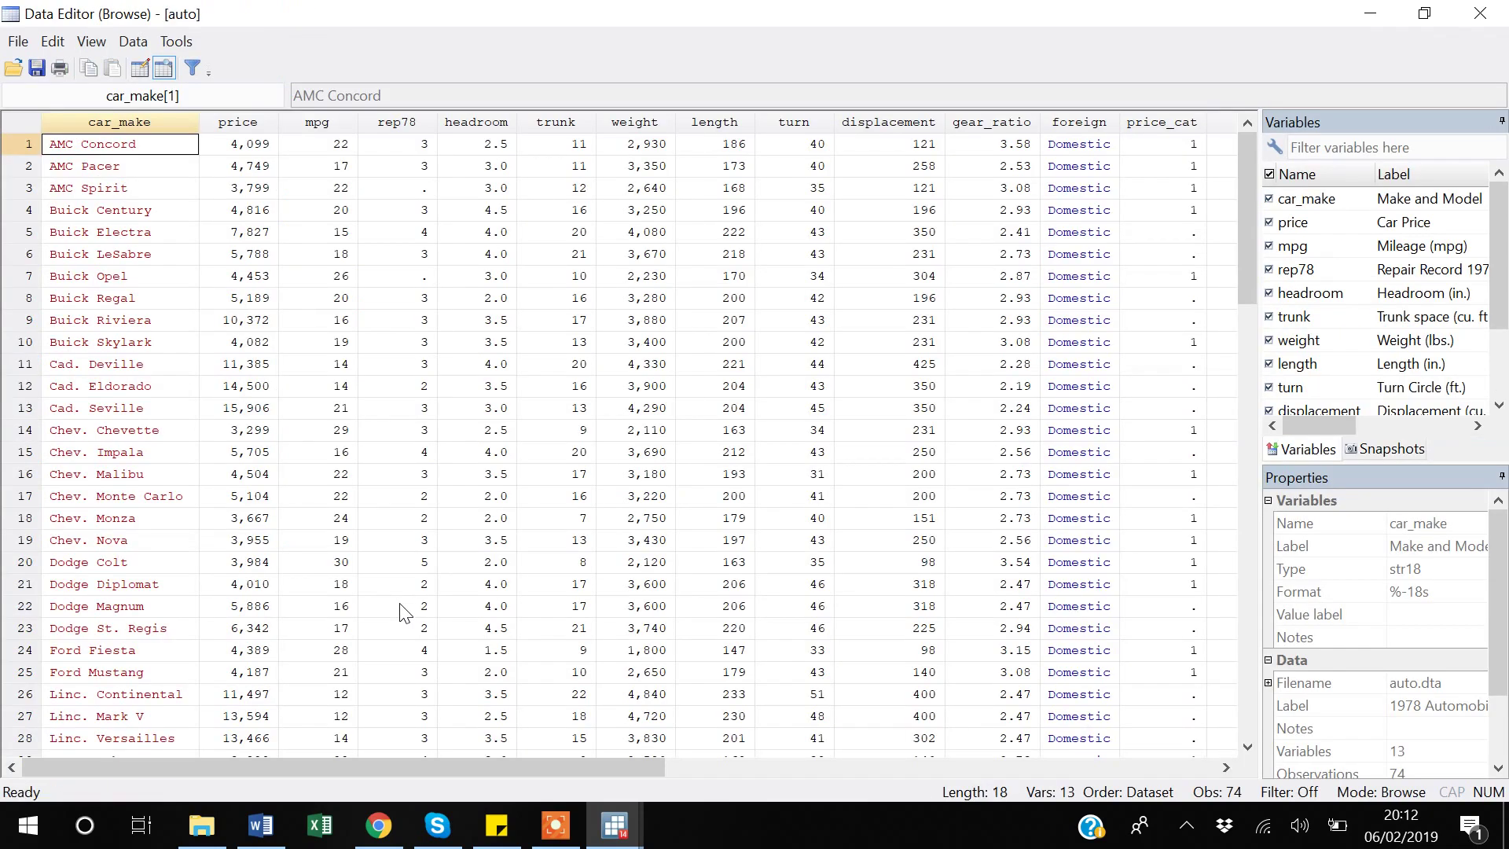
{"action": "key", "text": "Right"}
{"action": "key", "text": "Right"}
{"action": "key", "text": "Right"}
{"action": "key", "text": "Right"}
{"action": "key", "text": "Right"}
{"action": "key", "text": "Right"}
{"action": "key", "text": "Right"}
{"action": "key", "text": "Right"}
{"action": "key", "text": "Right"}
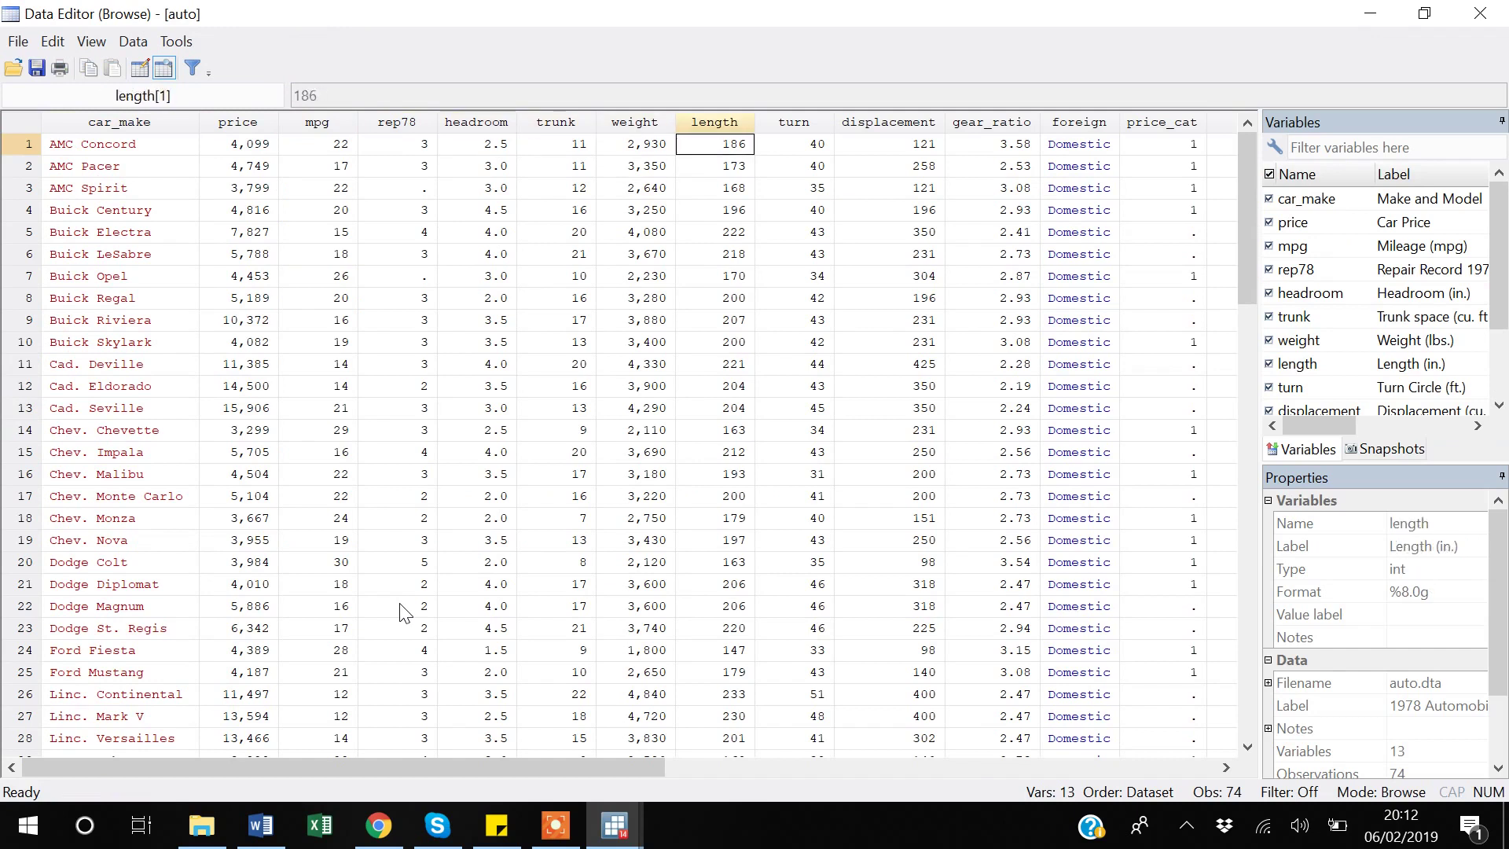
{"action": "key", "text": "Right"}
{"action": "key", "text": "Right"}
{"action": "key", "text": "Right"}
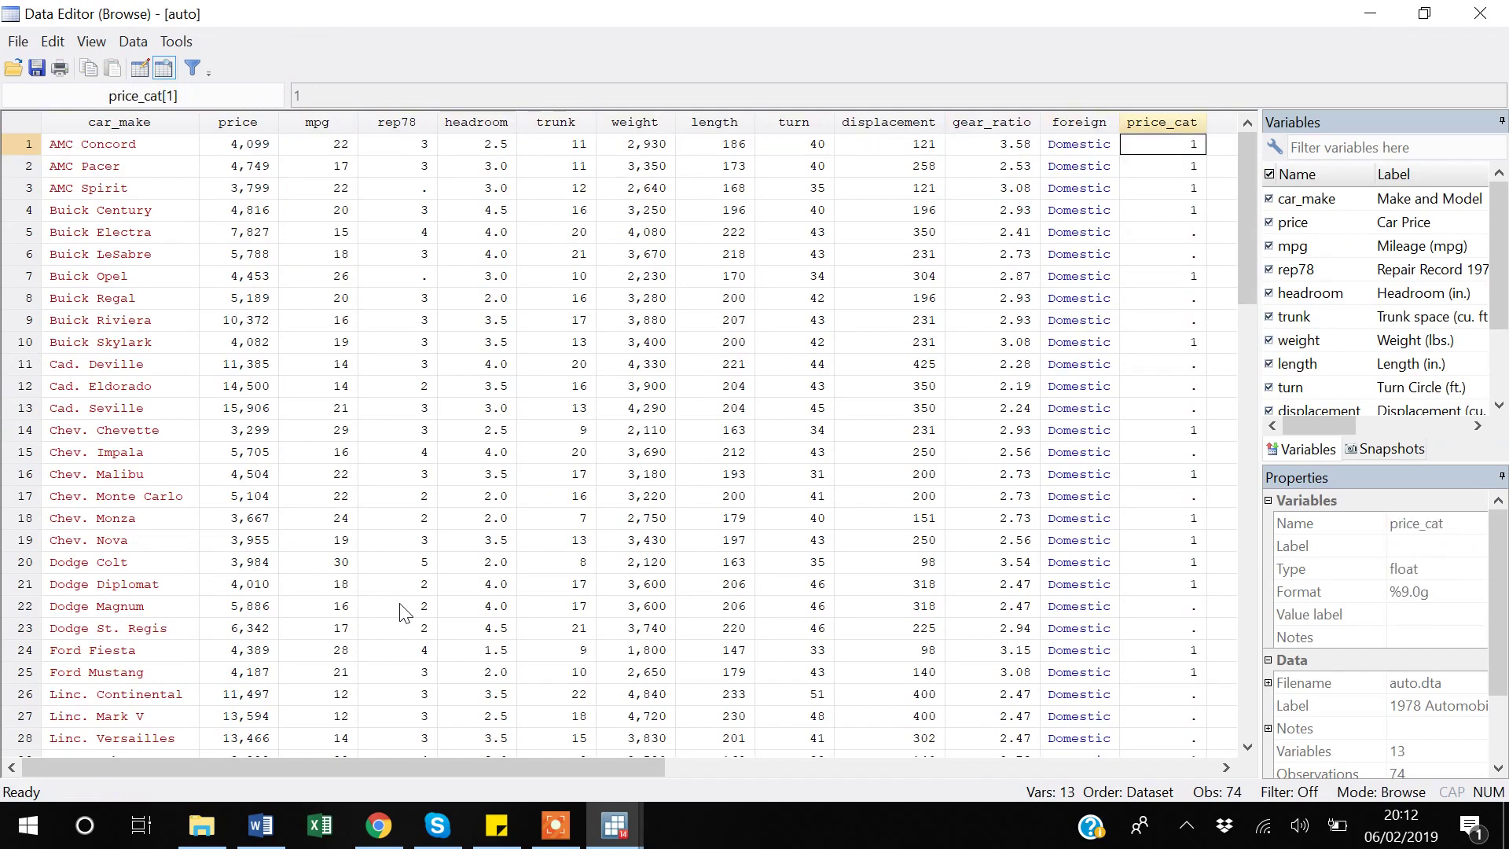
{"action": "key", "text": "Left"}
{"action": "key", "text": "Left"}
{"action": "key", "text": "Left"}
{"action": "key", "text": "Left"}
{"action": "key", "text": "Left"}
{"action": "key", "text": "Left"}
{"action": "key", "text": "Left"}
{"action": "key", "text": "Left"}
{"action": "key", "text": "Left"}
{"action": "key", "text": "Left"}
{"action": "key", "text": "Left"}
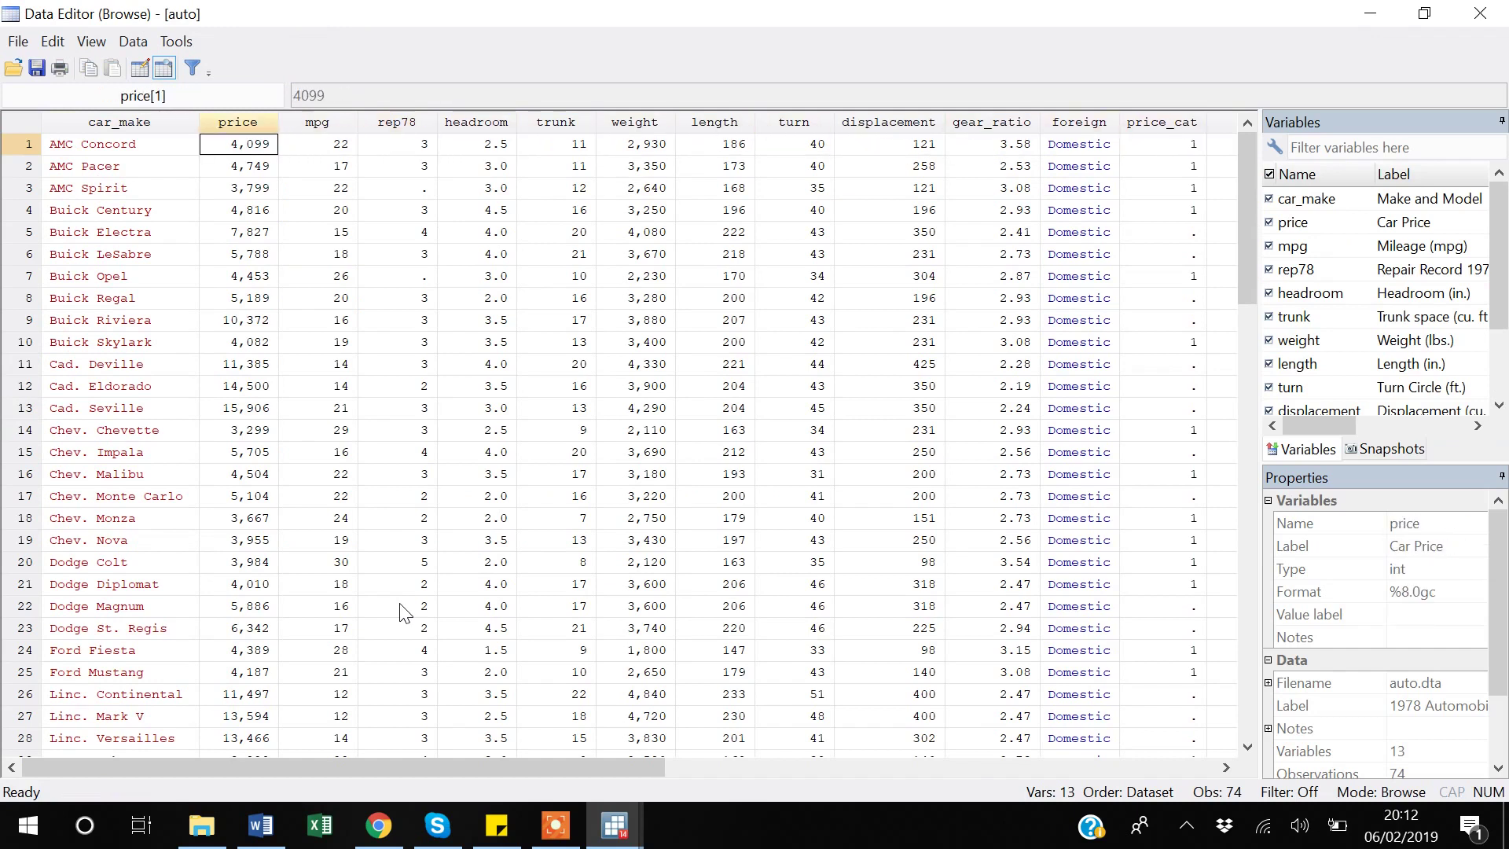
{"action": "key", "text": "Down"}
{"action": "key", "text": "Down"}
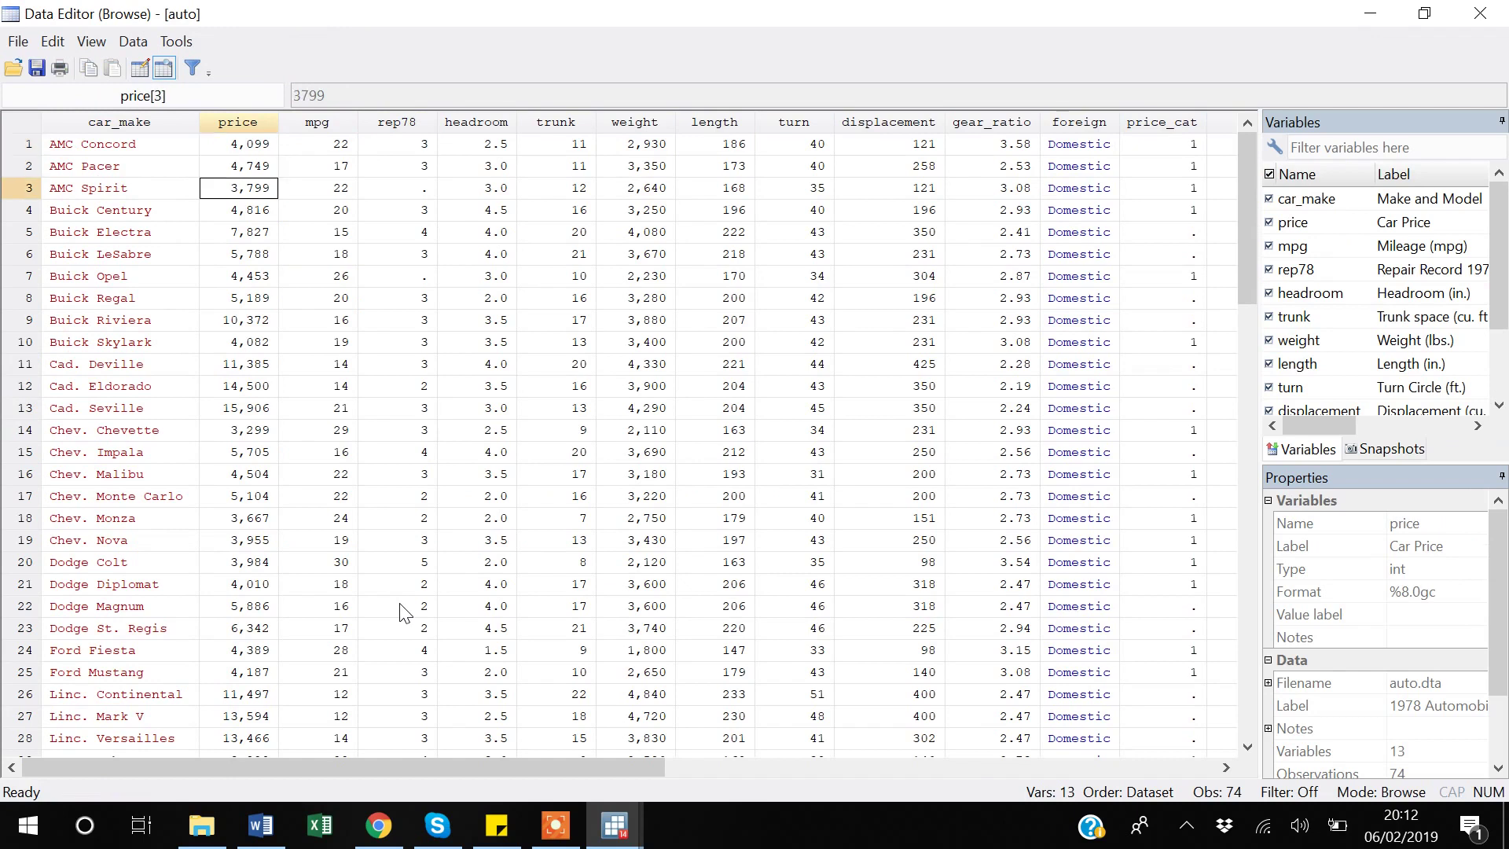
{"action": "key", "text": "Down"}
{"action": "key", "text": "Down"}
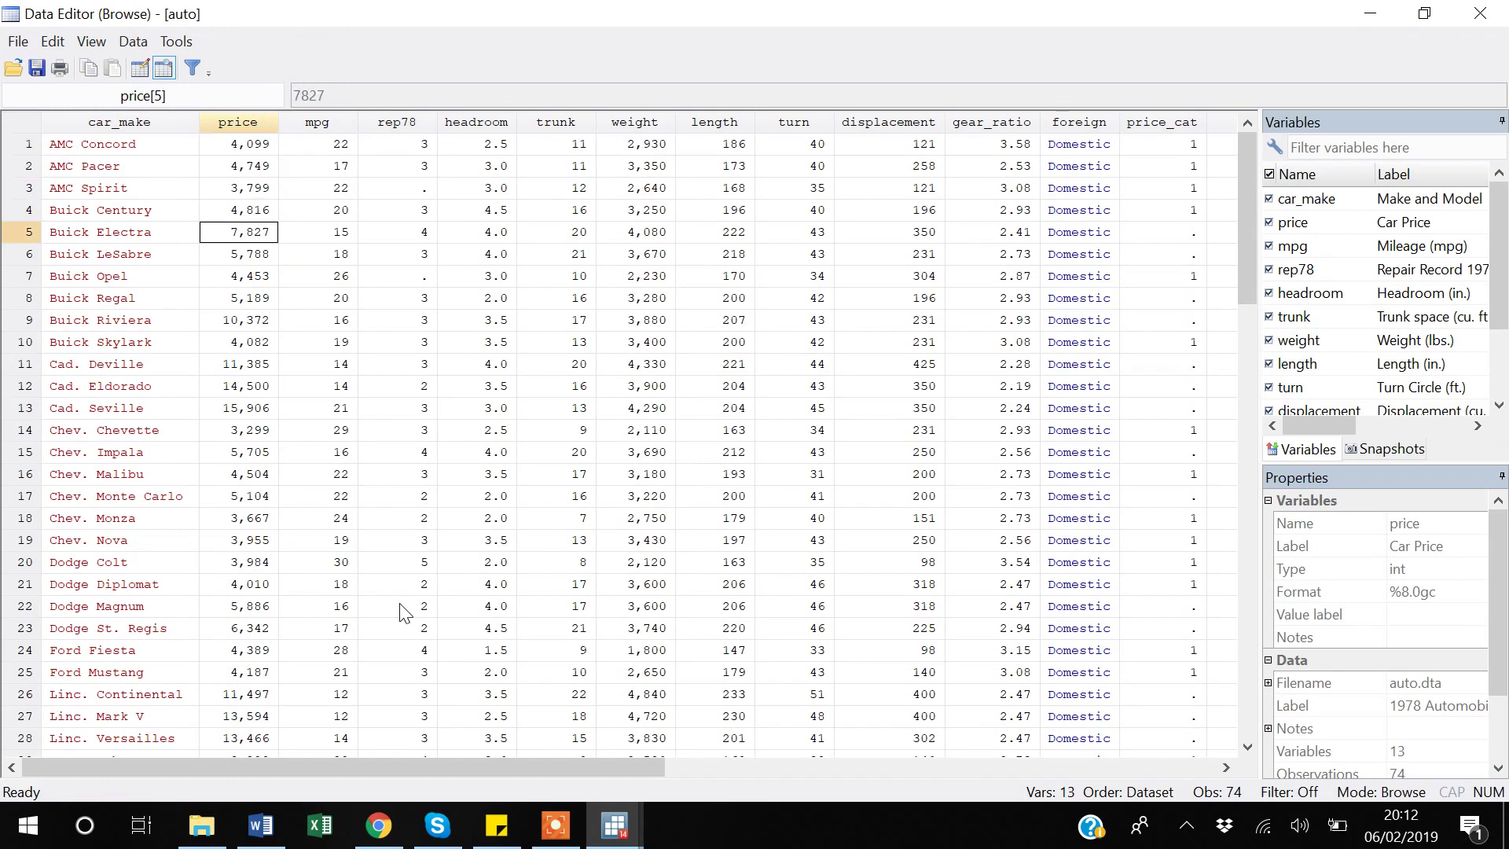
{"action": "key", "text": "Right"}
{"action": "key", "text": "Right"}
{"action": "key", "text": "Right"}
{"action": "key", "text": "Right"}
{"action": "key", "text": "Right"}
{"action": "key", "text": "Right"}
{"action": "key", "text": "Right"}
{"action": "key", "text": "Right"}
{"action": "key", "text": "Right"}
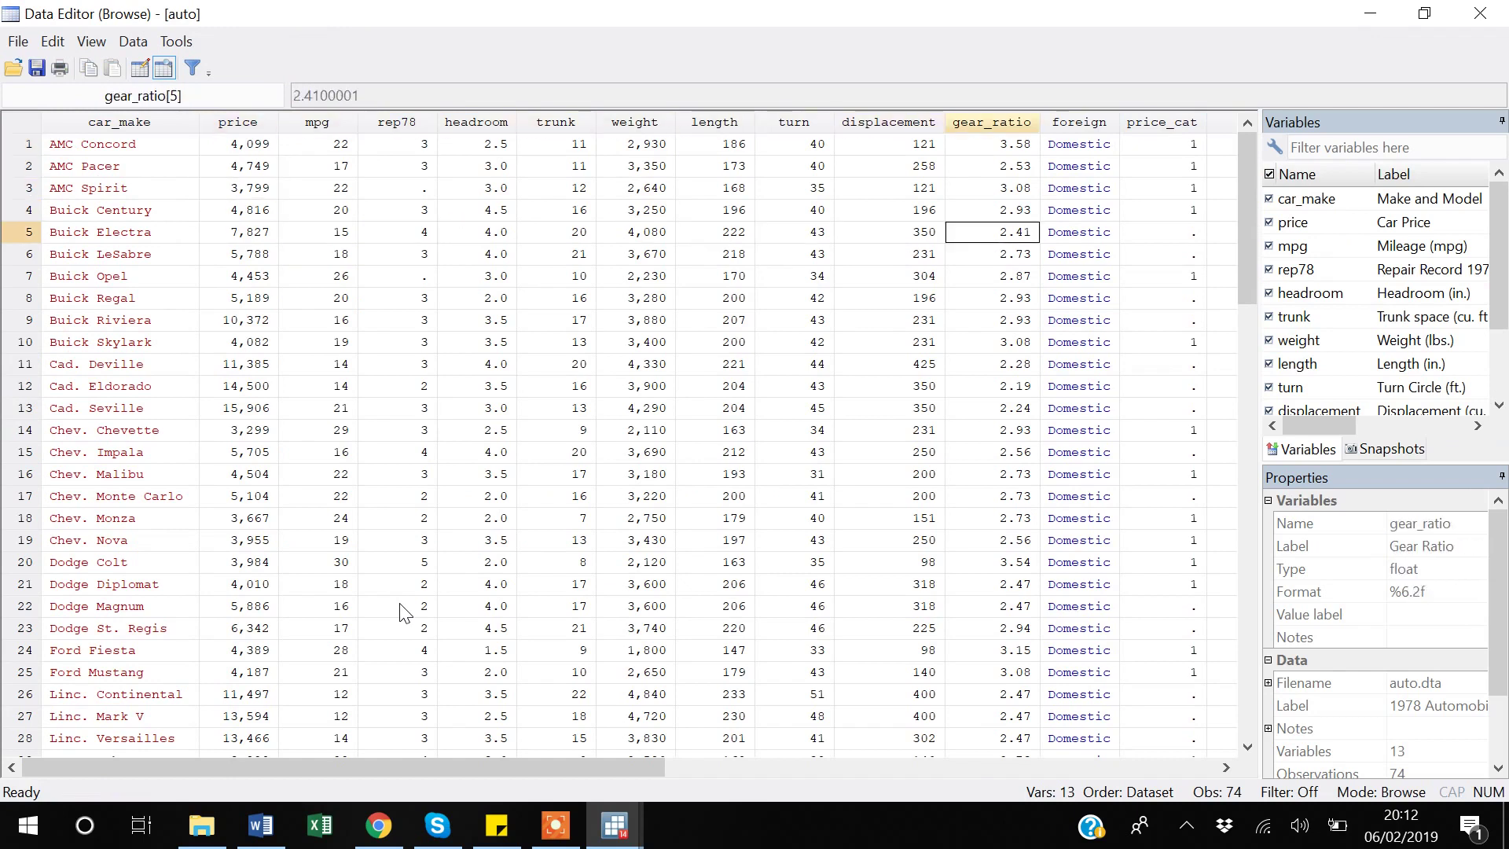
{"action": "key", "text": "Right"}
{"action": "key", "text": "Right"}
{"action": "key", "text": "Left"}
{"action": "key", "text": "Left"}
{"action": "key", "text": "Left"}
{"action": "key", "text": "Left"}
{"action": "key", "text": "Left"}
{"action": "key", "text": "Left"}
{"action": "key", "text": "Left"}
{"action": "key", "text": "Left"}
{"action": "key", "text": "Left"}
{"action": "key", "text": "Left"}
{"action": "key", "text": "Left"}
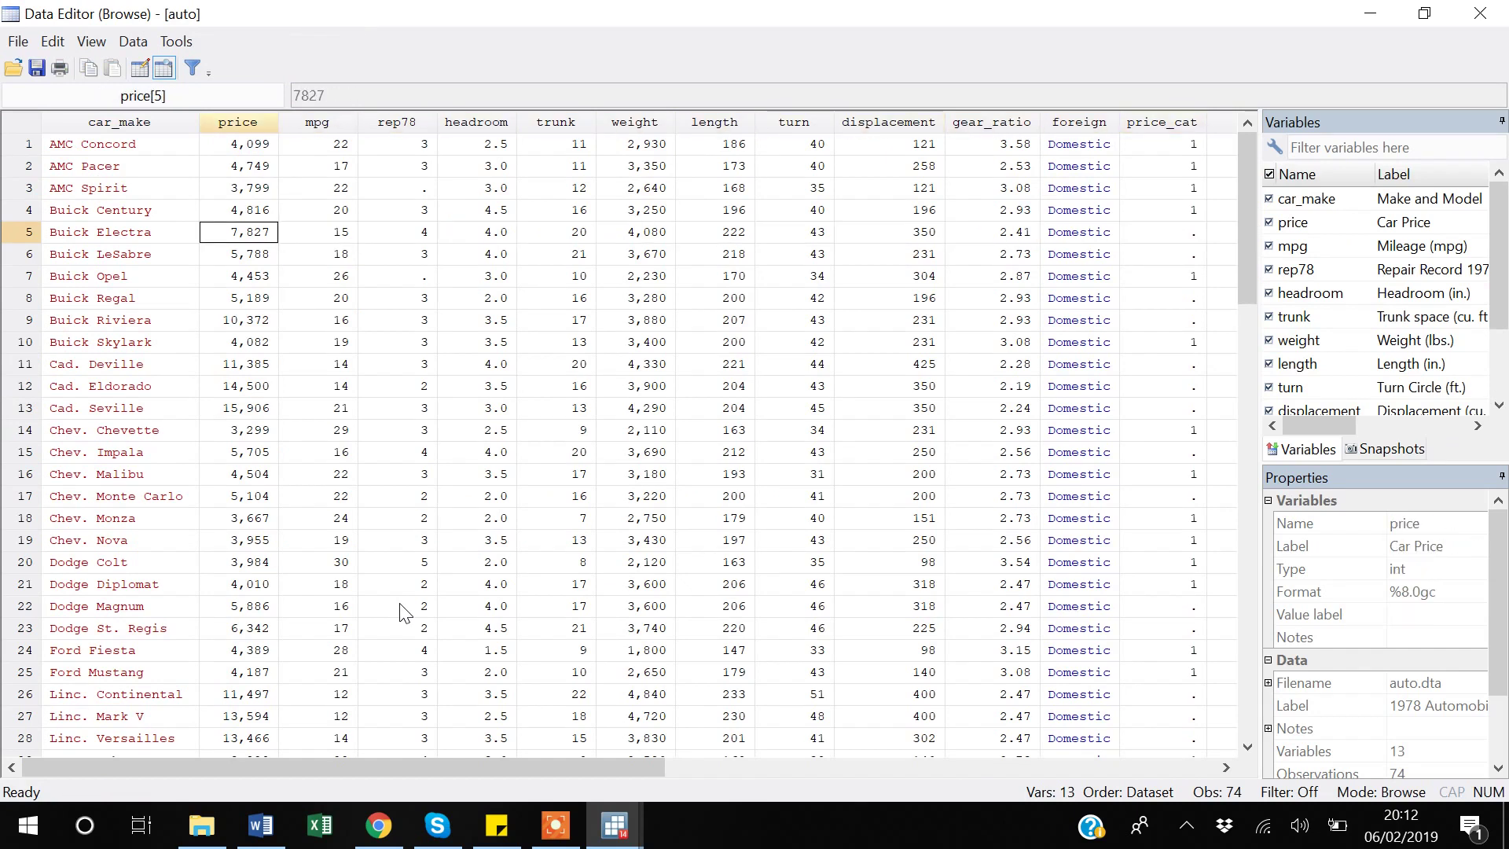
{"action": "key", "text": "Down"}
{"action": "key", "text": "Right"}
{"action": "key", "text": "Right"}
{"action": "key", "text": "Right"}
{"action": "key", "text": "Right"}
{"action": "key", "text": "Right"}
{"action": "key", "text": "Right"}
{"action": "key", "text": "Right"}
{"action": "key", "text": "Right"}
{"action": "key", "text": "Right"}
{"action": "key", "text": "Right"}
{"action": "key", "text": "Right"}
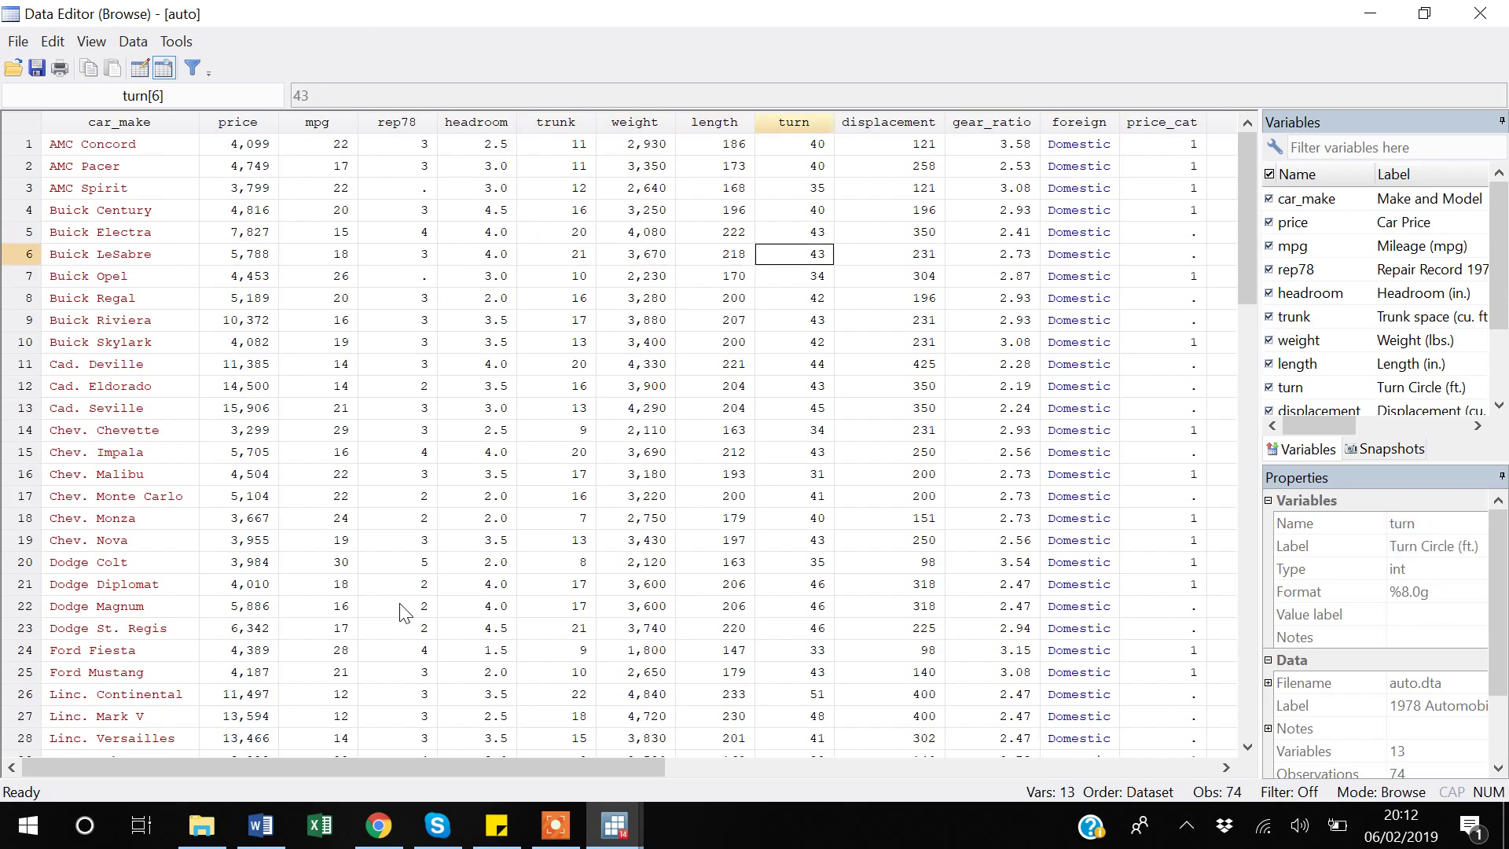
{"action": "key", "text": "Down"}
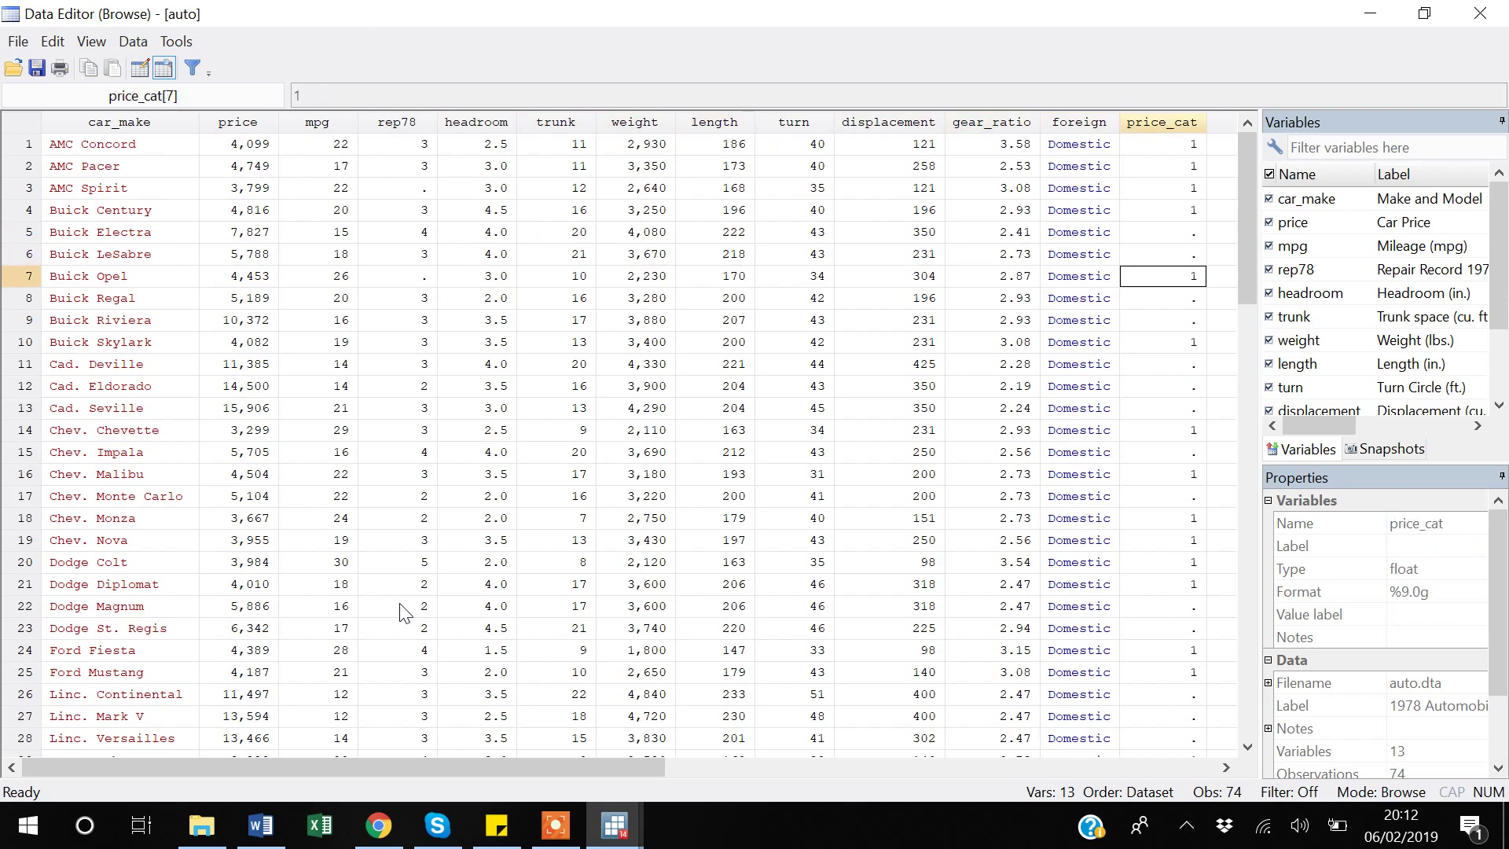
{"action": "key", "text": "Left"}
{"action": "key", "text": "Left"}
{"action": "key", "text": "Left"}
{"action": "key", "text": "Left"}
{"action": "key", "text": "Left"}
{"action": "key", "text": "Left"}
{"action": "key", "text": "Left"}
{"action": "key", "text": "Left"}
{"action": "key", "text": "Left"}
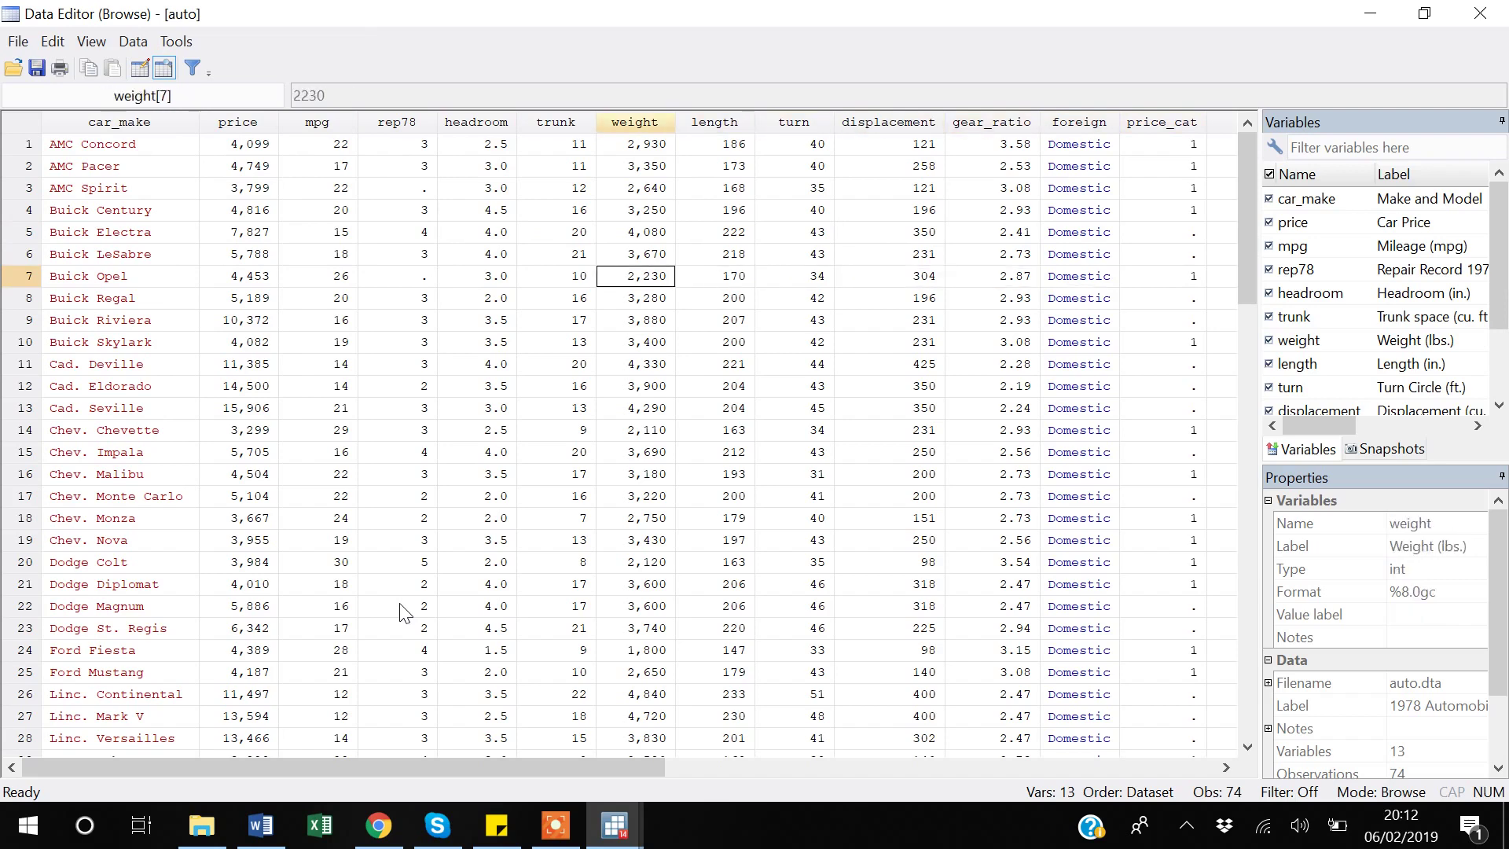
{"action": "key", "text": "Left"}
{"action": "key", "text": "Left"}
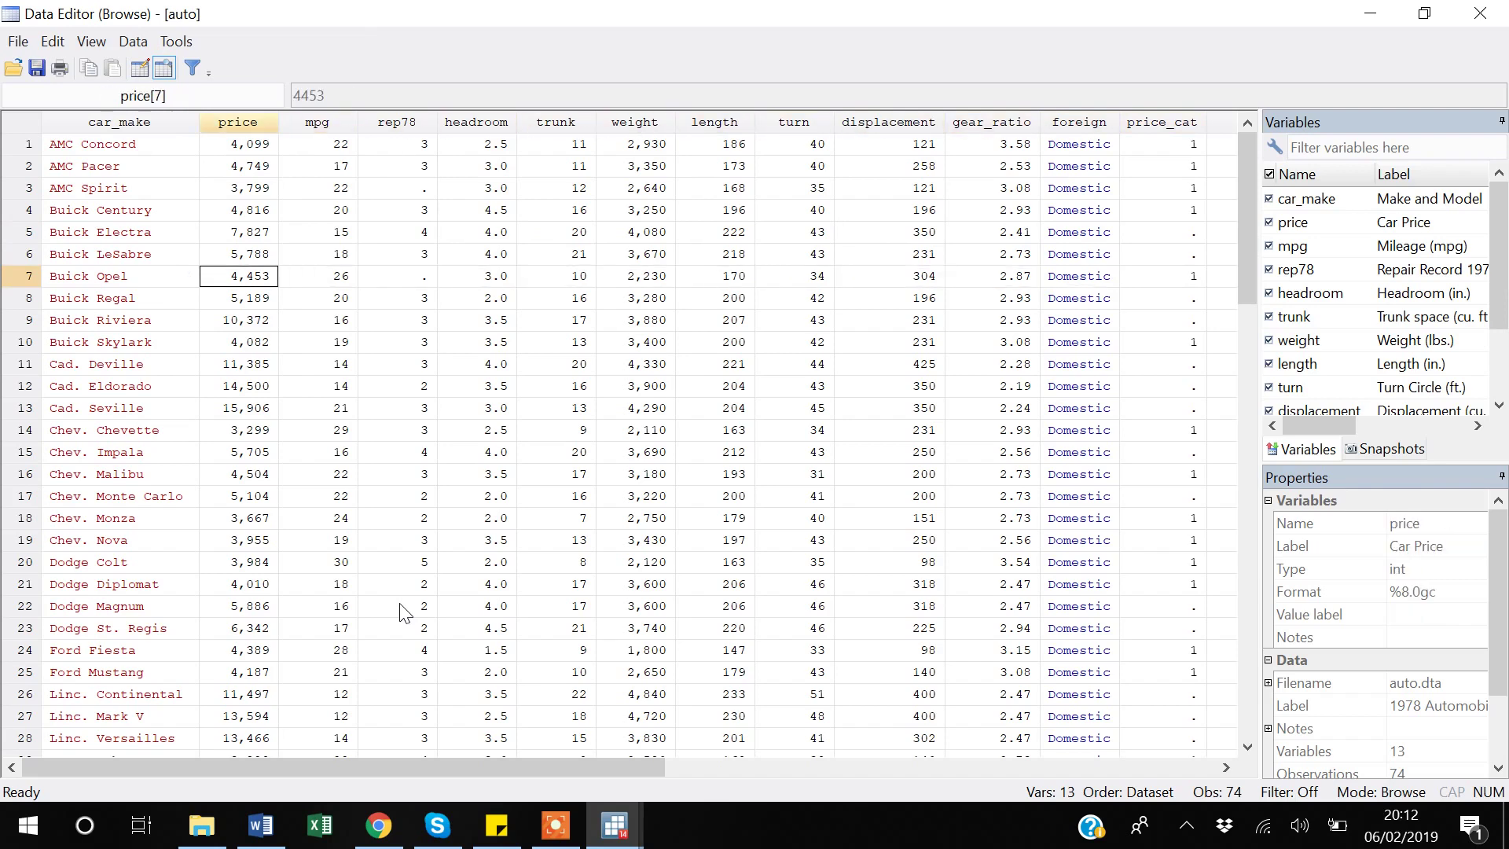
{"action": "key", "text": "alt+F4"}
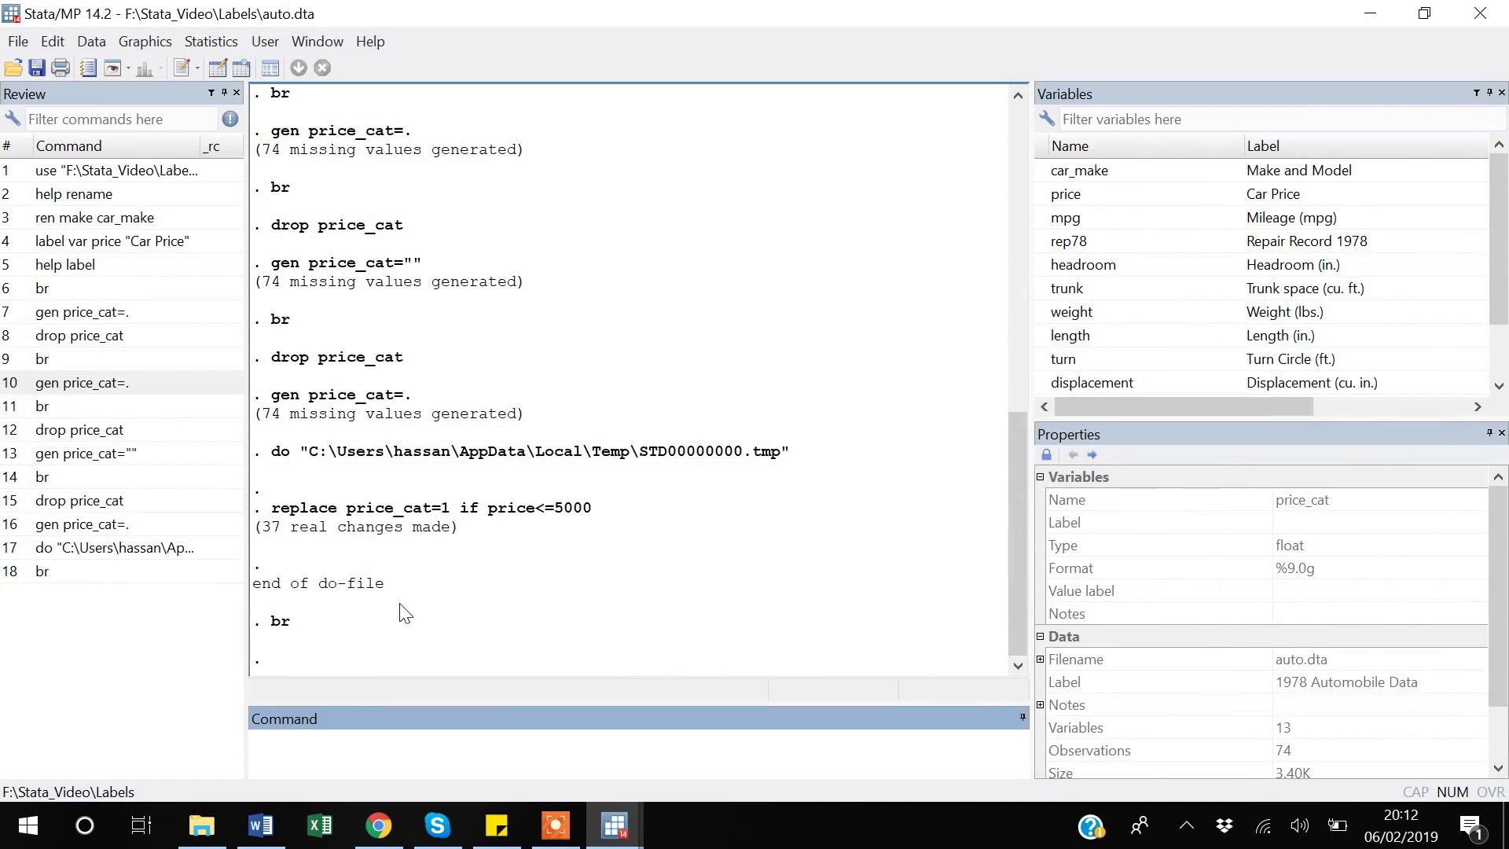
- Duplicate the price<=5000 replace line and change <= to == in the copy
{"action": "key", "text": "alt+Tab"}
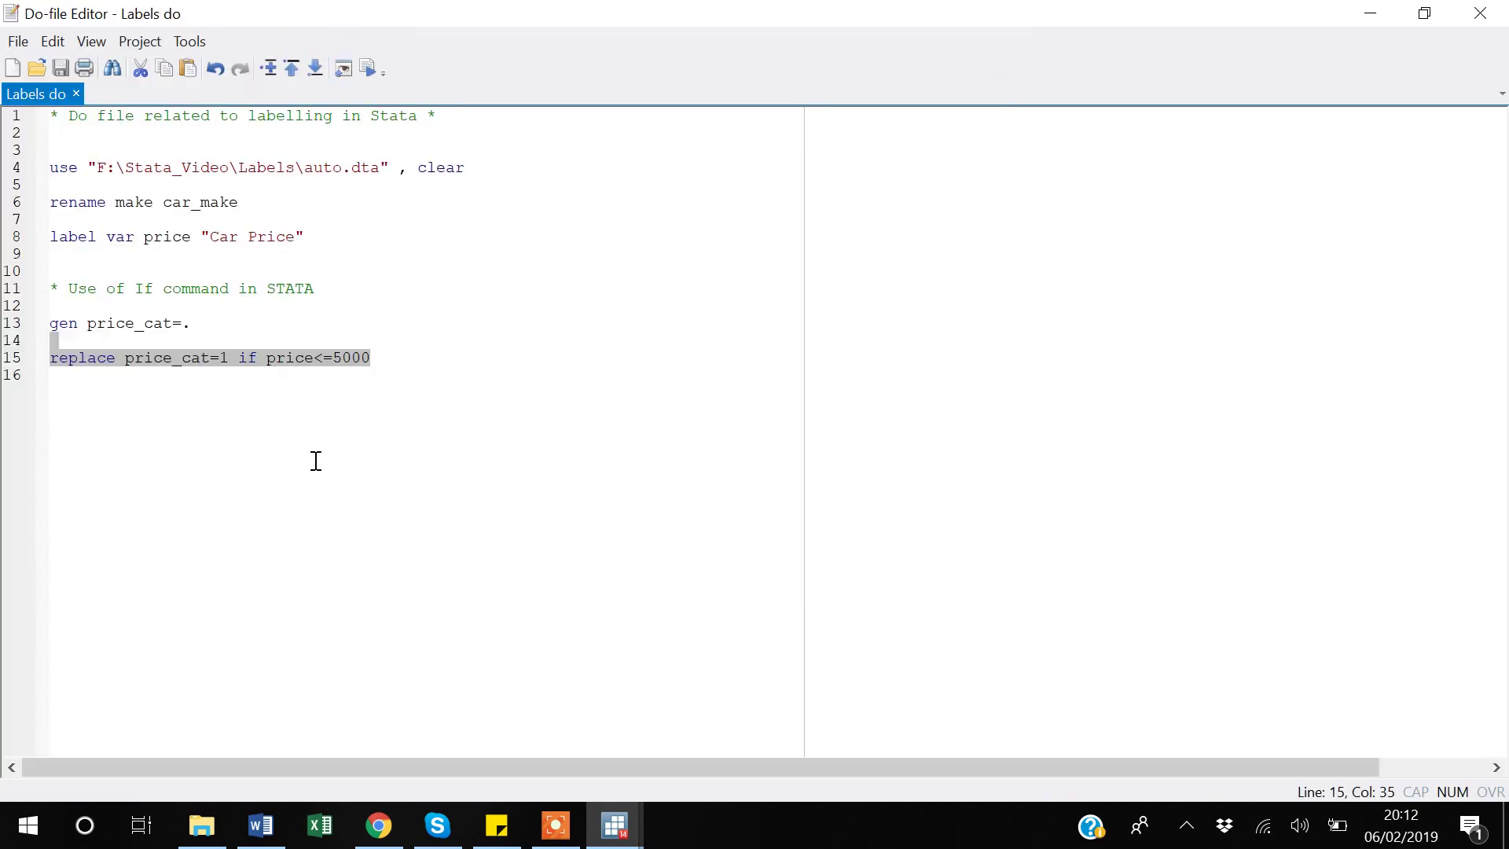
{"action": "left_click", "coordinate": [248, 385]}
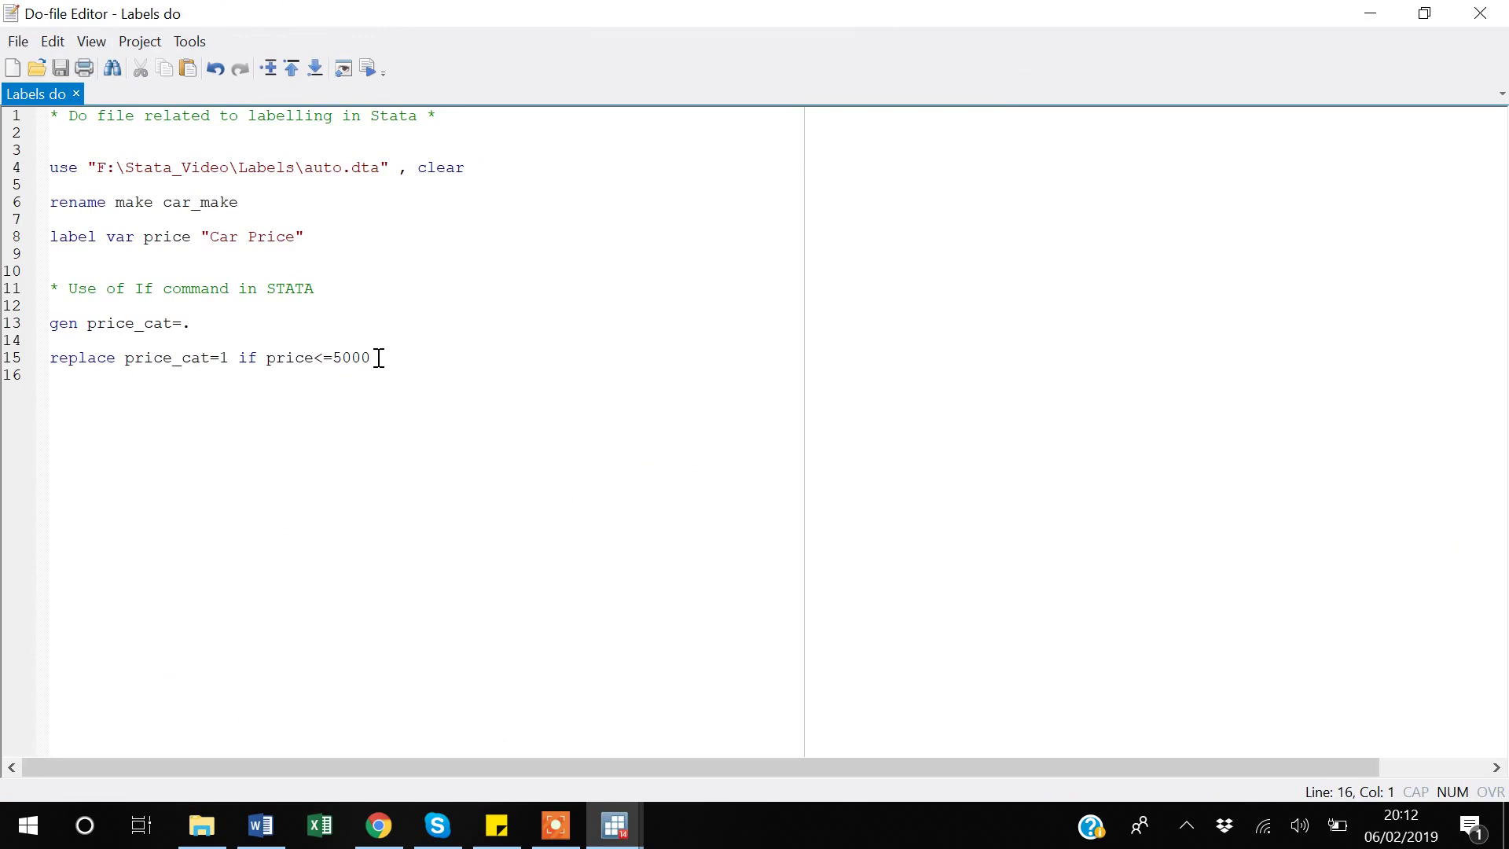
{"action": "left_click_drag", "start_coordinate": [378, 358], "coordinate": [56, 373]}
{"action": "key", "text": "ctrl+c"}
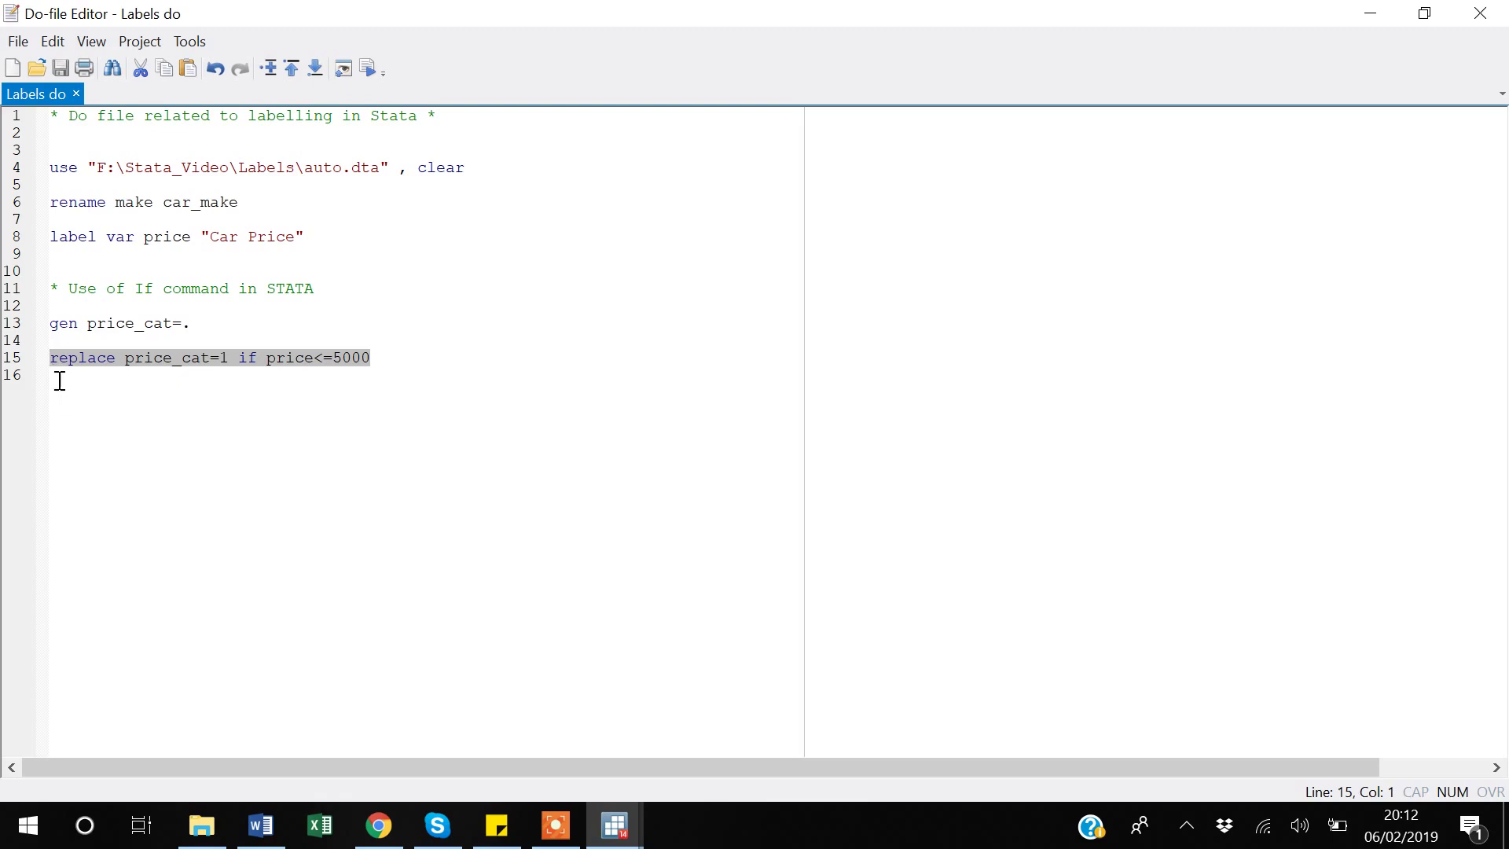
{"action": "left_click", "coordinate": [58, 376]}
{"action": "key", "text": "ctrl+v"}
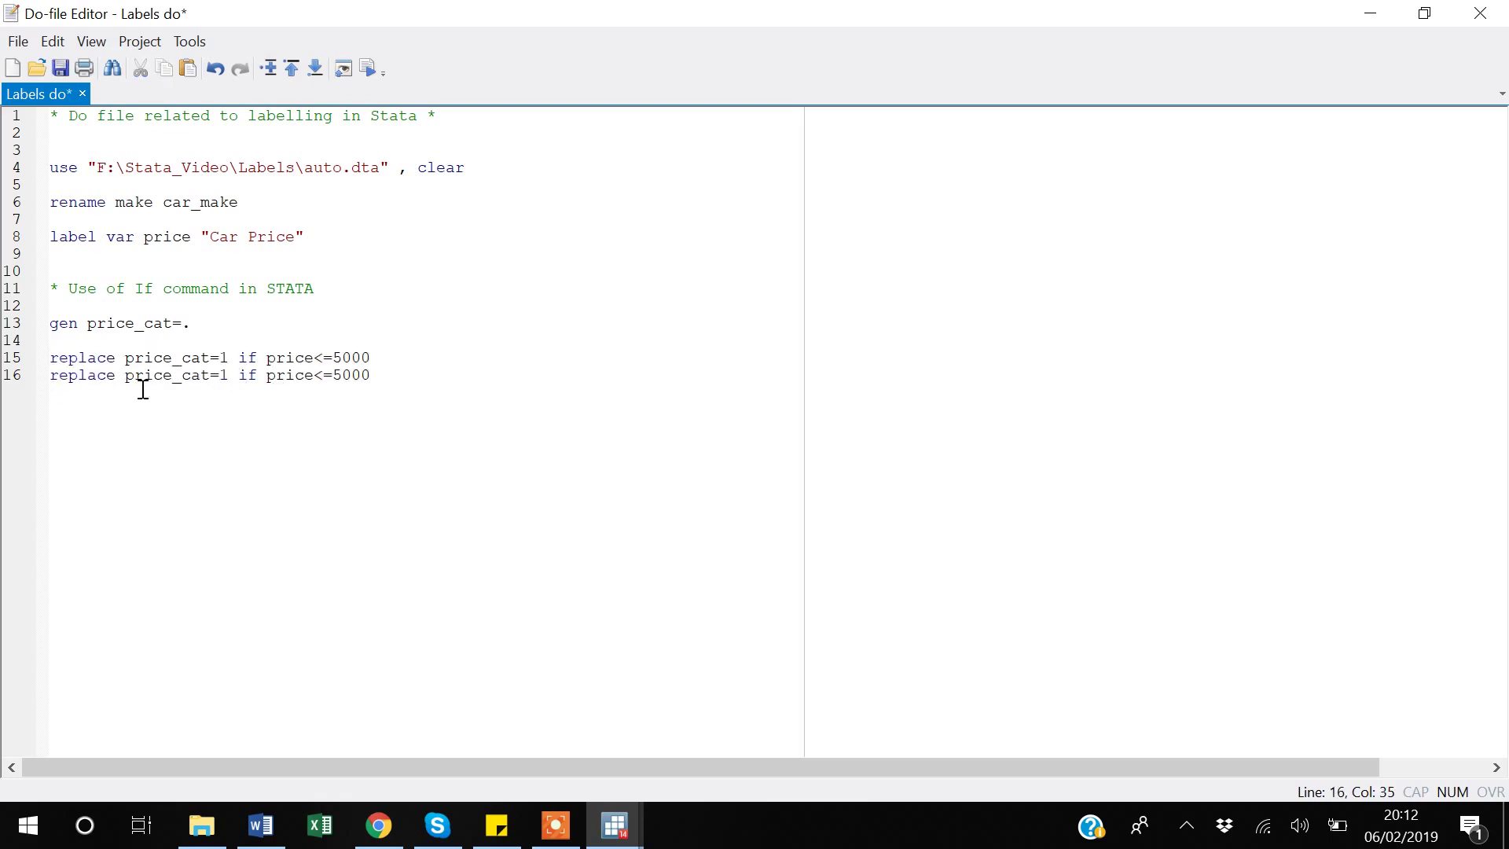
{"action": "left_click", "coordinate": [334, 362]}
{"action": "left_click", "coordinate": [324, 377]}
{"action": "key", "text": "BackSpace"}
{"action": "type", "text": "="}
- Add a blank line after line 15 and select the price==5000 line
{"action": "left_click", "coordinate": [414, 375]}
{"action": "left_click", "coordinate": [387, 357]}
{"action": "type", "text": "4"}
{"action": "key", "text": "BackSpace"}
{"action": "key", "text": "Return"}
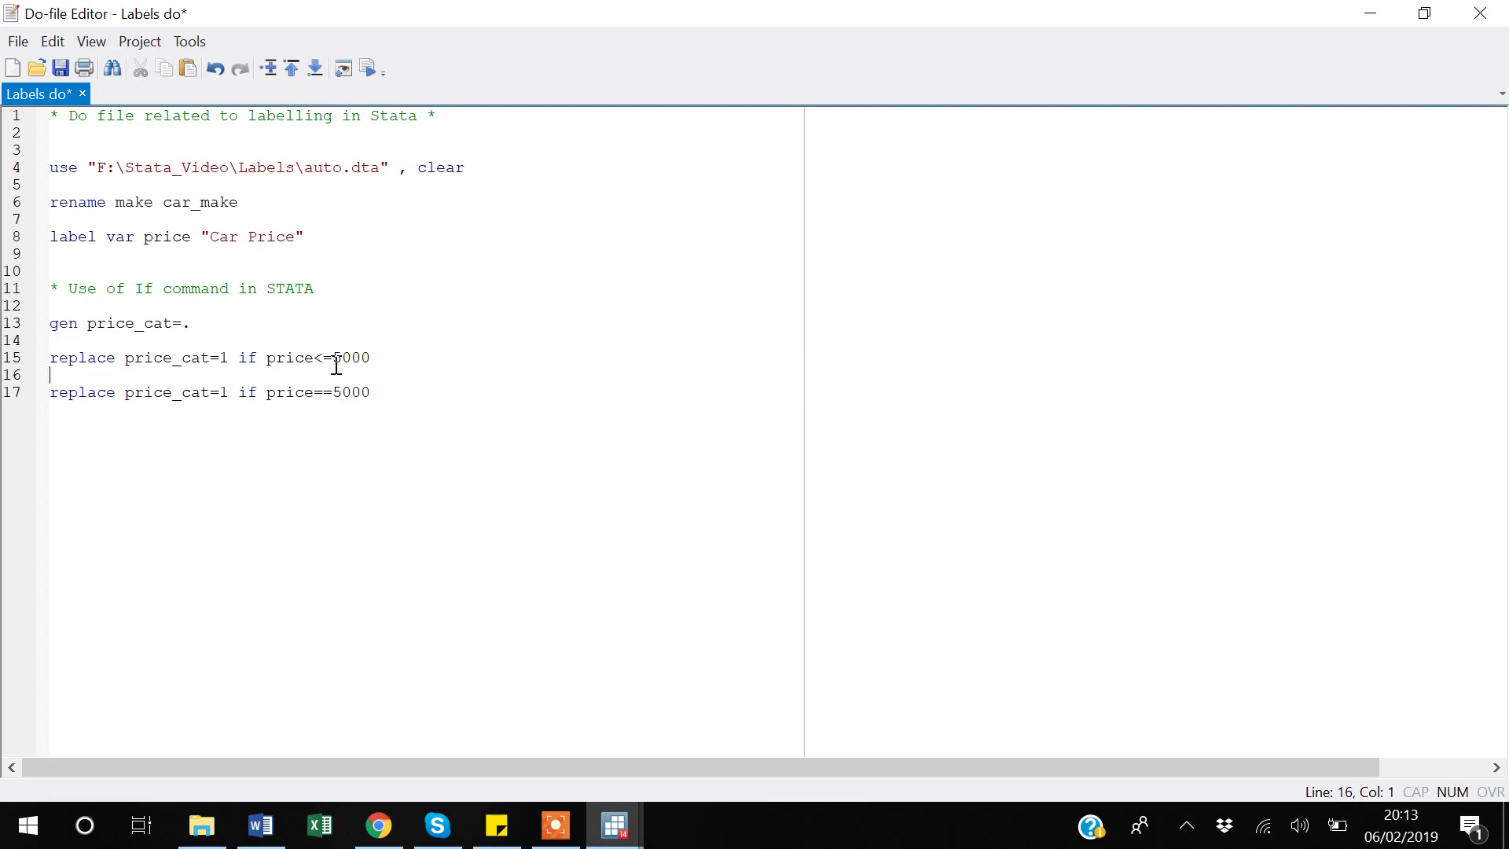
{"action": "key", "text": "shift+Down"}
{"action": "key", "text": "shift+End"}
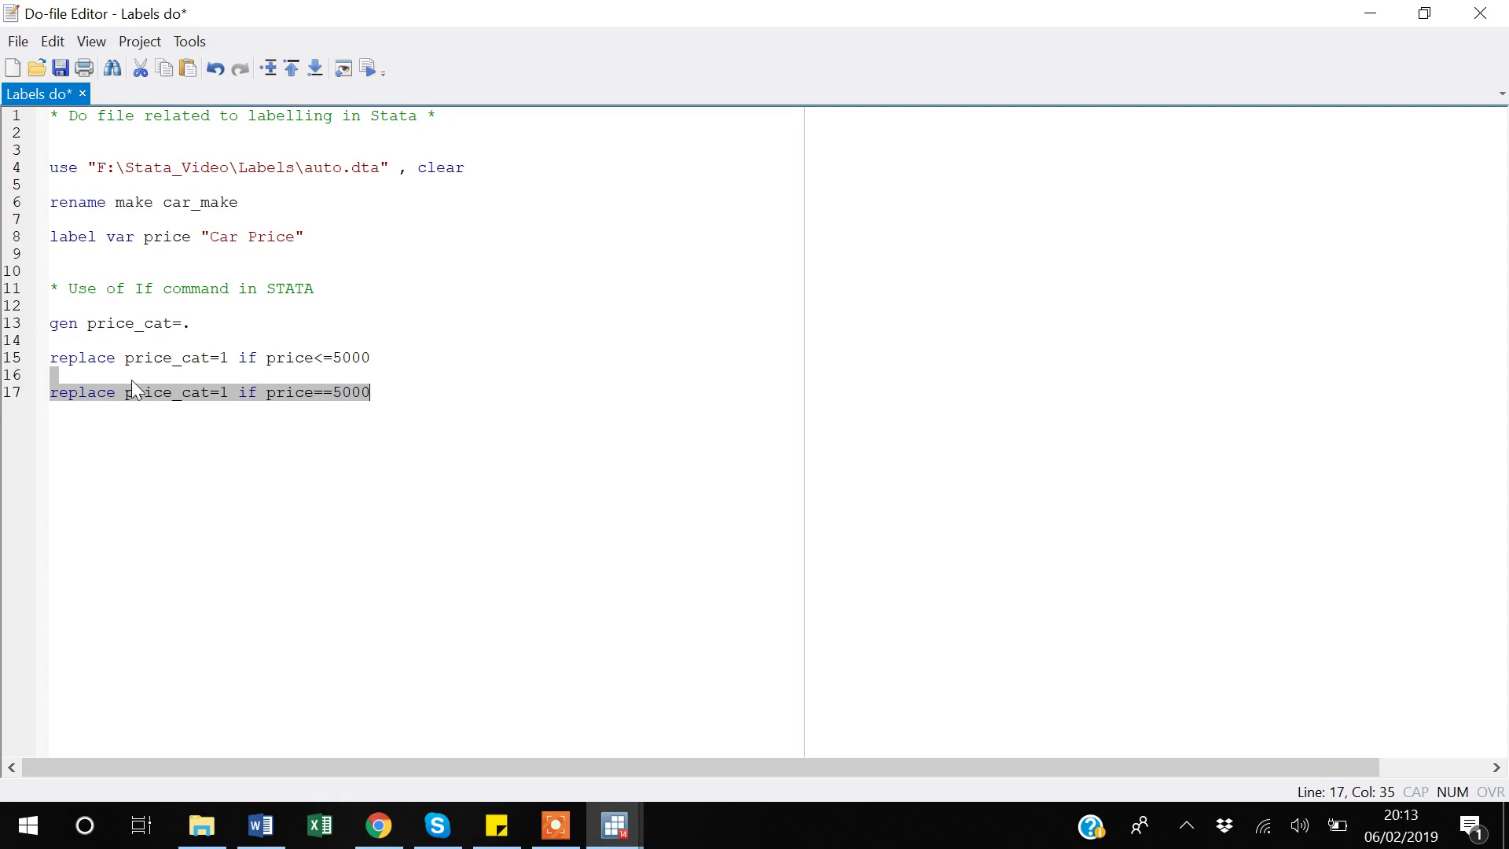
- Save and run replace price_cat=1 if price==5000, which makes no changes
{"action": "key", "text": "ctrl+s"}
{"action": "key", "text": "alt"}
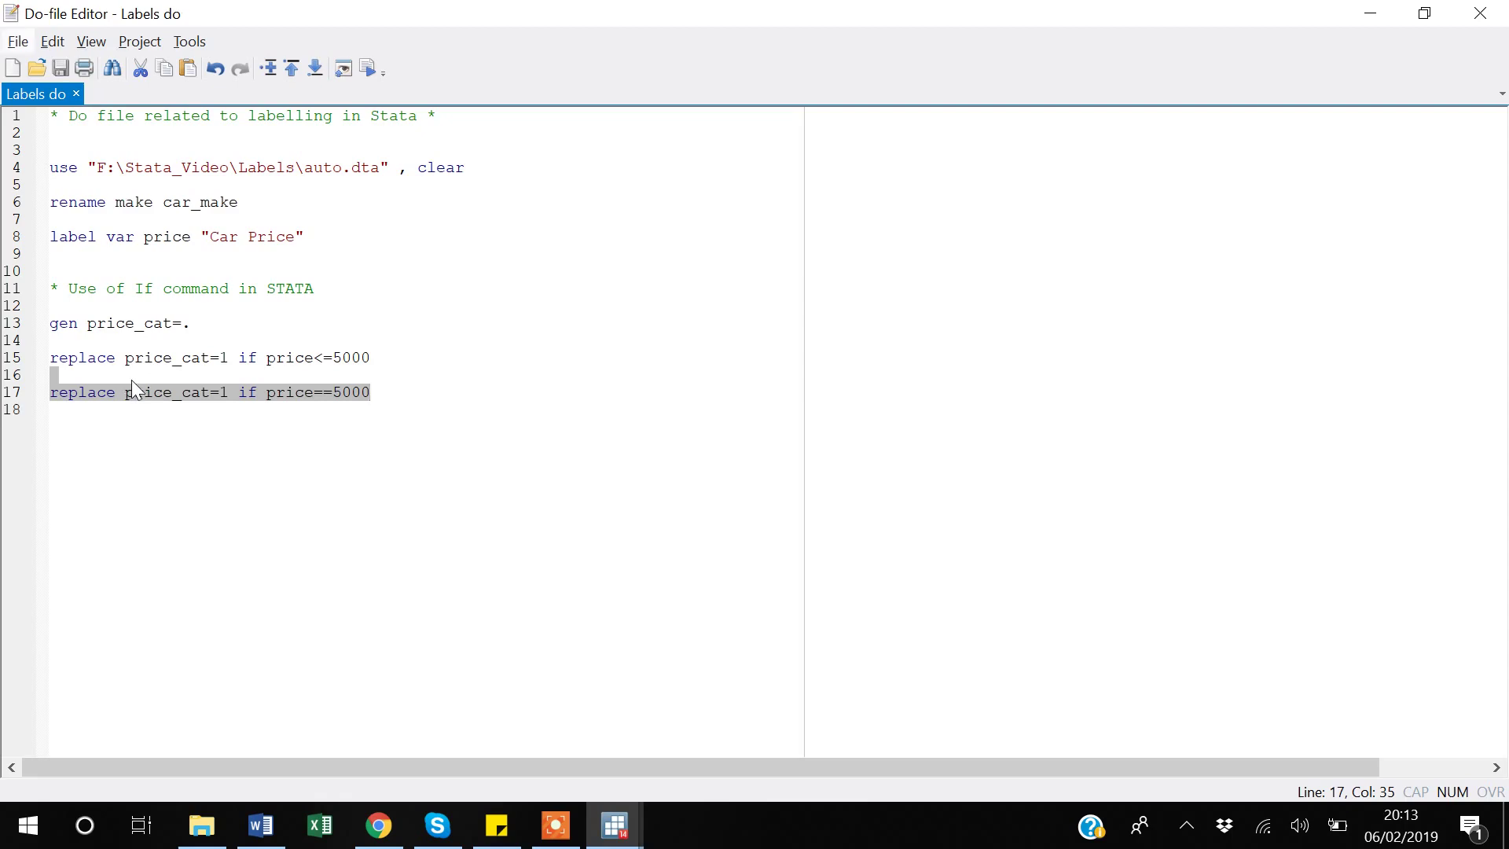
{"action": "key", "text": "alt+Tab"}
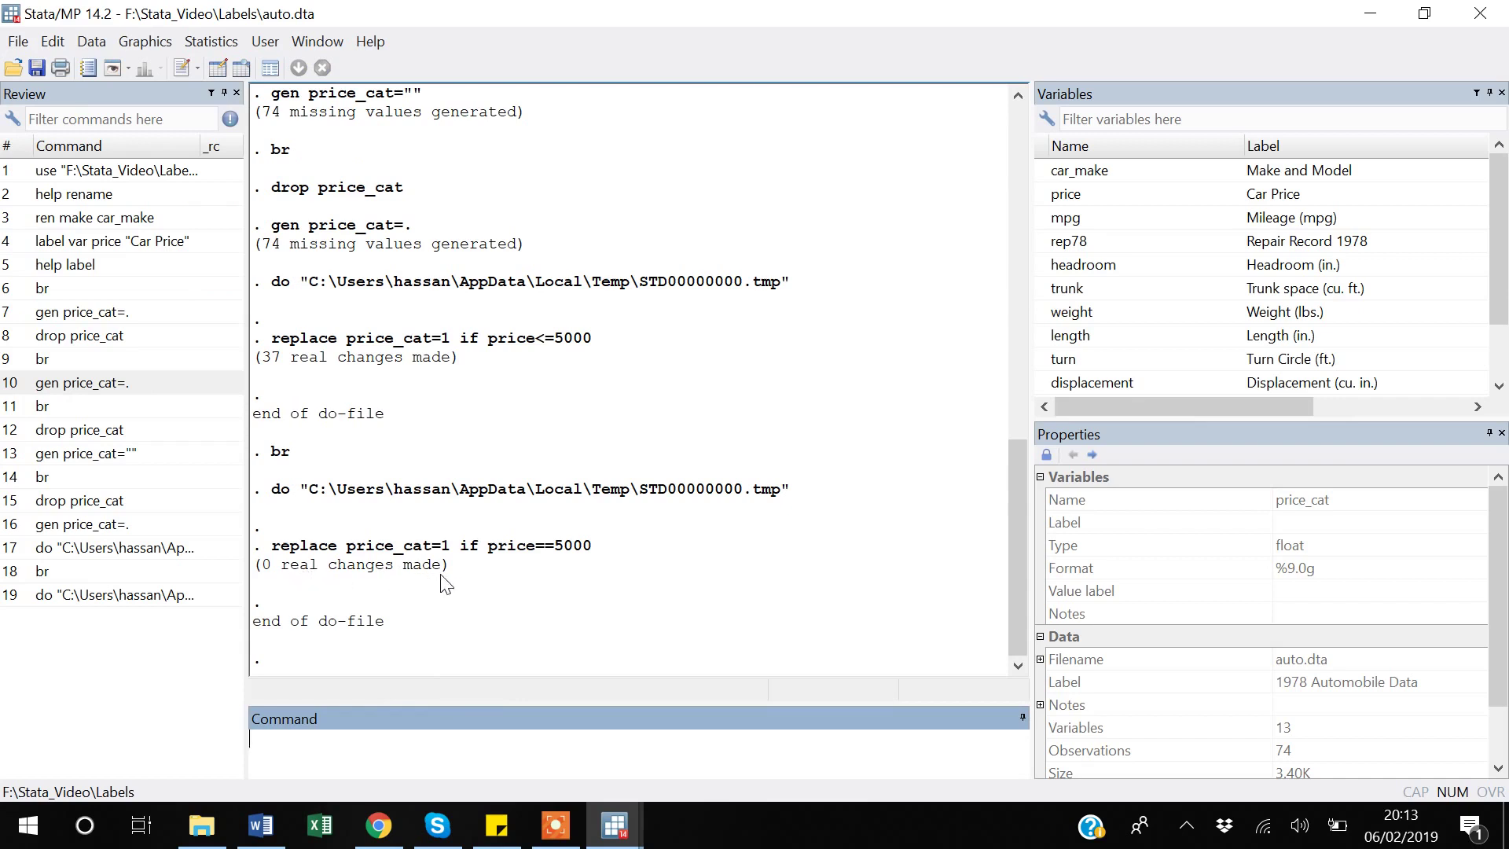
- Delete the price==5000 line from the Labels do file
{"action": "key", "text": "alt+Tab"}
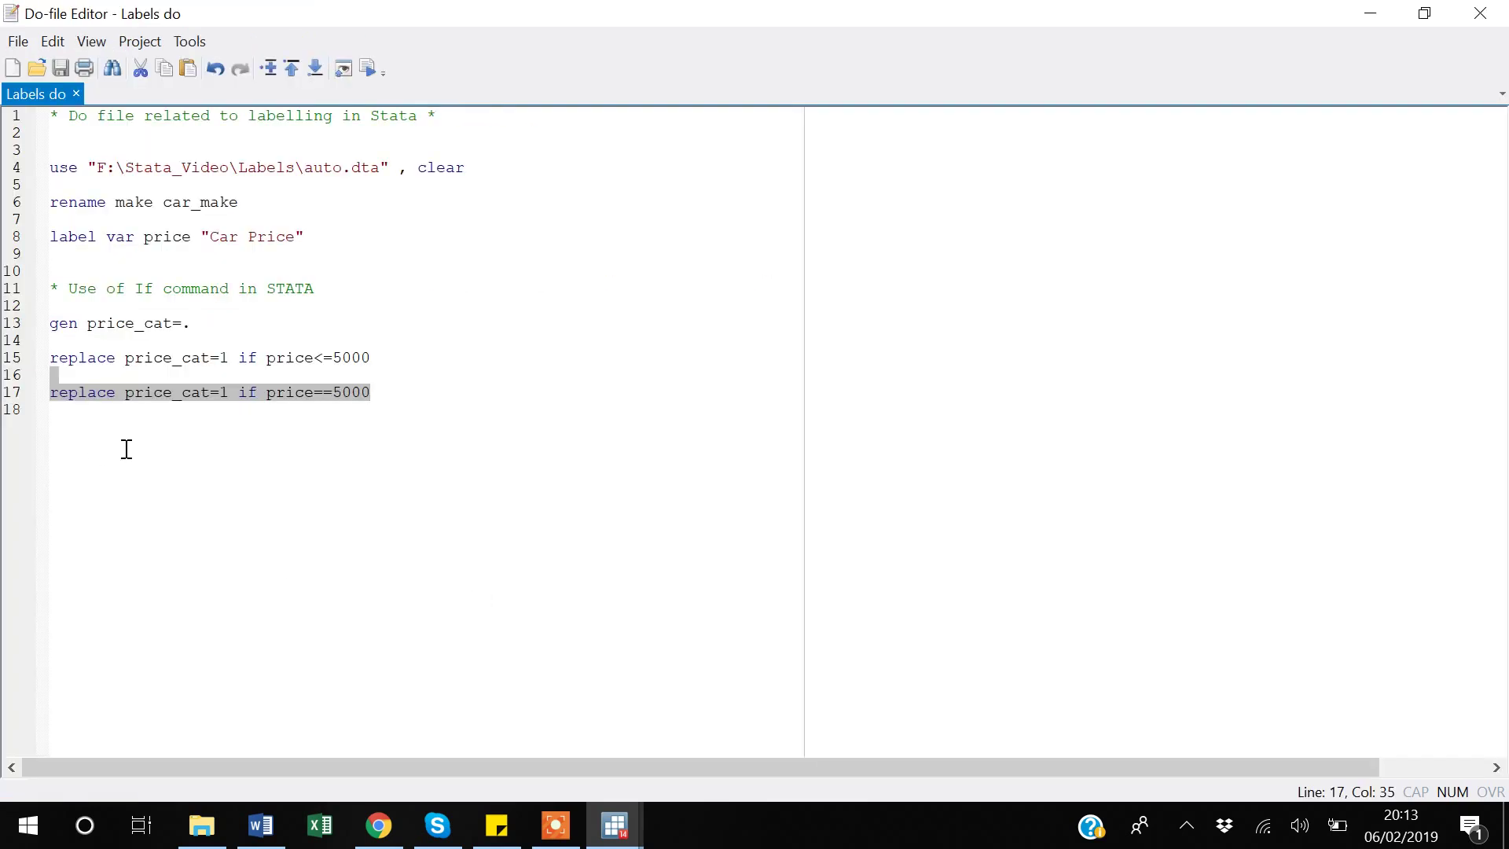
{"action": "left_click", "coordinate": [126, 449]}
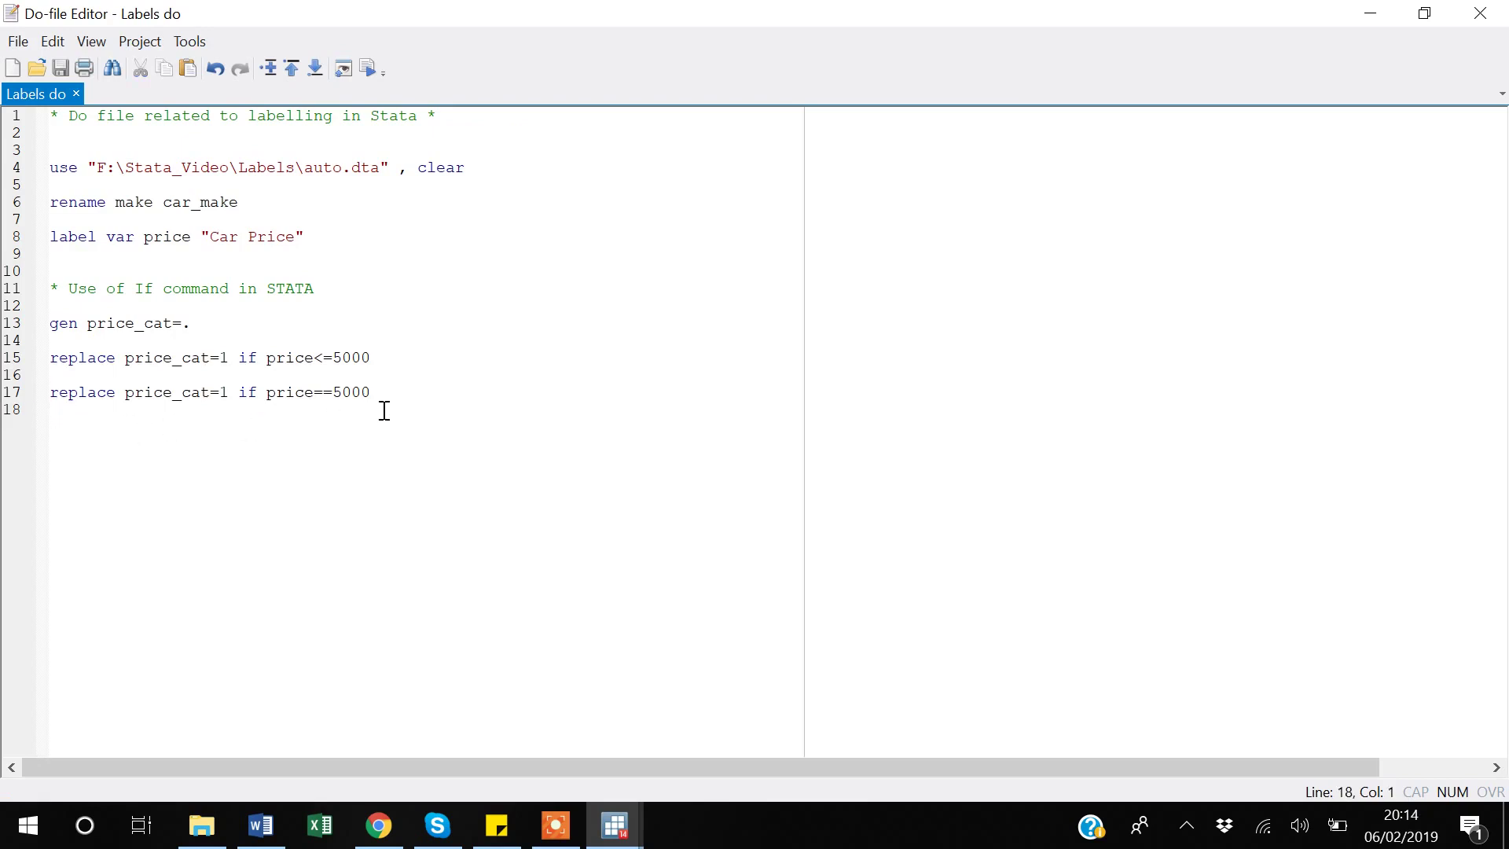
{"action": "key", "text": "shift+Up"}
{"action": "key", "text": "Delete"}
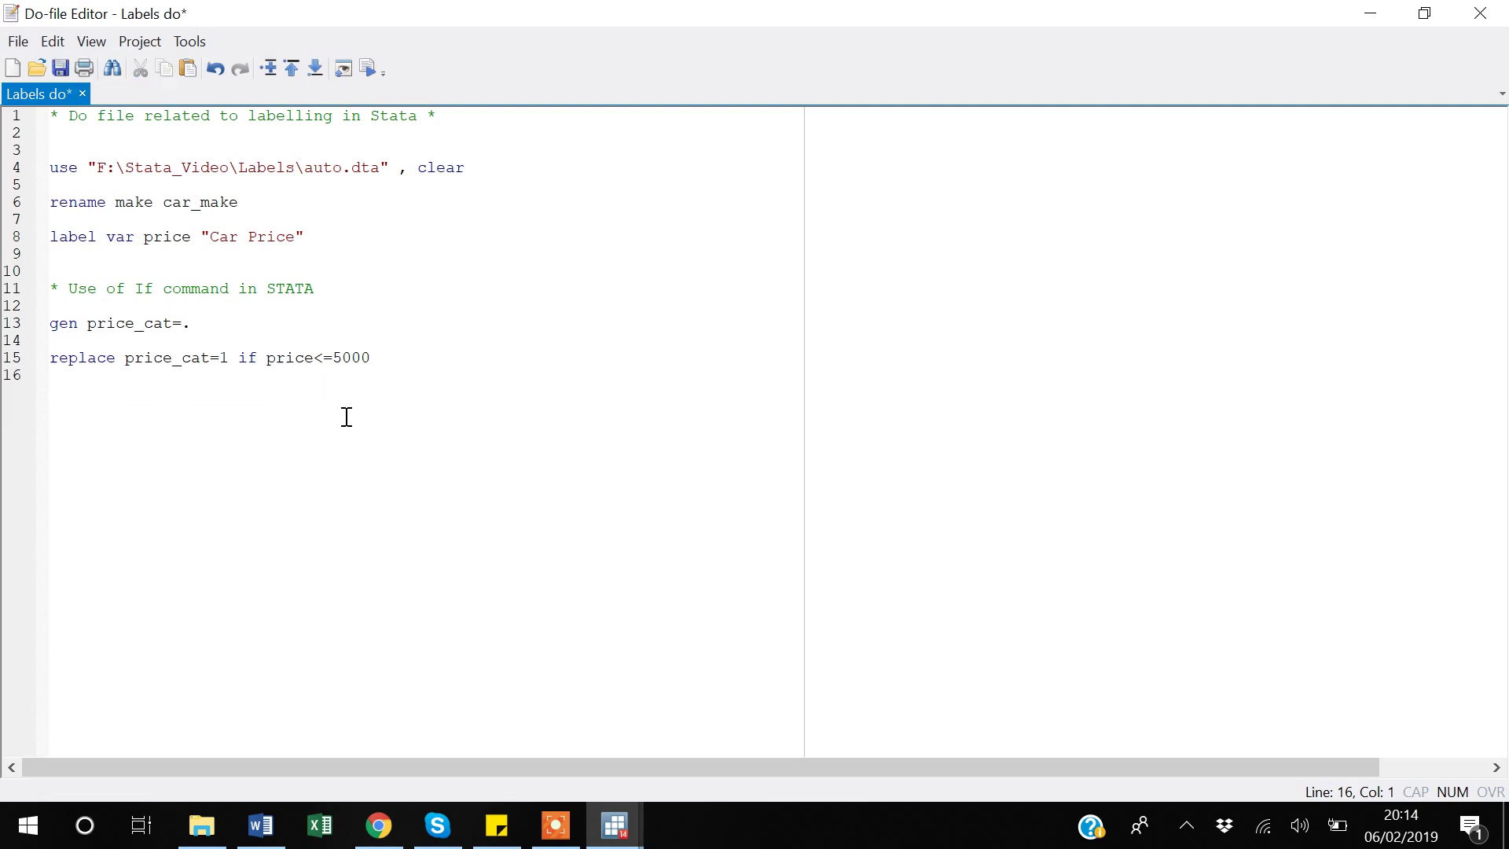
- Copy the replace line and edit the copy to replace price_cat=2 if price>5000
{"action": "left_click_drag", "start_coordinate": [414, 357], "coordinate": [44, 361]}
{"action": "key", "text": "ctrl+c"}
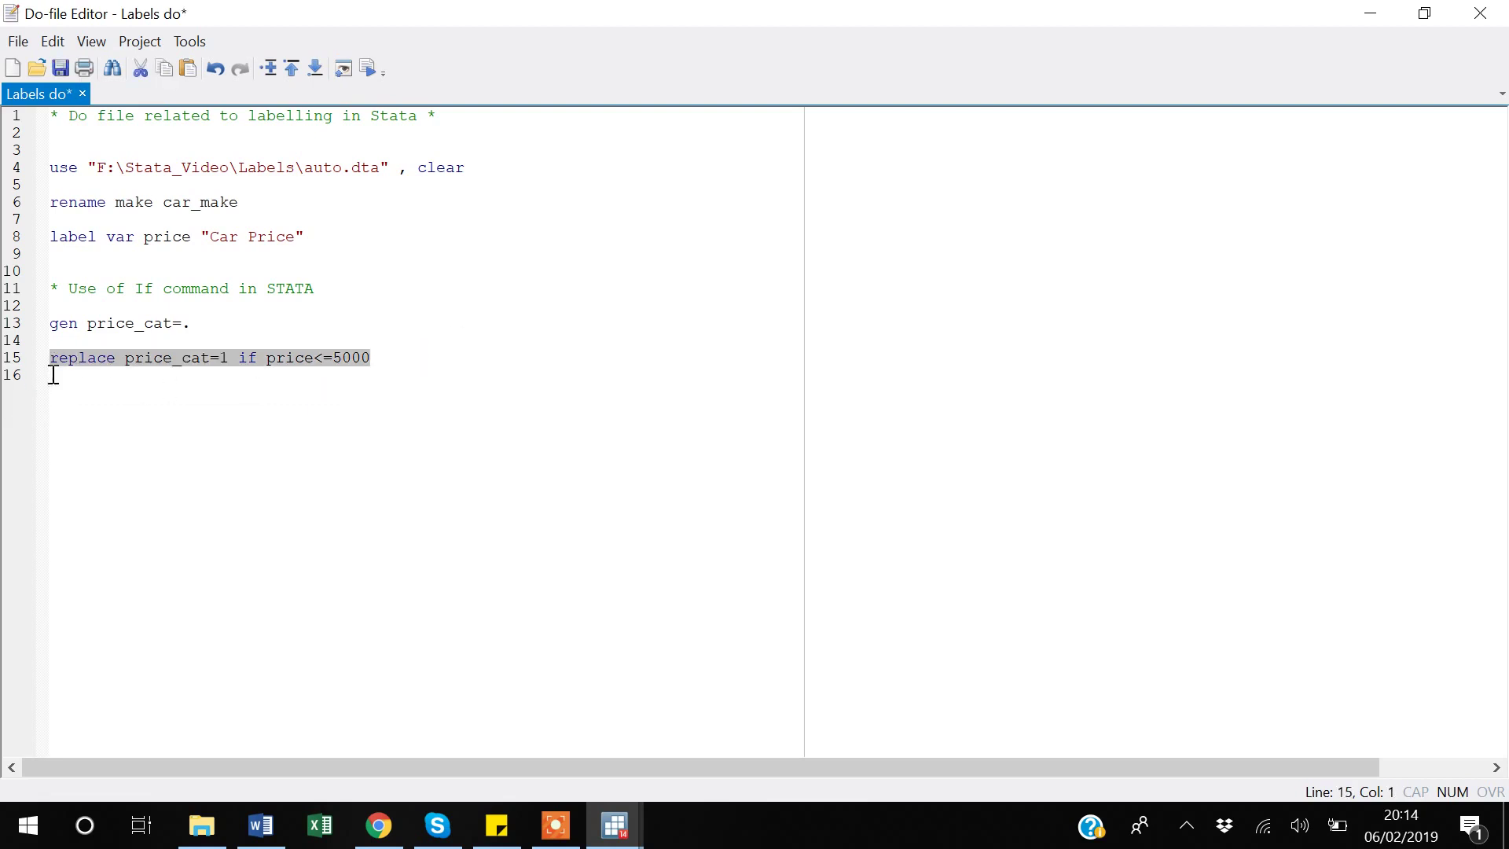
{"action": "left_click", "coordinate": [57, 375]}
{"action": "key", "text": "Return"}
{"action": "key", "text": "ctrl+v"}
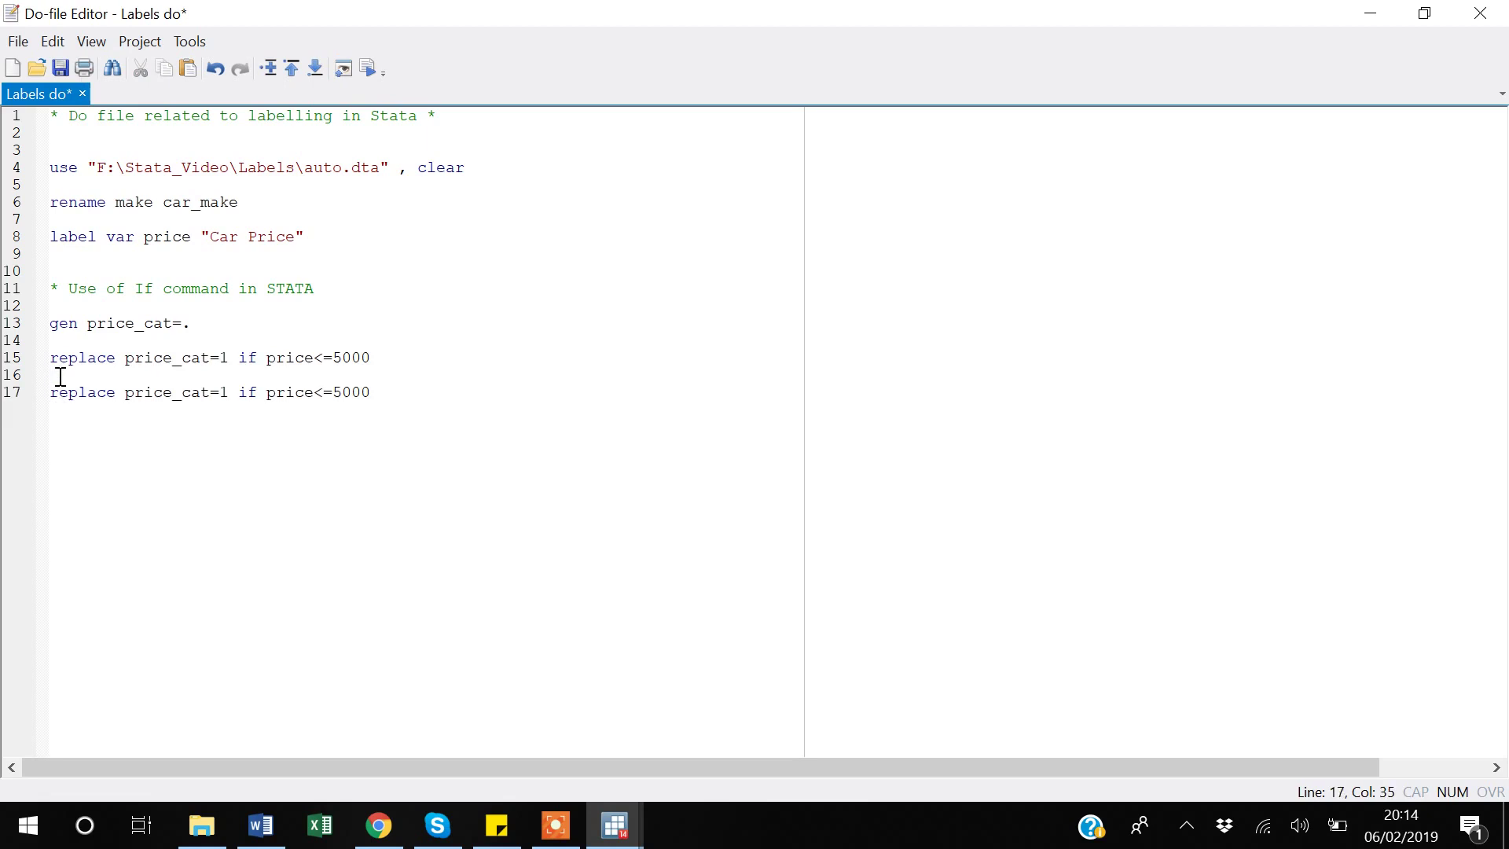
{"action": "left_click", "coordinate": [230, 392]}
{"action": "key", "text": "BackSpace"}
{"action": "type", "text": "2"}
{"action": "left_click", "coordinate": [331, 394]}
{"action": "key", "text": "BackSpace"}
{"action": "key", "text": "BackSpace"}
{"action": "type", "text": ">"}
- Save Labels do and run the price>5000 replace line
{"action": "key", "text": "End"}
{"action": "key", "text": "Return"}
{"action": "key", "text": "Return"}
{"action": "key", "text": "shift+Up"}
{"action": "key", "text": "shift+Up"}
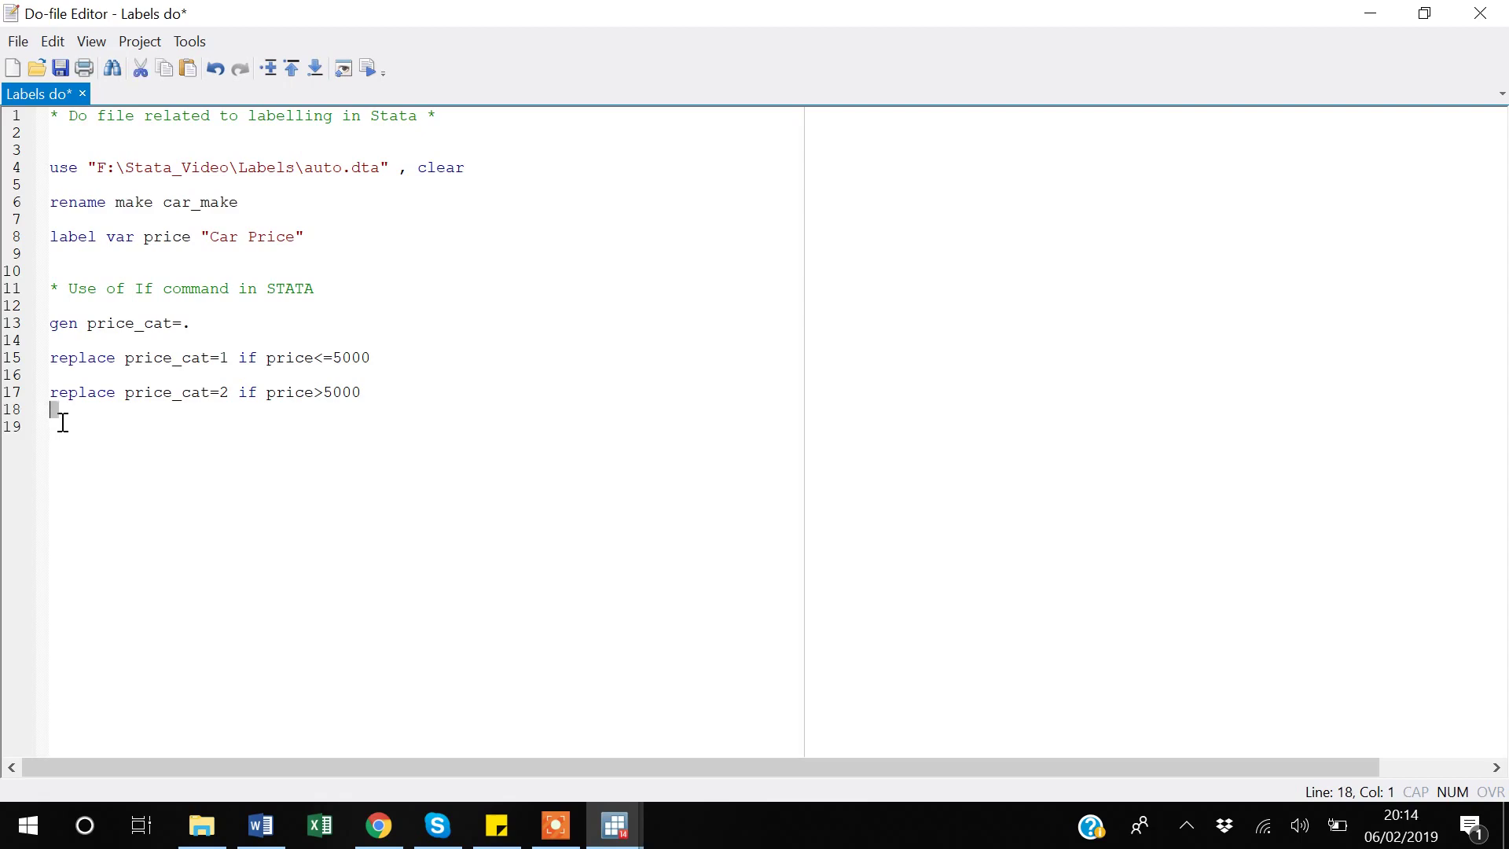
{"action": "key", "text": "shift+Up"}
{"action": "key", "text": "ctrl+s"}
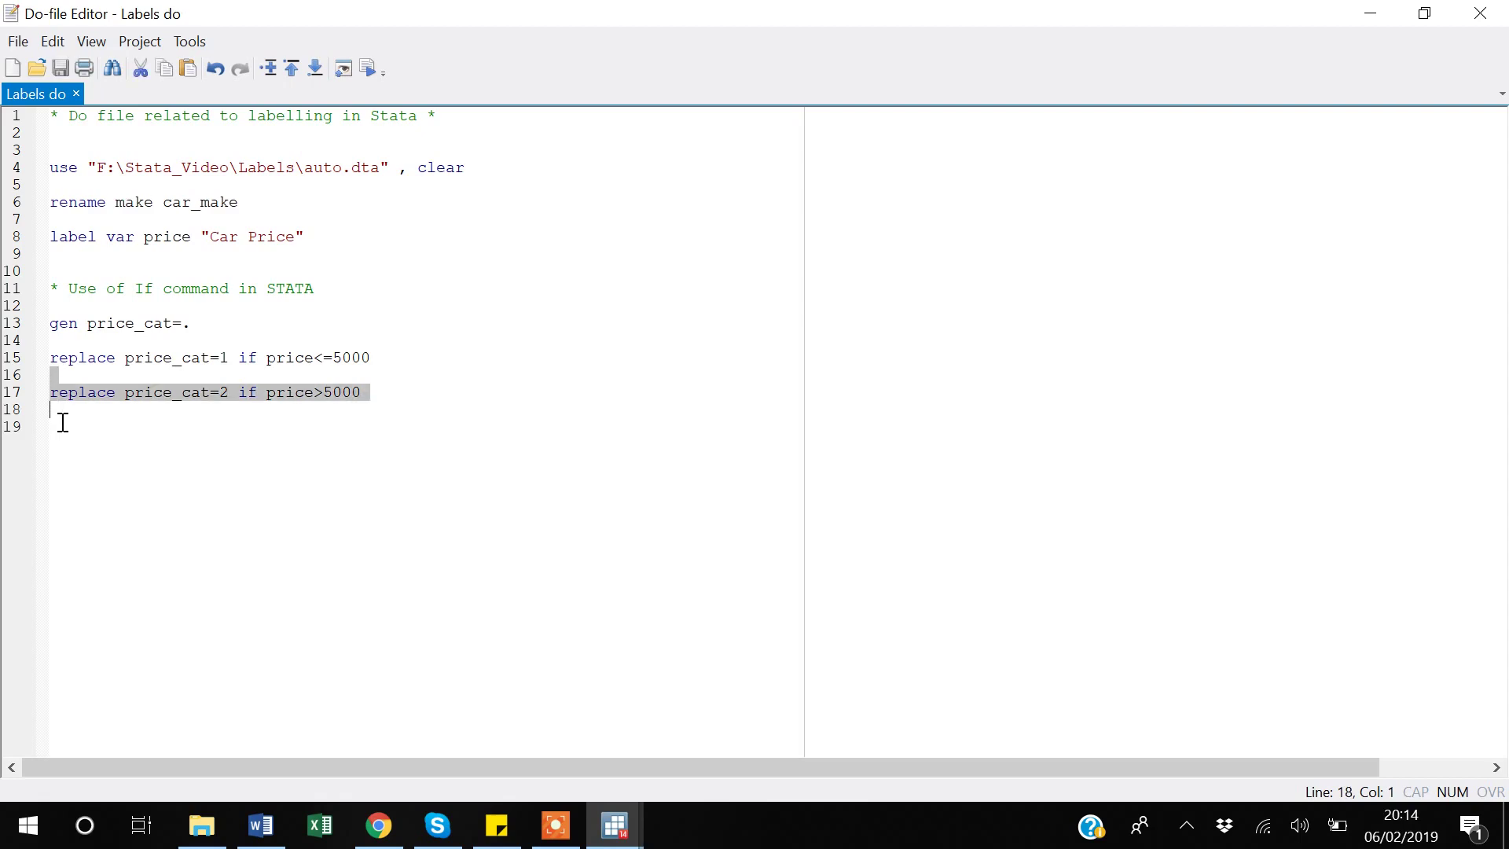
{"action": "key", "text": "ctrl+d"}
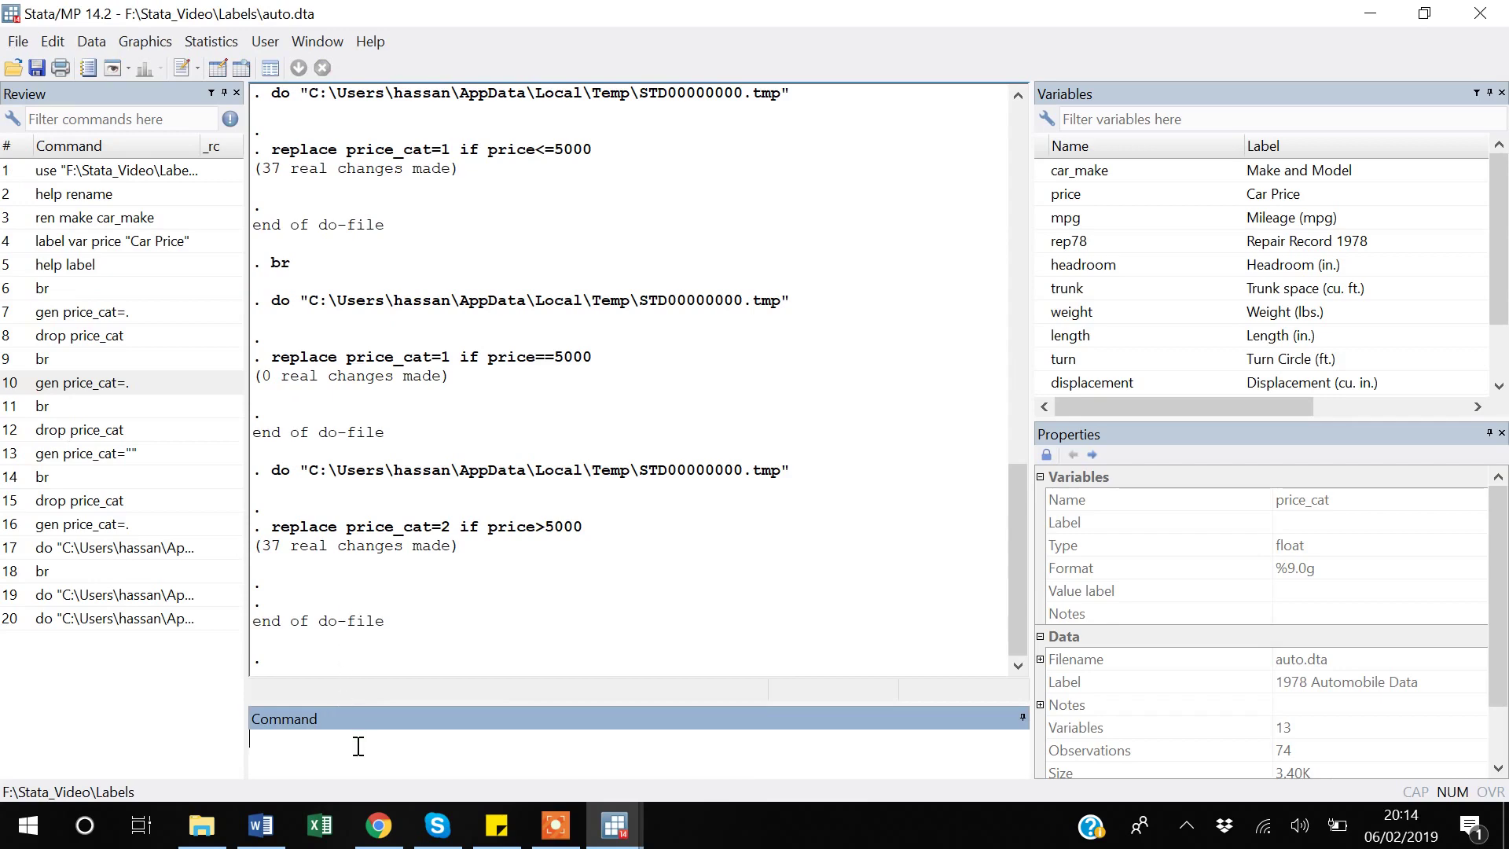
- Browse the data to check price_cat is 2 for cars priced above 5000
{"action": "type", "text": "br"}
{"action": "key", "text": "Return"}
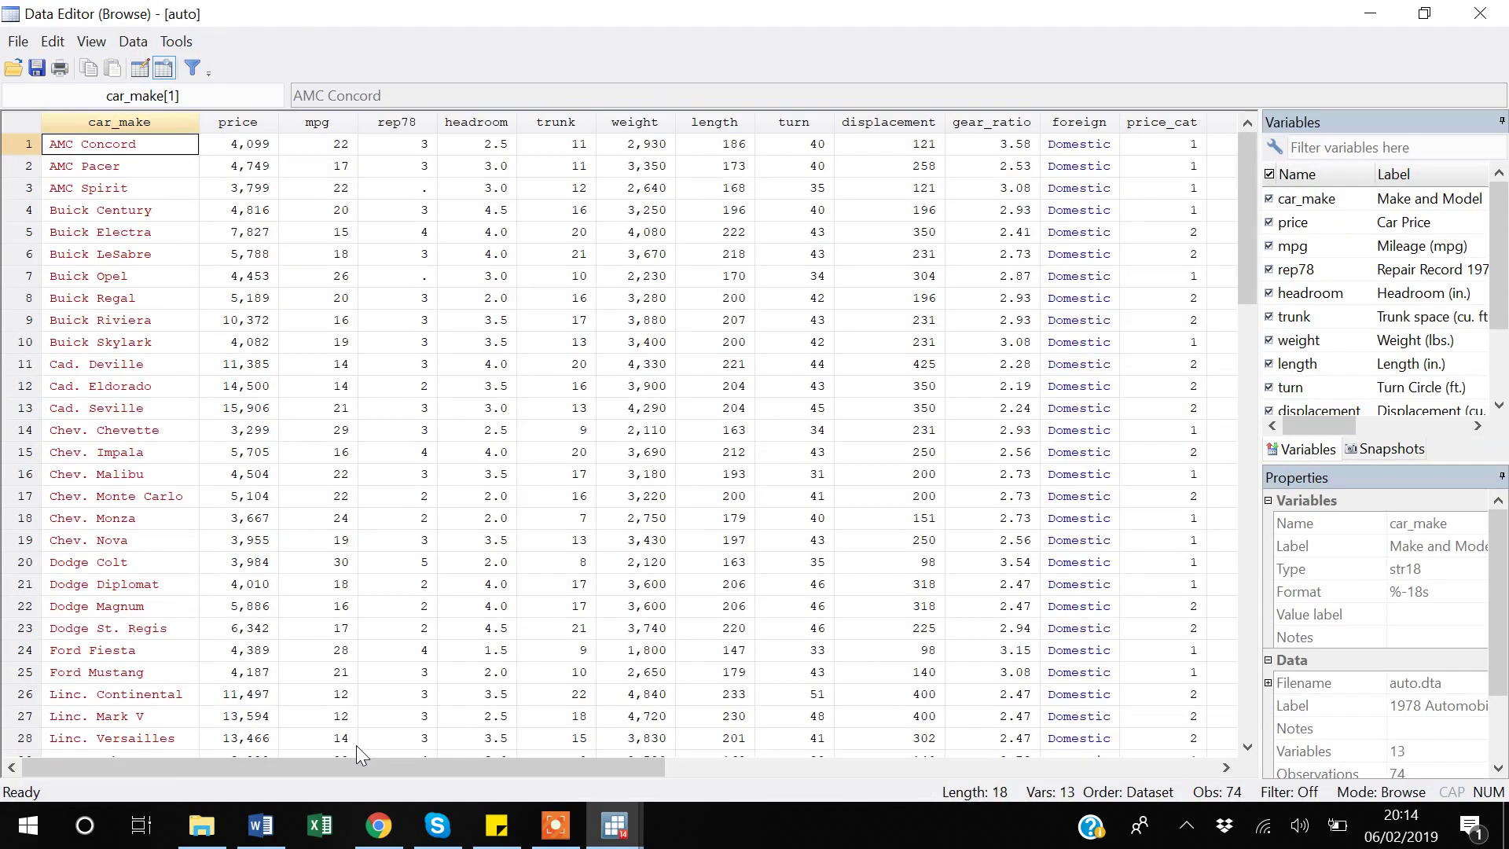
{"action": "key", "text": "Right"}
{"action": "key", "text": "Right"}
{"action": "key", "text": "Right"}
{"action": "key", "text": "Right"}
{"action": "key", "text": "Right"}
{"action": "key", "text": "Right"}
{"action": "key", "text": "Right"}
{"action": "key", "text": "Right"}
{"action": "key", "text": "Right"}
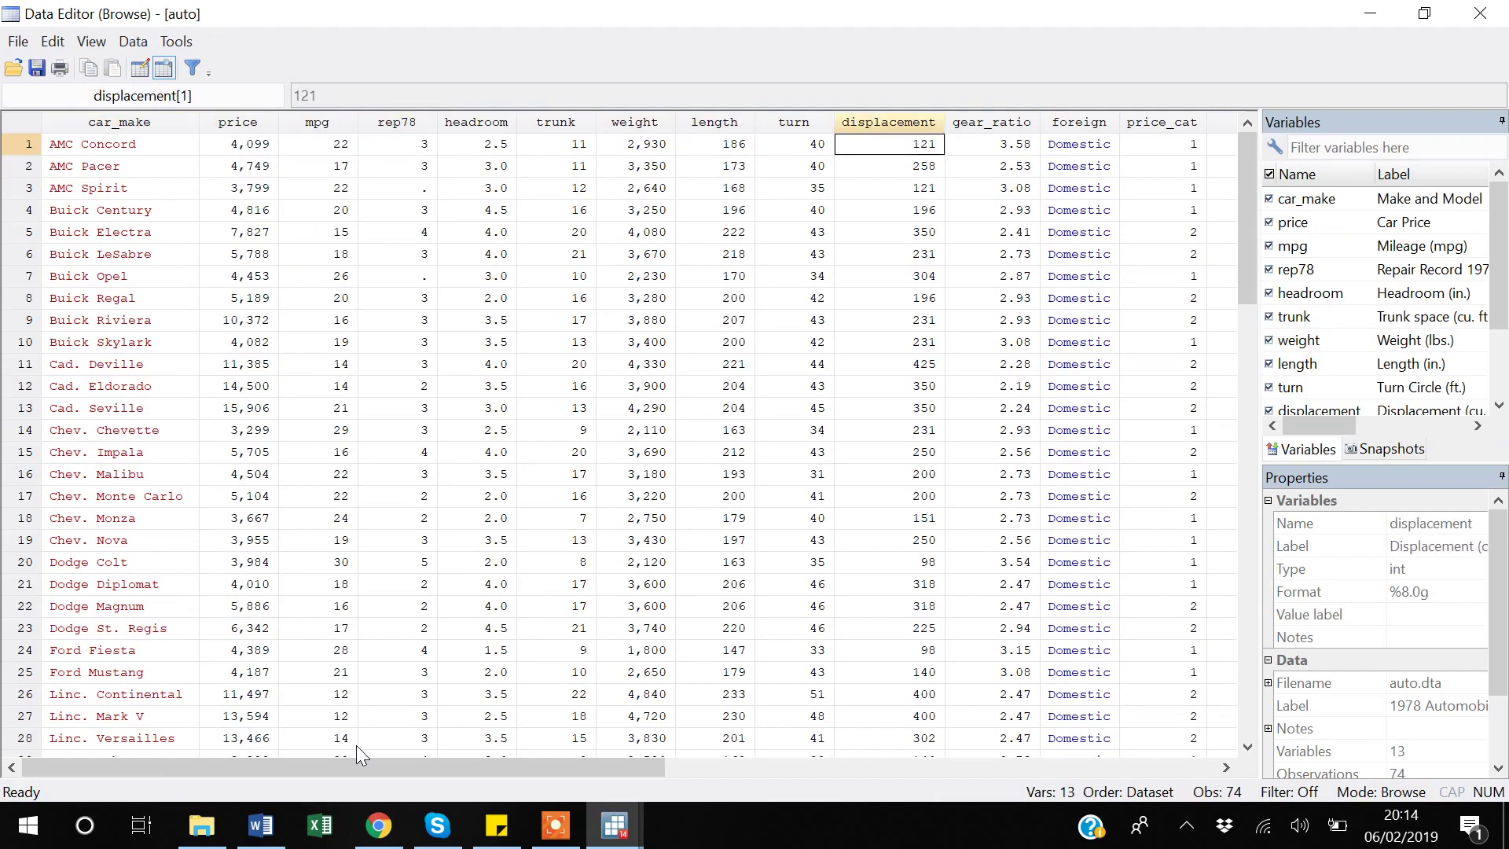
{"action": "key", "text": "Right"}
{"action": "key", "text": "Right"}
{"action": "key", "text": "Right"}
{"action": "key", "text": "Down"}
{"action": "key", "text": "Down"}
{"action": "key", "text": "Down"}
{"action": "key", "text": "Down"}
{"action": "key", "text": "Down"}
{"action": "key", "text": "Down"}
{"action": "key", "text": "Down"}
{"action": "key", "text": "Down"}
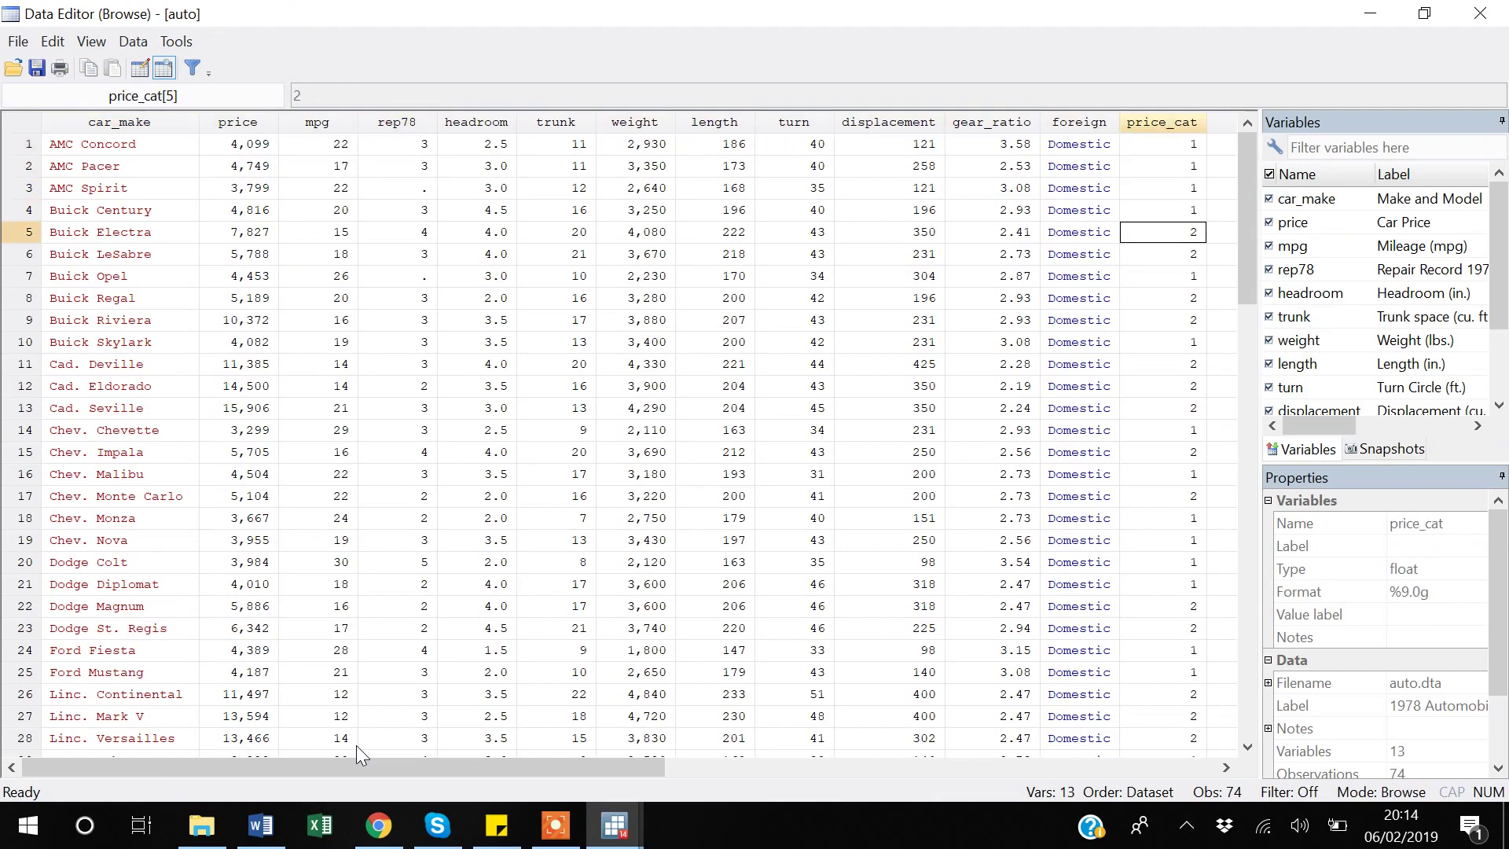
{"action": "key", "text": "Down"}
{"action": "key", "text": "Down"}
{"action": "key", "text": "Down"}
{"action": "key", "text": "Down"}
{"action": "key", "text": "Down"}
{"action": "key", "text": "Down"}
{"action": "key", "text": "Down"}
{"action": "key", "text": "Down"}
{"action": "key", "text": "Down"}
{"action": "key", "text": "Down"}
{"action": "key", "text": "Down"}
{"action": "key", "text": "Down"}
{"action": "key", "text": "Down"}
{"action": "key", "text": "Down"}
{"action": "key", "text": "Down"}
{"action": "key", "text": "Down"}
{"action": "key", "text": "Down"}
{"action": "key", "text": "Down"}
{"action": "key", "text": "Down"}
{"action": "key", "text": "Down"}
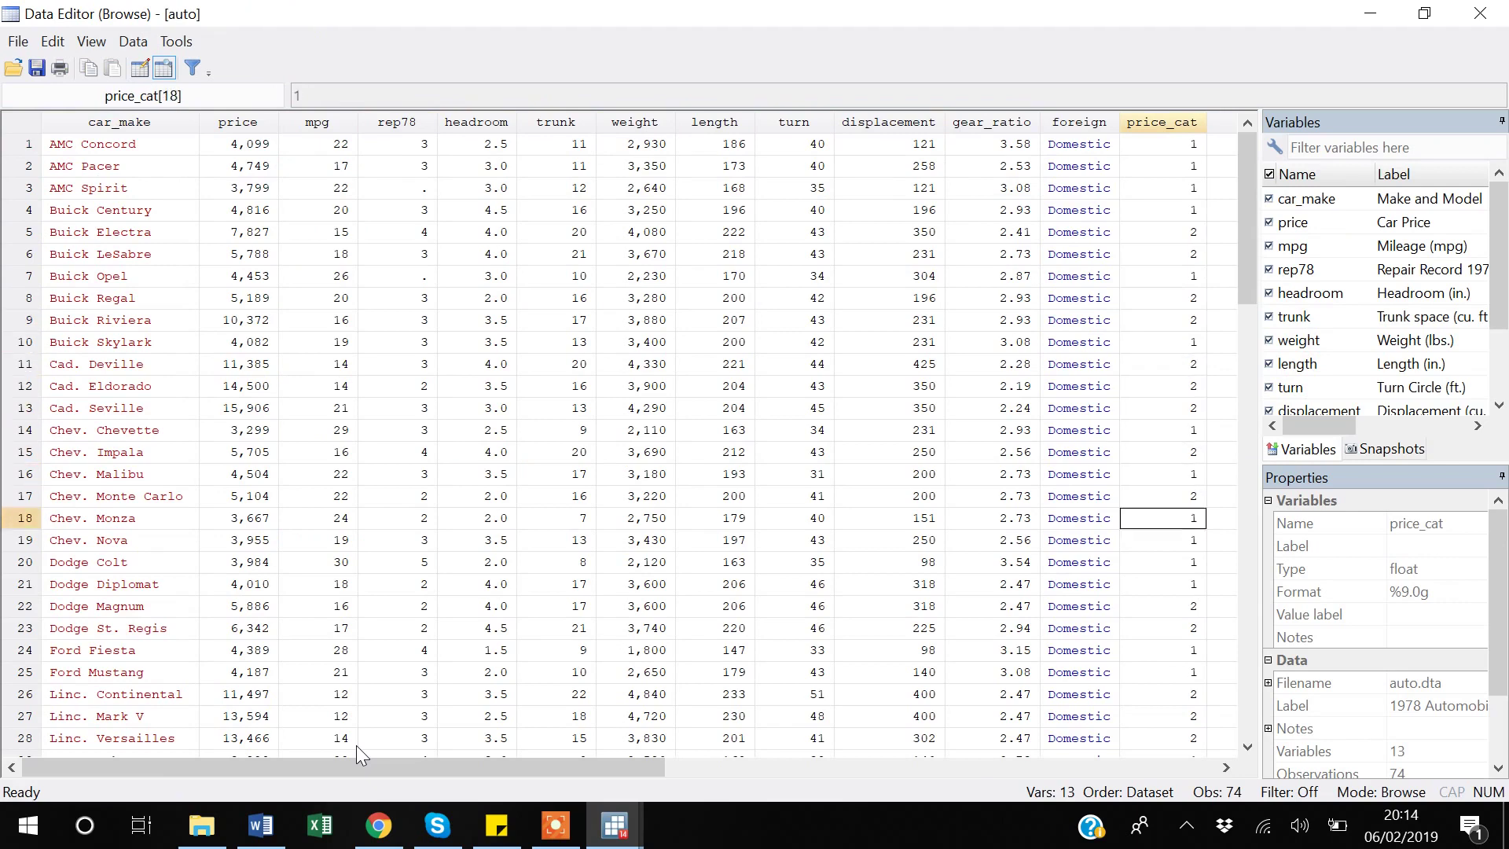
{"action": "key", "text": "Up"}
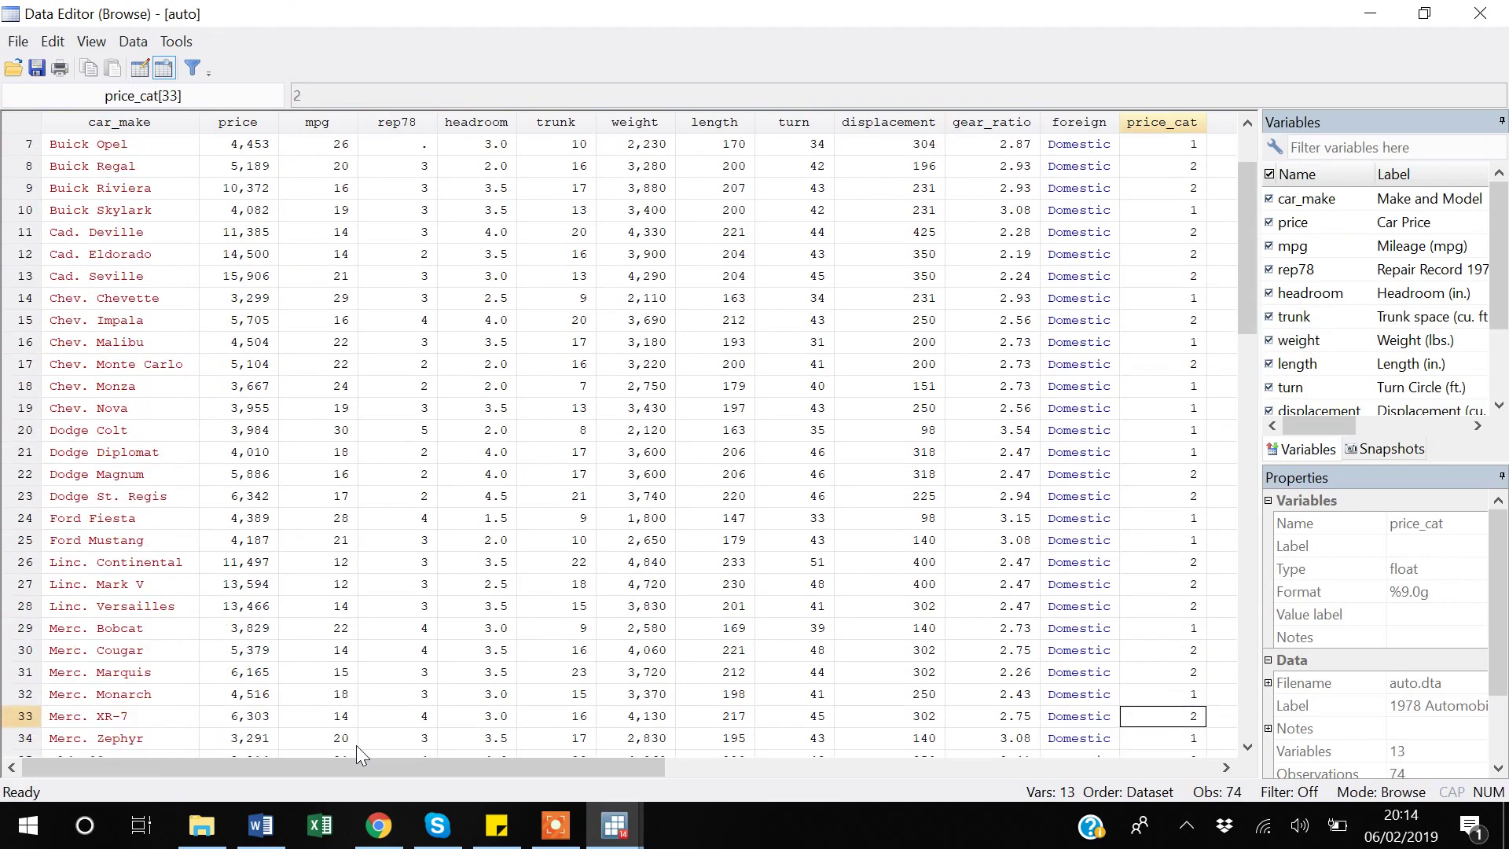
{"action": "key", "text": "Left"}
{"action": "key", "text": "Left"}
{"action": "key", "text": "Left"}
{"action": "key", "text": "Left"}
{"action": "key", "text": "Left"}
{"action": "key", "text": "Left"}
{"action": "key", "text": "Left"}
{"action": "key", "text": "Left"}
{"action": "key", "text": "Left"}
{"action": "key", "text": "Left"}
{"action": "key", "text": "Left"}
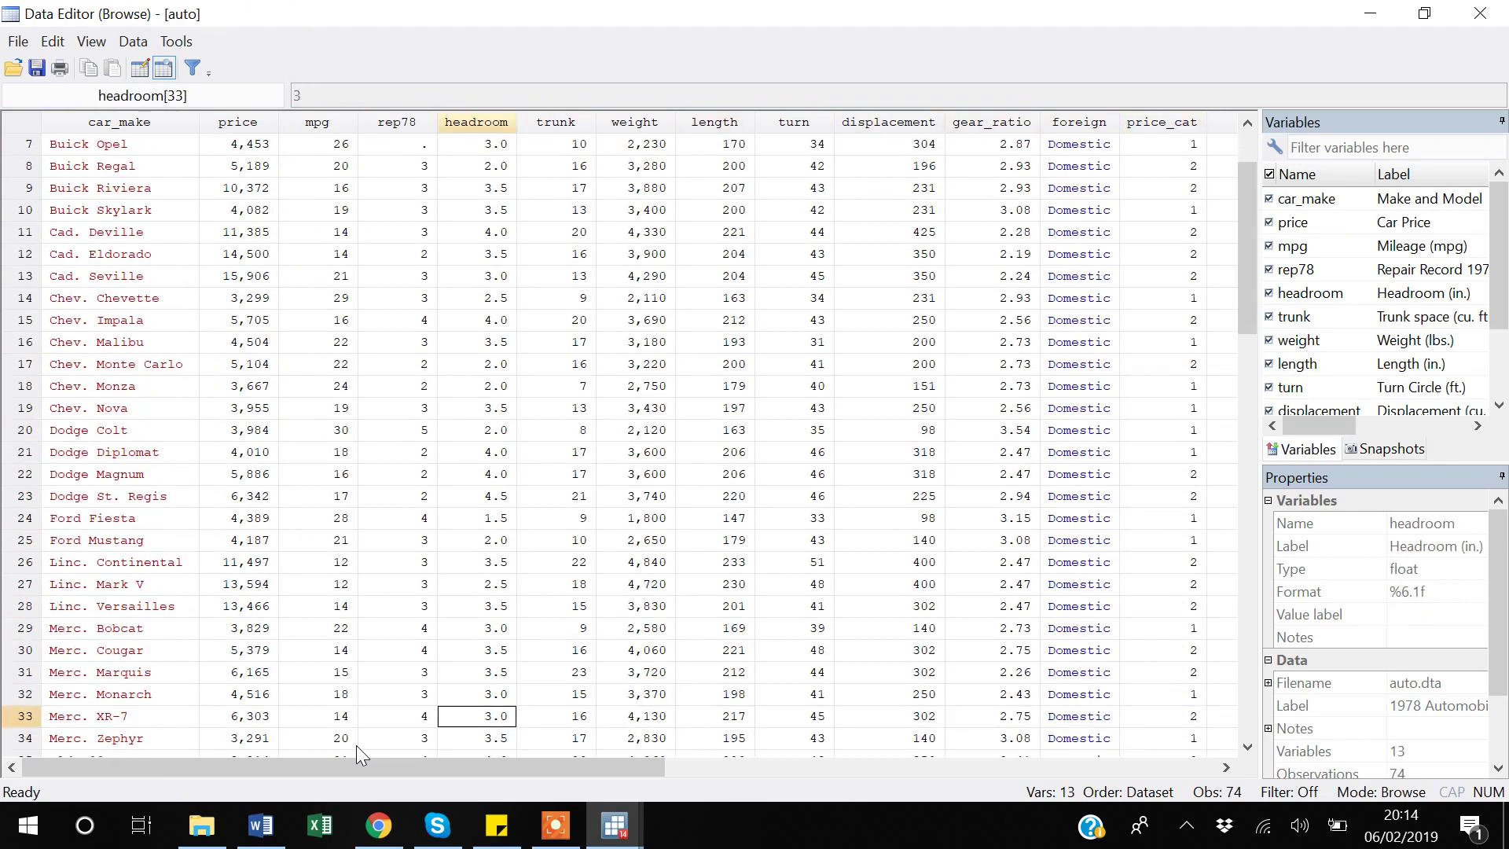
{"action": "key", "text": "Right"}
{"action": "key", "text": "Right"}
{"action": "key", "text": "Right"}
{"action": "key", "text": "Right"}
{"action": "key", "text": "Right"}
{"action": "key", "text": "Right"}
{"action": "key", "text": "Right"}
{"action": "key", "text": "Right"}
{"action": "key", "text": "Right"}
{"action": "key", "text": "Right"}
{"action": "key", "text": "Right"}
{"action": "key", "text": "Right"}
{"action": "key", "text": "Right"}
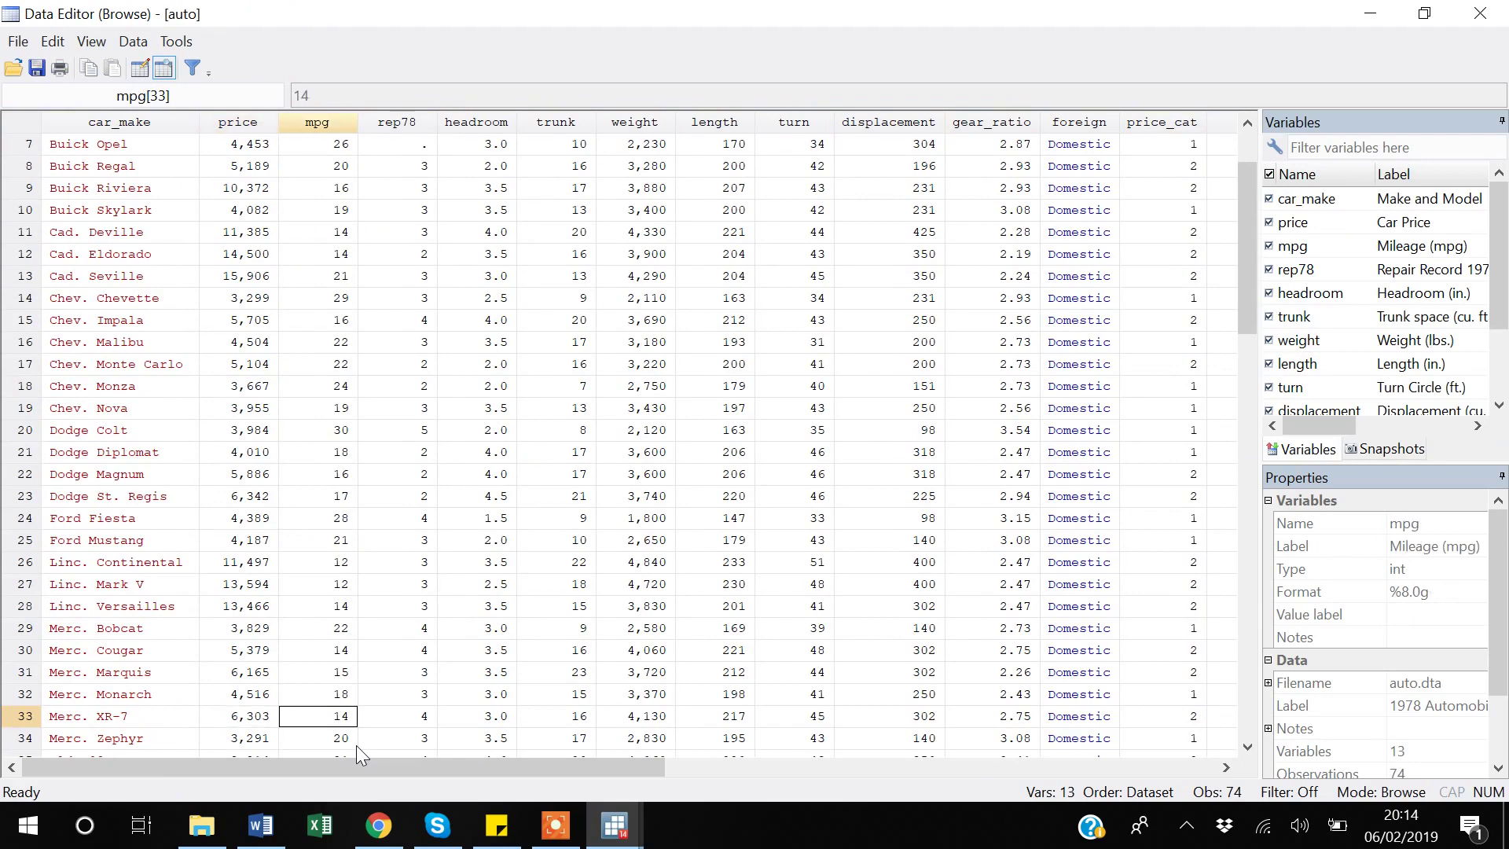
{"action": "key", "text": "Left"}
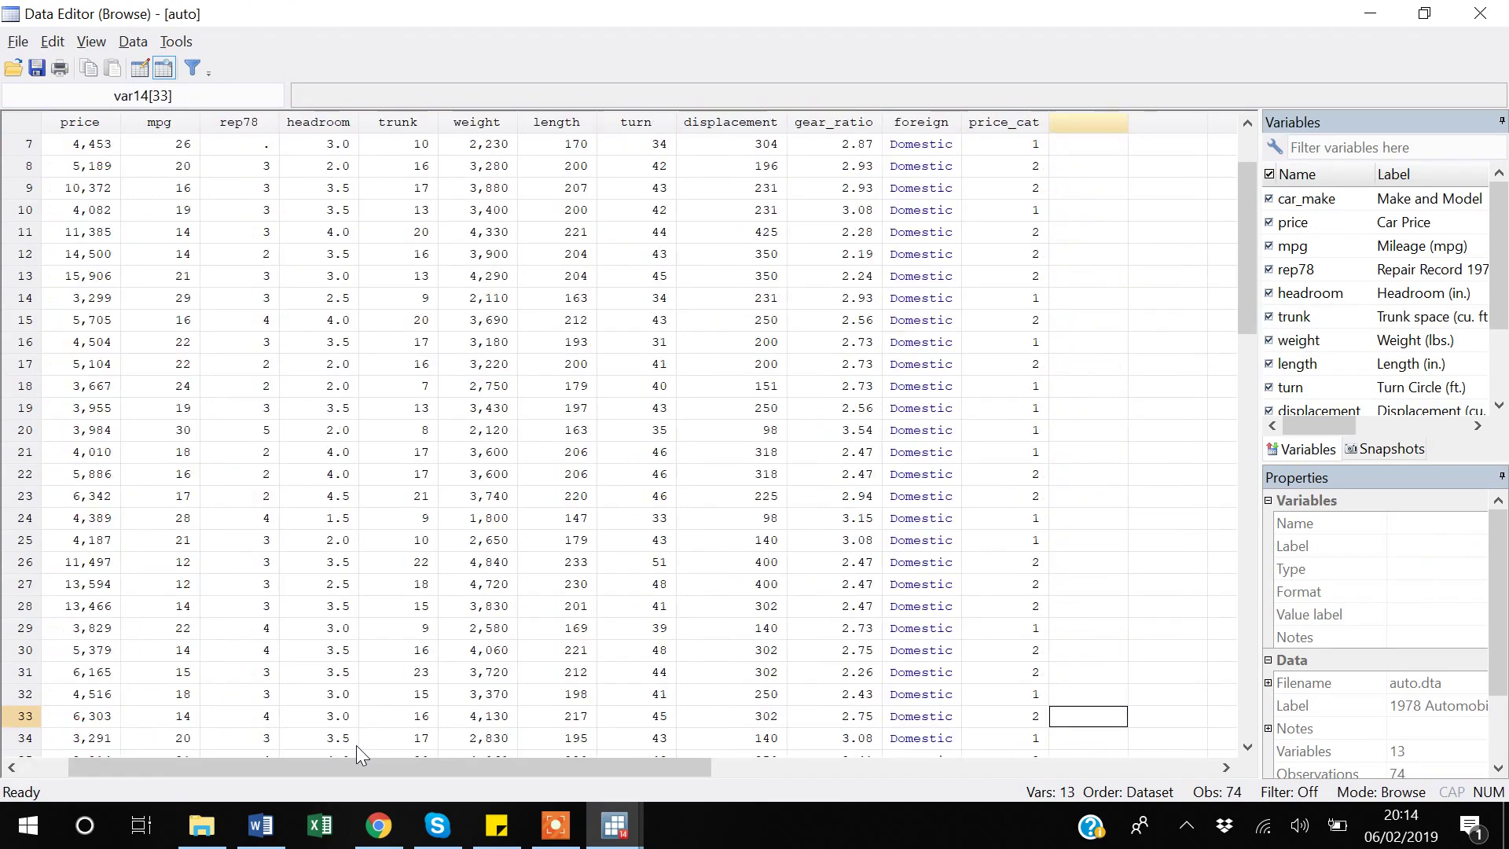
{"action": "key", "text": "alt+F4"}
{"action": "key", "text": "alt+Tab"}
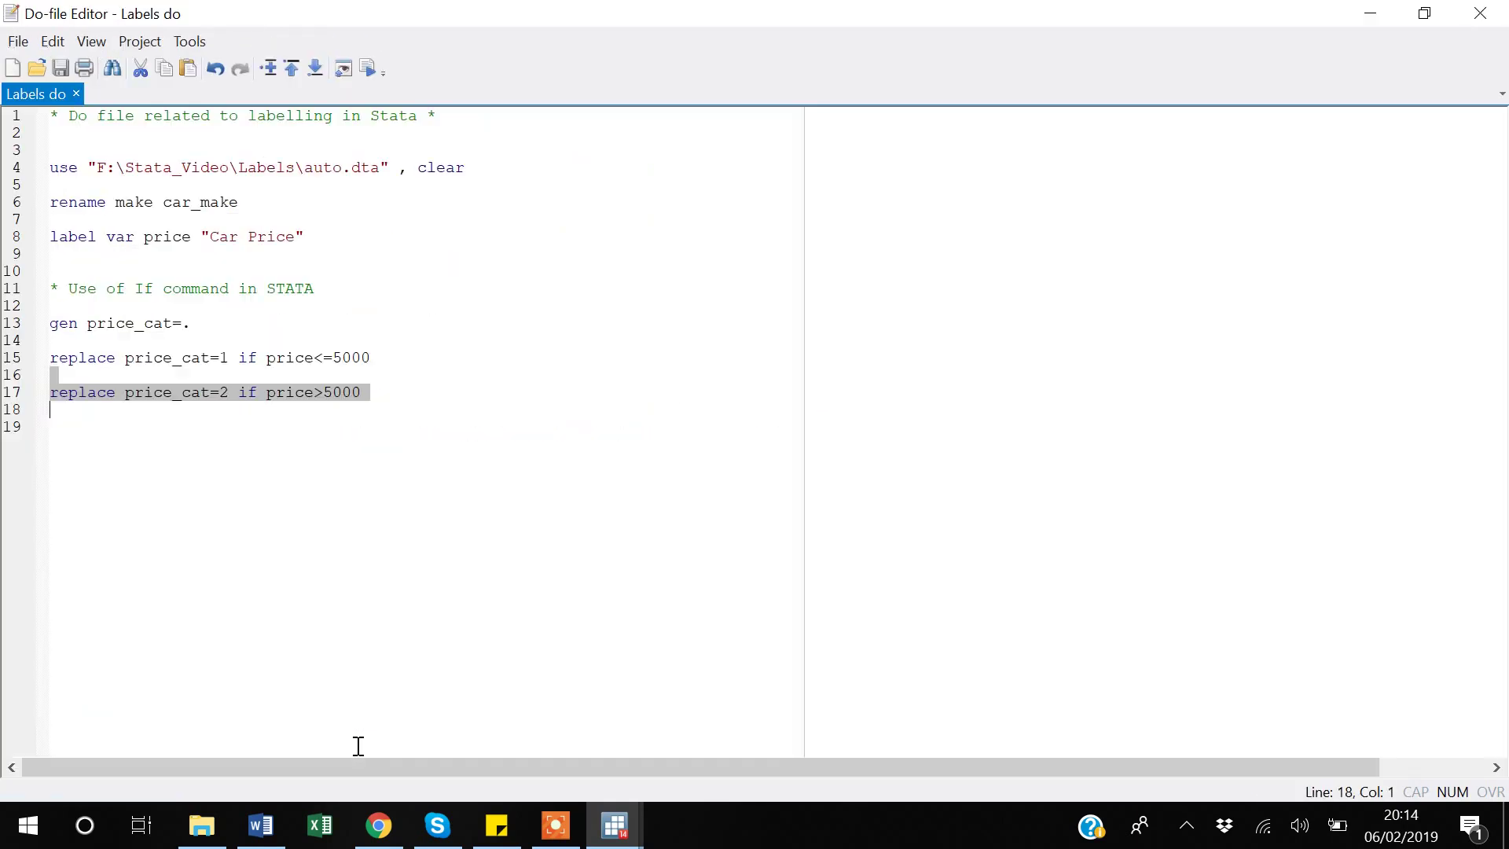
- Browse the data with br, confirm price_cat holds 1 up to 5000 and 2 above, then close it
{"action": "left_click", "coordinate": [149, 467]}
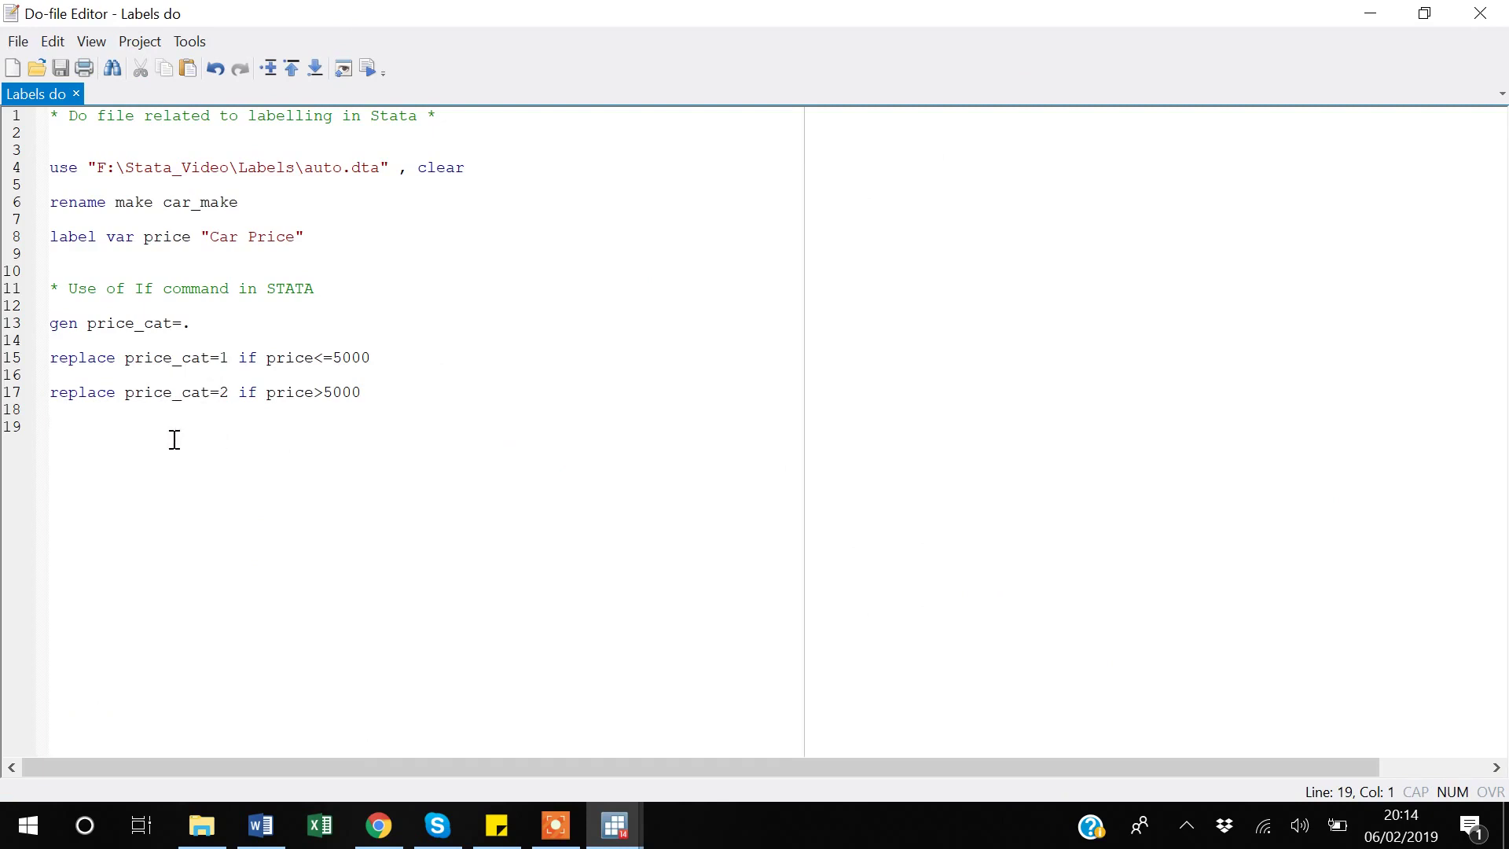
{"action": "key", "text": "alt+Tab"}
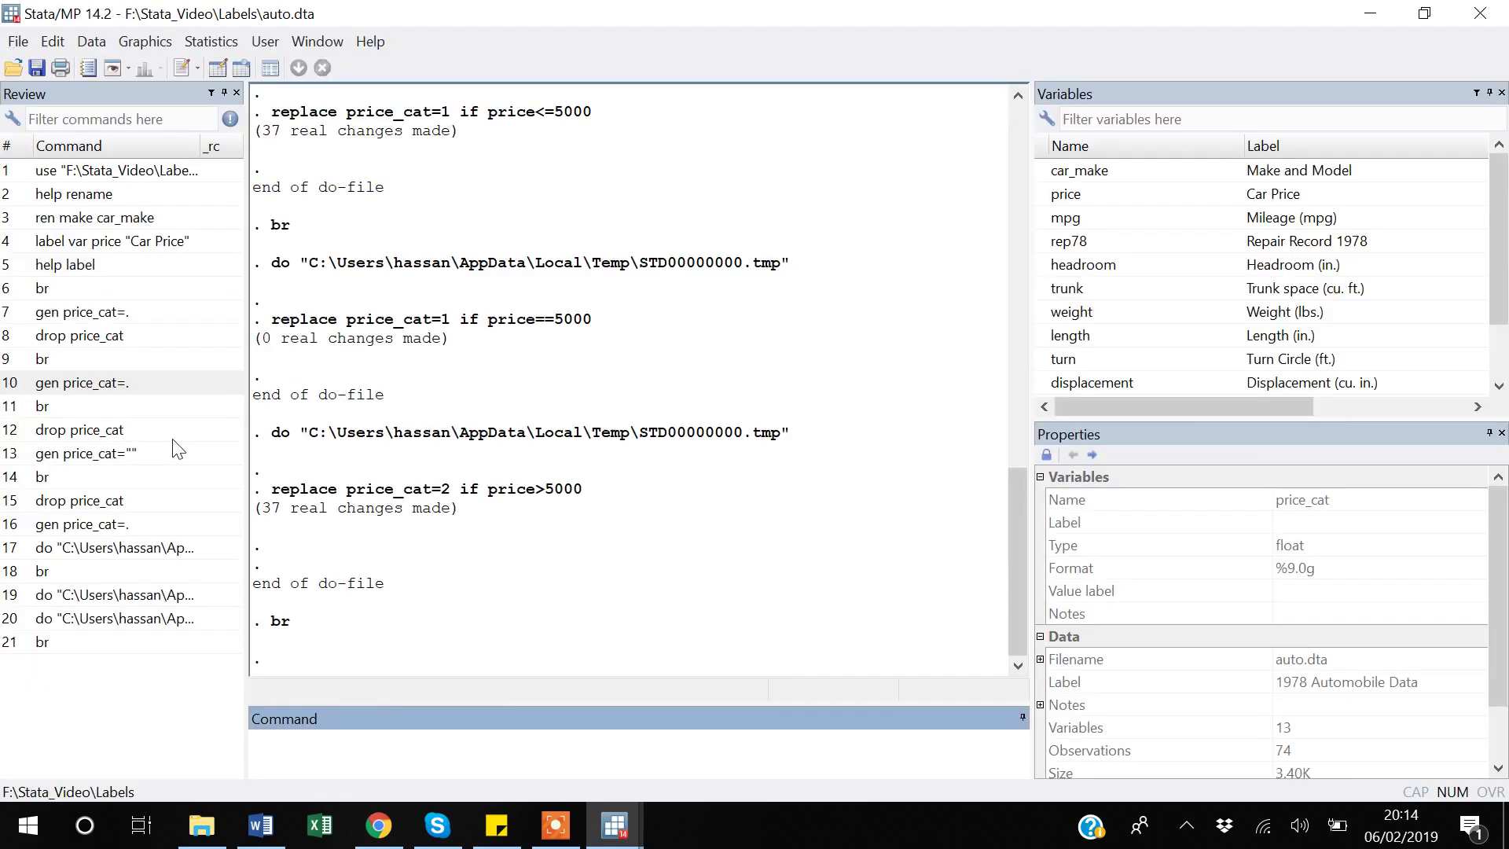
{"action": "type", "text": "br"}
{"action": "key", "text": "Return"}
{"action": "key", "text": "Right"}
{"action": "key", "text": "Right"}
{"action": "key", "text": "Right"}
{"action": "key", "text": "Right"}
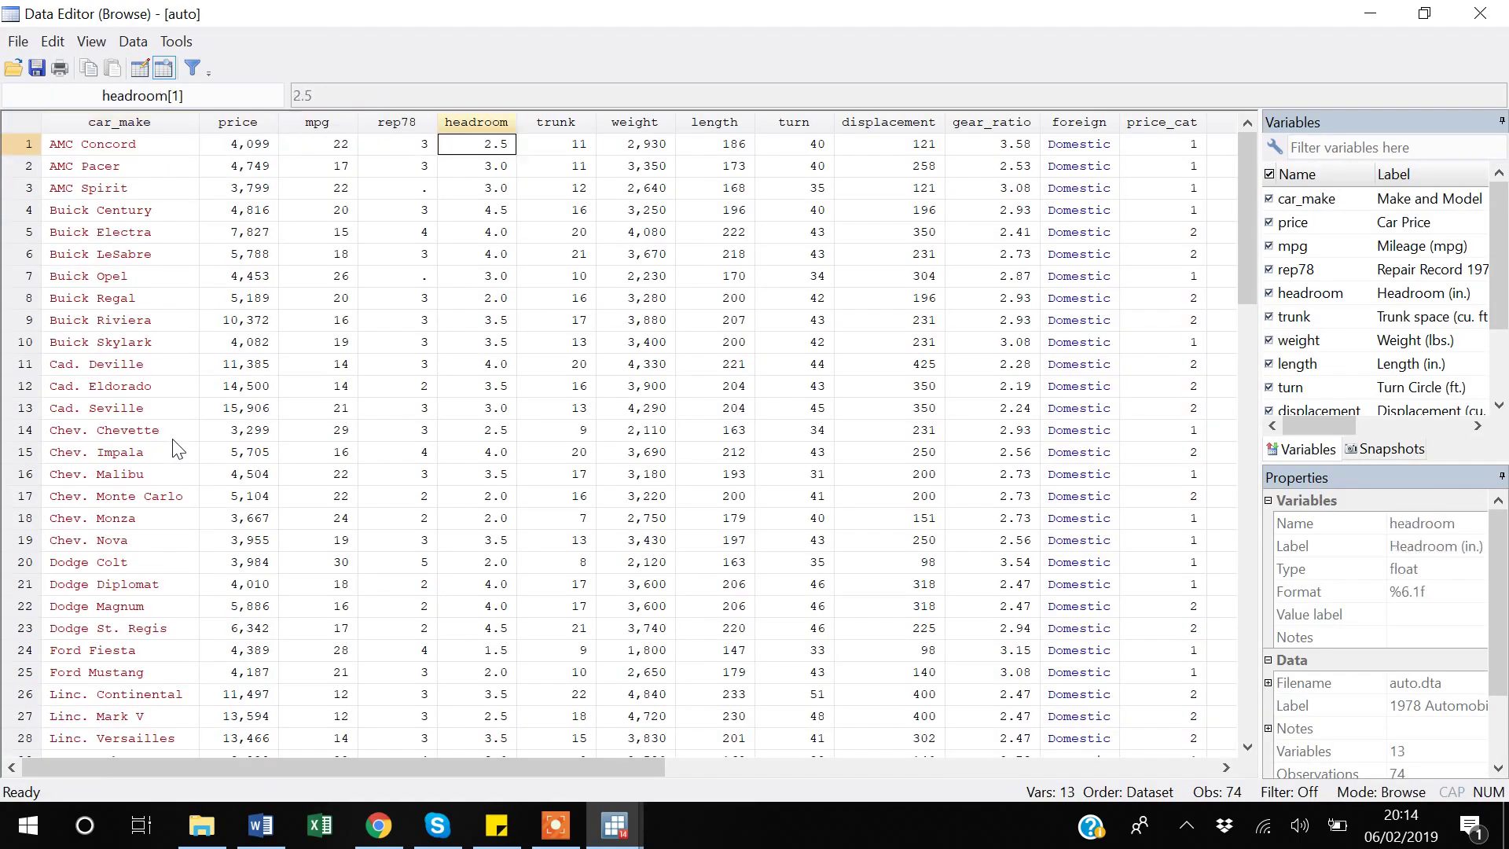
{"action": "key", "text": "Right"}
{"action": "key", "text": "Right"}
{"action": "key", "text": "Right"}
{"action": "key", "text": "Right"}
{"action": "key", "text": "Right"}
{"action": "key", "text": "Right"}
{"action": "key", "text": "Right"}
{"action": "key", "text": "Down"}
{"action": "key", "text": "Down"}
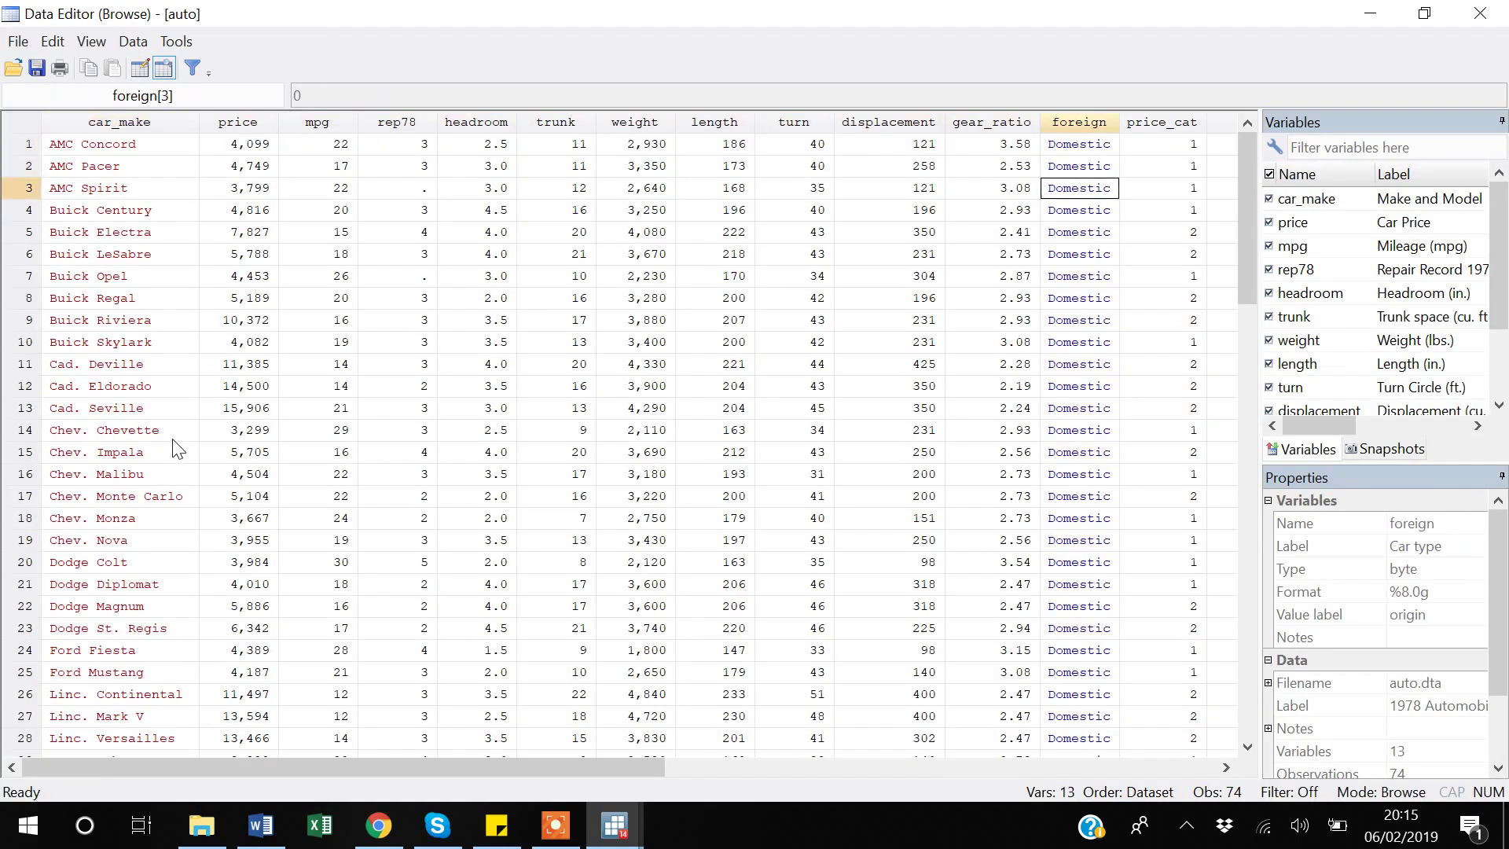
{"action": "key", "text": "Up"}
{"action": "key", "text": "Up"}
{"action": "key", "text": "Right"}
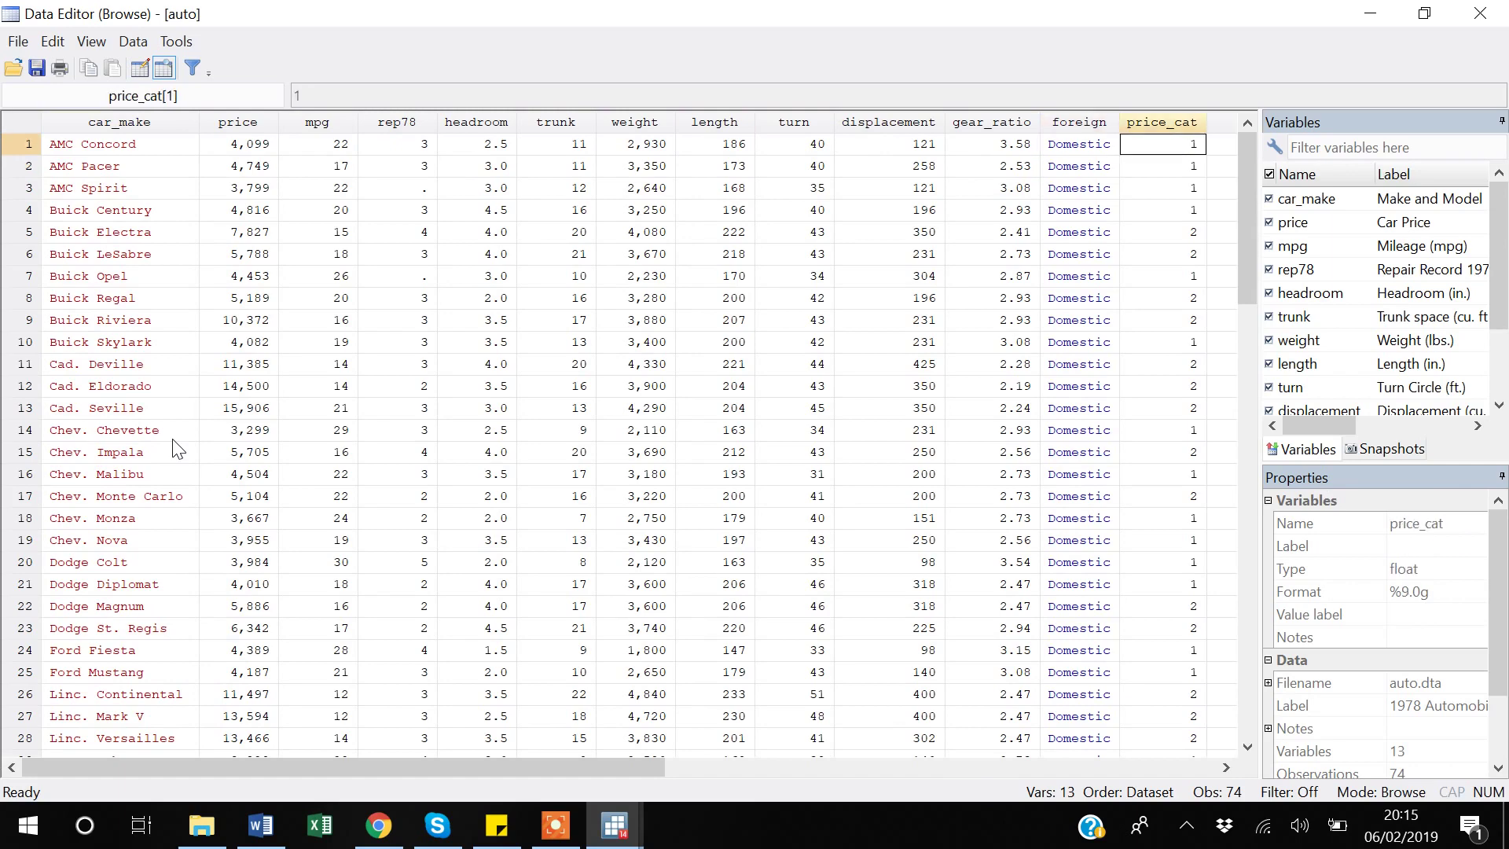
{"action": "key", "text": "Down"}
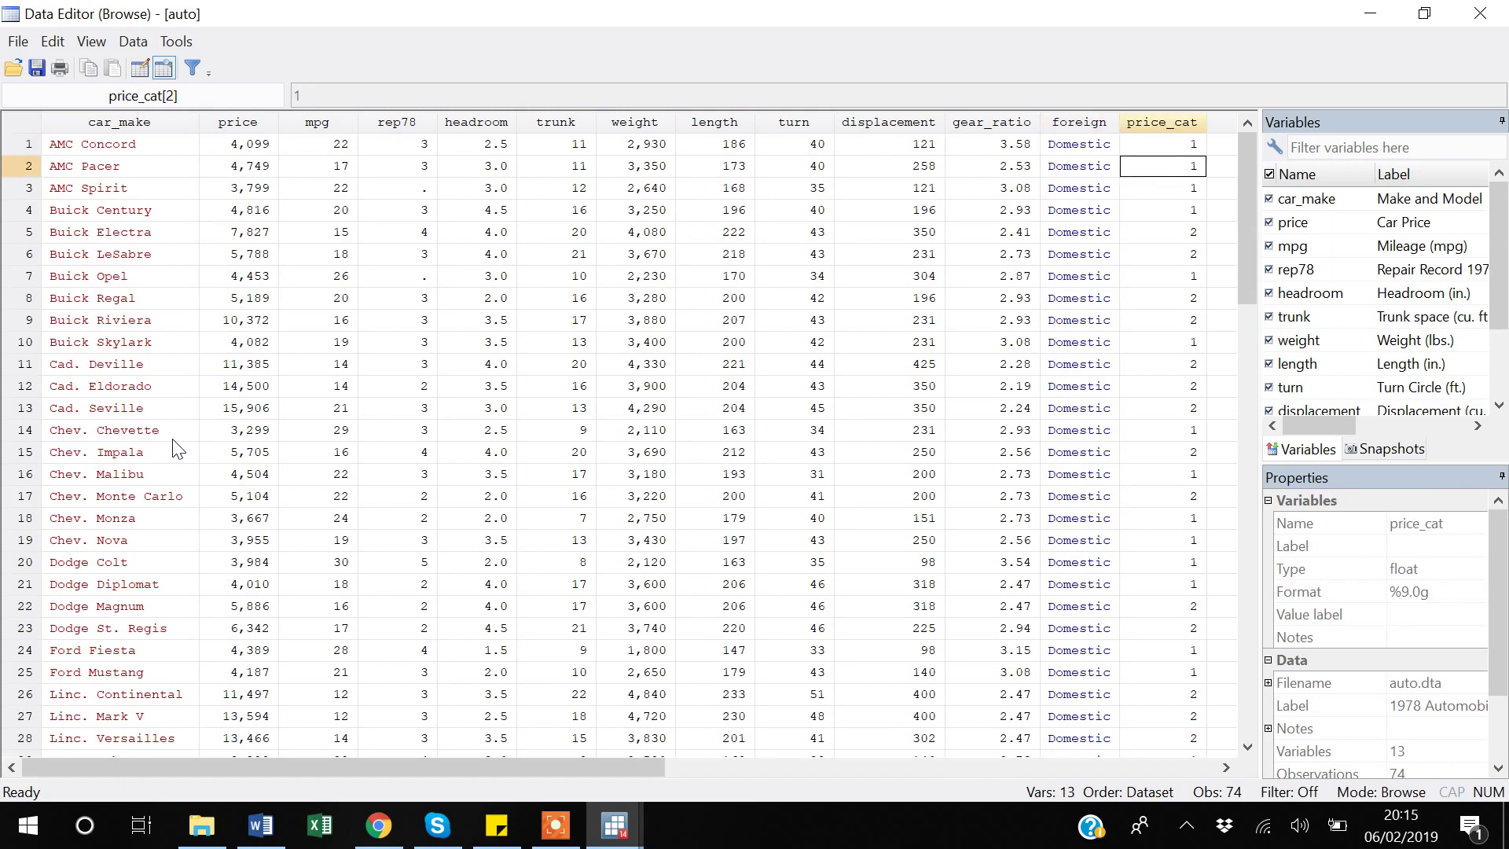
{"action": "key", "text": "alt+F4"}
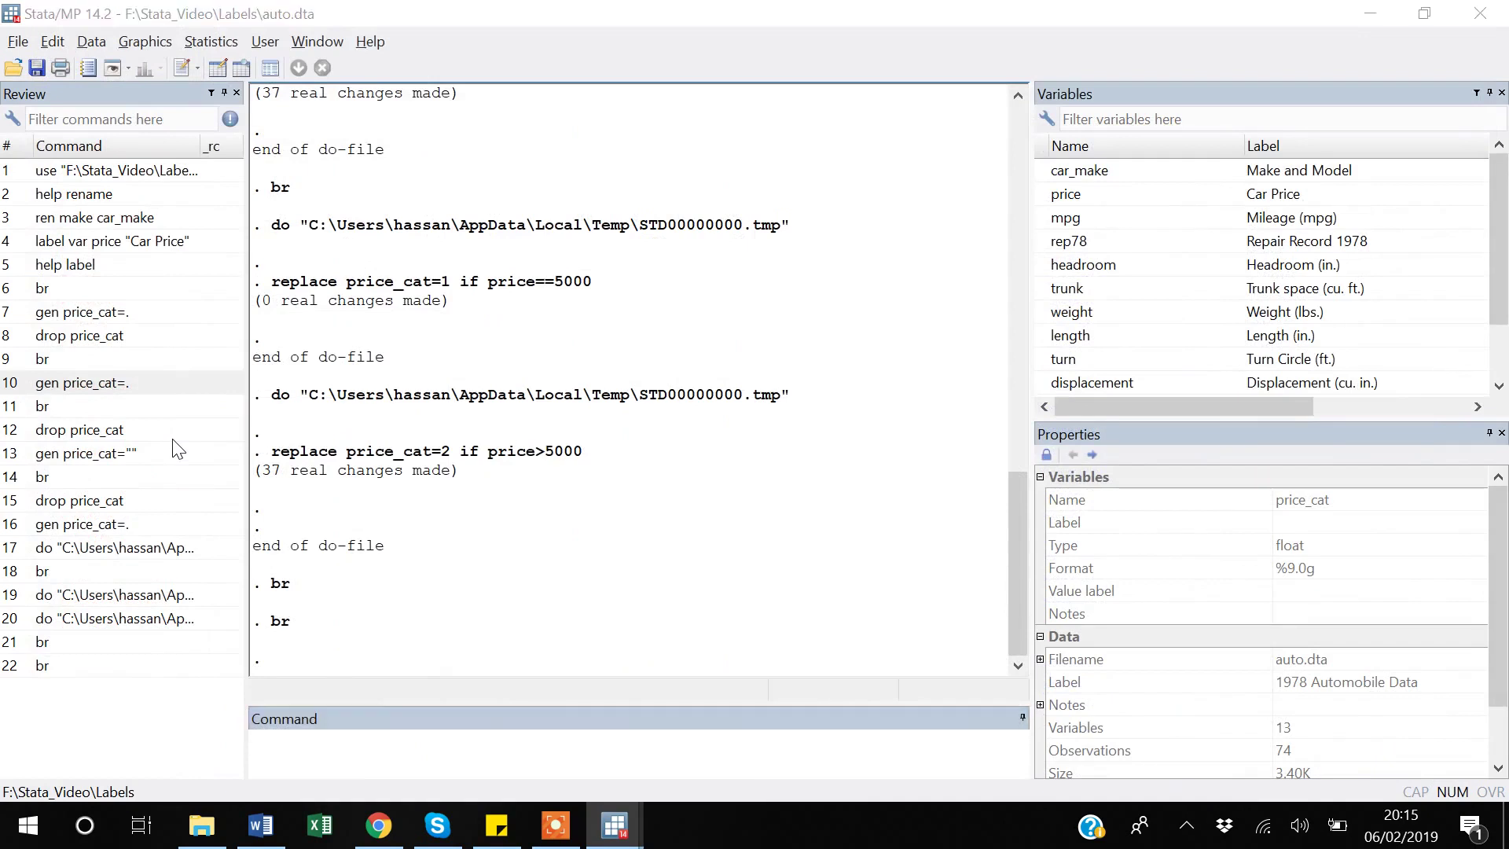
{"action": "key", "text": "alt+Tab"}
- Write the line label define price_label 1"below 5000" 2"Above 5000" in the do-file
{"action": "type", "text": "l"}
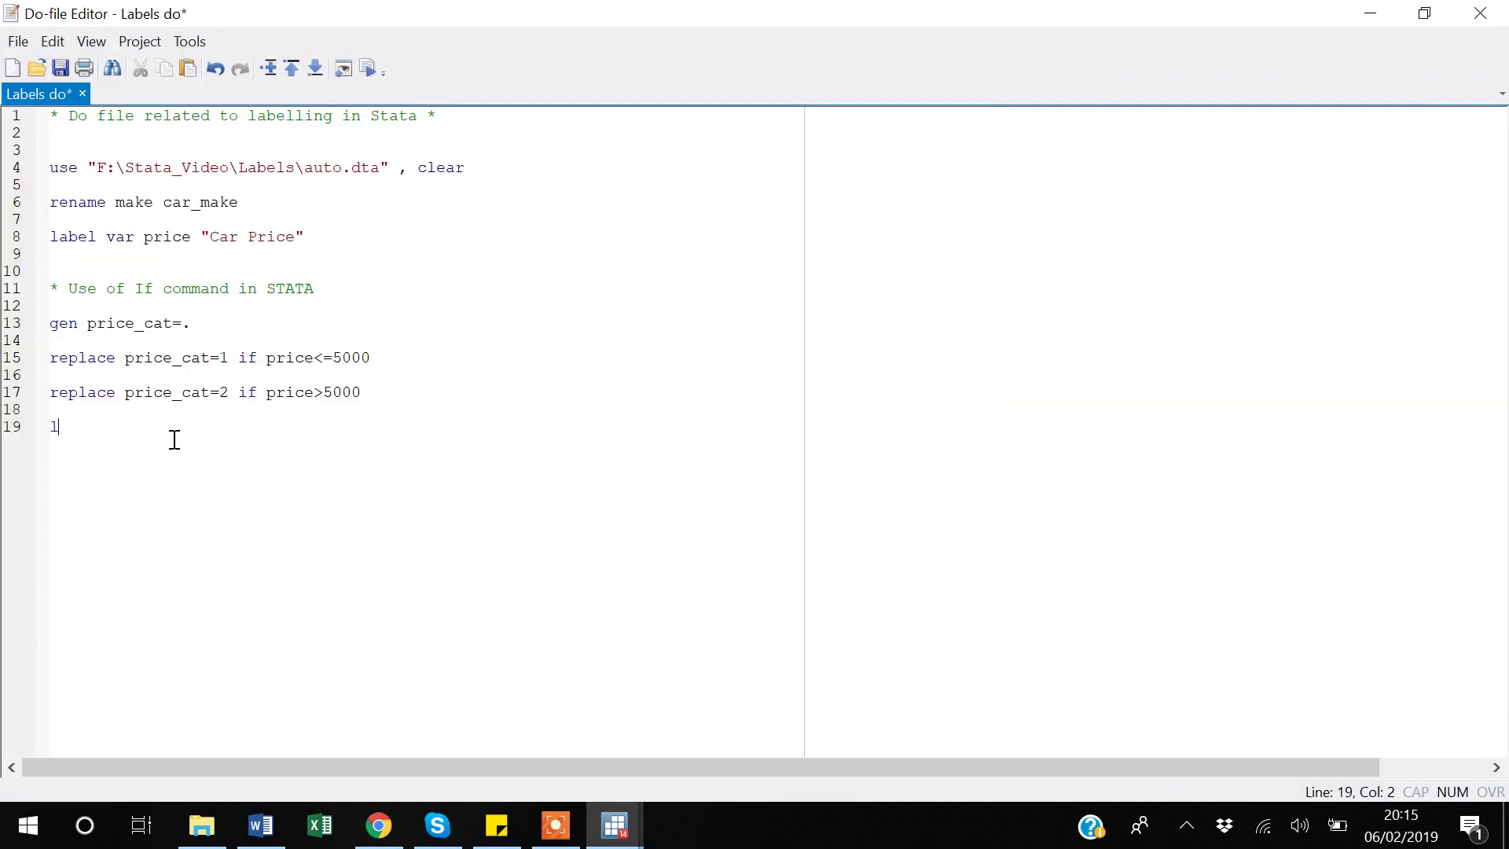
{"action": "type", "text": "abel define"}
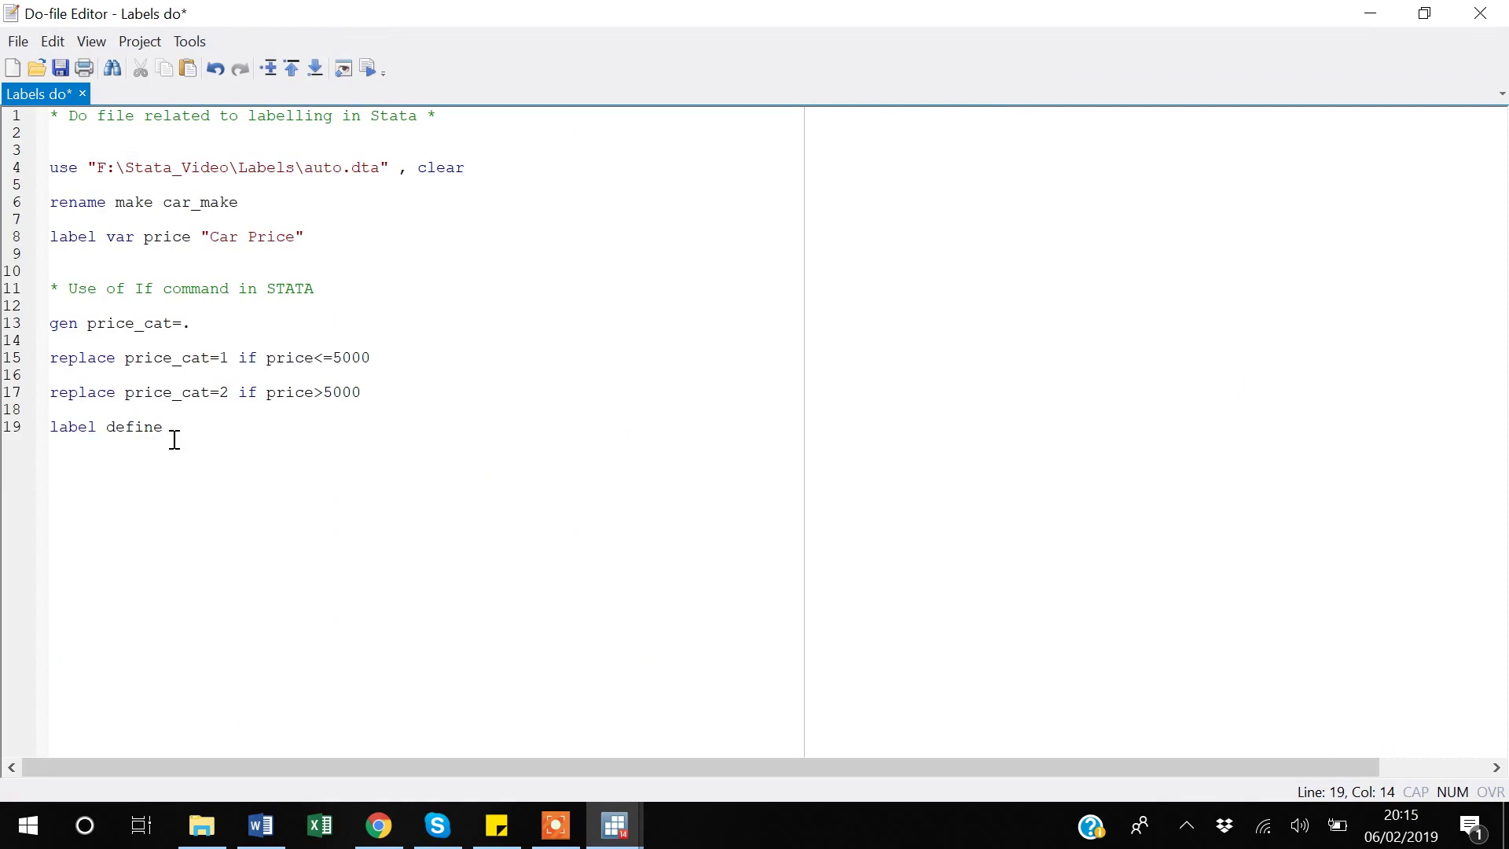
{"action": "type", "text": "price_label"}
{"action": "type", "text": "1\"\""}
{"action": "key", "text": "Left"}
{"action": "type", "text": "below 5000\""}
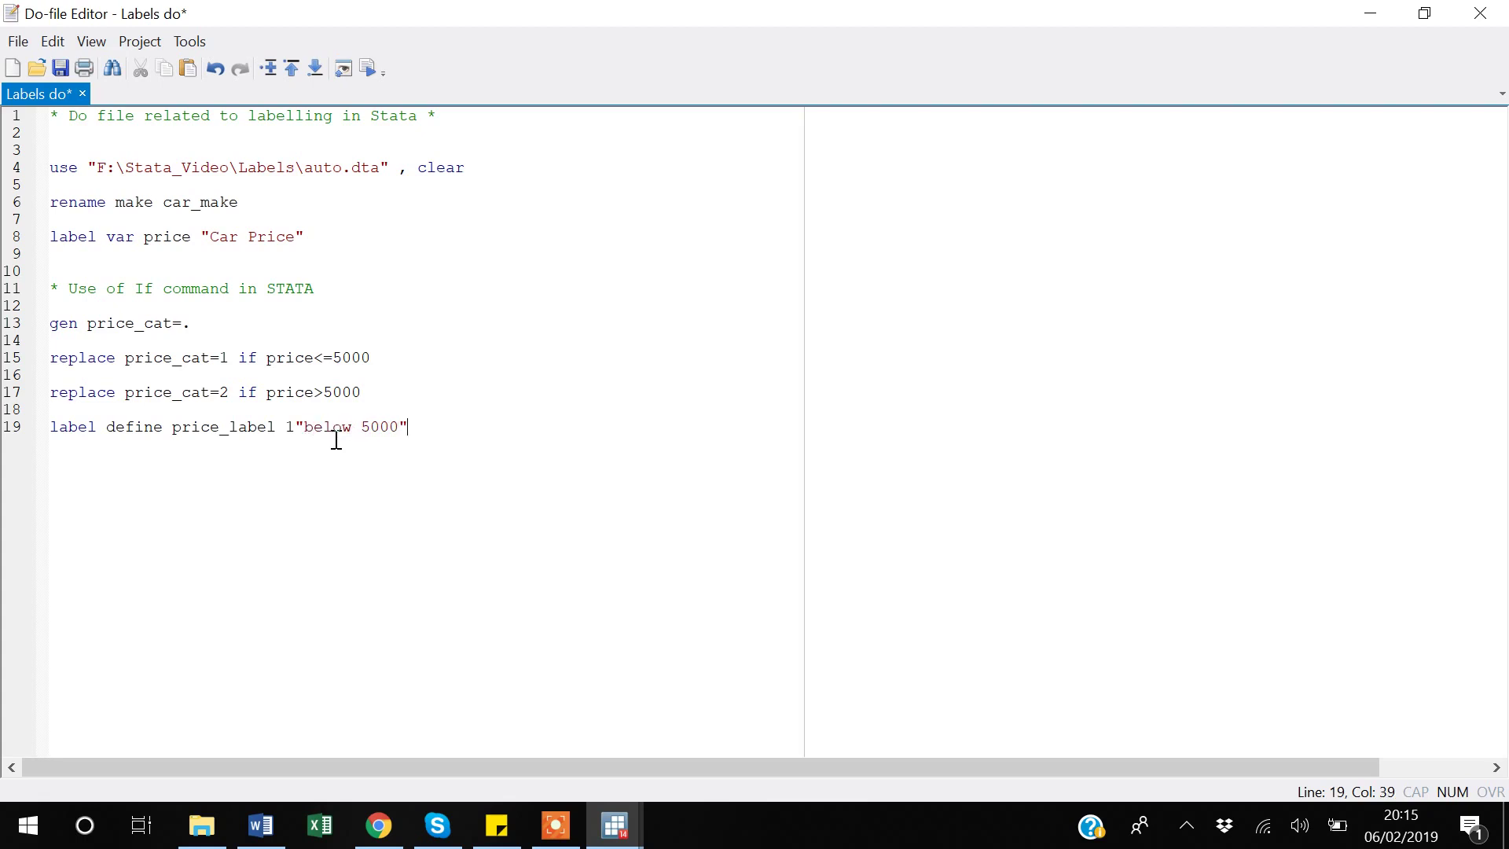
{"action": "type", "text": " 2\"Above 5000"}
- Add a '* Definig the label' comment above it and begin a 'label values' line below
{"action": "key", "text": "Home"}
{"action": "key", "text": "Return"}
{"action": "key", "text": "Up"}
{"action": "type", "text": "*"}
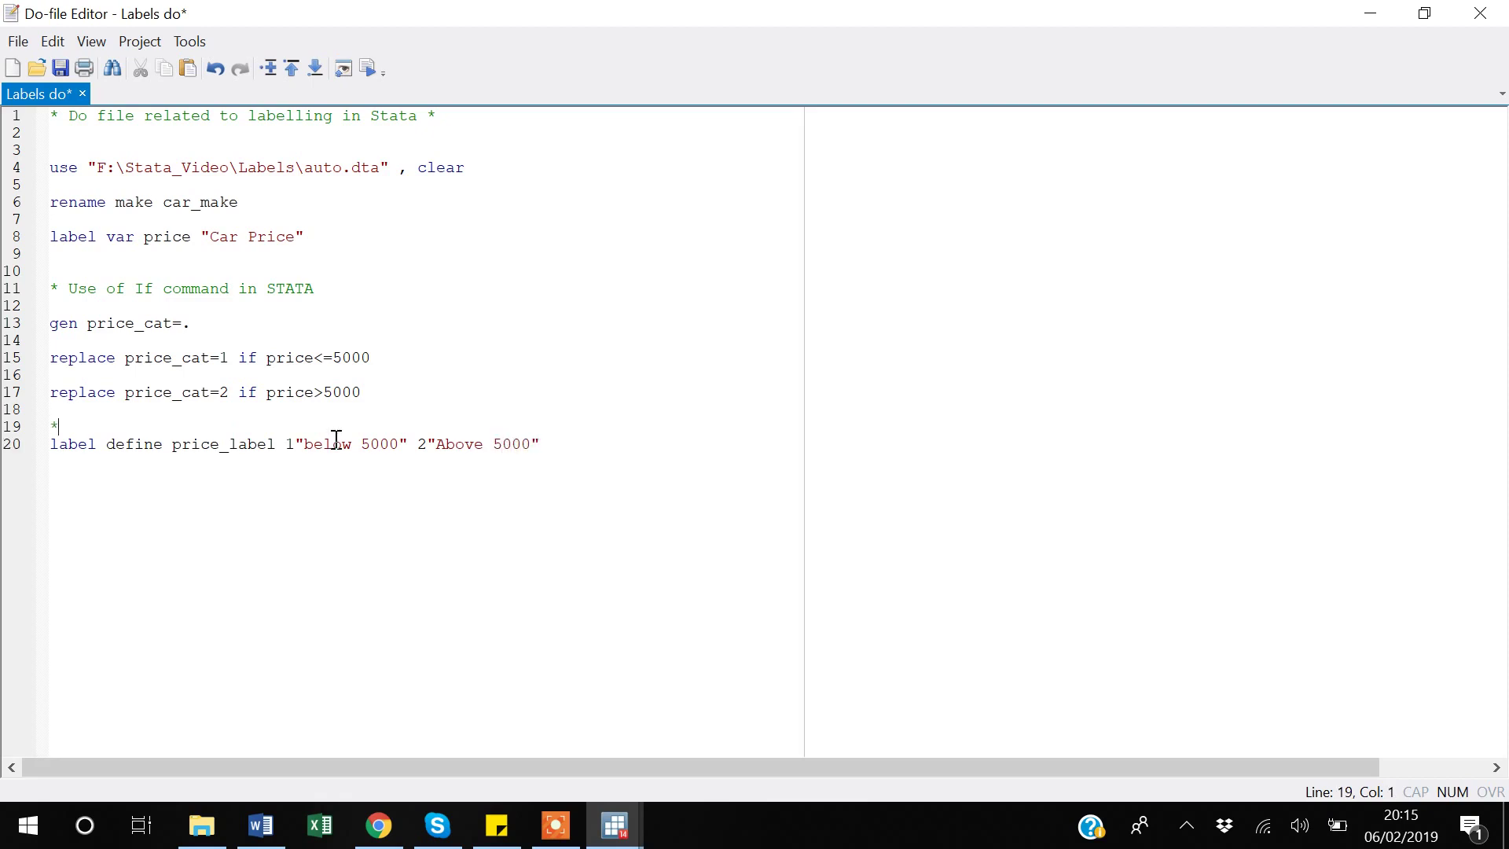
{"action": "type", "text": " Definig the label"}
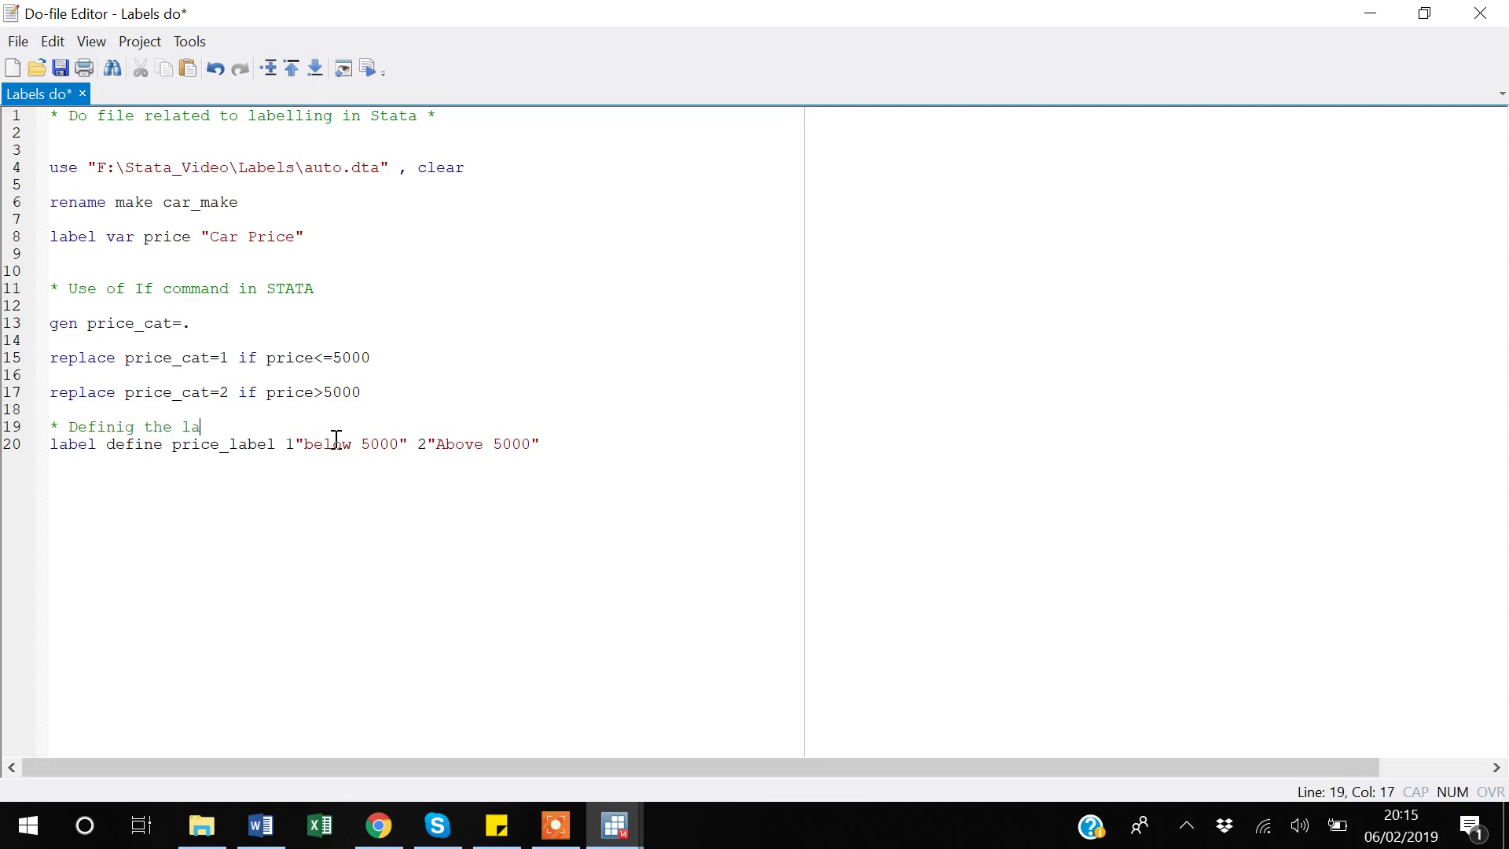
{"action": "left_click", "coordinate": [571, 441]}
{"action": "key", "text": "Return"}
{"action": "key", "text": "Return"}
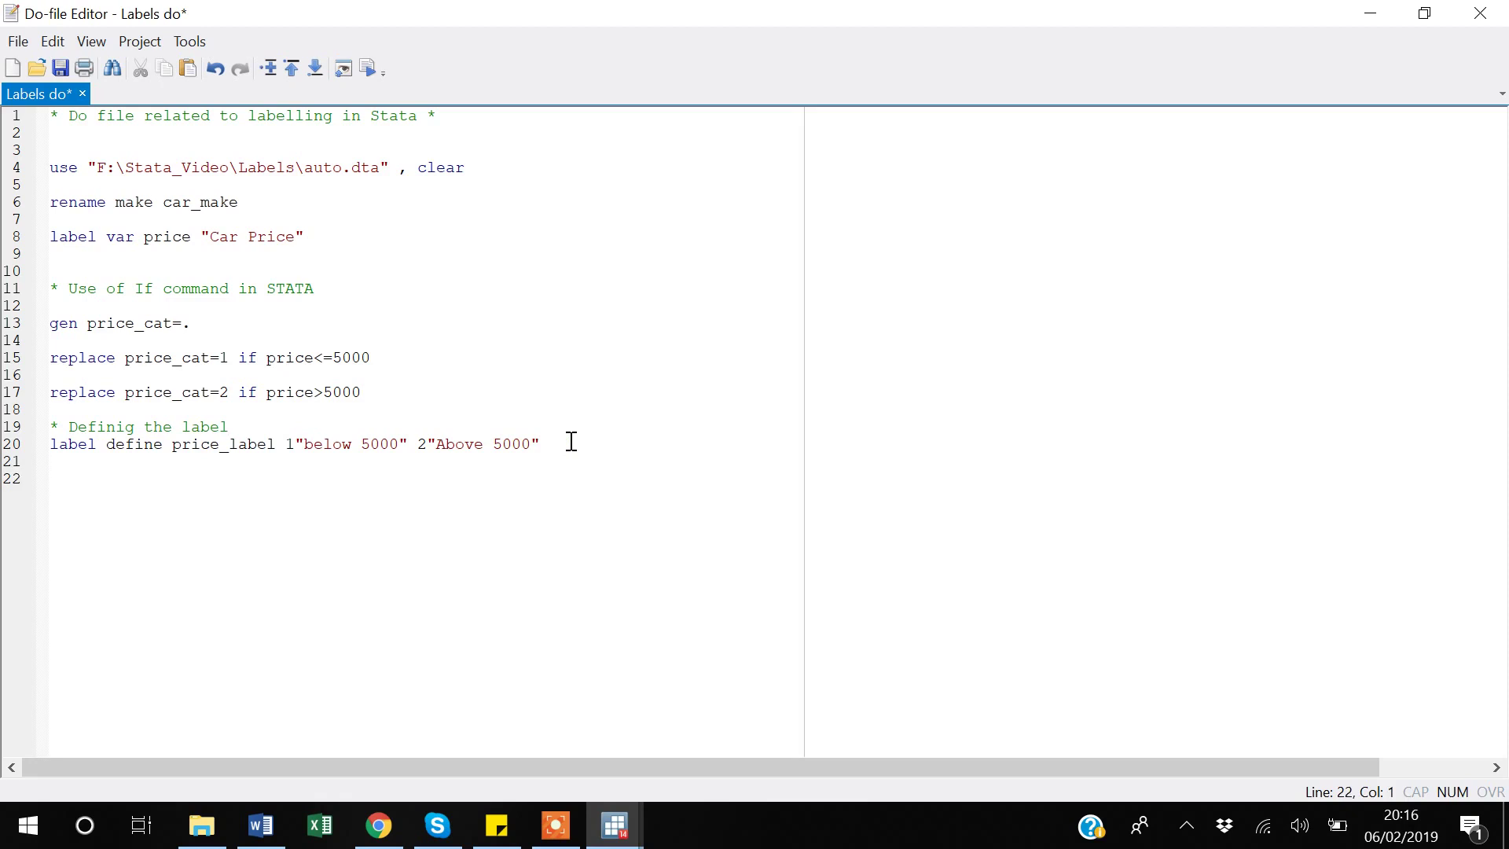
{"action": "key", "text": "BackSpace"}
{"action": "type", "text": "label values"}
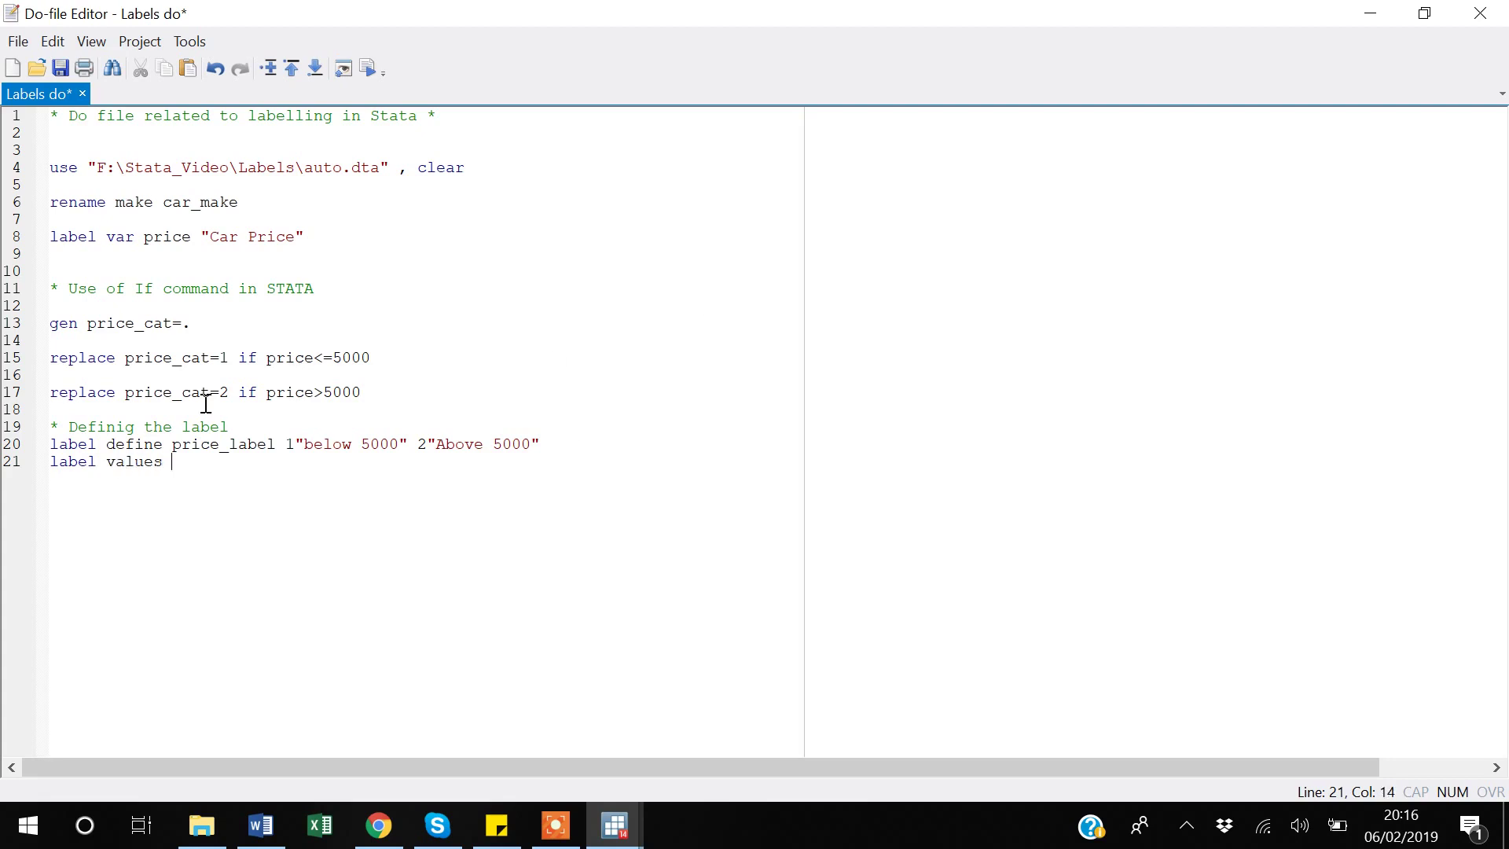
- Complete line 21 as 'label values price_cat price_label' using copied names, then select lines 19–21
{"action": "left_click_drag", "start_coordinate": [210, 393], "coordinate": [125, 393]}
{"action": "key", "text": "ctrl+c"}
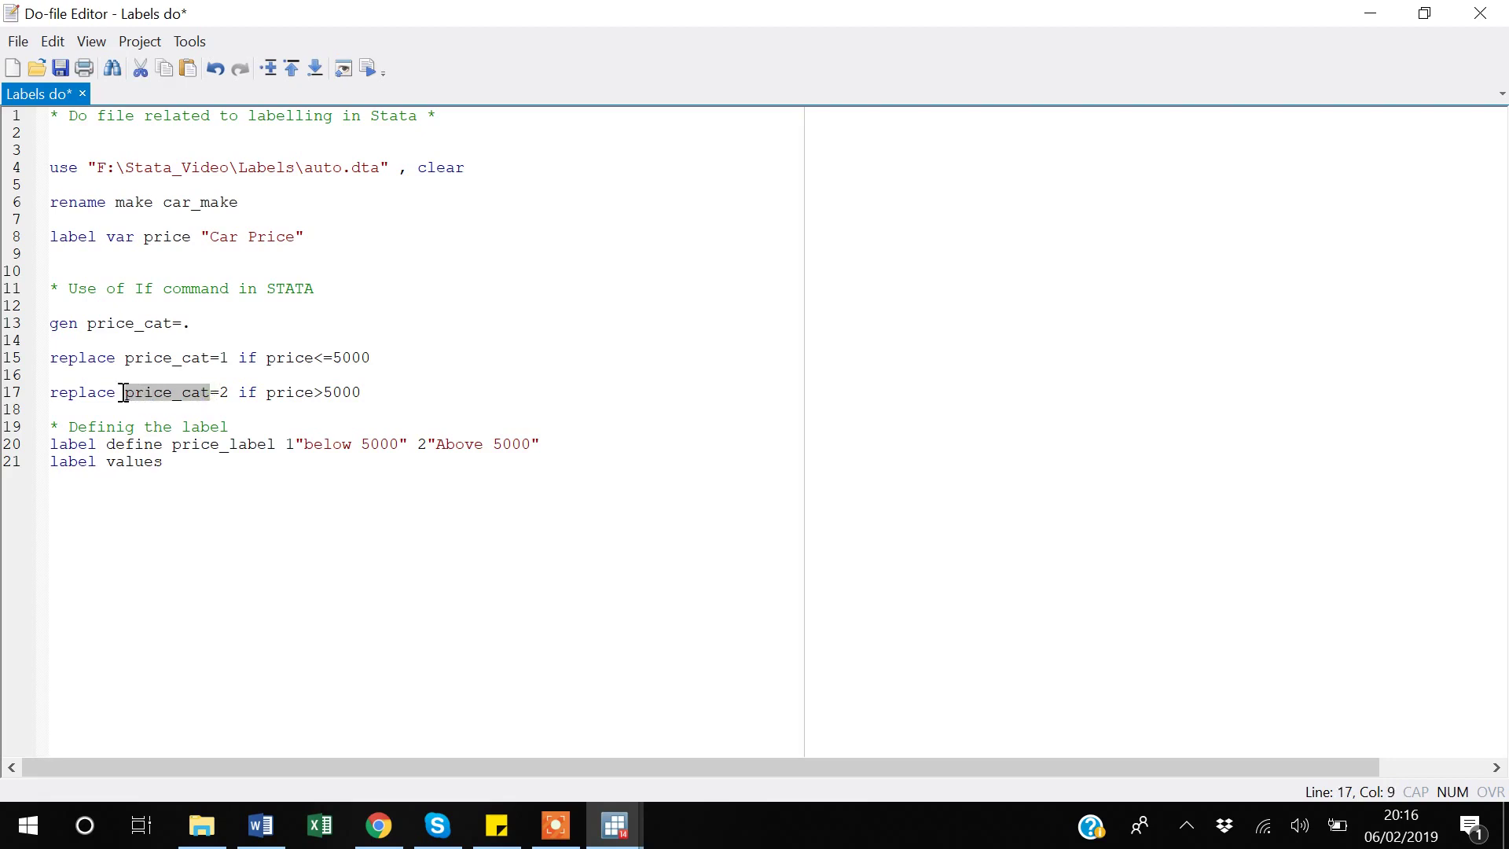
{"action": "left_click", "coordinate": [172, 471]}
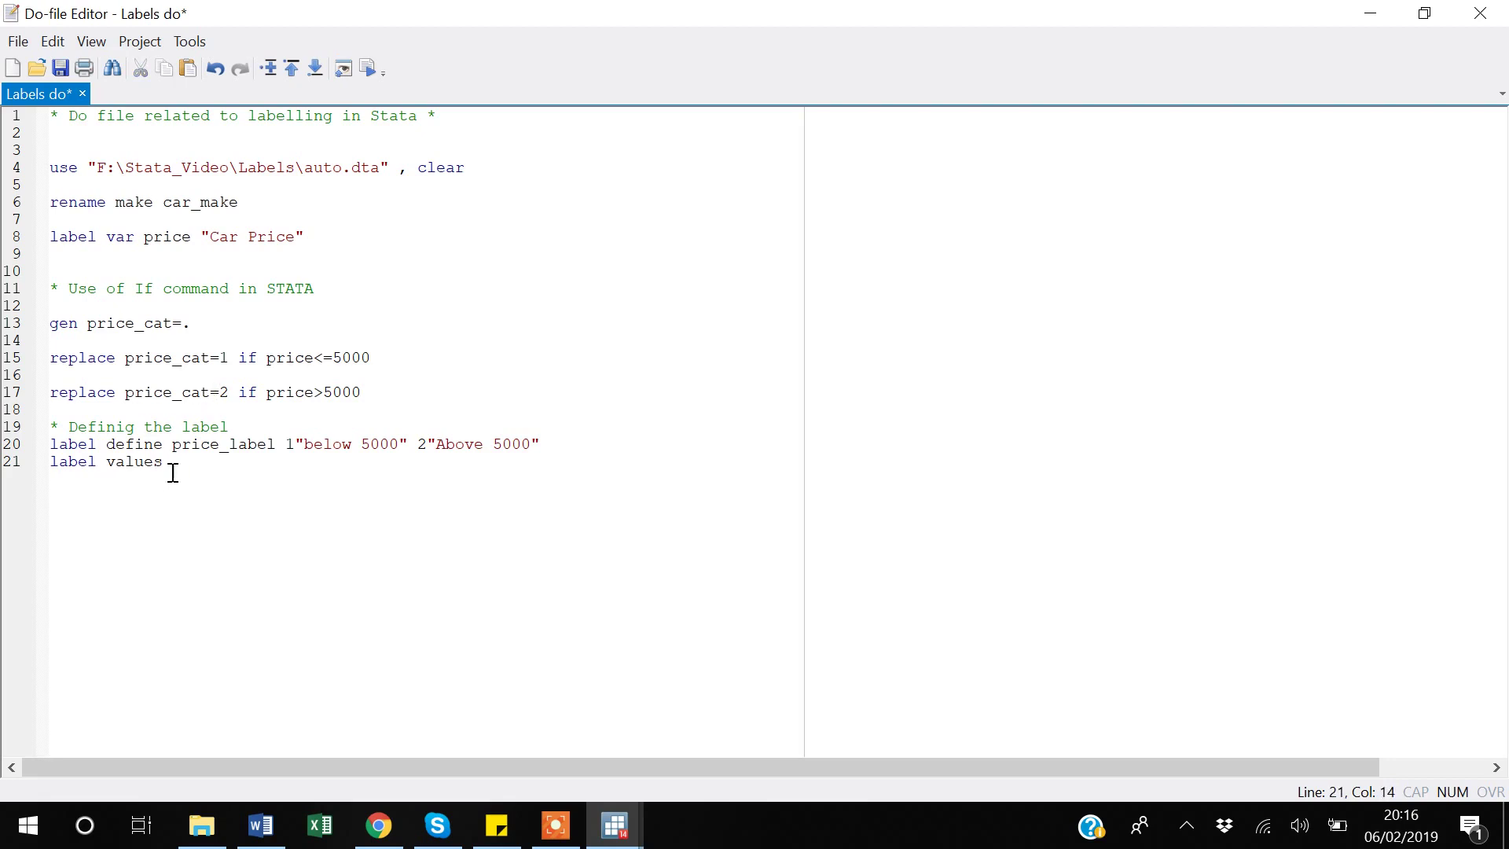
{"action": "key", "text": "ctrl+v"}
{"action": "left_click_drag", "start_coordinate": [277, 445], "coordinate": [171, 442]}
{"action": "key", "text": "ctrl+c"}
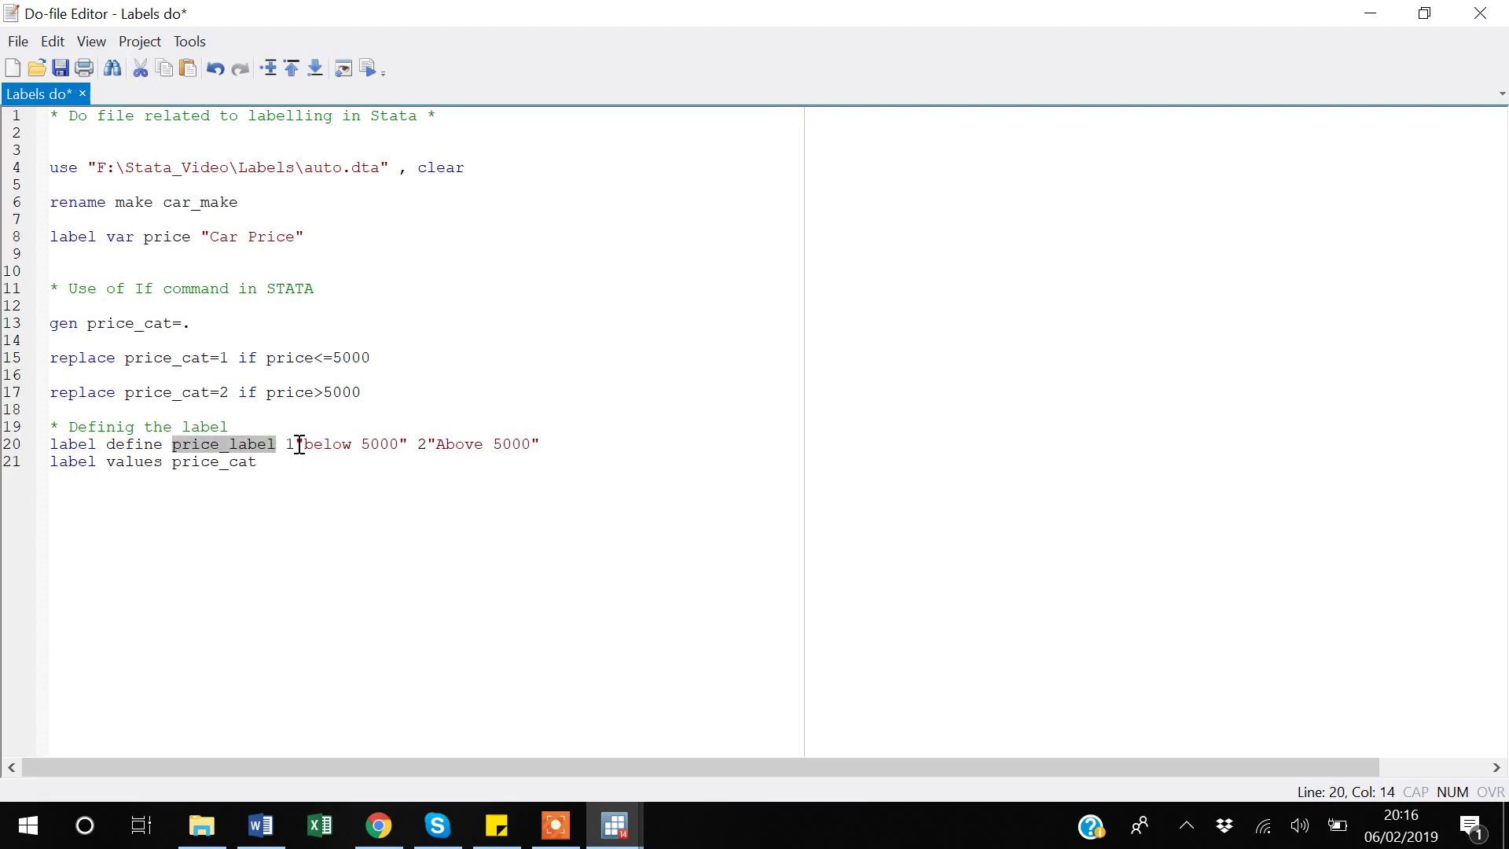
{"action": "left_click", "coordinate": [291, 462]}
{"action": "key", "text": "ctrl+v"}
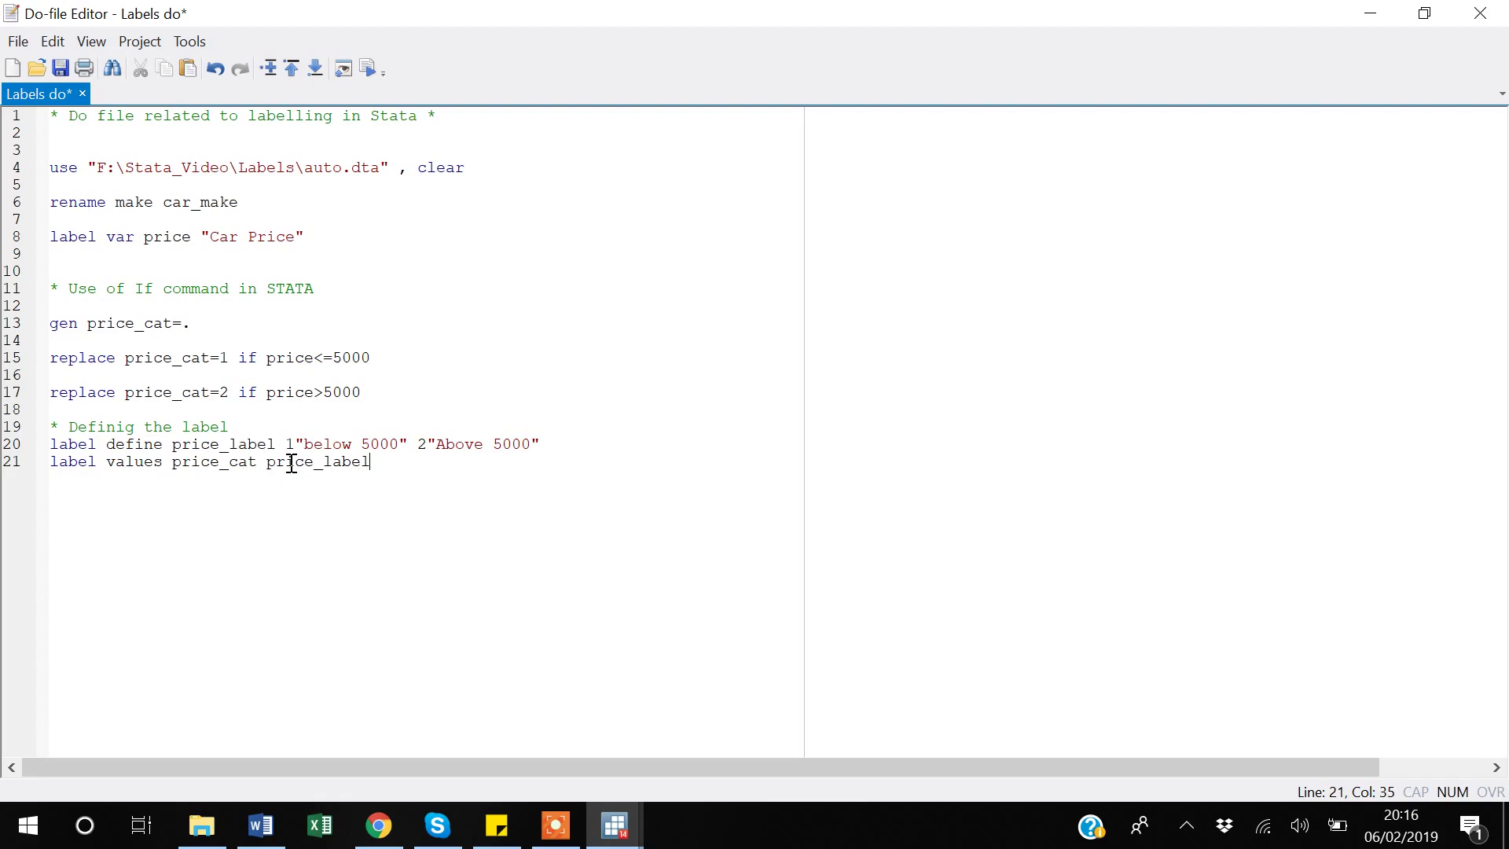
{"action": "key", "text": "Return"}
{"action": "key", "text": "shift+Up"}
{"action": "key", "text": "shift+Up"}
{"action": "key", "text": "shift+Up"}
- Save and run the labelling lines, then browse to check price_cat shows 'below 5000' and 'Above 5000'
{"action": "key", "text": "ctrl+s"}
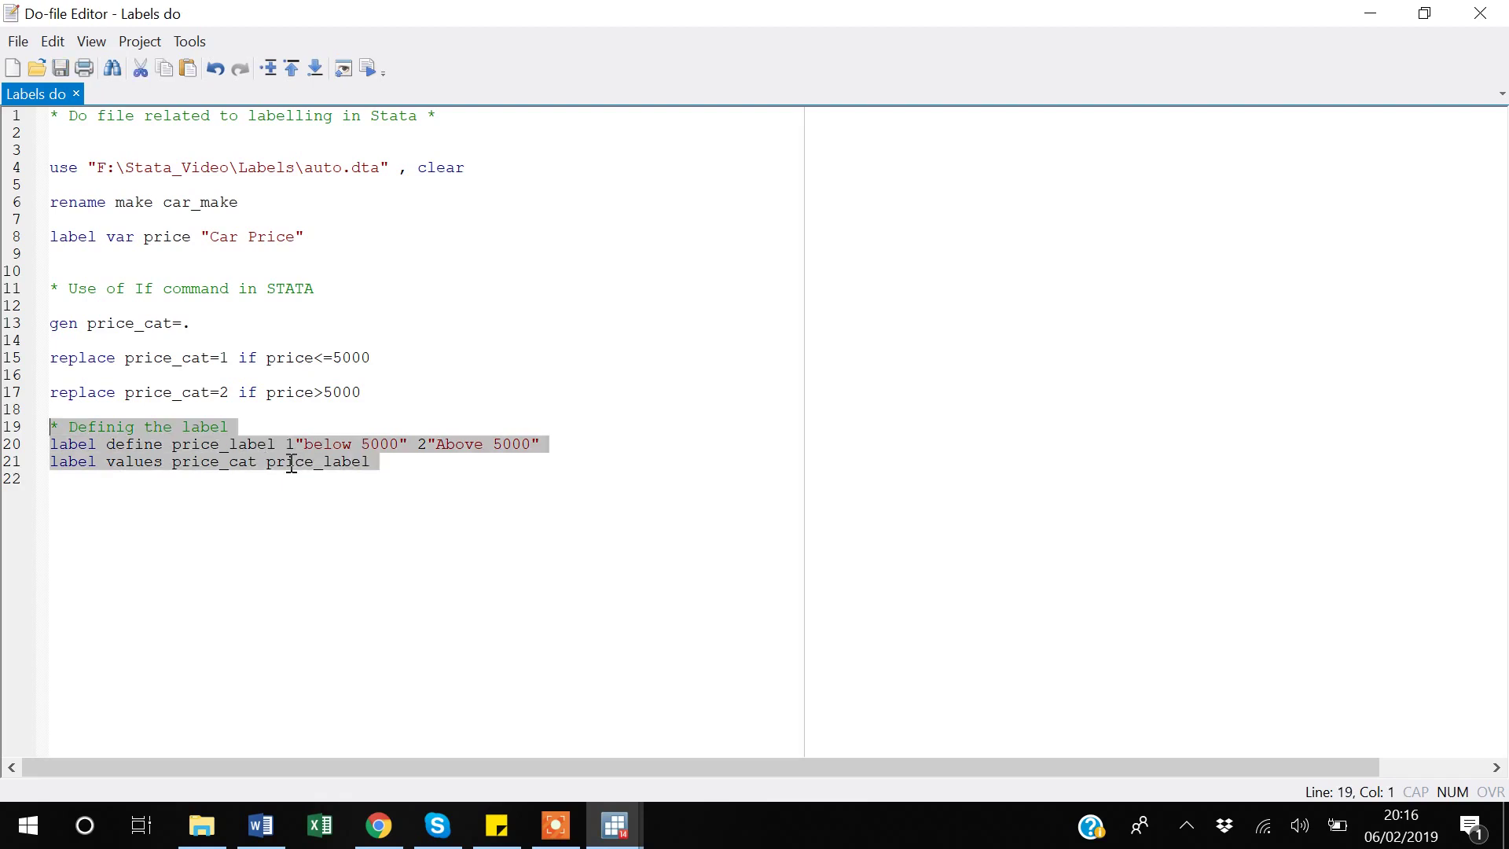
{"action": "key", "text": "ctrl+d"}
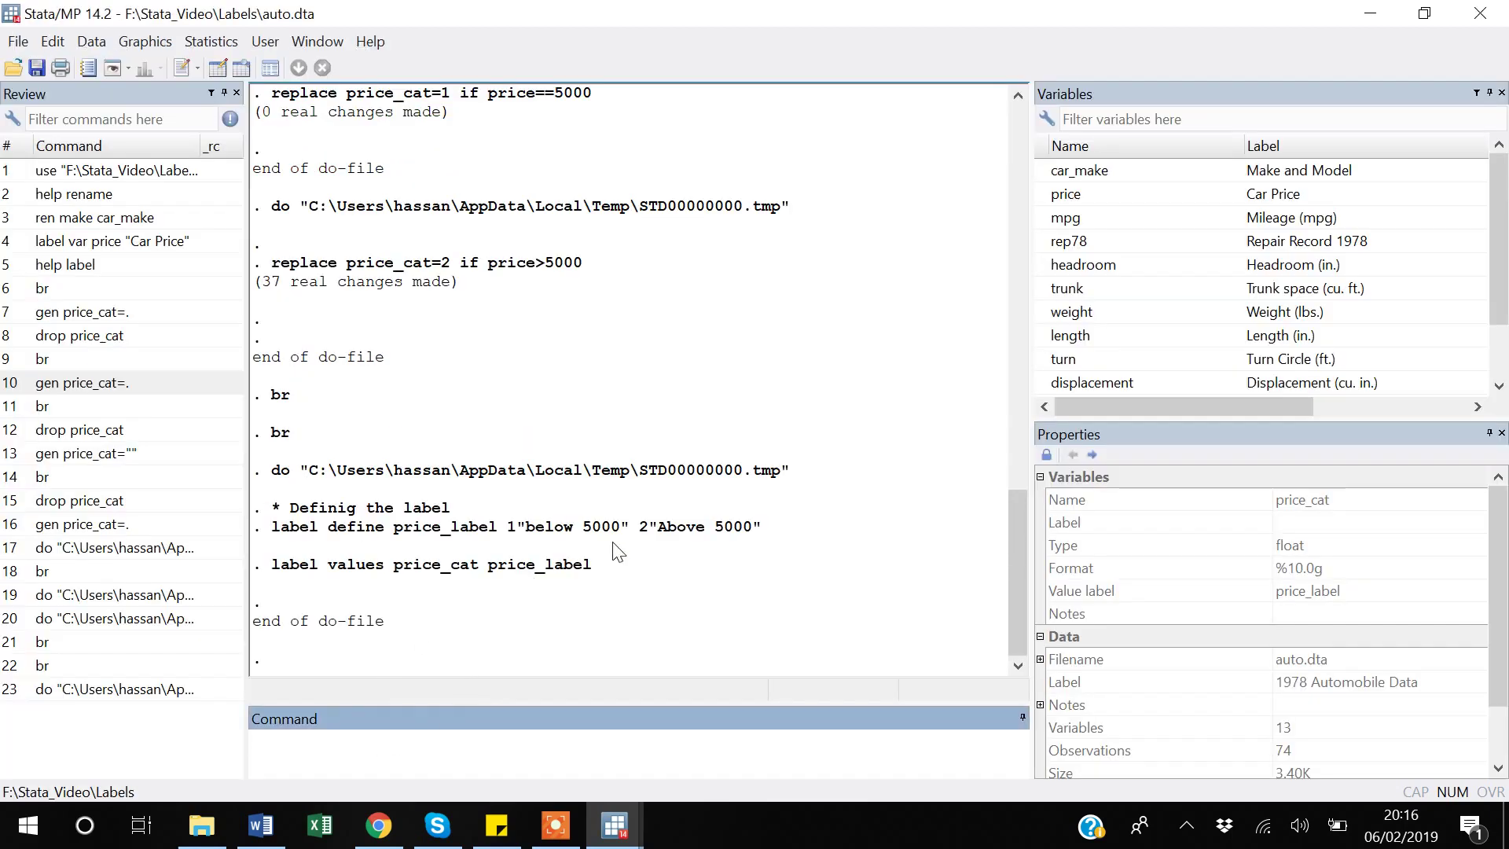
{"action": "type", "text": "br"}
{"action": "key", "text": "Return"}
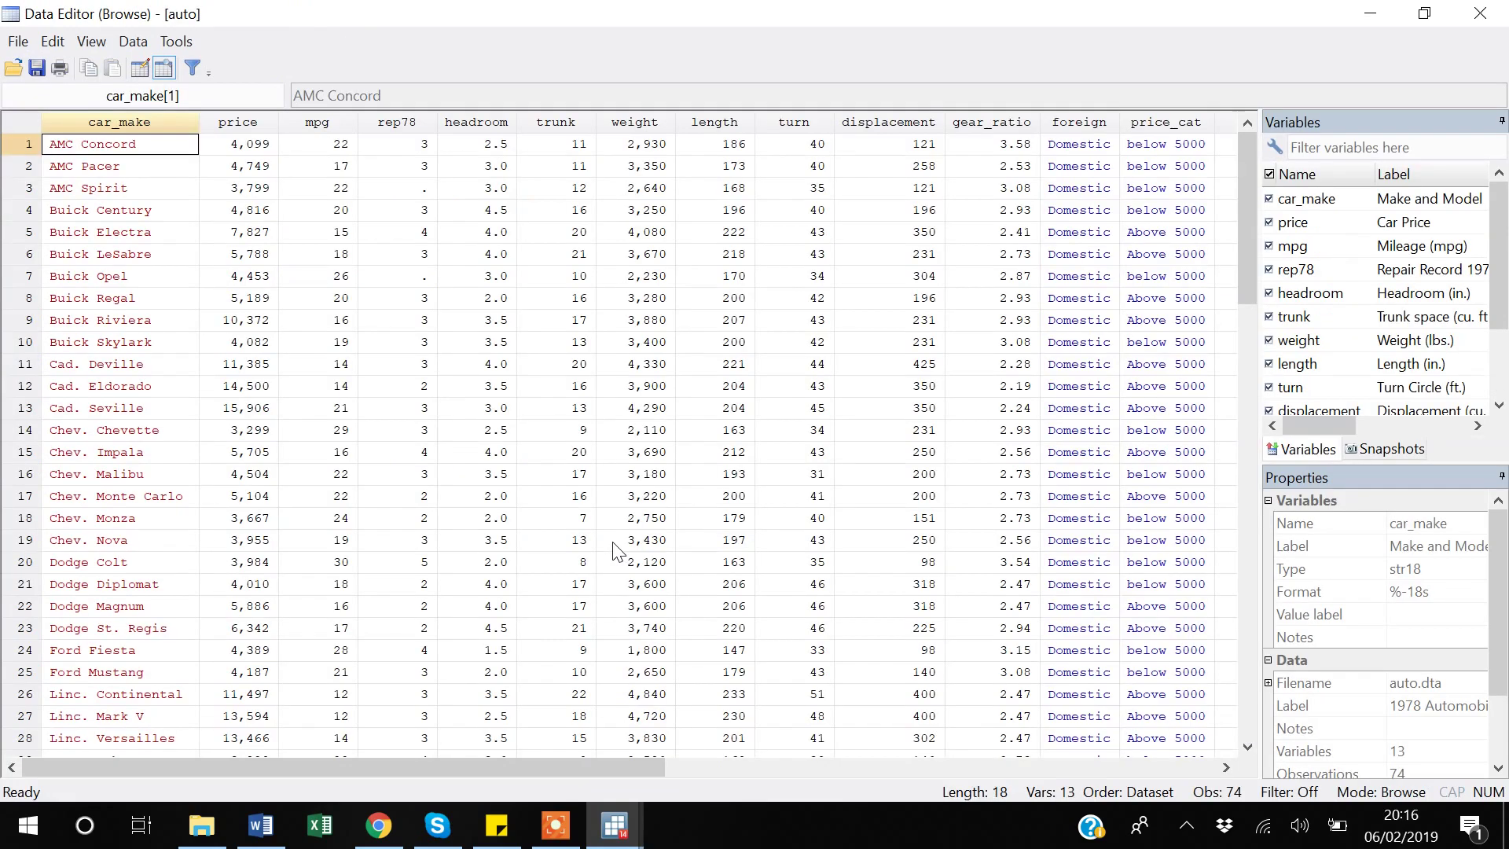
{"action": "key", "text": "Right"}
{"action": "key", "text": "Right"}
{"action": "key", "text": "Right"}
{"action": "key", "text": "Right"}
{"action": "key", "text": "Right"}
{"action": "key", "text": "Right"}
{"action": "key", "text": "Right"}
{"action": "key", "text": "Right"}
{"action": "key", "text": "Right"}
{"action": "key", "text": "Right"}
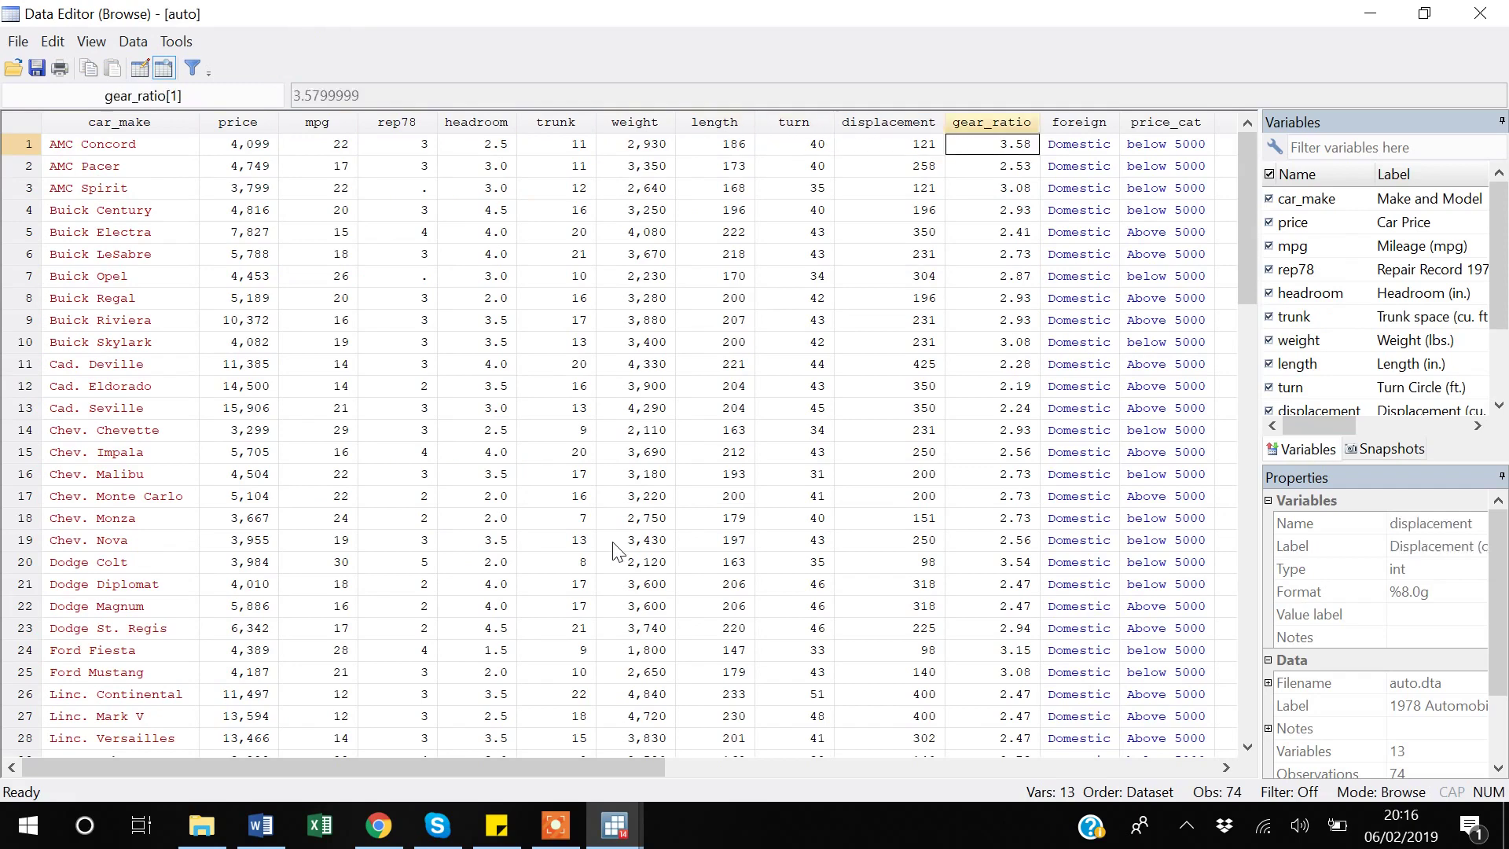
{"action": "key", "text": "Right"}
{"action": "key", "text": "Right"}
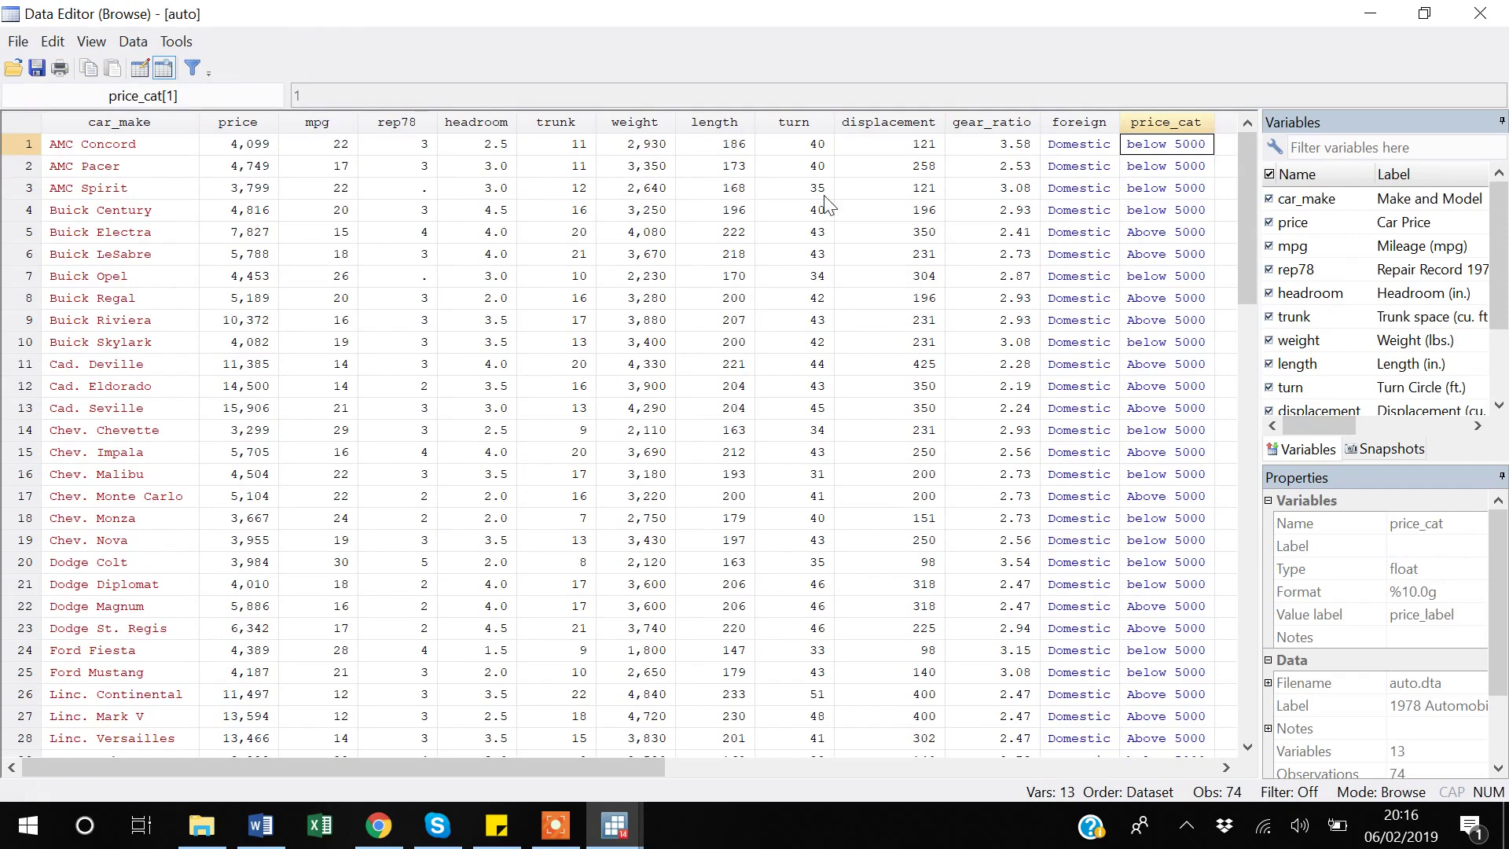
{"action": "key", "text": "Down"}
{"action": "key", "text": "Down"}
{"action": "key", "text": "Down"}
{"action": "key", "text": "Down"}
{"action": "key", "text": "Down"}
{"action": "key", "text": "Down"}
{"action": "key", "text": "Down"}
{"action": "key", "text": "Down"}
{"action": "key", "text": "Down"}
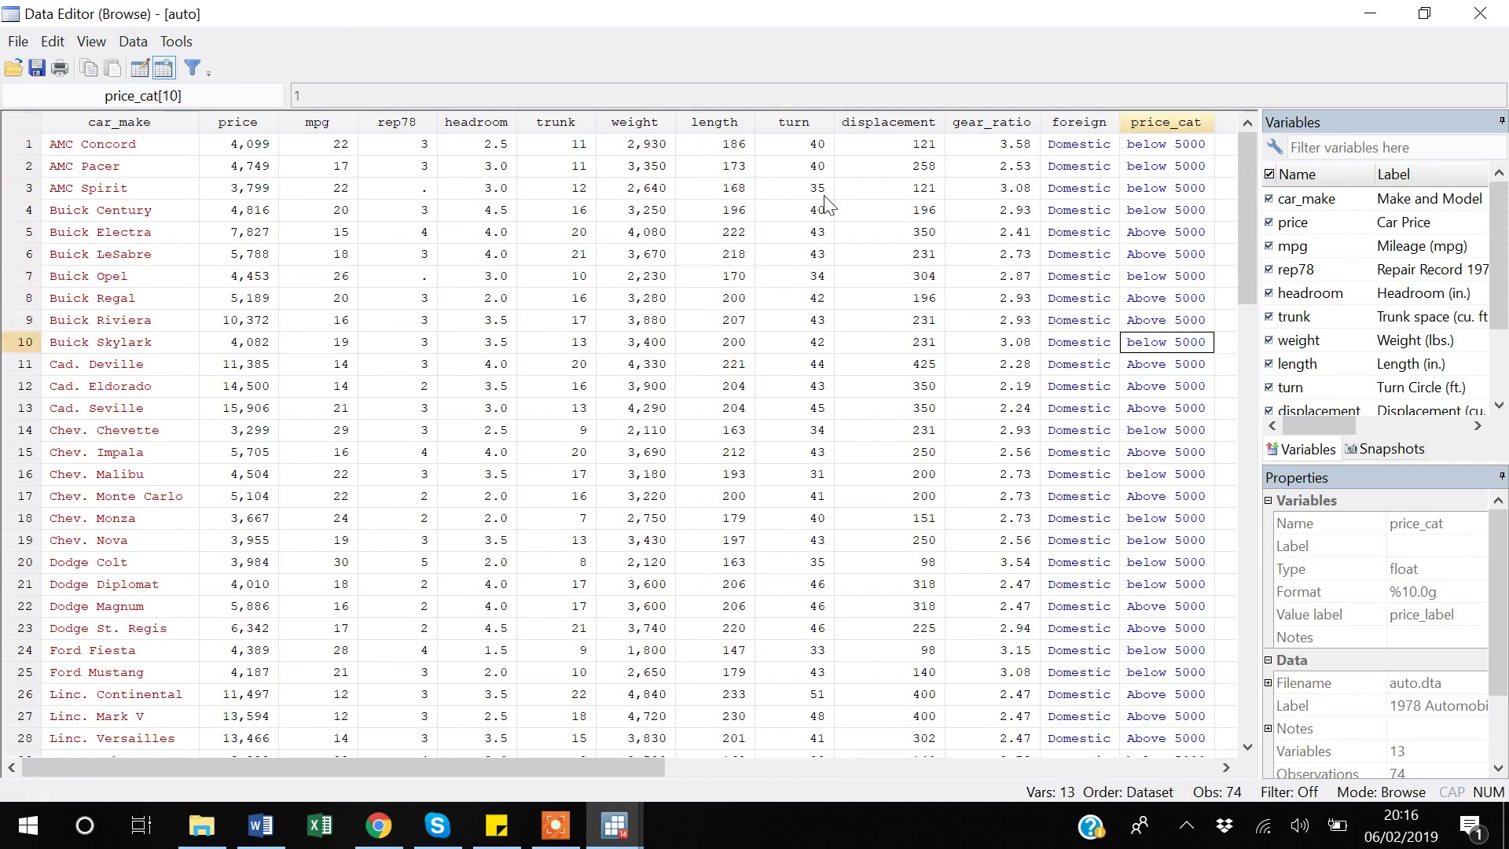
{"action": "key", "text": "Down"}
{"action": "key", "text": "Down"}
{"action": "key", "text": "Down"}
{"action": "key", "text": "Down"}
{"action": "key", "text": "Down"}
{"action": "key", "text": "Down"}
{"action": "key", "text": "Down"}
{"action": "key", "text": "Down"}
{"action": "key", "text": "Down"}
{"action": "key", "text": "Down"}
{"action": "key", "text": "Down"}
{"action": "key", "text": "Down"}
{"action": "key", "text": "Down"}
{"action": "key", "text": "Down"}
{"action": "key", "text": "Down"}
{"action": "key", "text": "Down"}
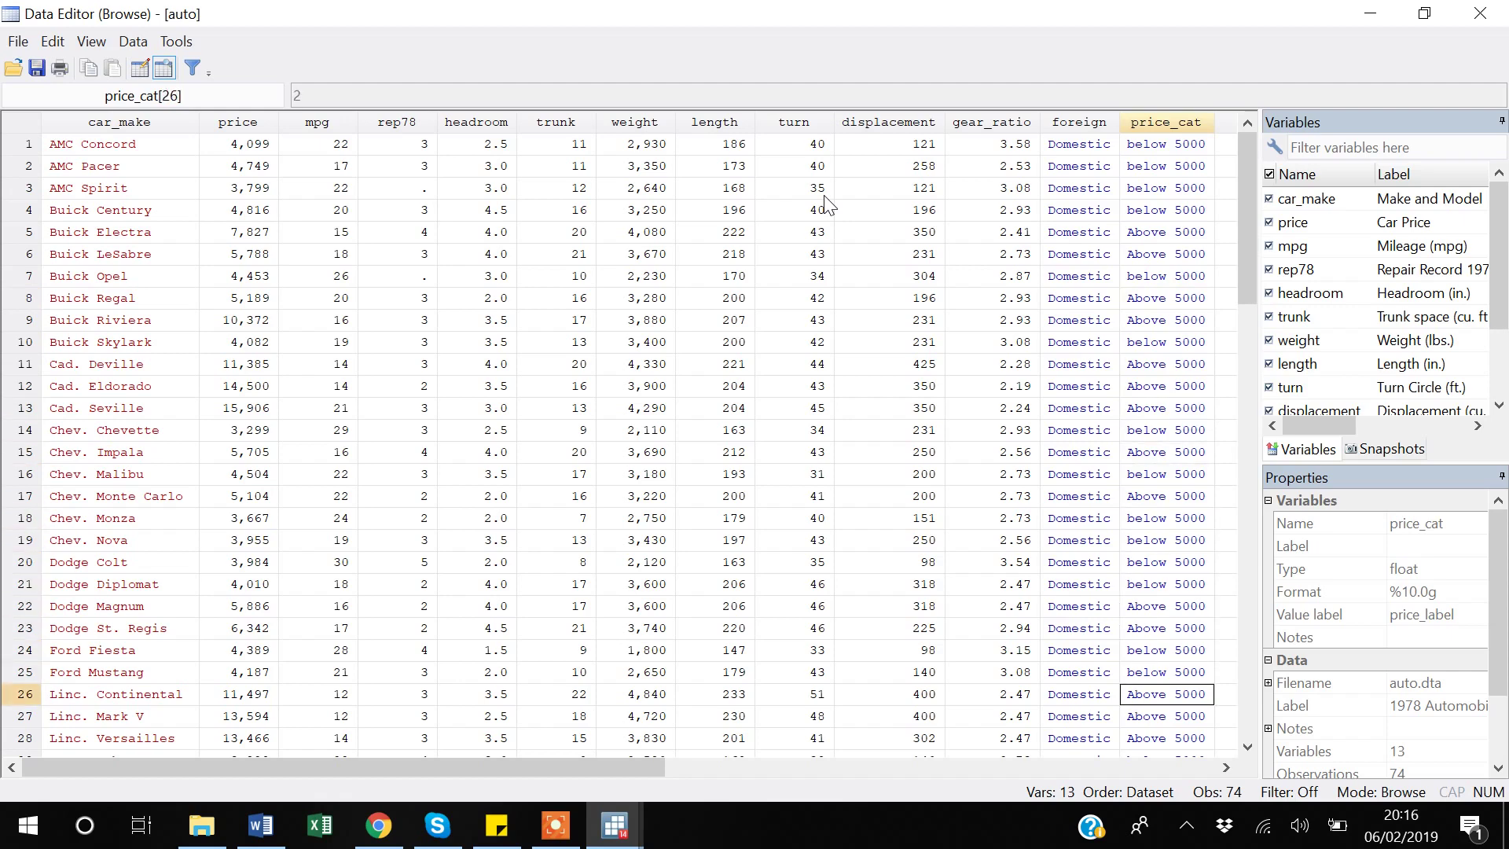
{"action": "key", "text": "alt+F4"}
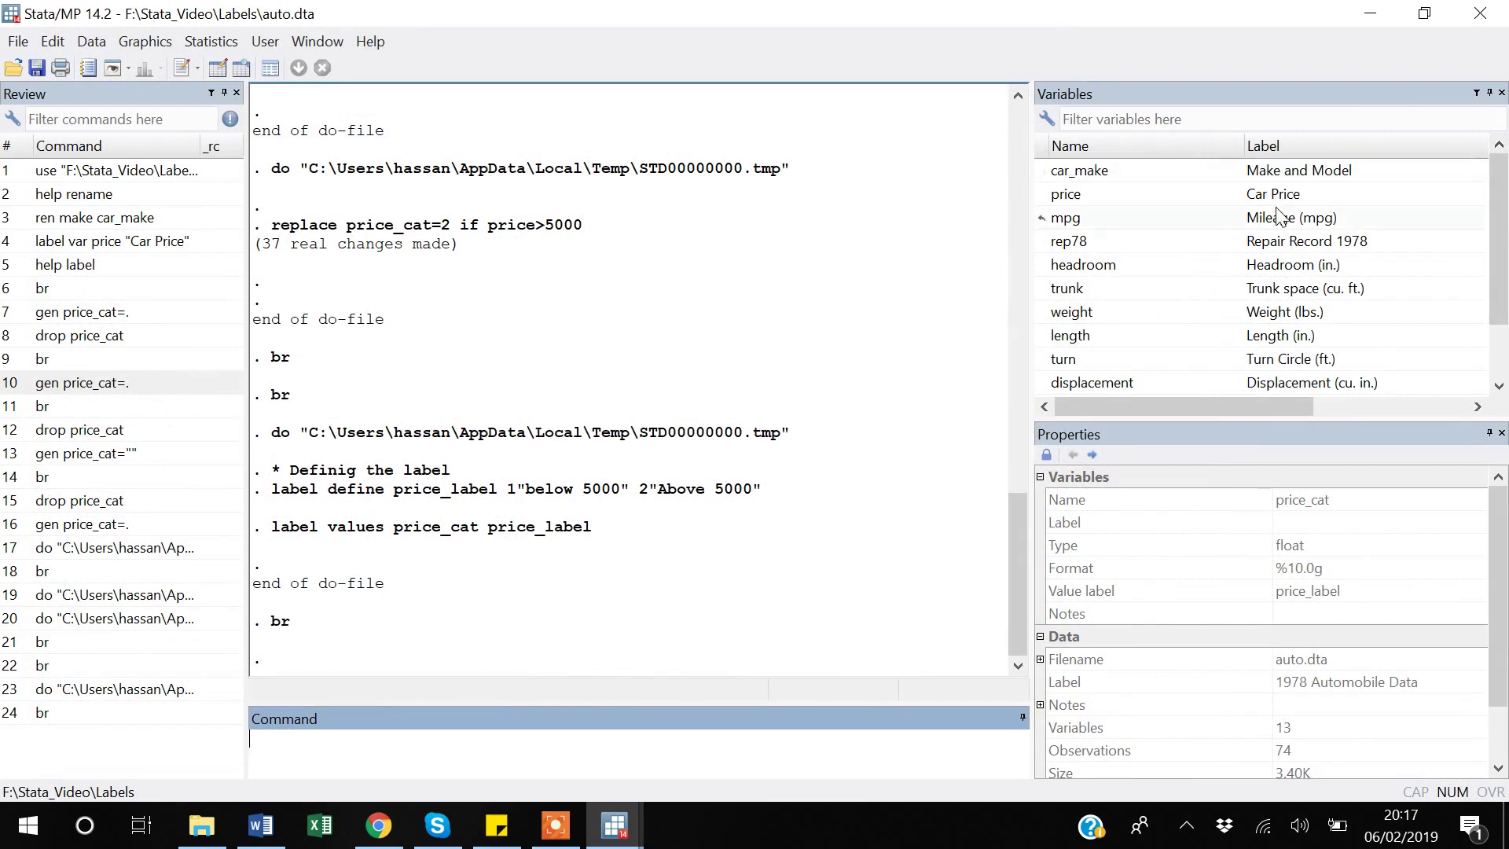
- Return to the Labels do editor and deselect the lines to view the finished labelling script
{"action": "key", "text": "alt+Tab"}
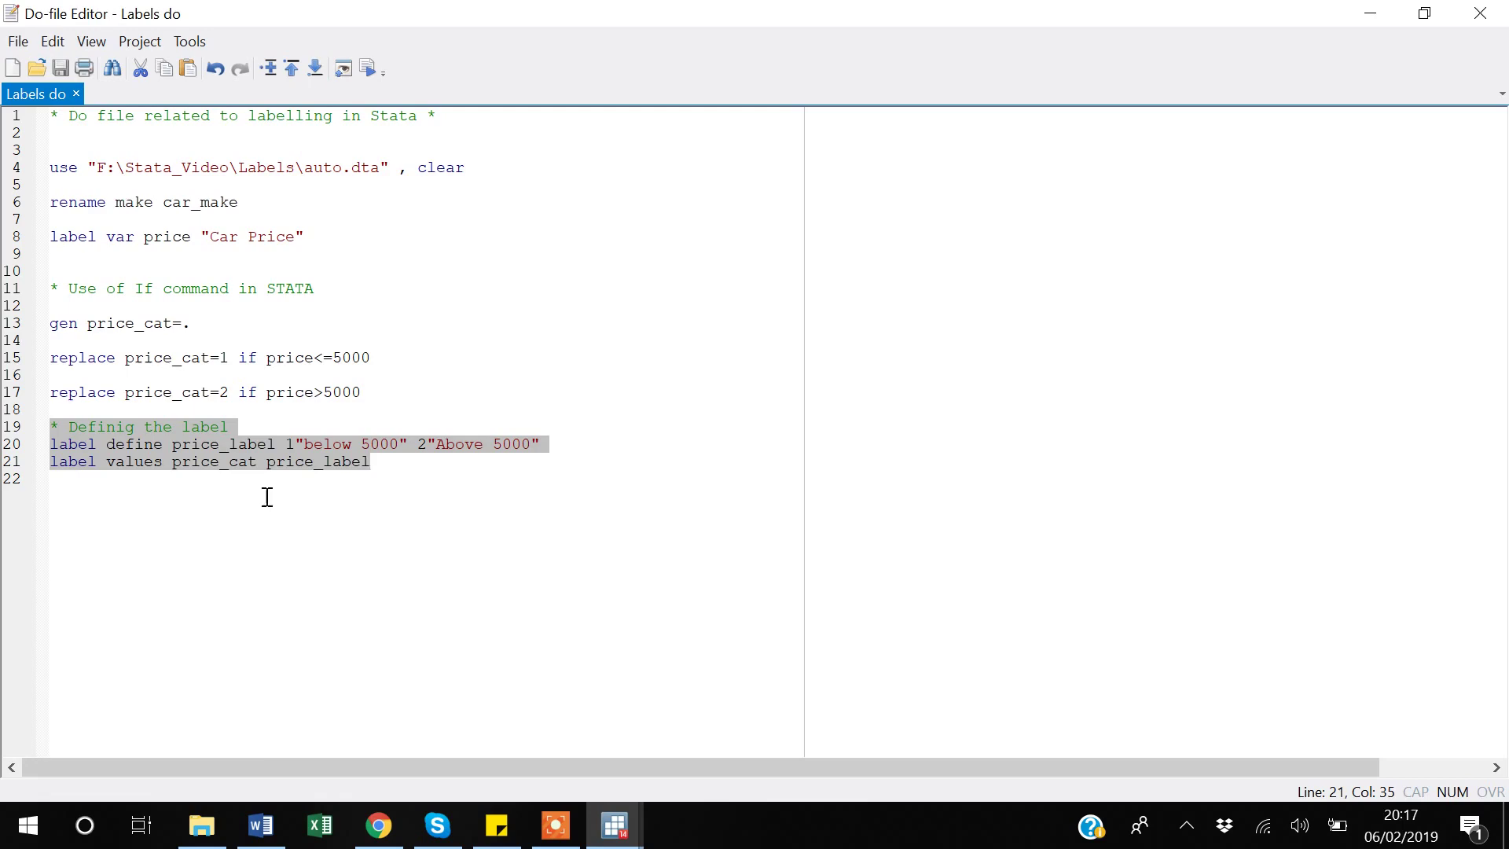
{"action": "key", "text": "alt+Tab"}
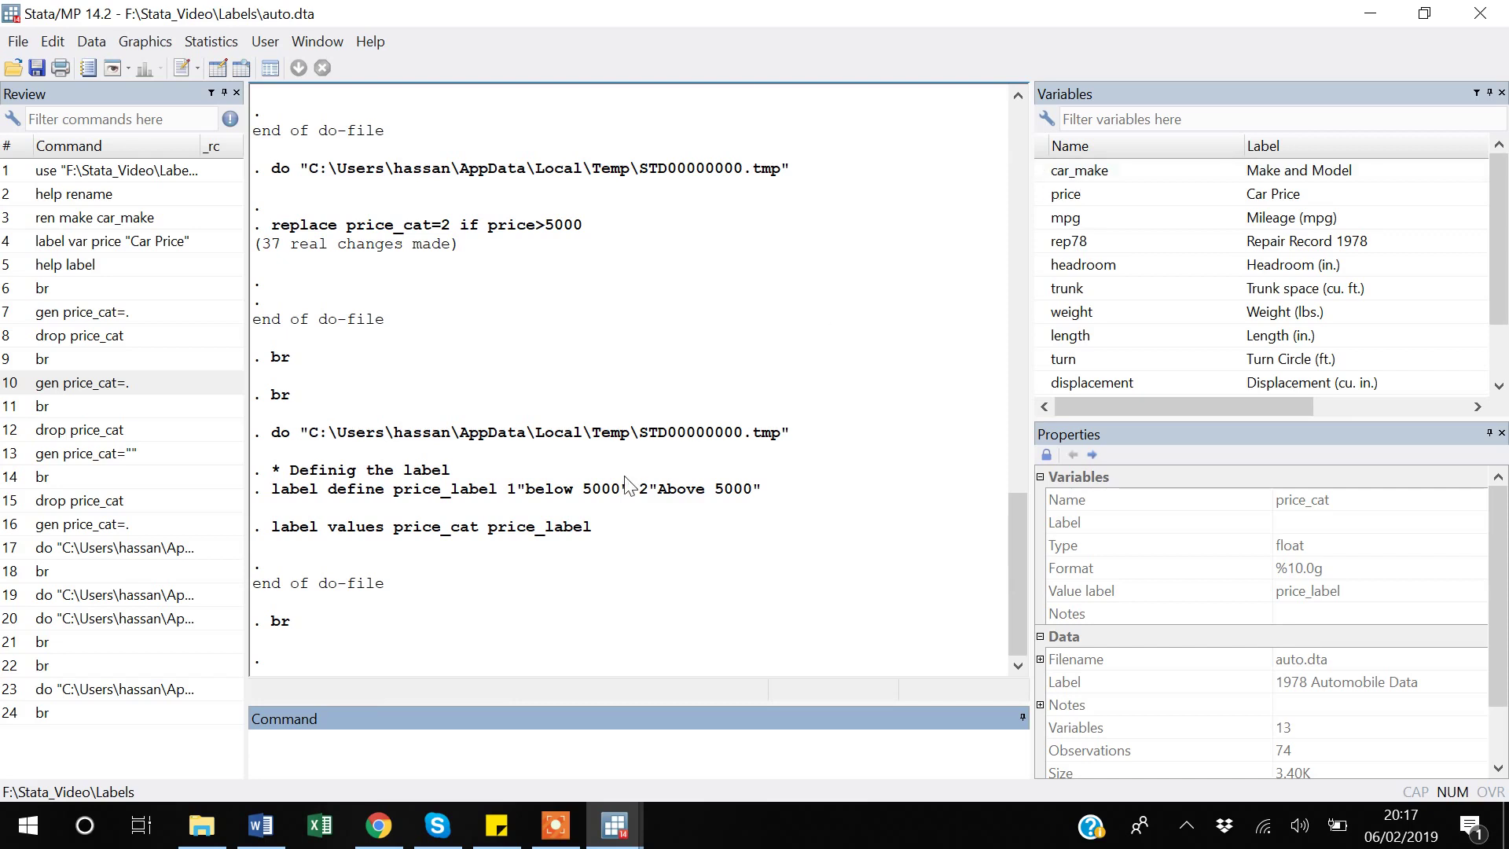
{"action": "key", "text": "alt+Tab"}
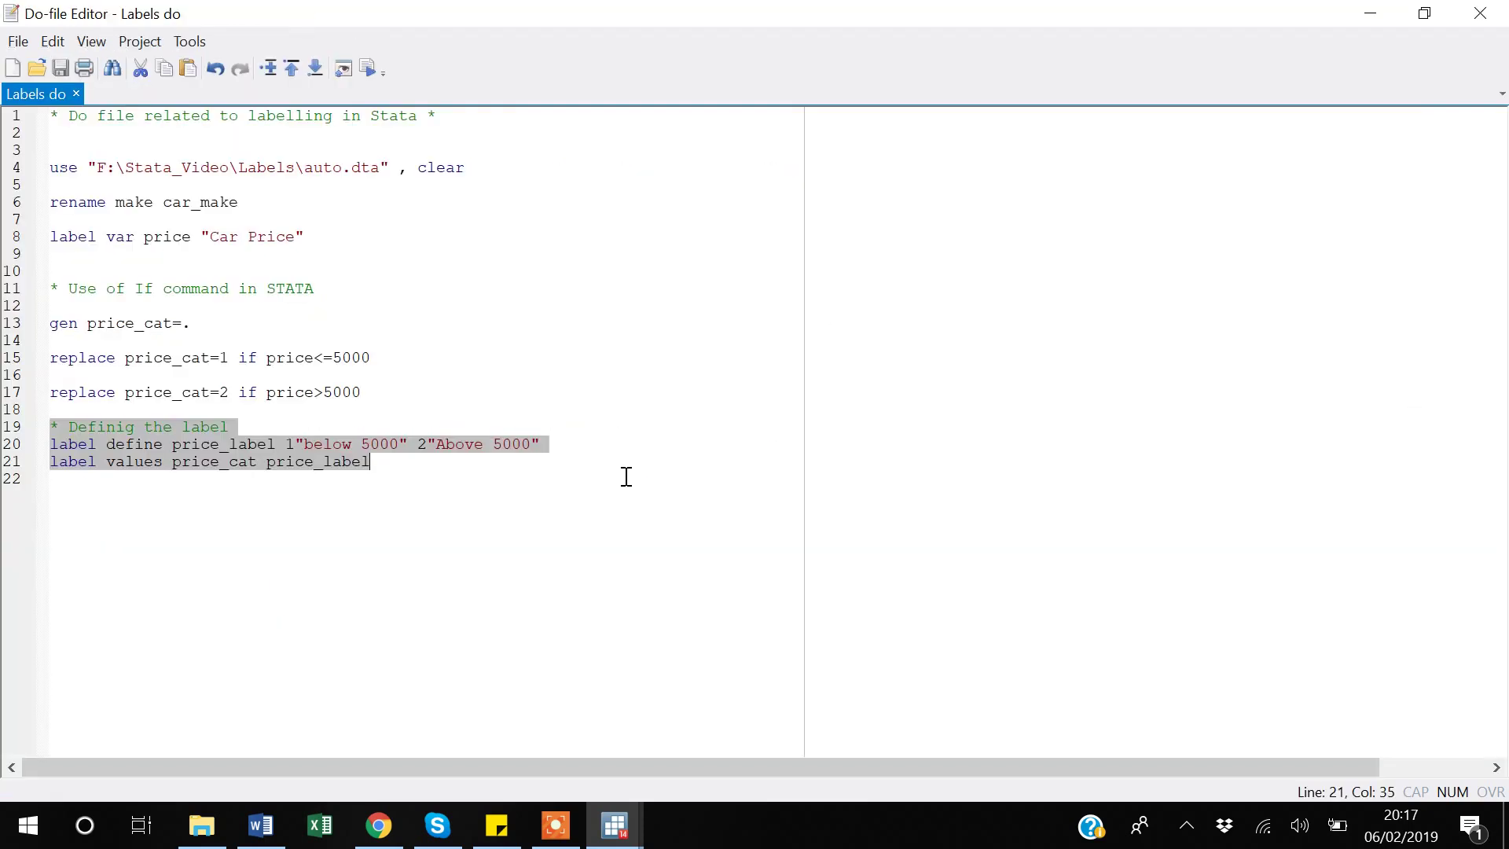
{"action": "left_click", "coordinate": [202, 539]}
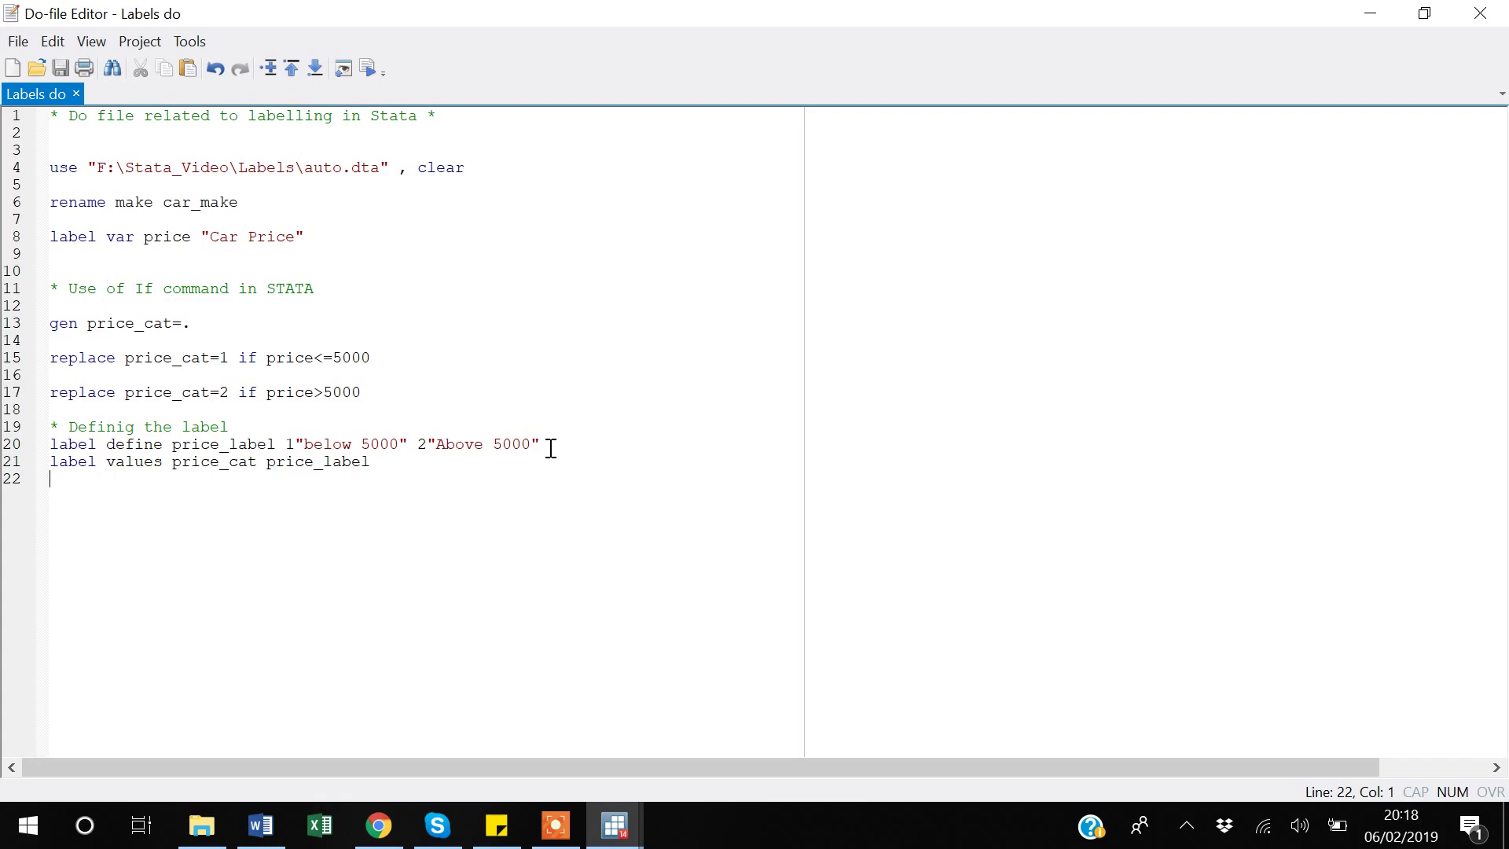
{"action": "left_click", "coordinate": [553, 824]}
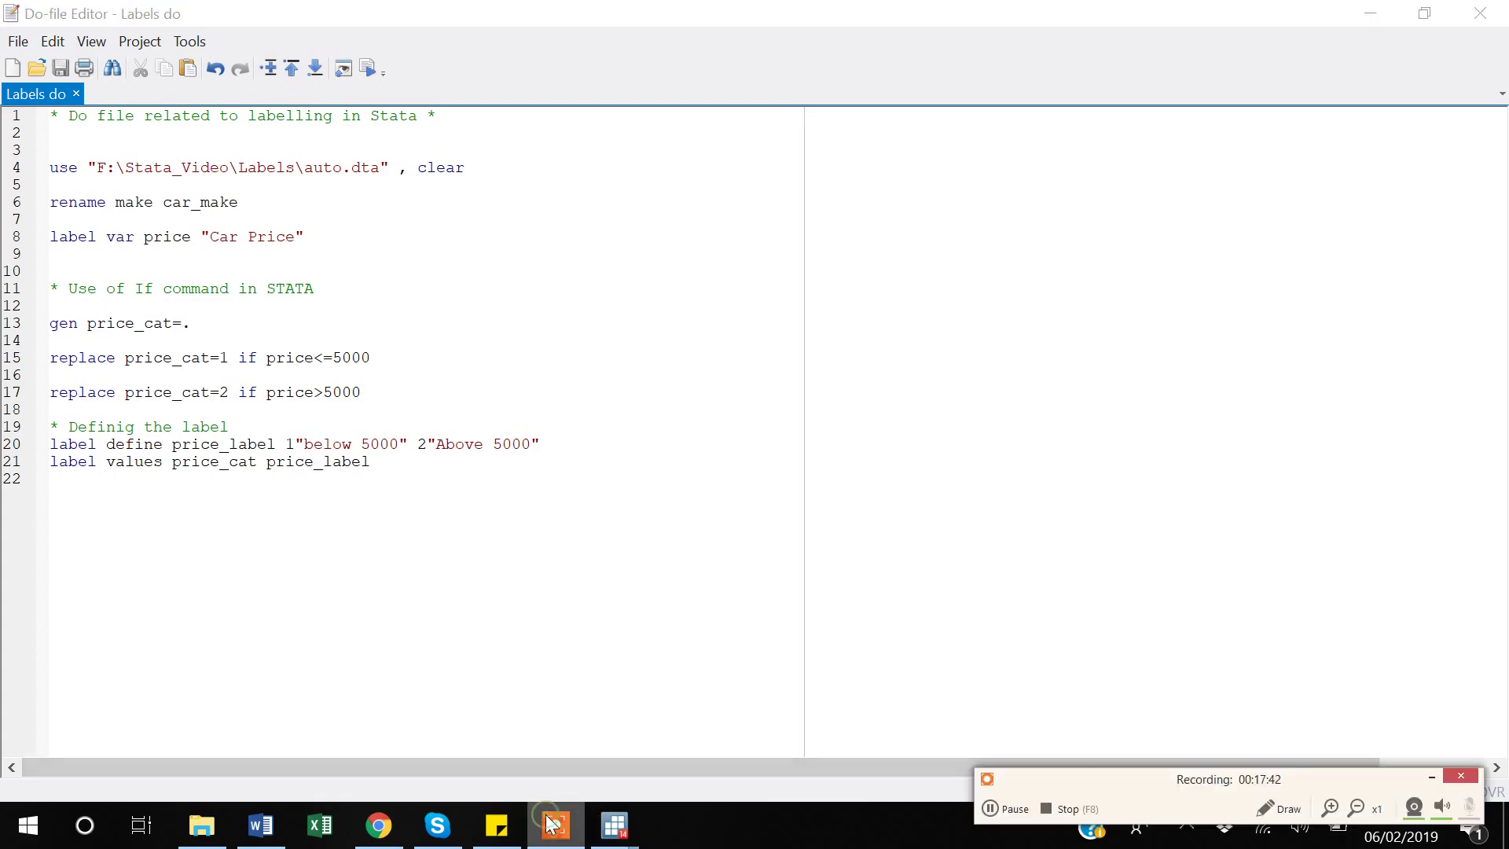